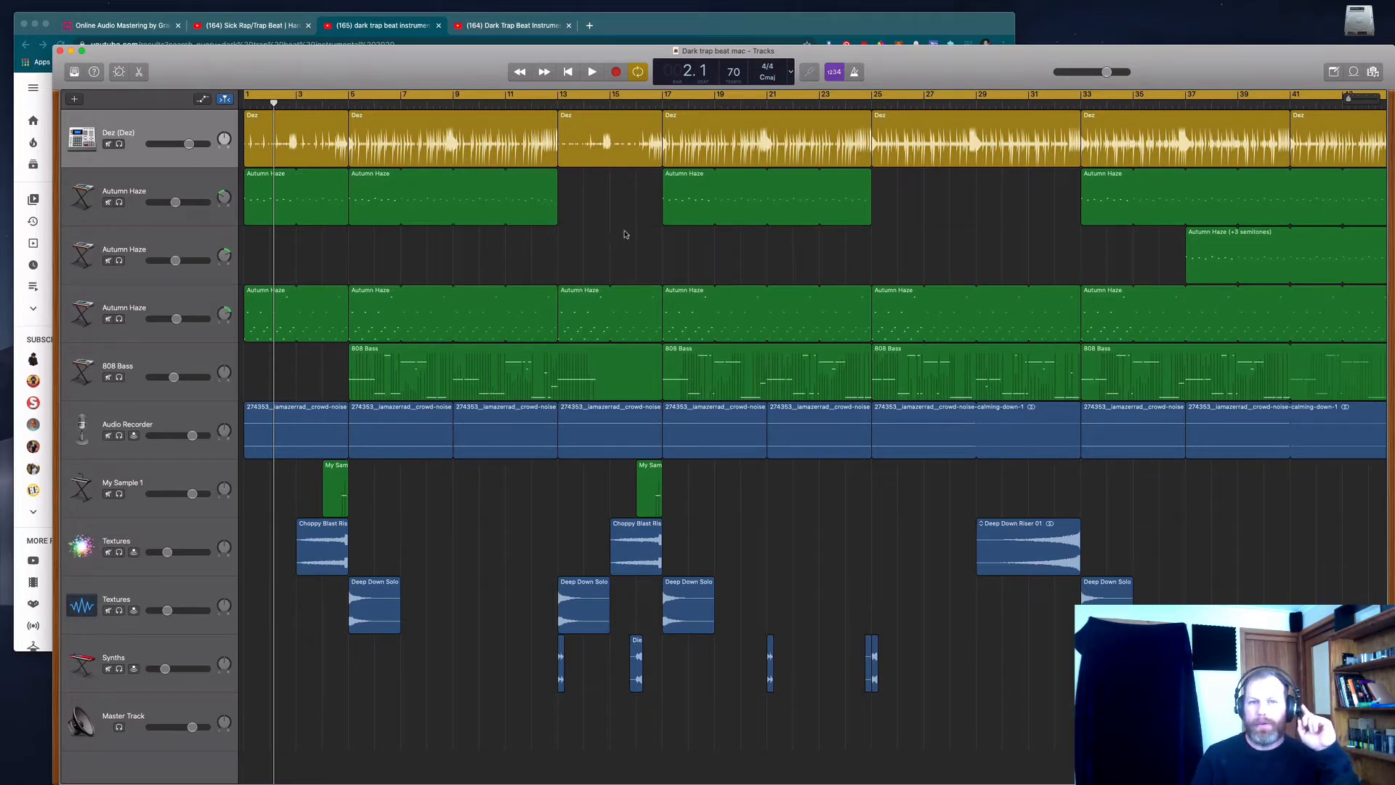
- Switch to Chrome and look over the open YouTube trap beat reference videos, placing the two video tabs side by side and enlarging the window
{"action": "left_click", "coordinate": [654, 32]}
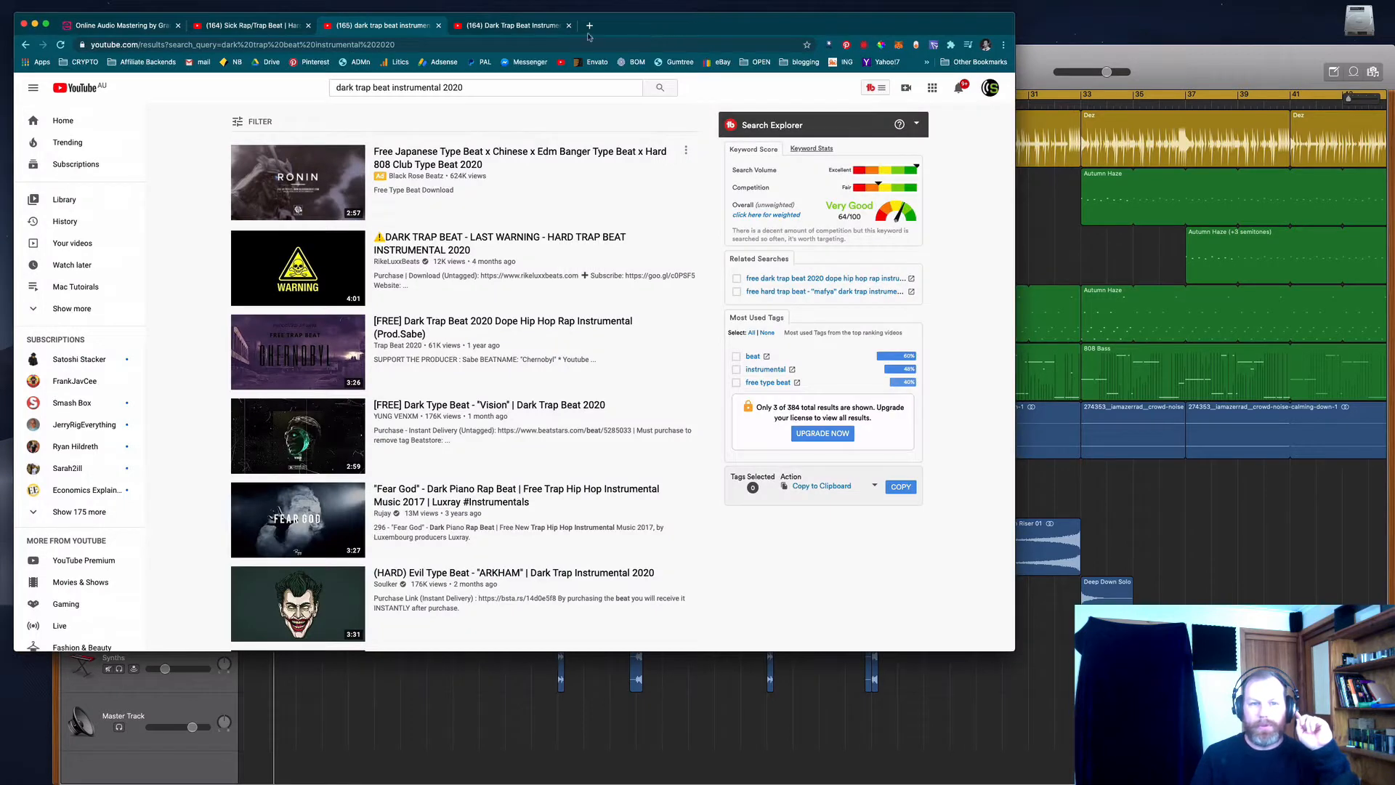
{"action": "left_click", "coordinate": [499, 27]}
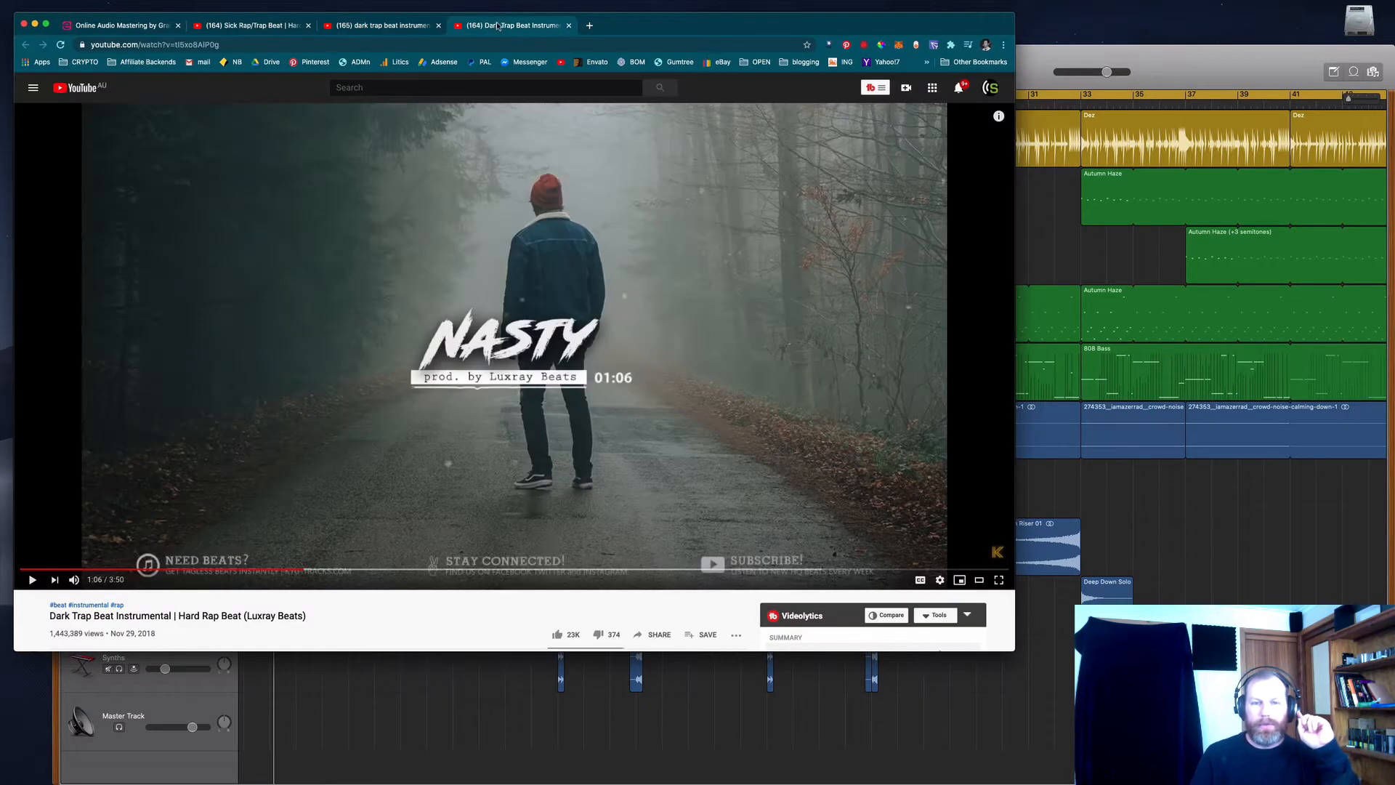
{"action": "left_click", "coordinate": [281, 31]}
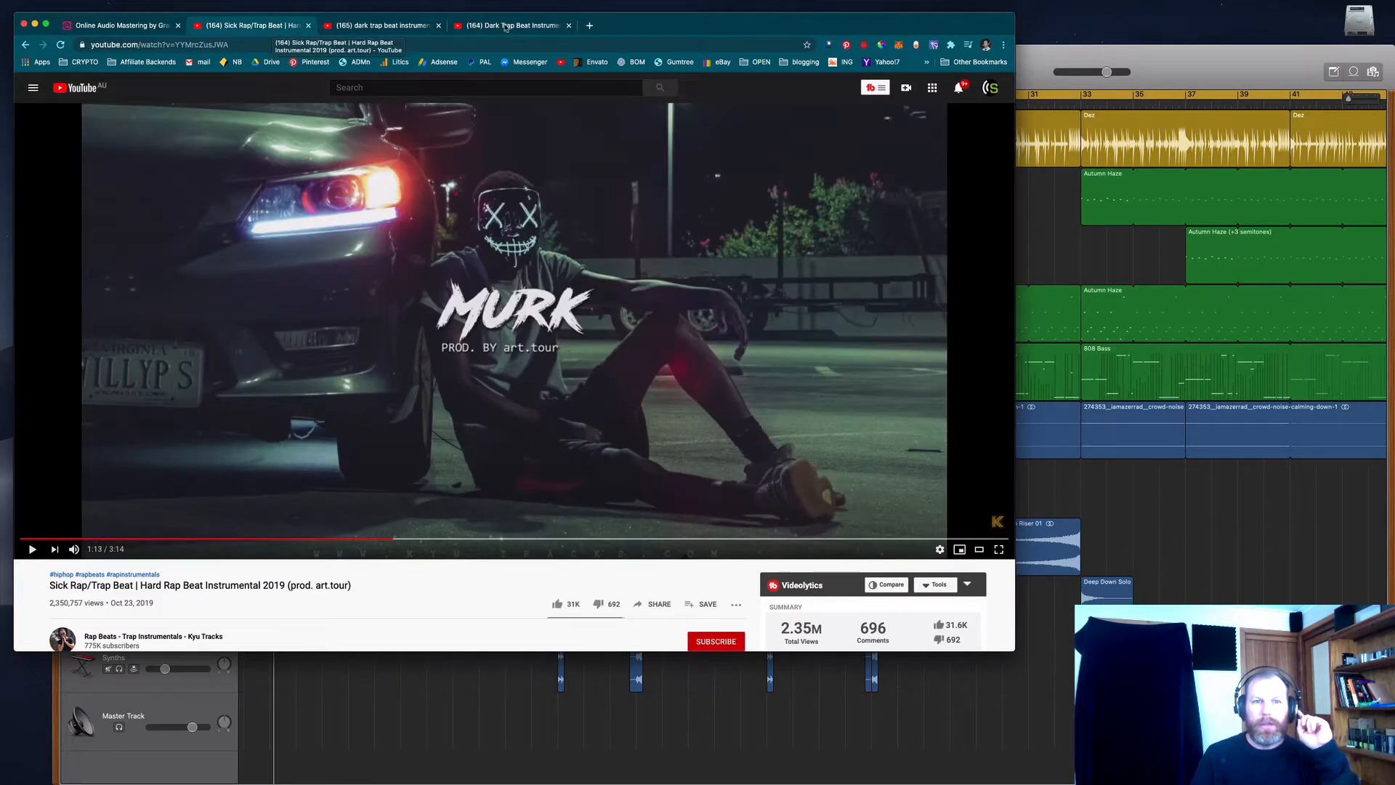
{"action": "left_click_drag", "start_coordinate": [505, 28], "coordinate": [378, 29]}
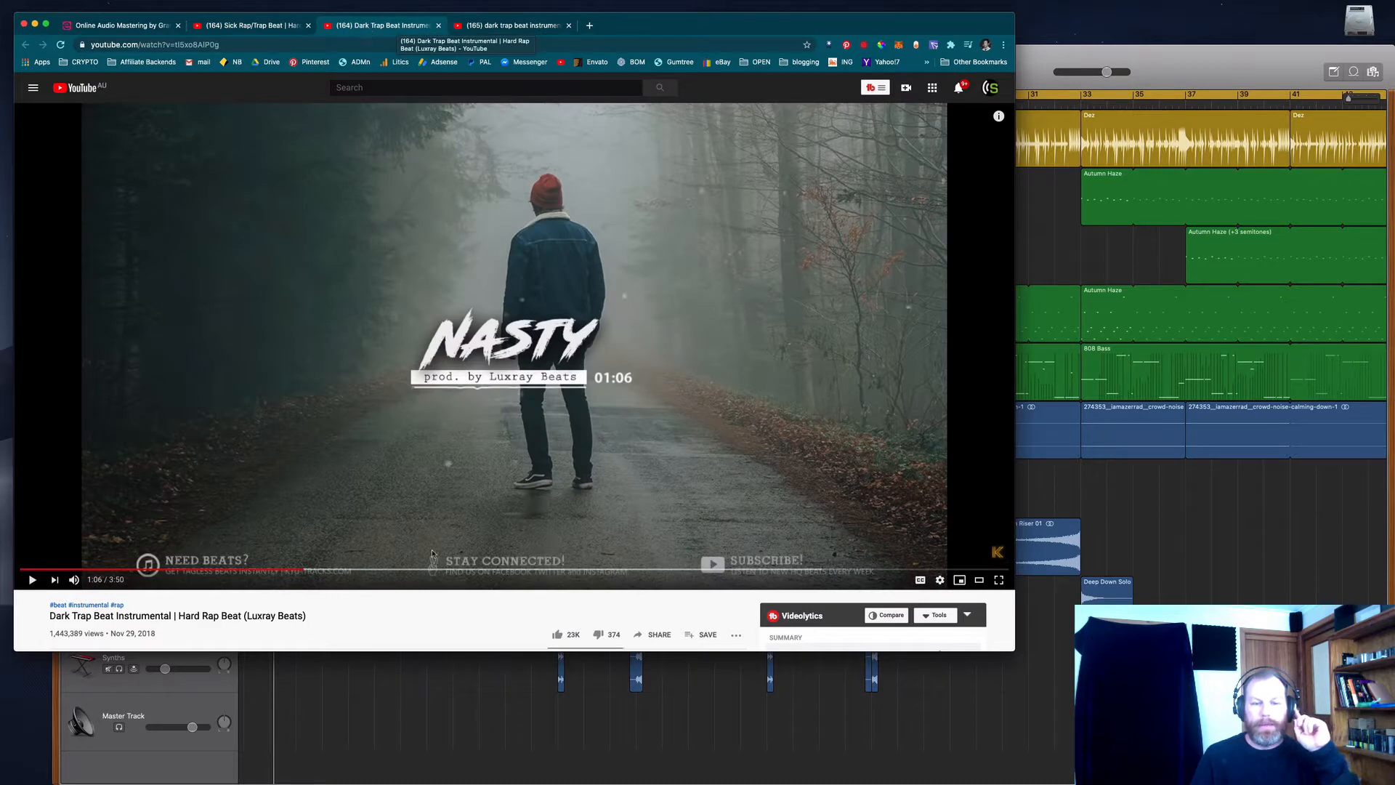
{"action": "left_click_drag", "start_coordinate": [1014, 650], "coordinate": [1037, 735]}
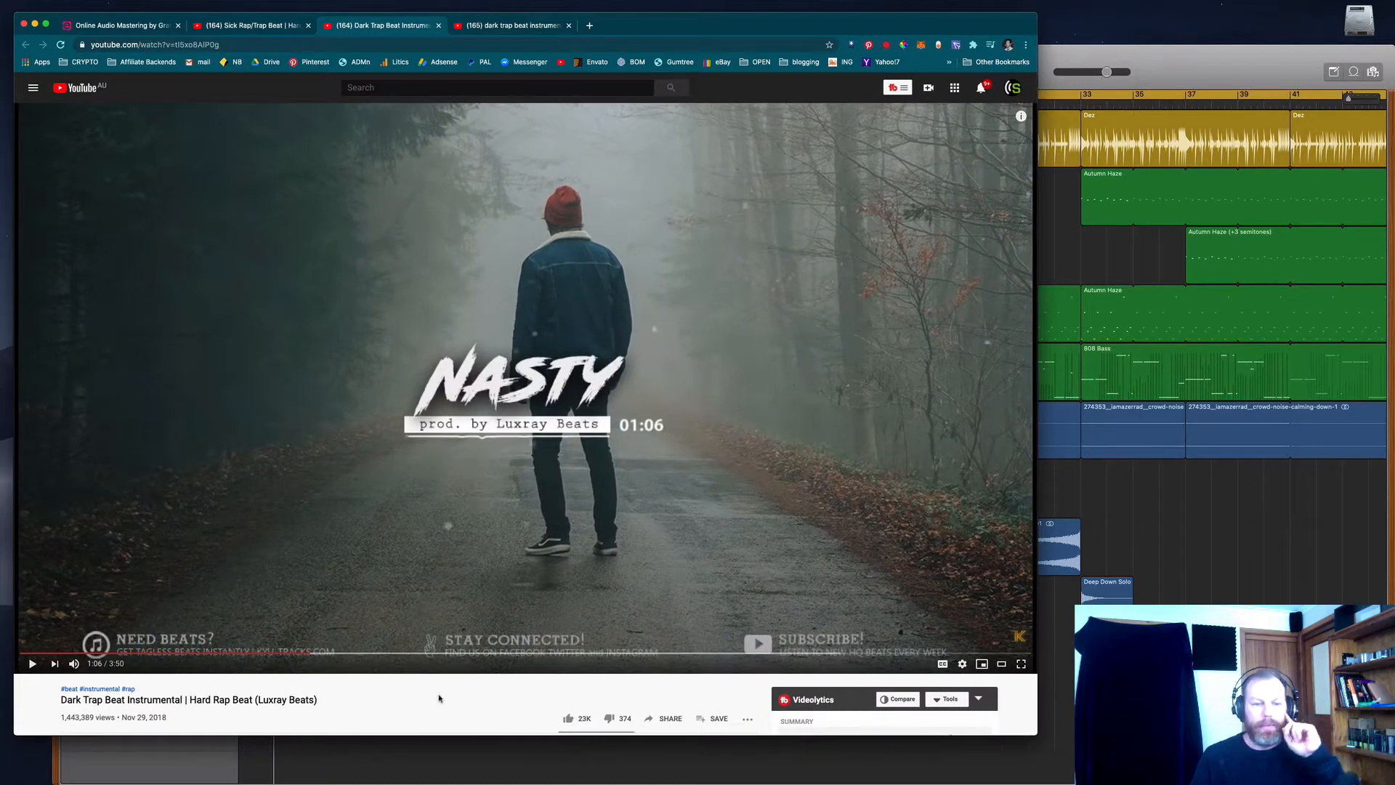
{"action": "scroll", "coordinate": [440, 696], "scroll_direction": "down", "scroll_amount": 3}
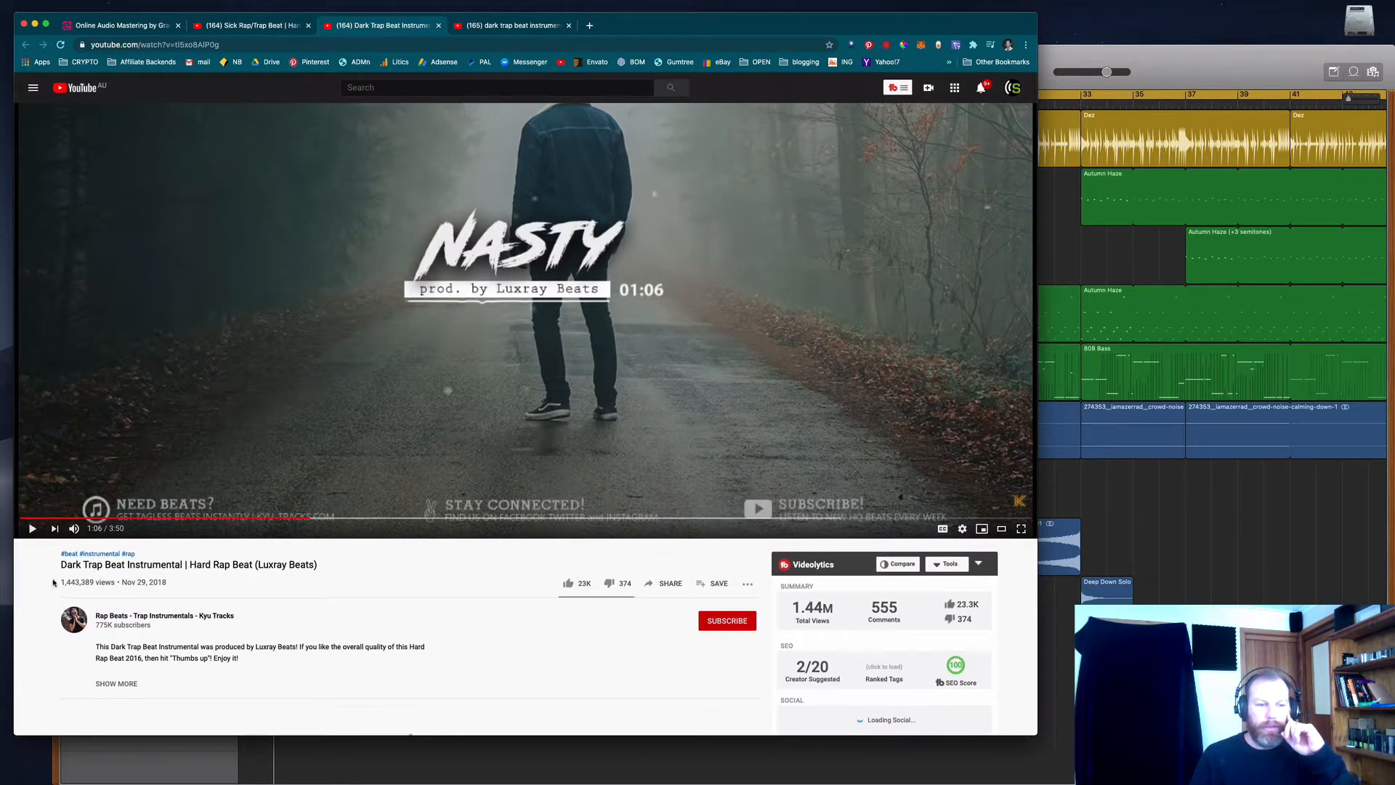
{"action": "left_click", "coordinate": [507, 26]}
- Switch to GarageBand, reposition the project window and play the beat from the beginning, stopping in bar 7
{"action": "left_click", "coordinate": [1107, 53]}
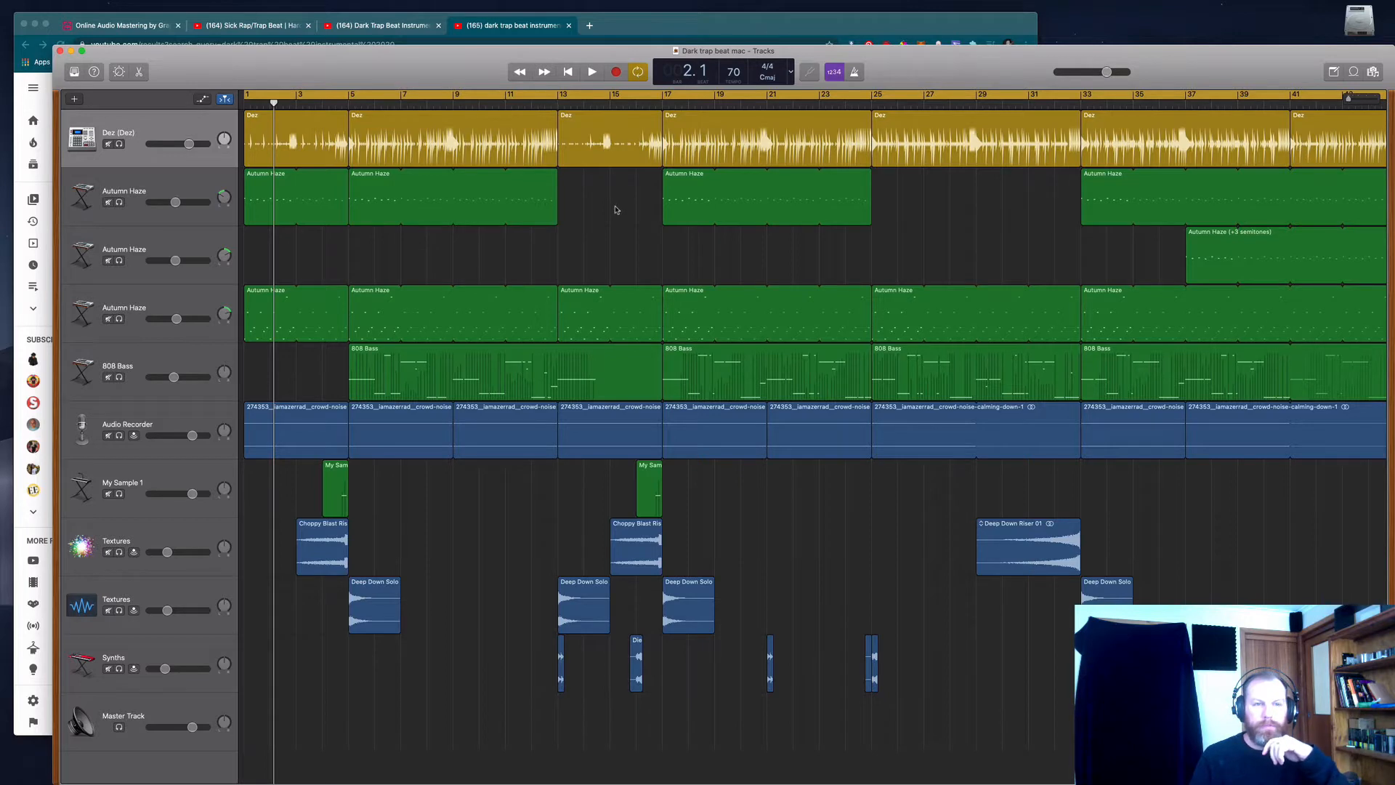
{"action": "left_click_drag", "start_coordinate": [55, 46], "coordinate": [31, 23]}
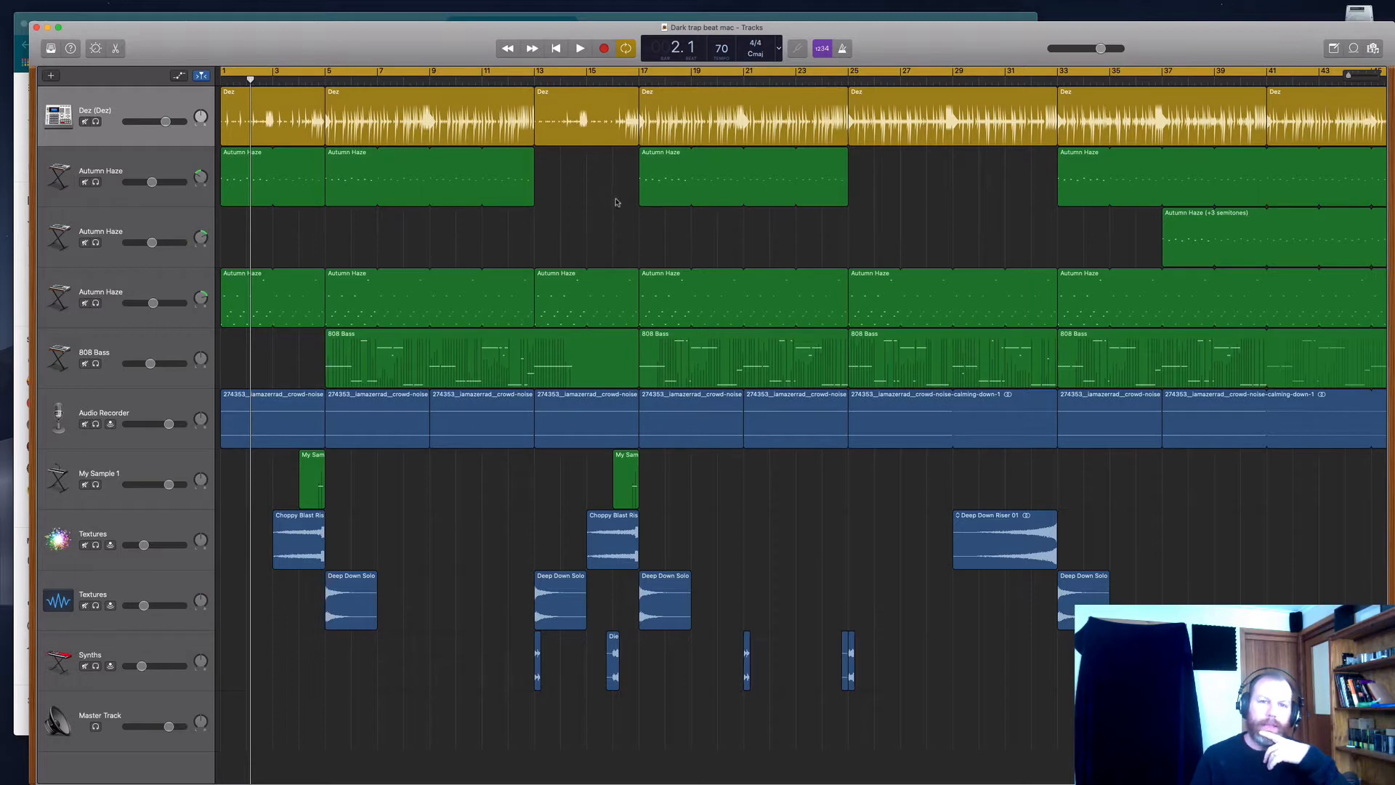
{"action": "left_click", "coordinate": [556, 48]}
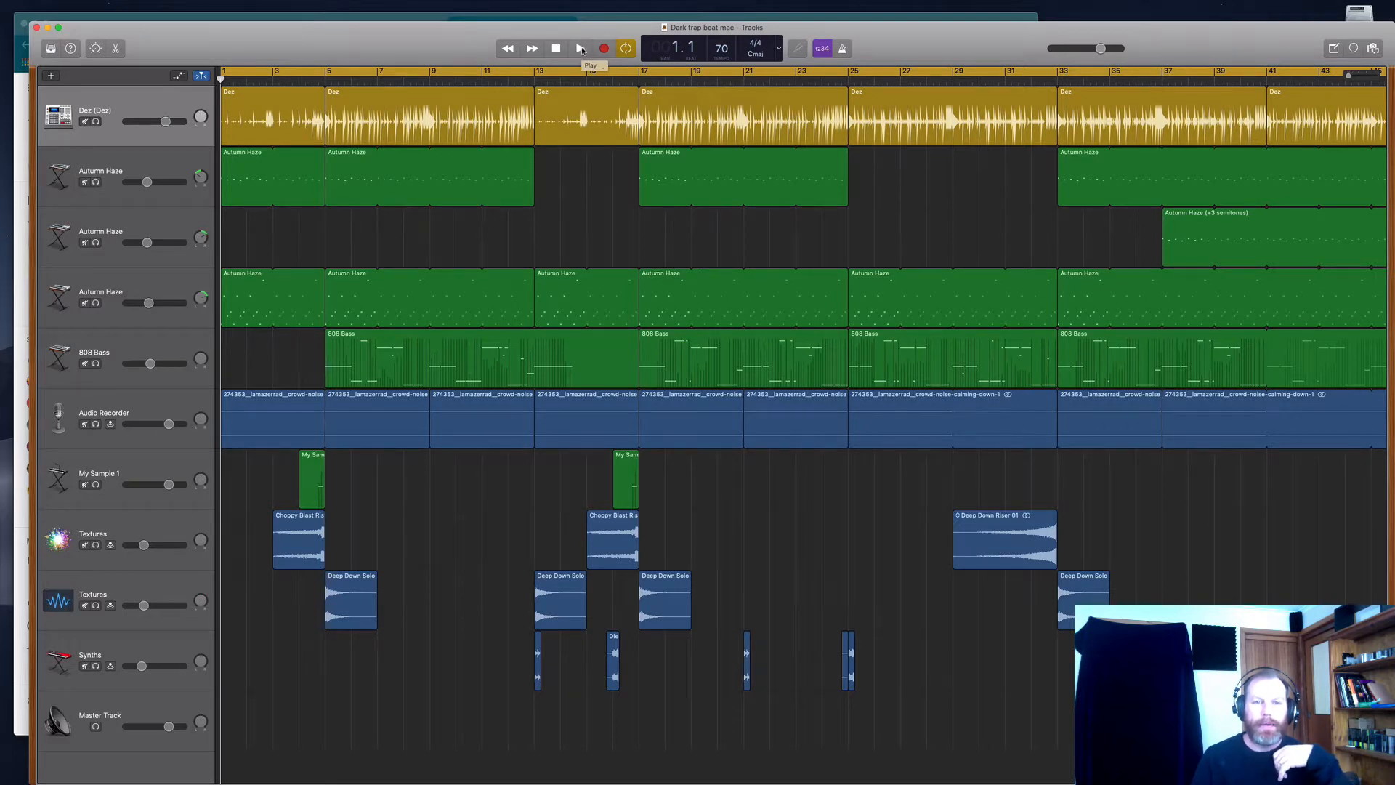
{"action": "left_click", "coordinate": [580, 49]}
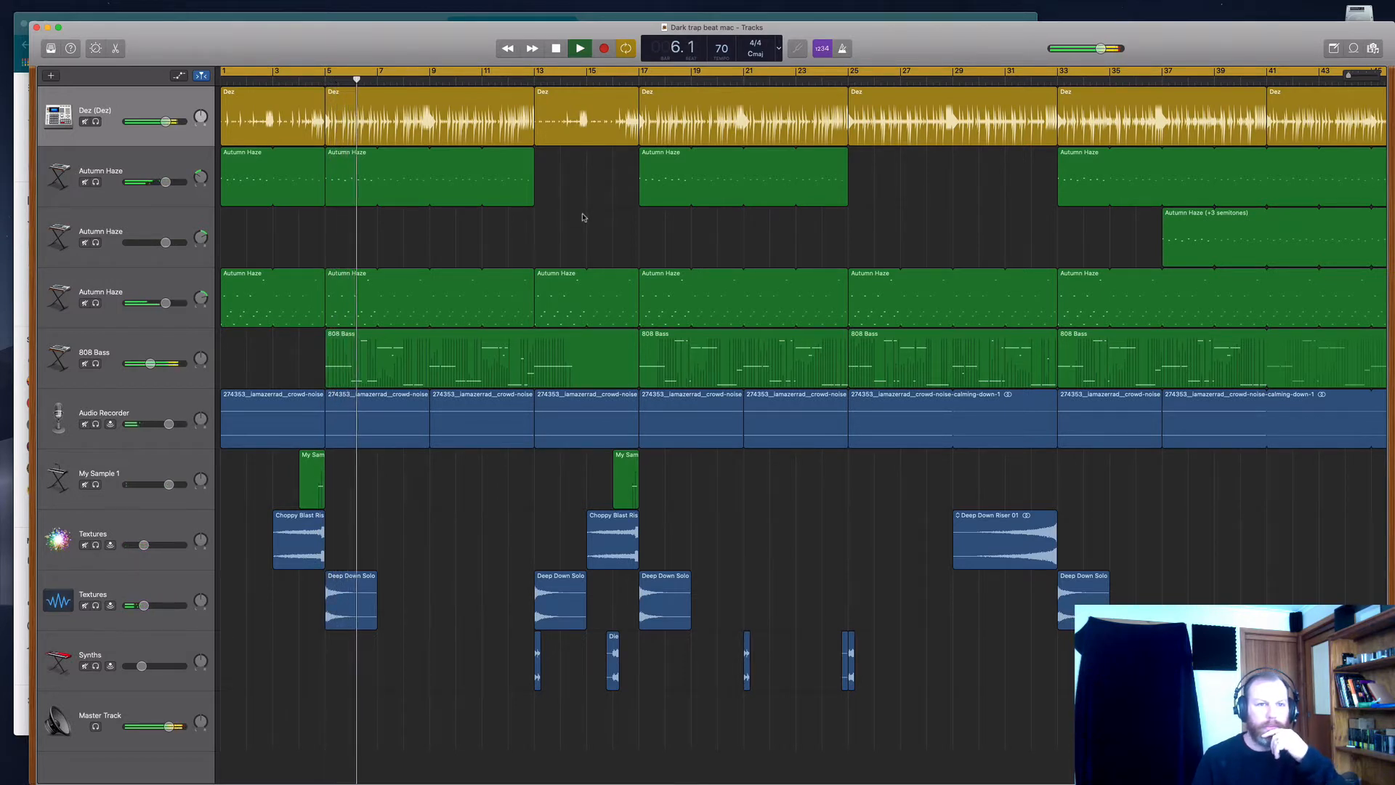
{"action": "left_click", "coordinate": [557, 49]}
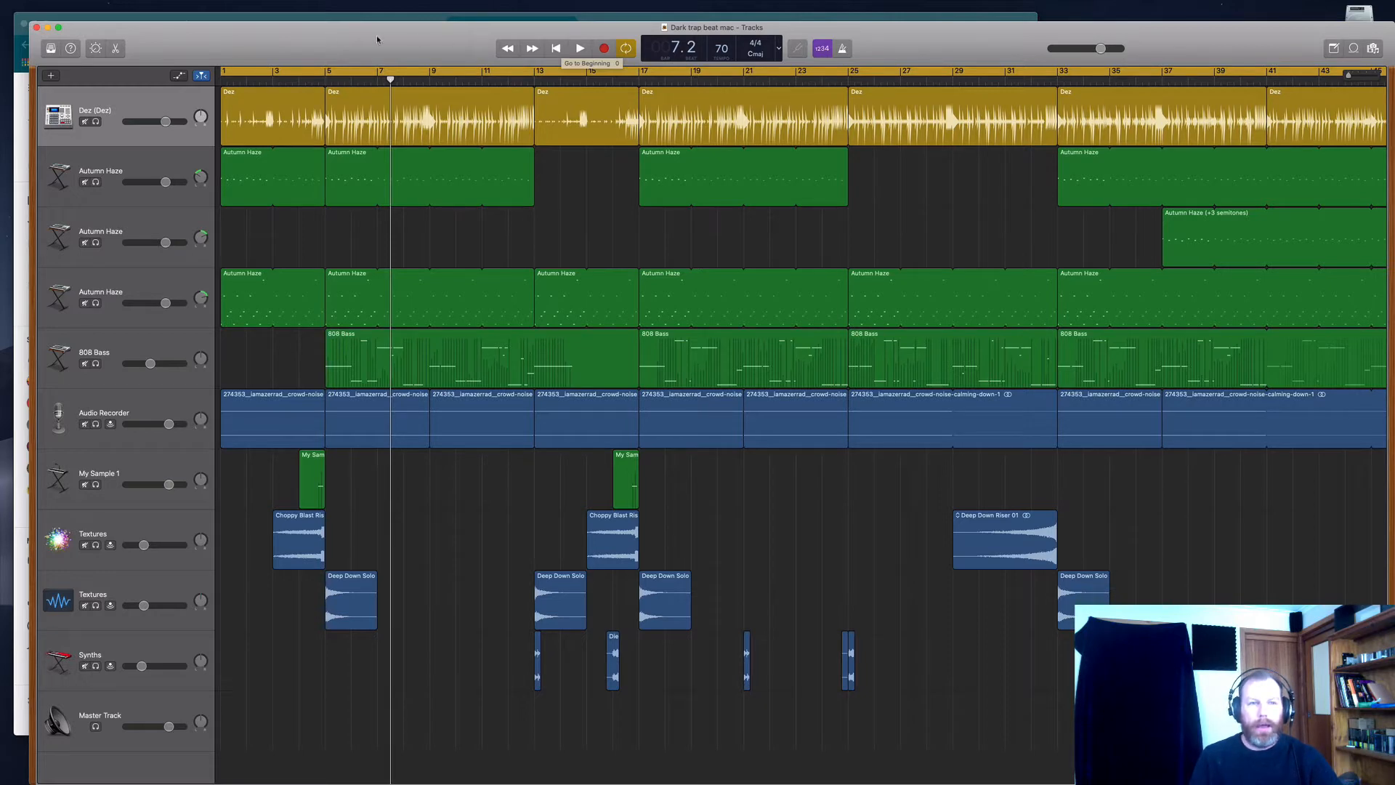
{"action": "left_click_drag", "start_coordinate": [345, 40], "coordinate": [339, 35]}
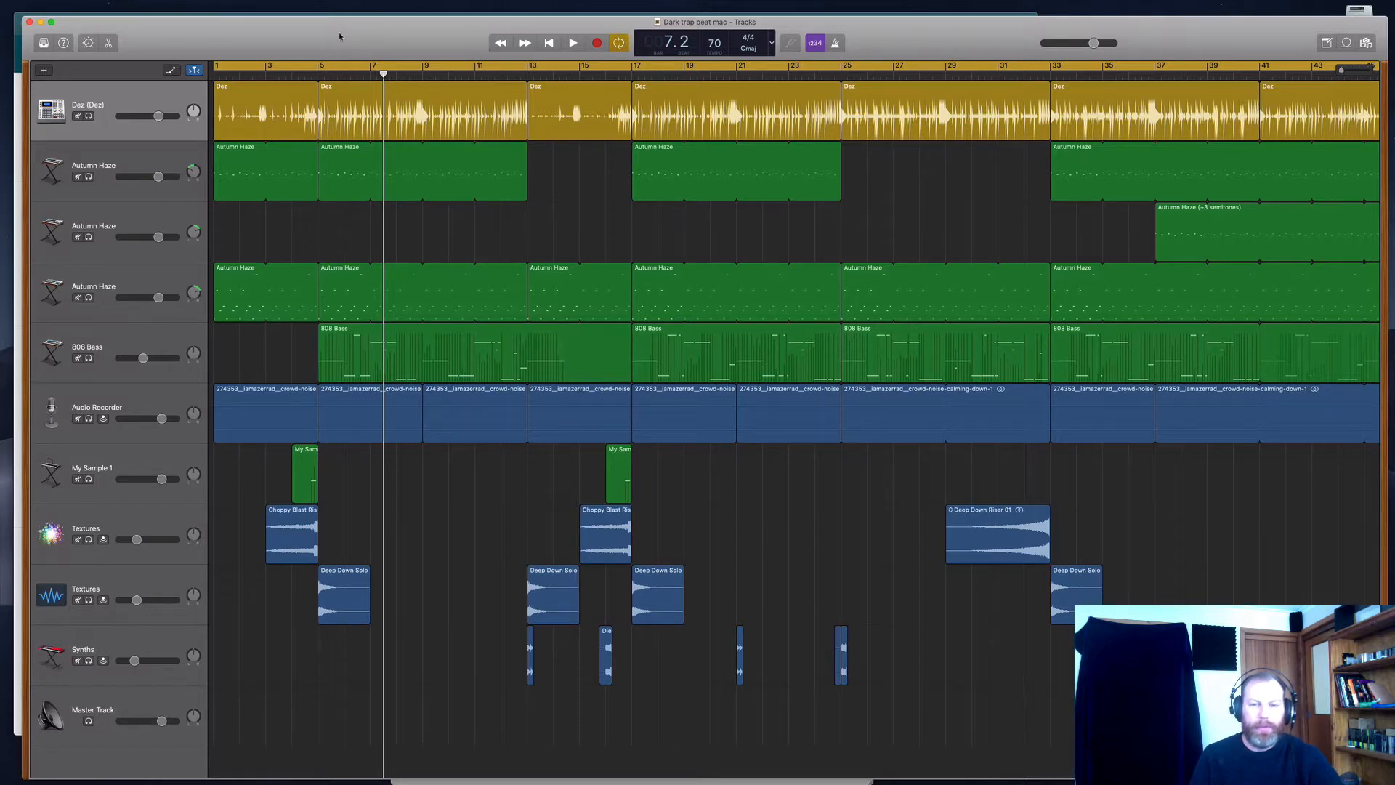
- Hide the project's master track and show it again
{"action": "mouse_move", "coordinate": [240, 4]}
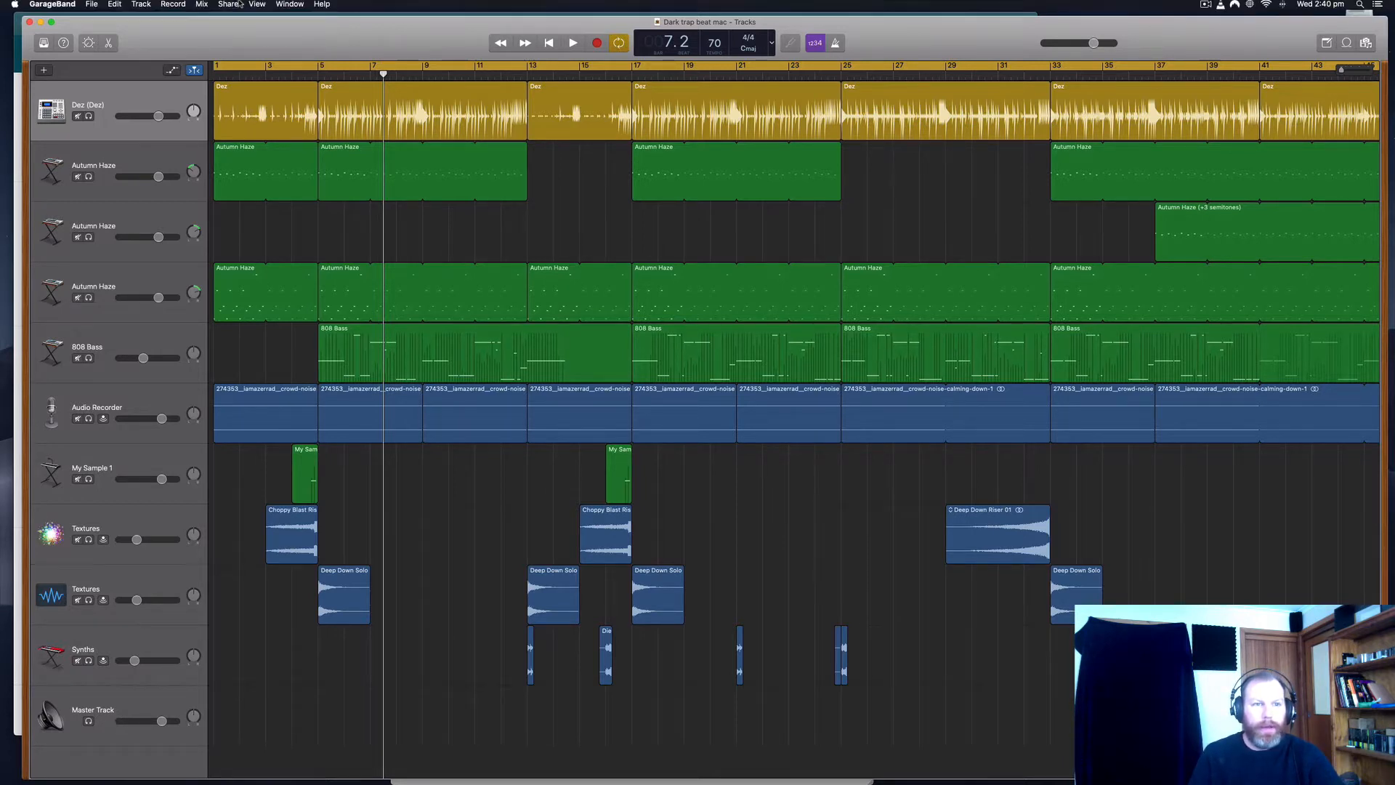
{"action": "left_click", "coordinate": [203, 6]}
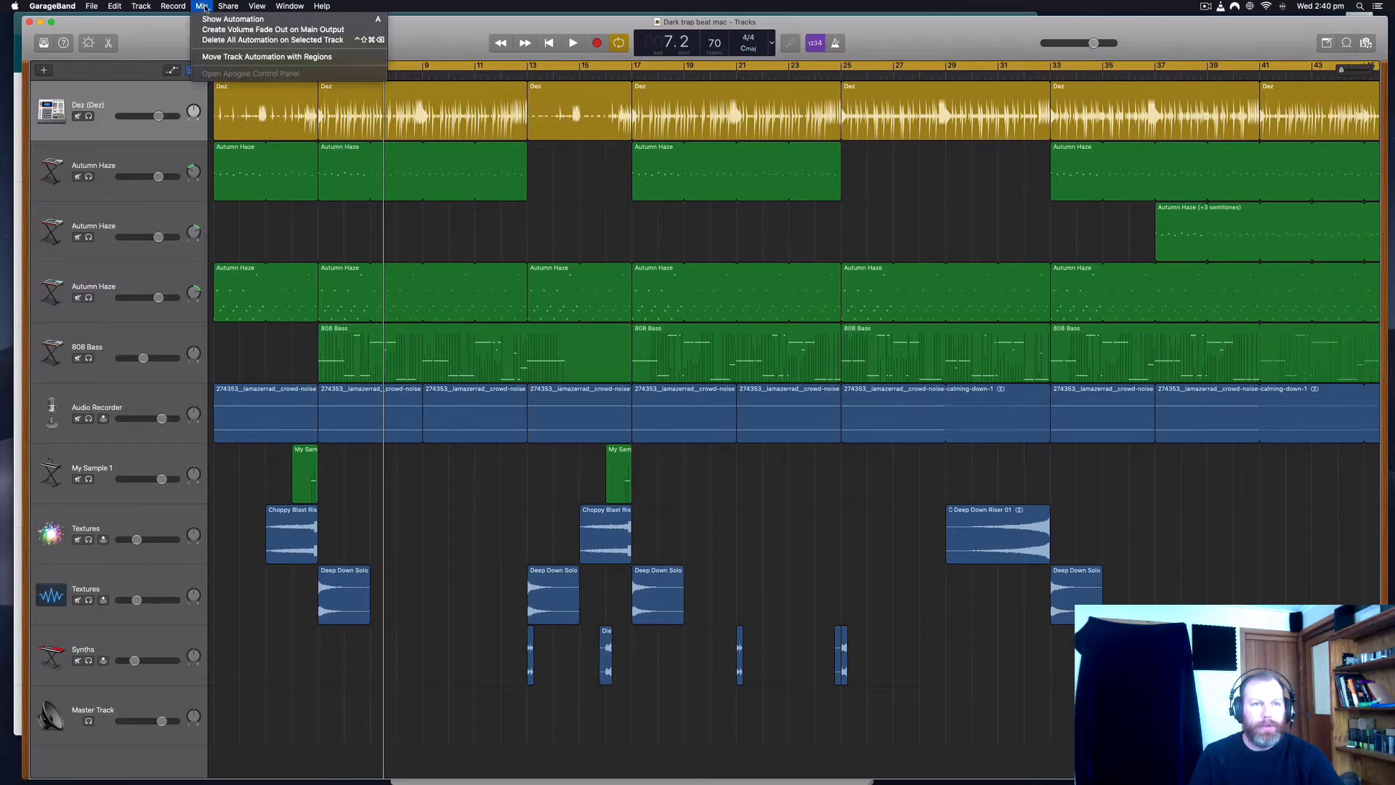
{"action": "mouse_move", "coordinate": [141, 5]}
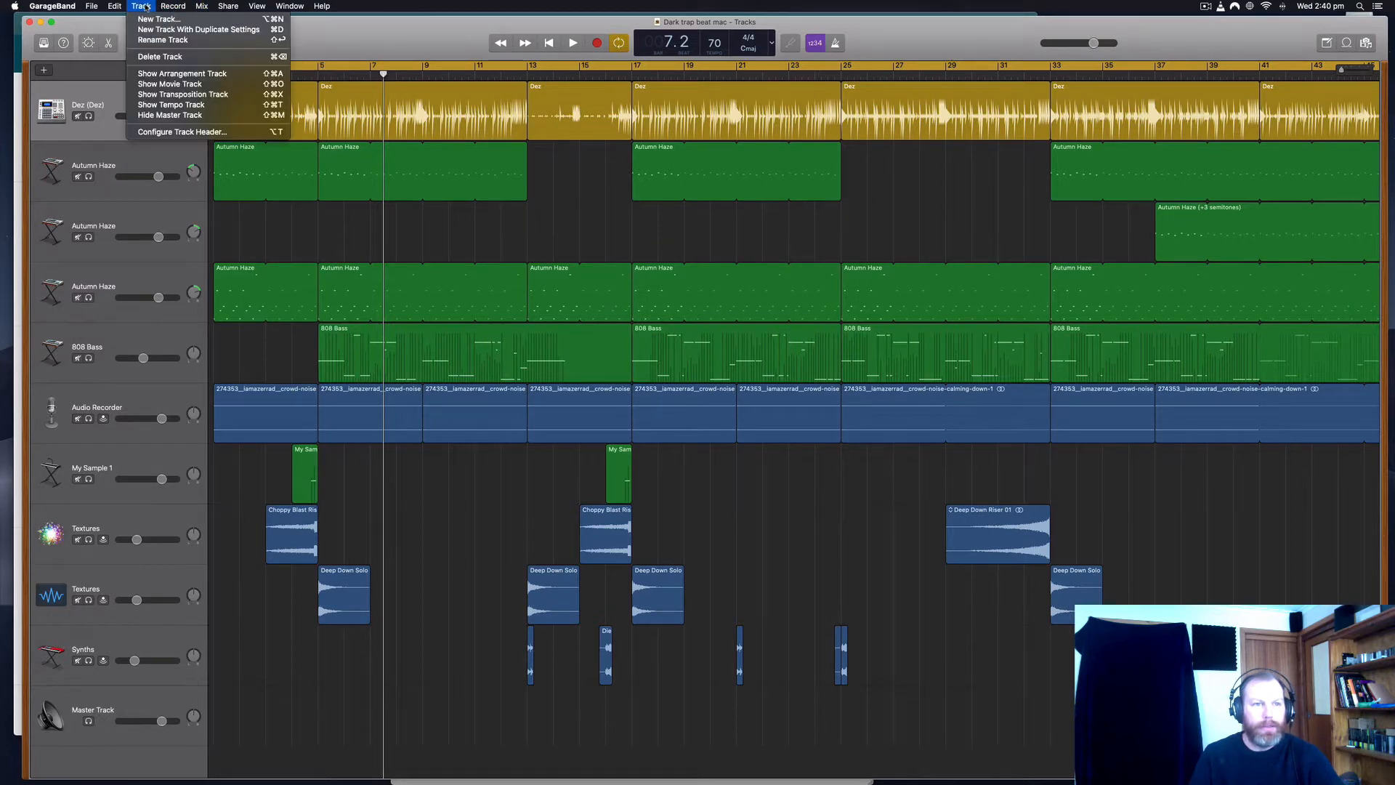
{"action": "left_click", "coordinate": [161, 115]}
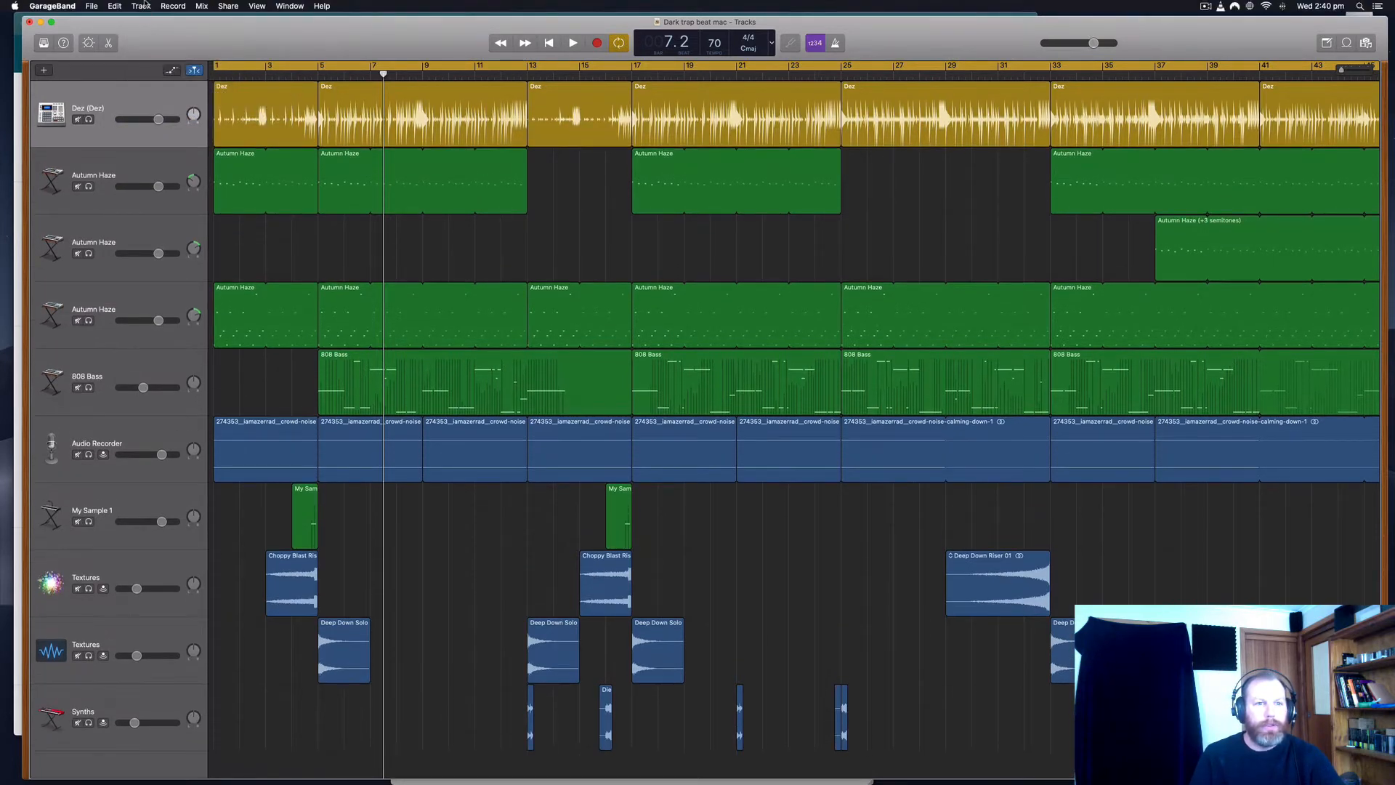
{"action": "left_click", "coordinate": [145, 6]}
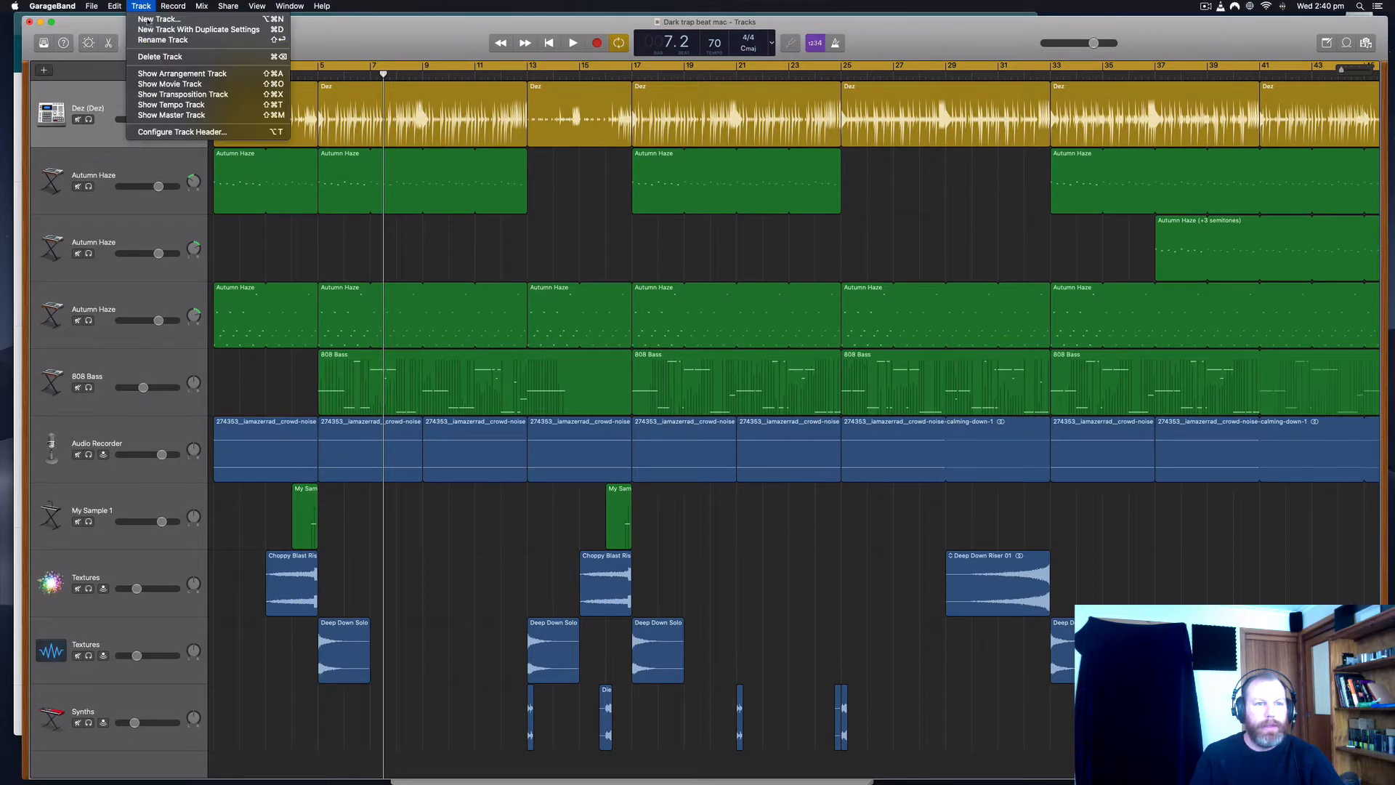
{"action": "left_click", "coordinate": [198, 116]}
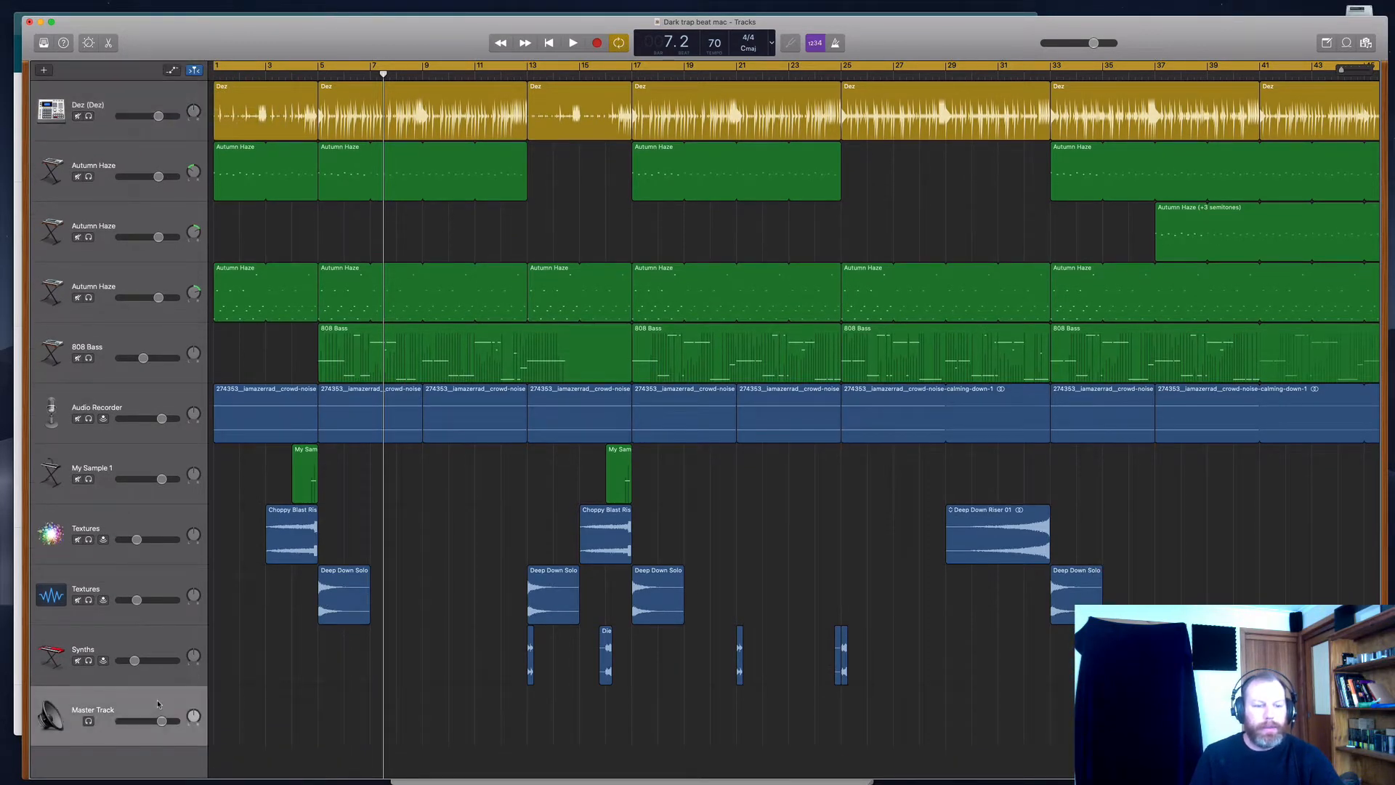
- Open the Master Track's output controls and switch off its EQ section and limiter
{"action": "double_click", "coordinate": [157, 703]}
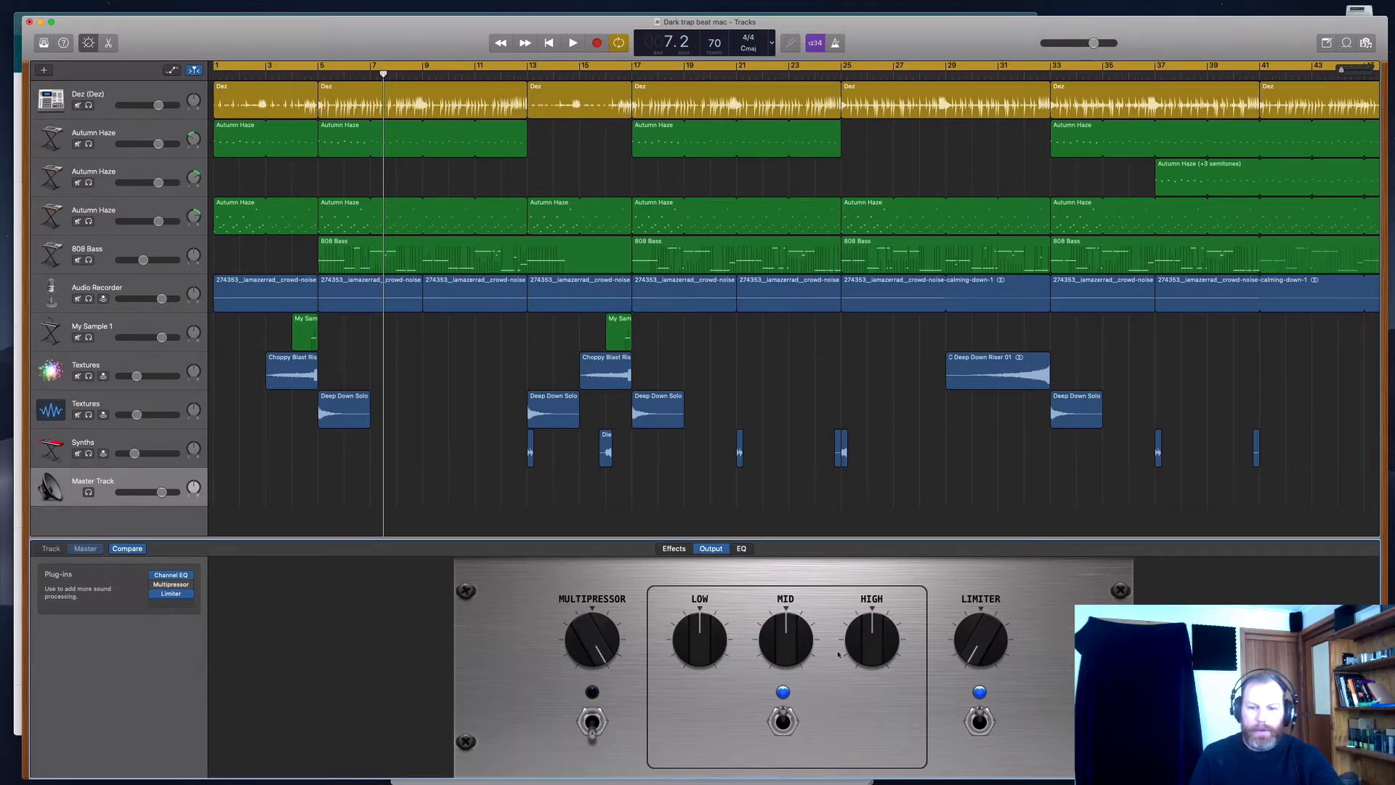
{"action": "left_click", "coordinate": [782, 721]}
{"action": "left_click", "coordinate": [980, 721]}
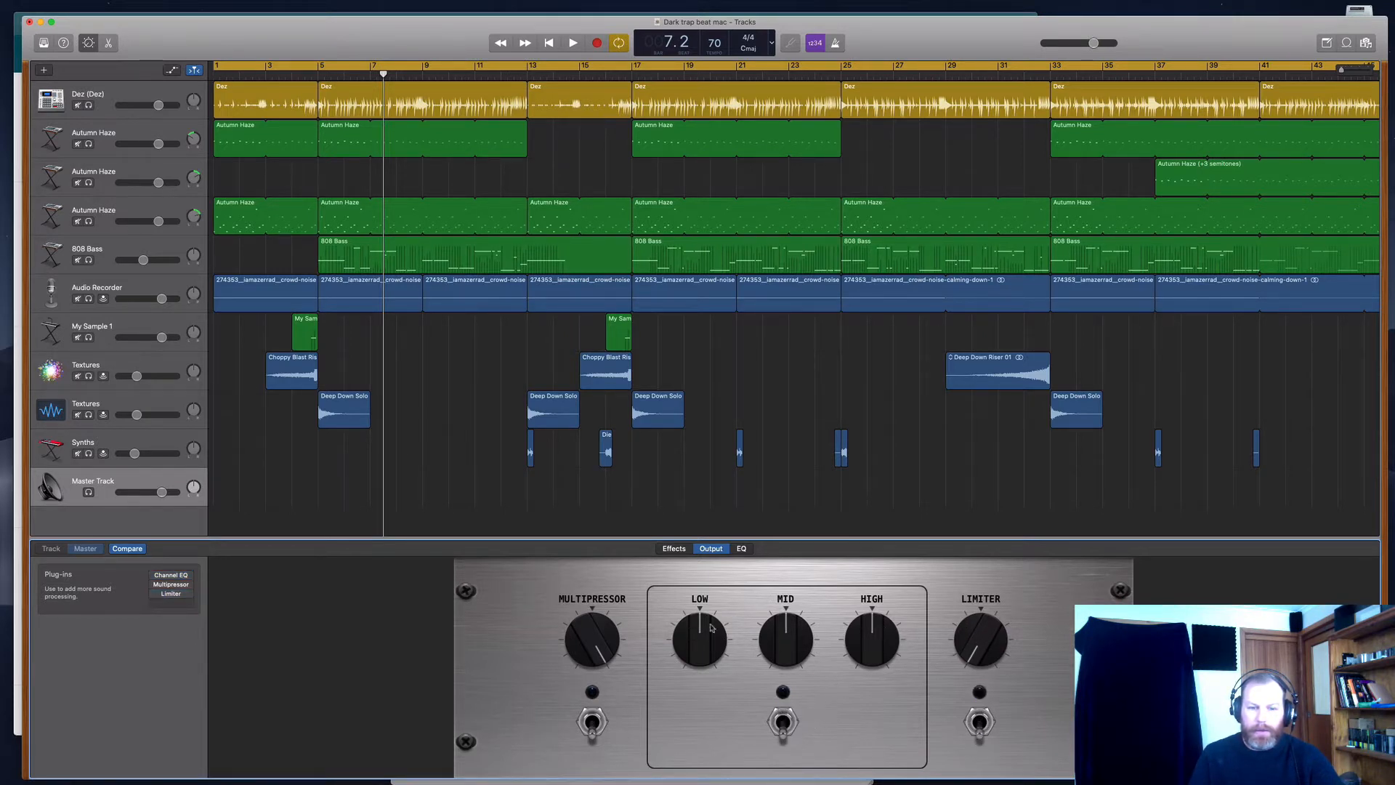
{"action": "left_click", "coordinate": [980, 722]}
{"action": "left_click", "coordinate": [979, 721]}
{"action": "left_click", "coordinate": [675, 549]}
{"action": "left_click", "coordinate": [709, 549]}
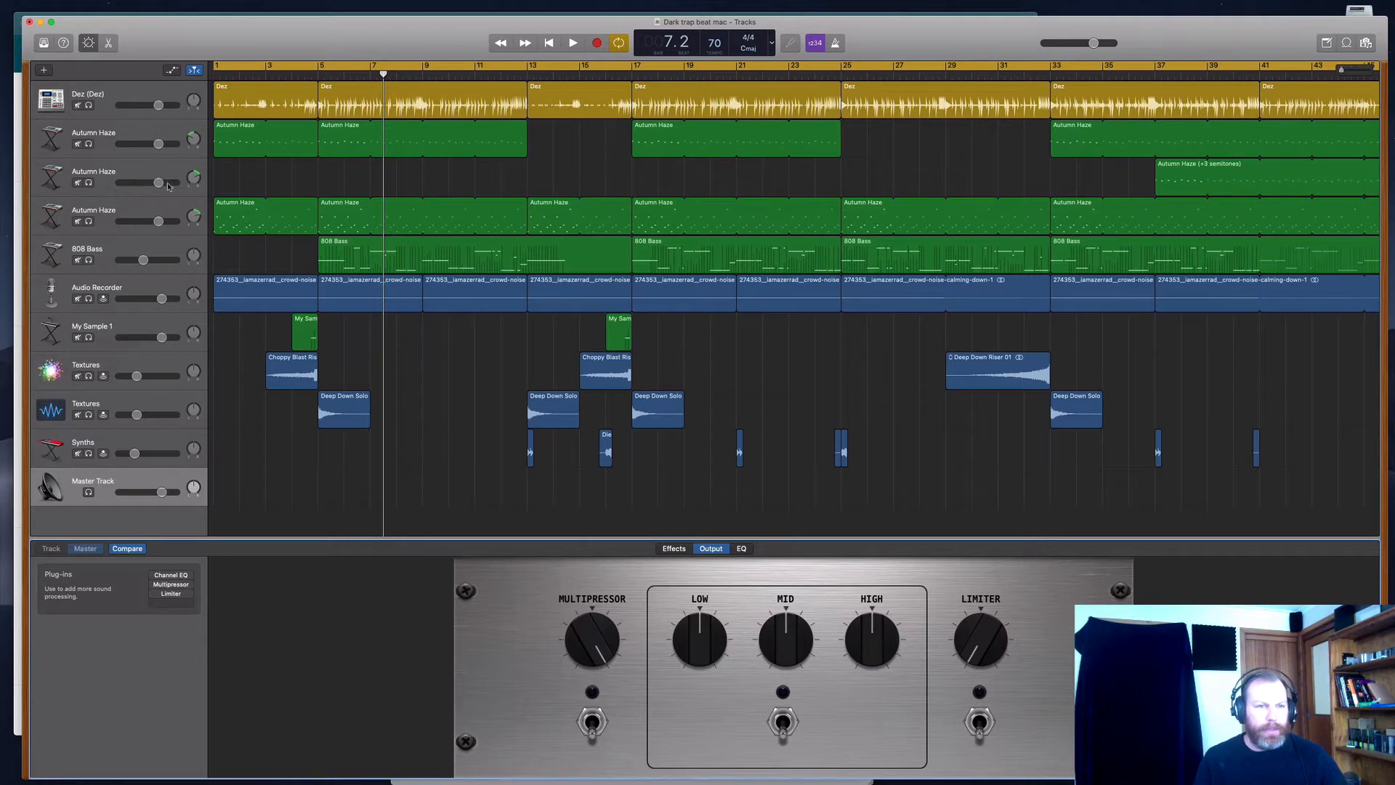
- Place the playhead at bar 6 and rename the Dez track as Drums
{"action": "left_click", "coordinate": [341, 73]}
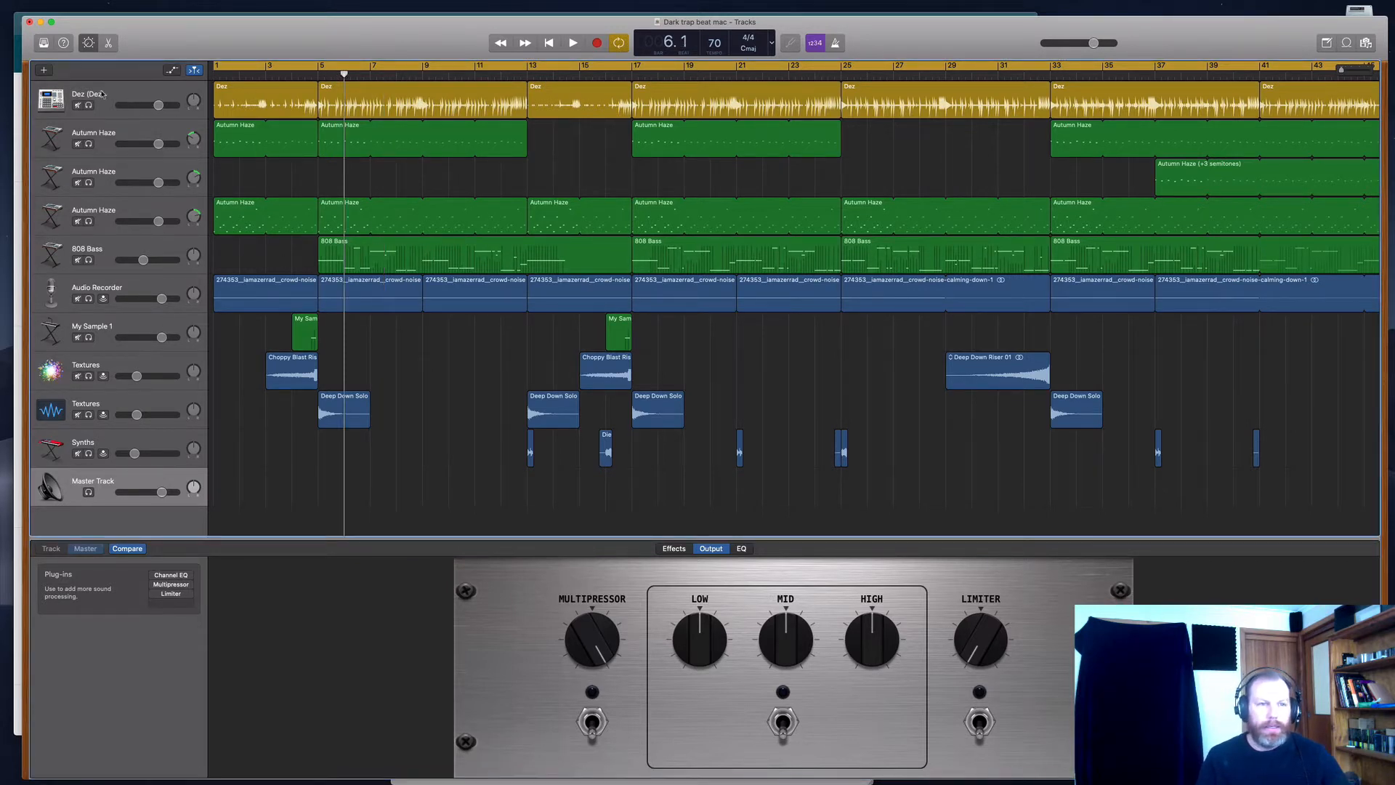
{"action": "double_click", "coordinate": [126, 90]}
{"action": "type", "text": "Drums"}
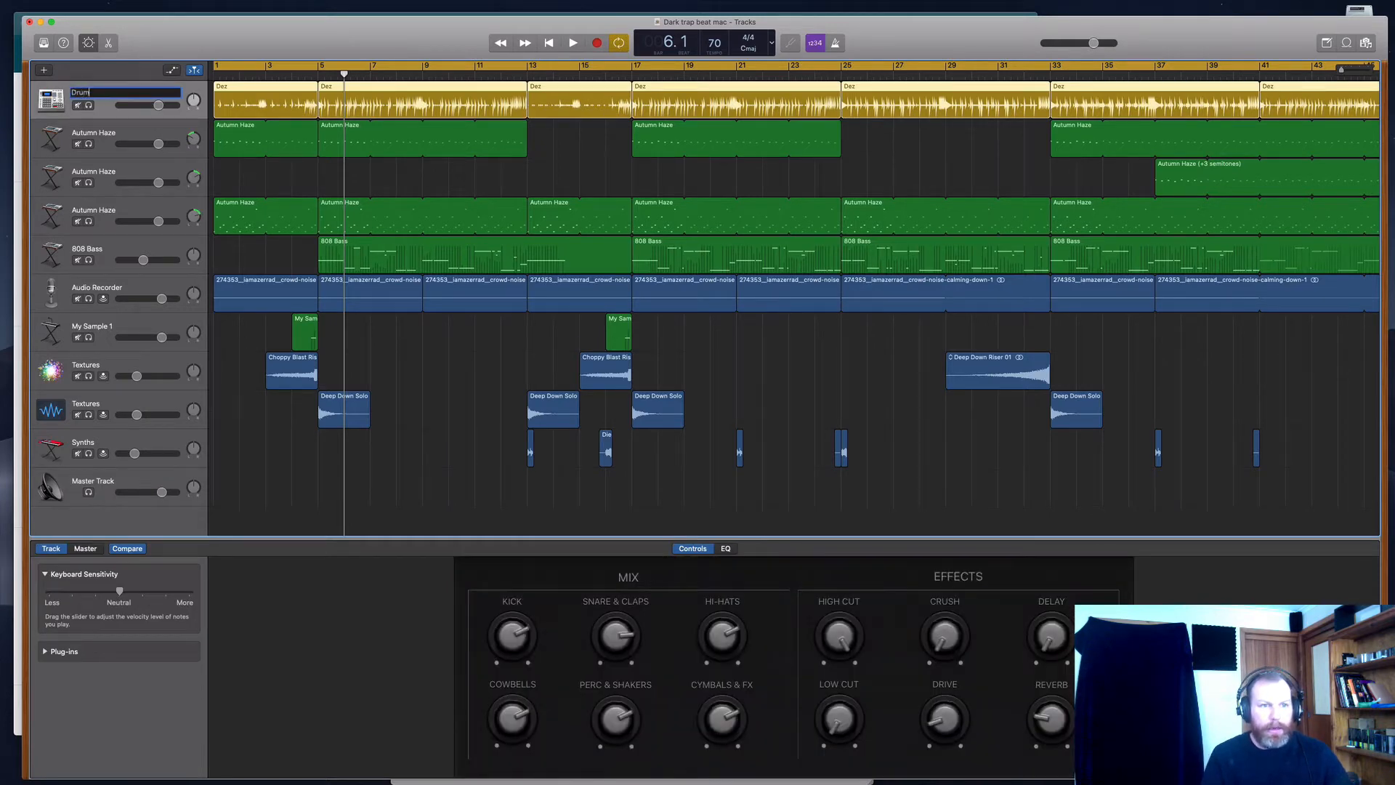
{"action": "key", "text": "Return"}
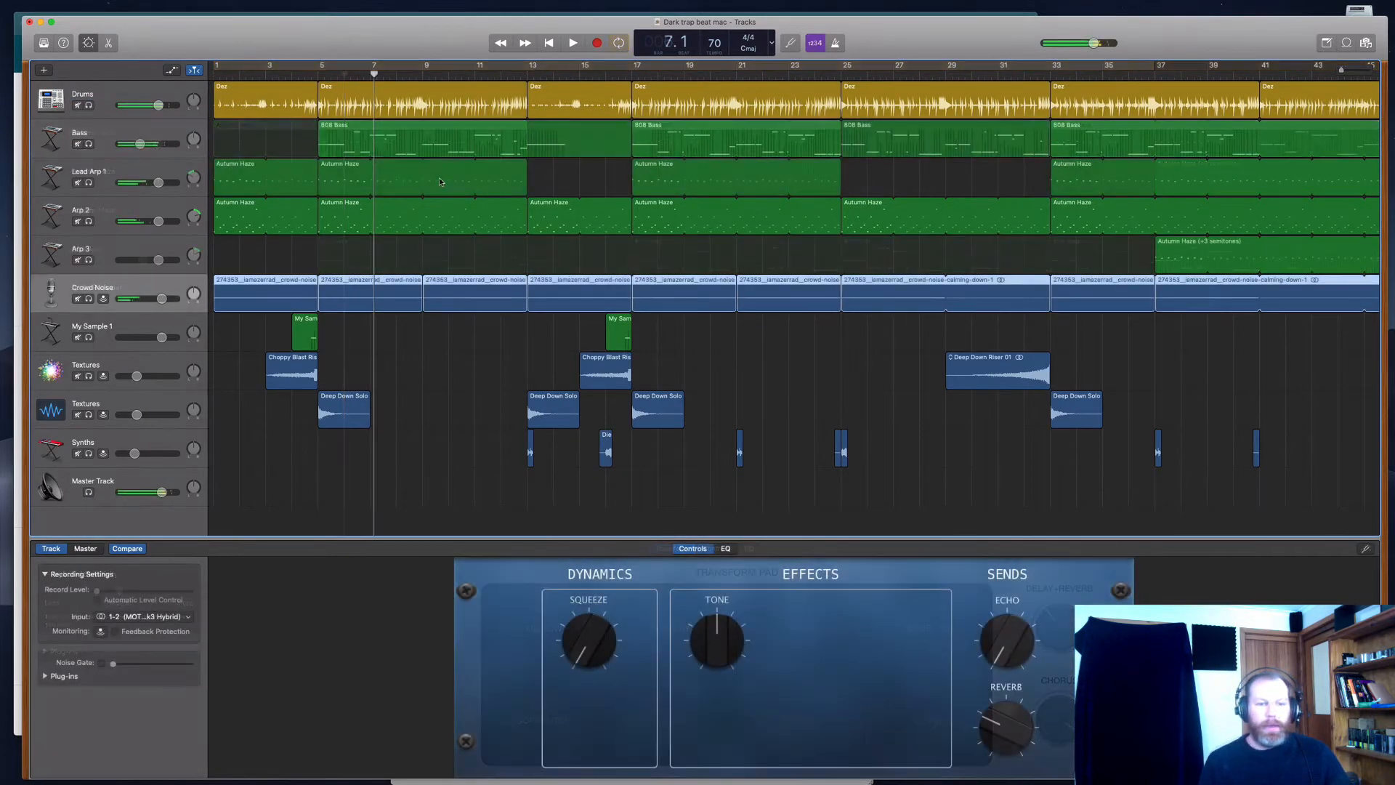
- Select the Master Track, switch to Chrome and search Google for "youeal loudness meter" in a new tab
{"action": "left_click", "coordinate": [152, 474]}
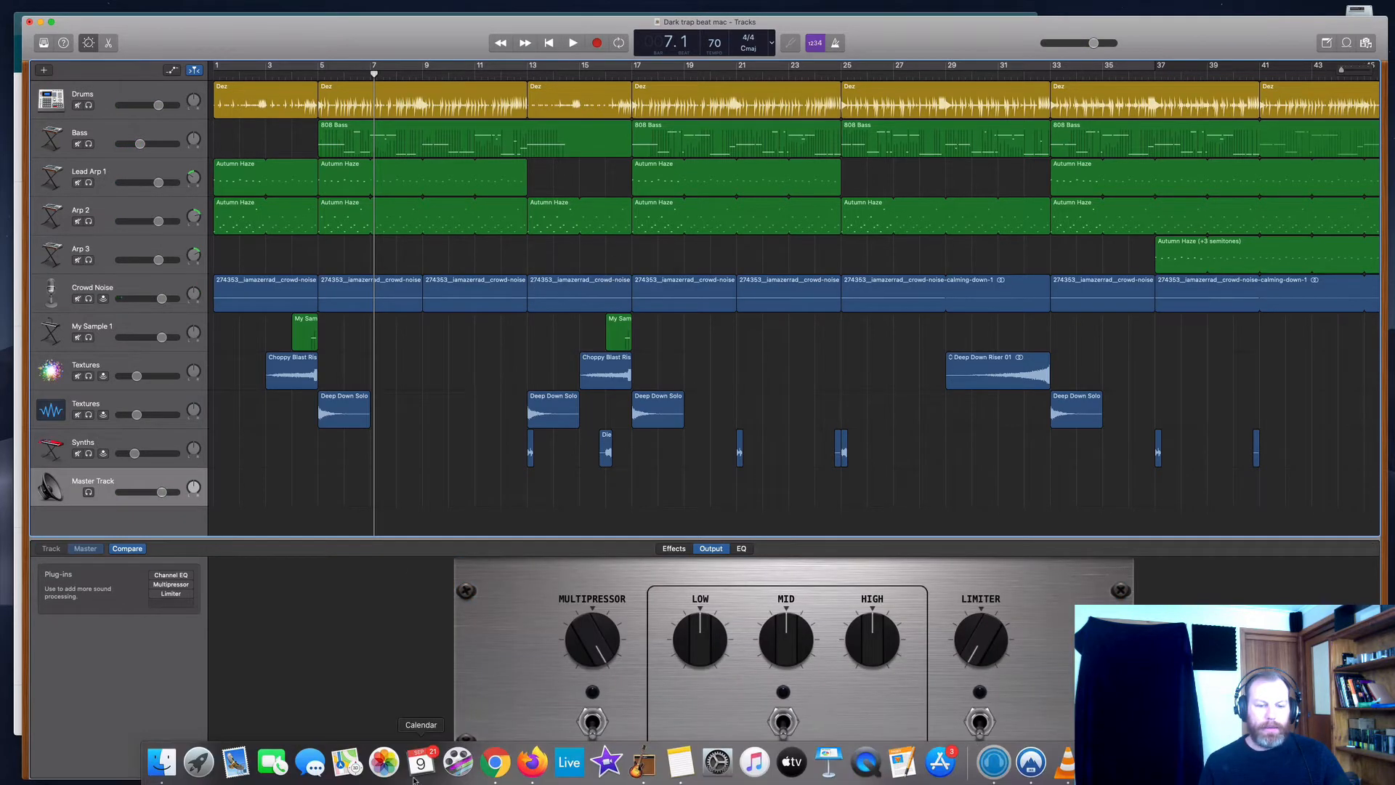
{"action": "left_click", "coordinate": [495, 761]}
{"action": "left_click", "coordinate": [589, 25]}
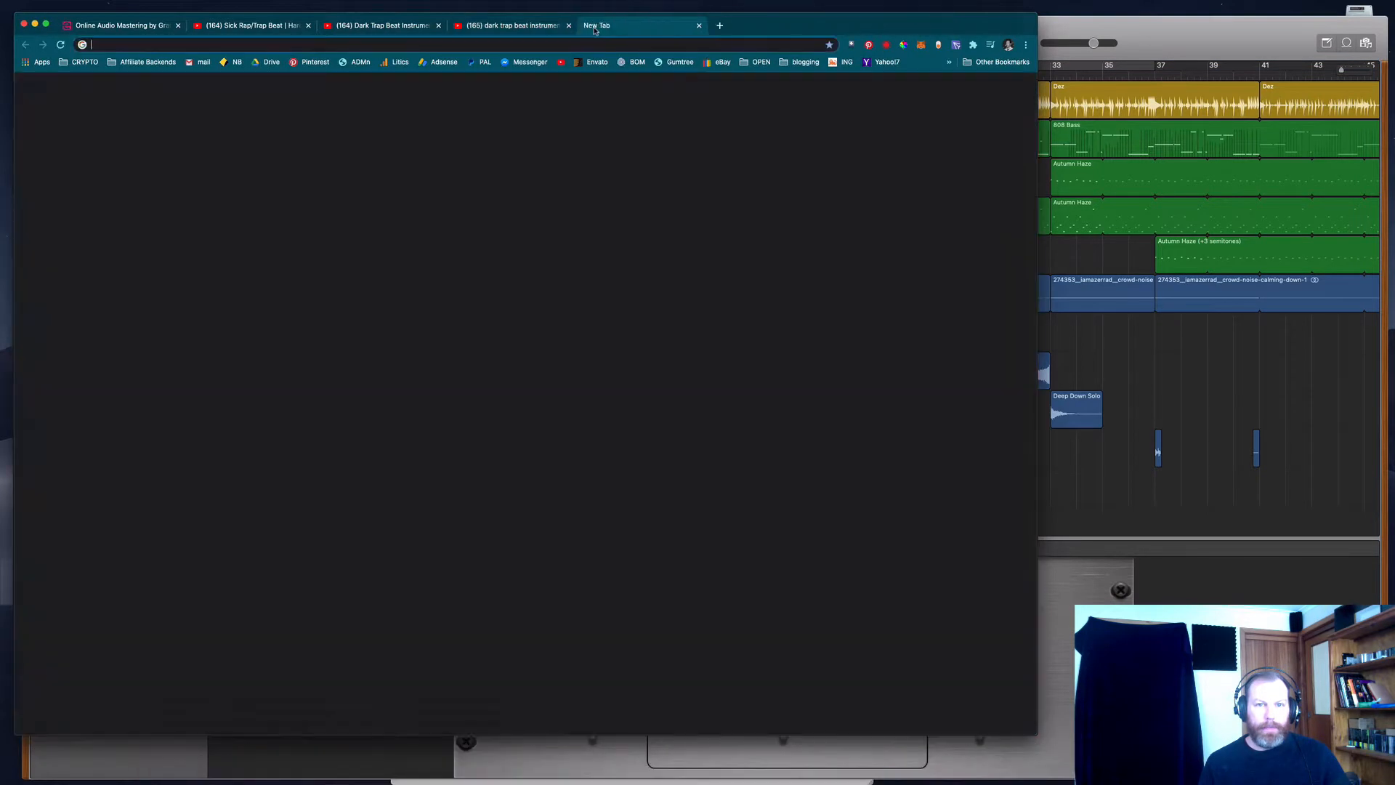
{"action": "type", "text": "uea"}
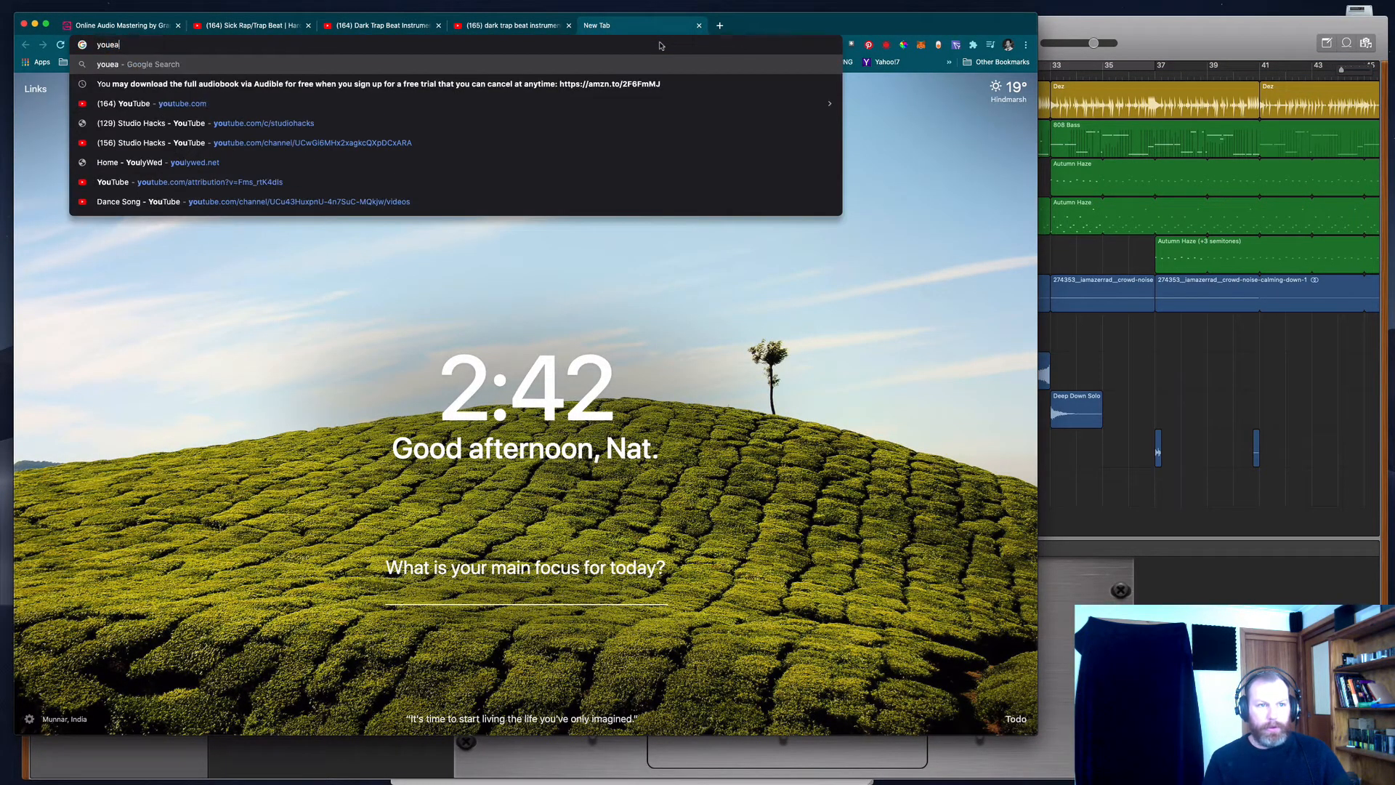
{"action": "type", "text": "l loudn"}
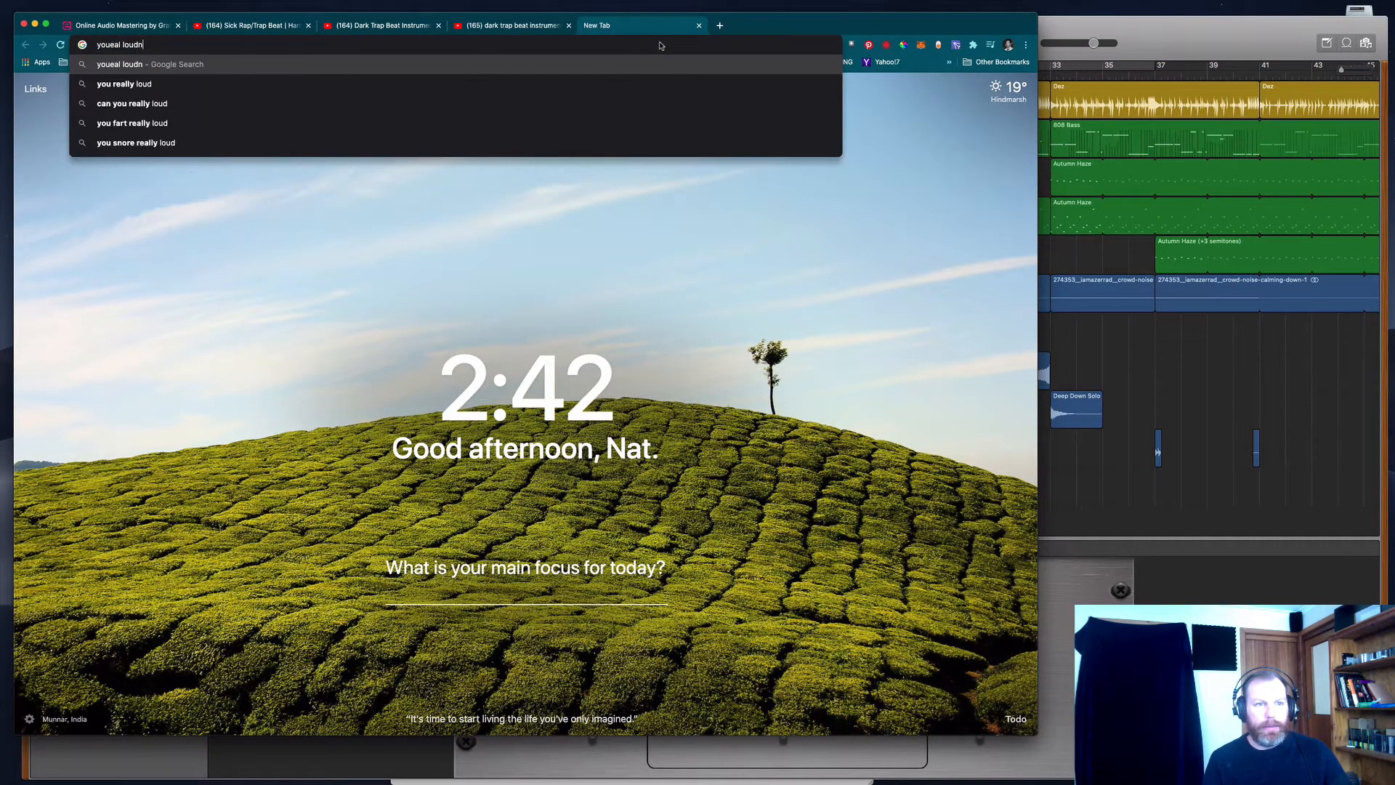
{"action": "type", "text": "ess meter"}
{"action": "key", "text": "Return"}
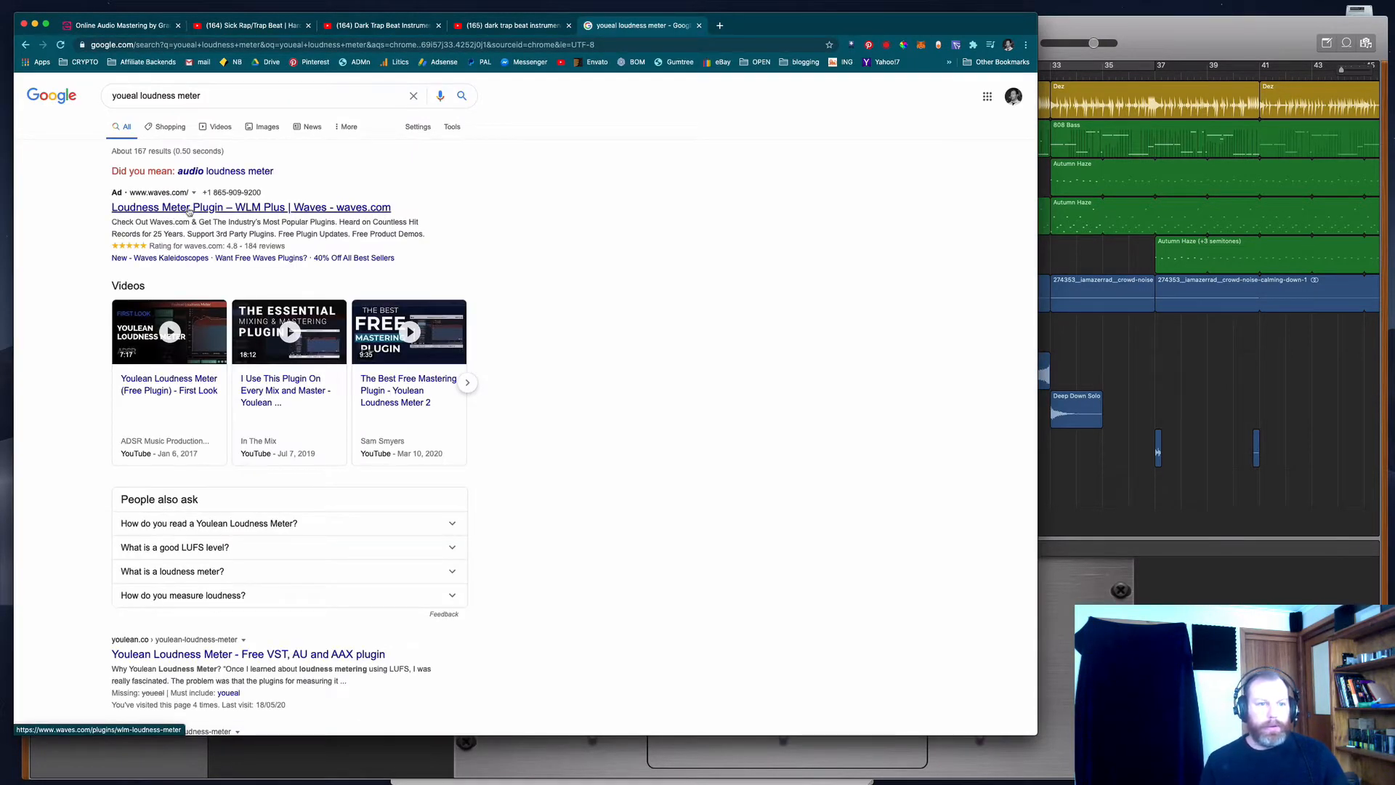
- Open the Youlean Loudness Meter site and download the macOS version of Loudness Meter 2 to the Desktop
{"action": "scroll", "coordinate": [554, 473], "scroll_direction": "down", "scroll_amount": 3}
{"action": "left_click", "coordinate": [313, 488]}
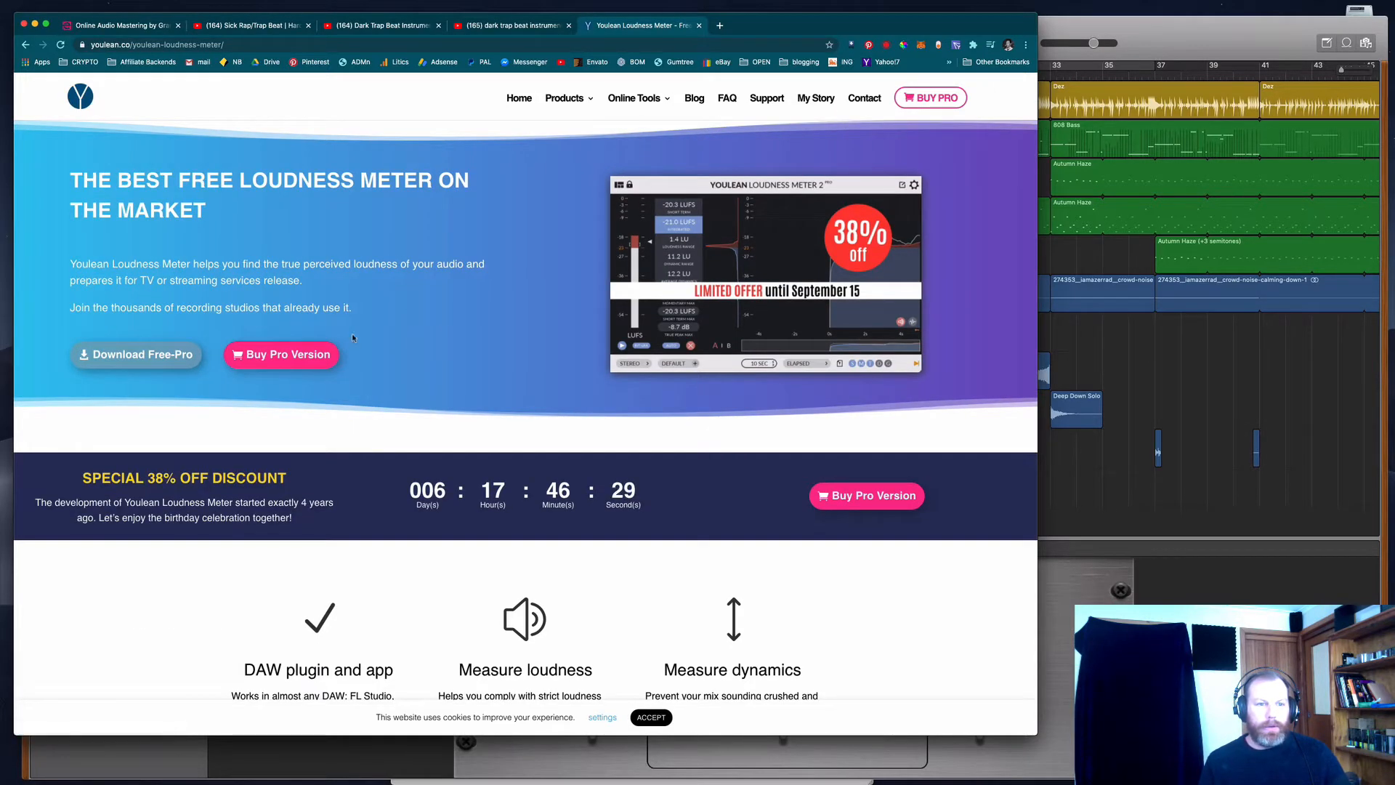
{"action": "left_click", "coordinate": [156, 356]}
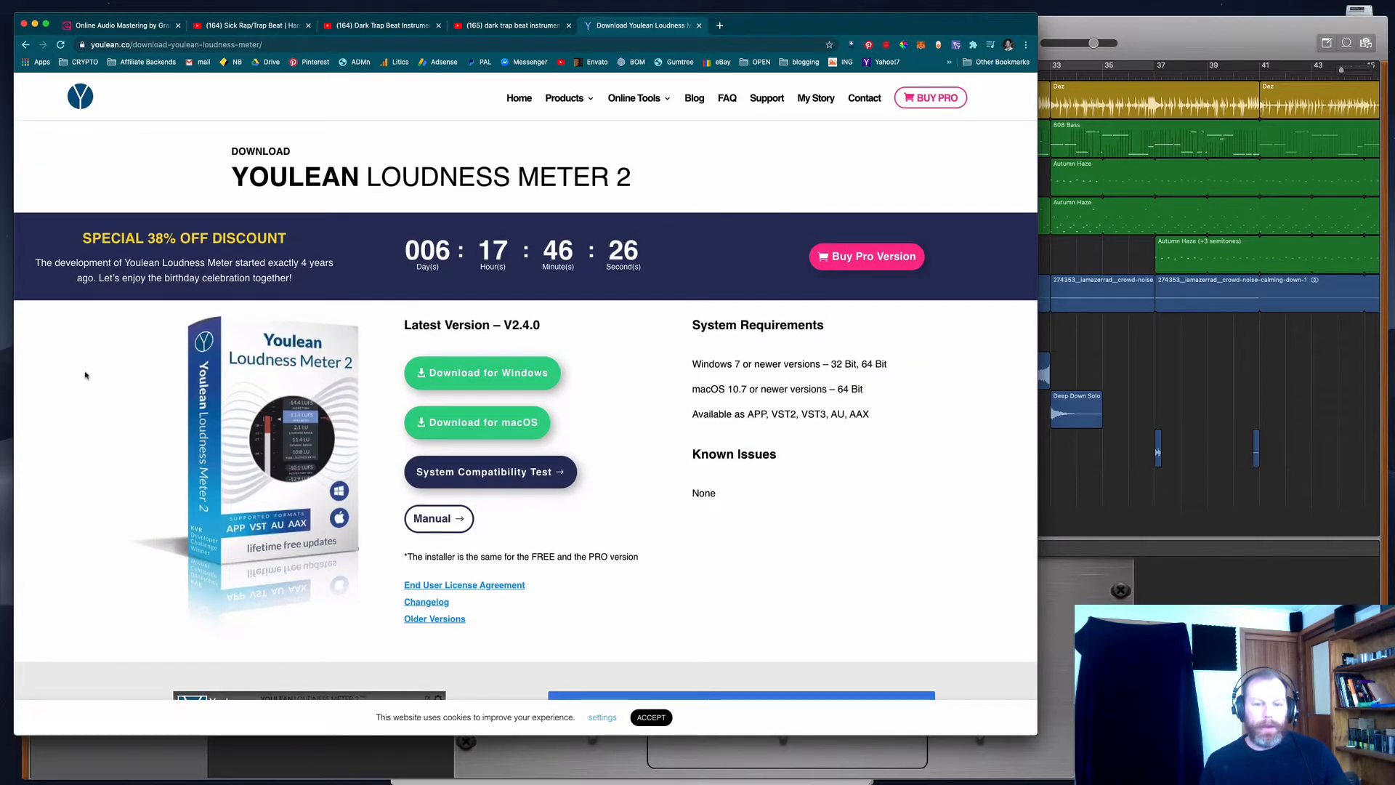
{"action": "left_click", "coordinate": [476, 422]}
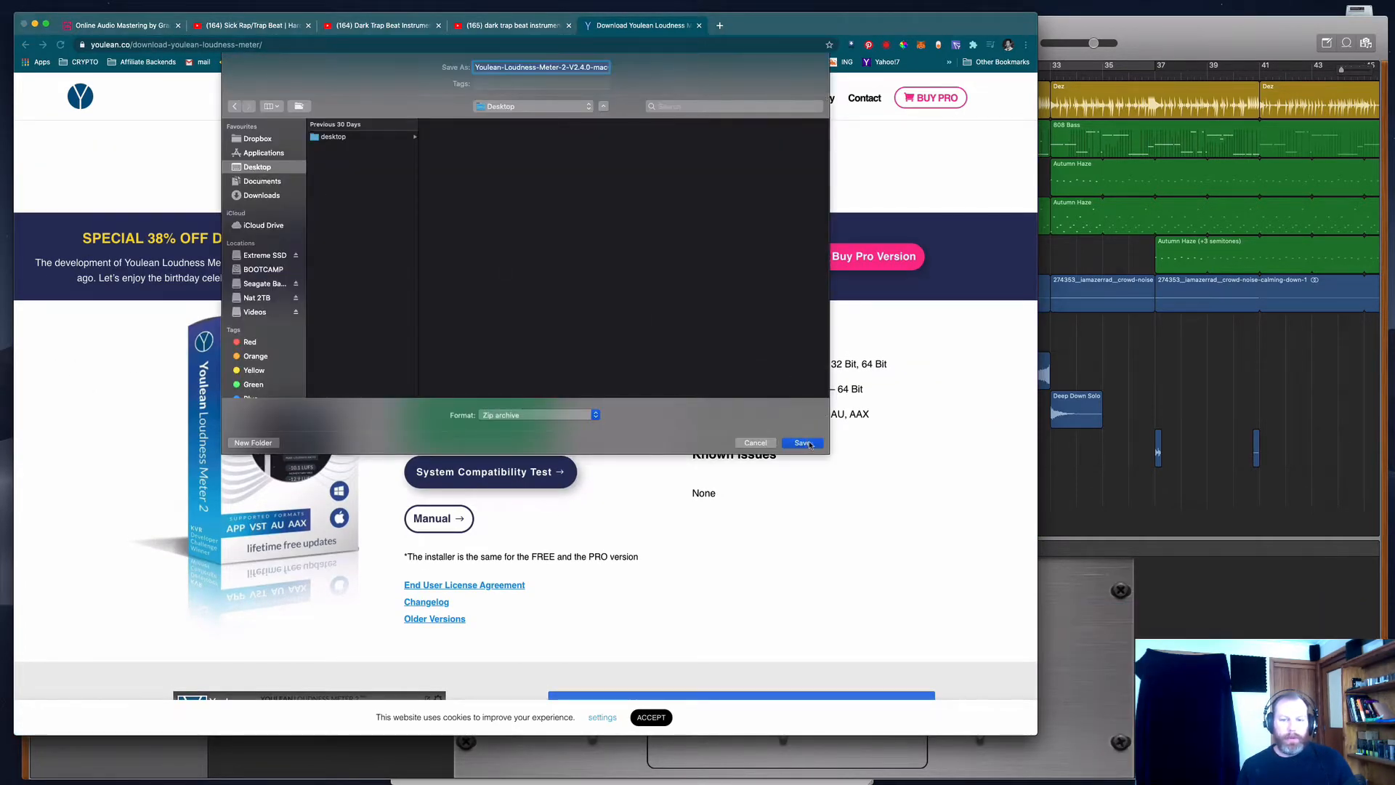
{"action": "left_click", "coordinate": [803, 442]}
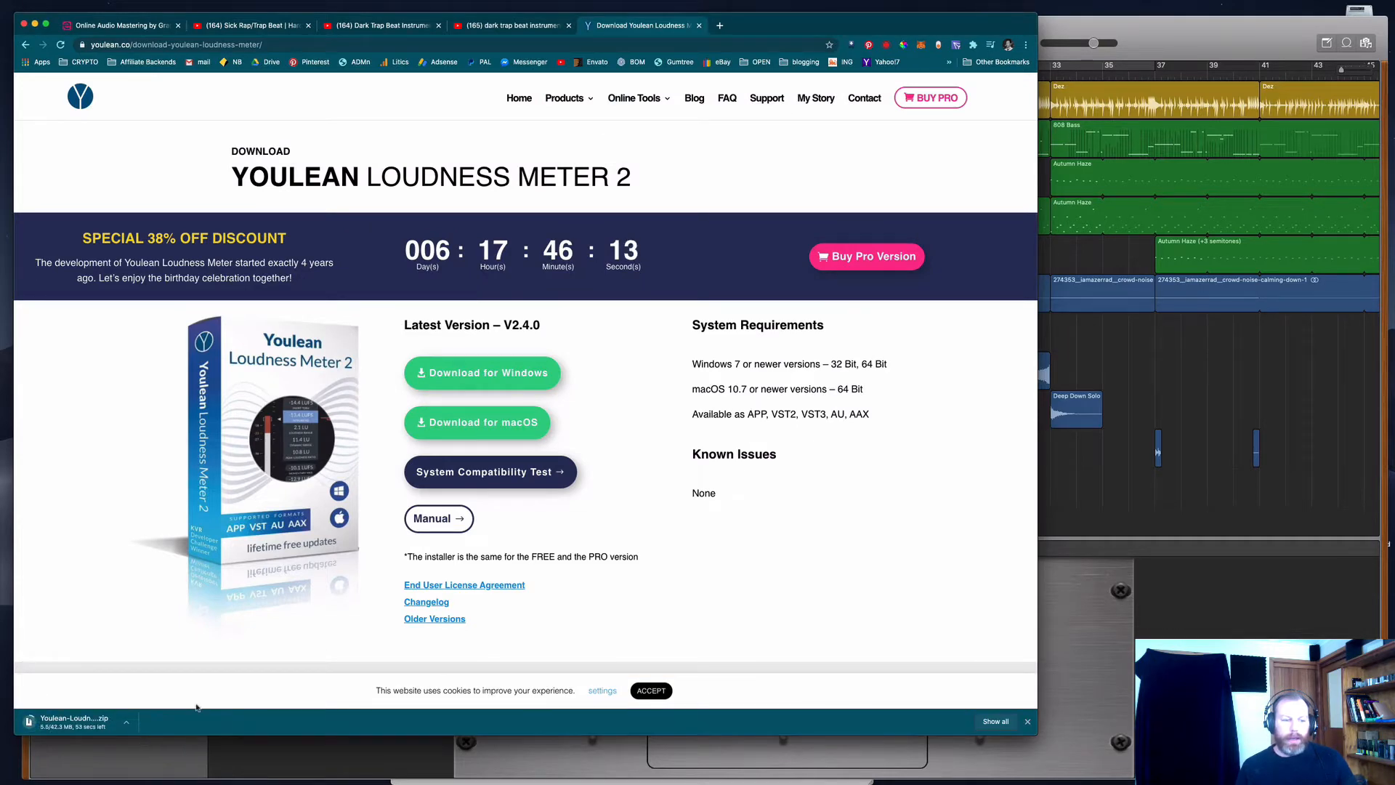
- Return to the GarageBand project and place the playhead at bar 7
{"action": "left_click_drag", "start_coordinate": [1032, 14], "coordinate": [907, 80]}
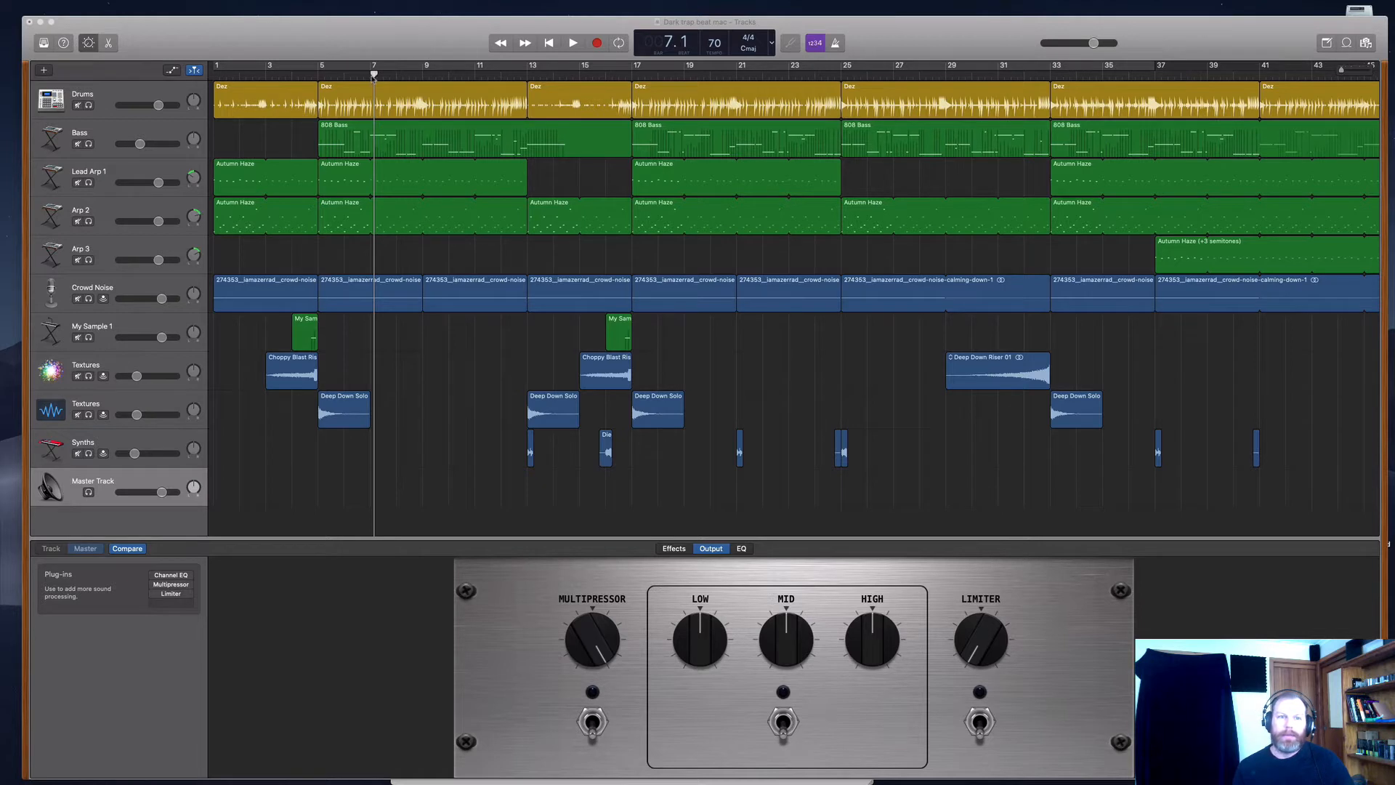
{"action": "left_click", "coordinate": [370, 76]}
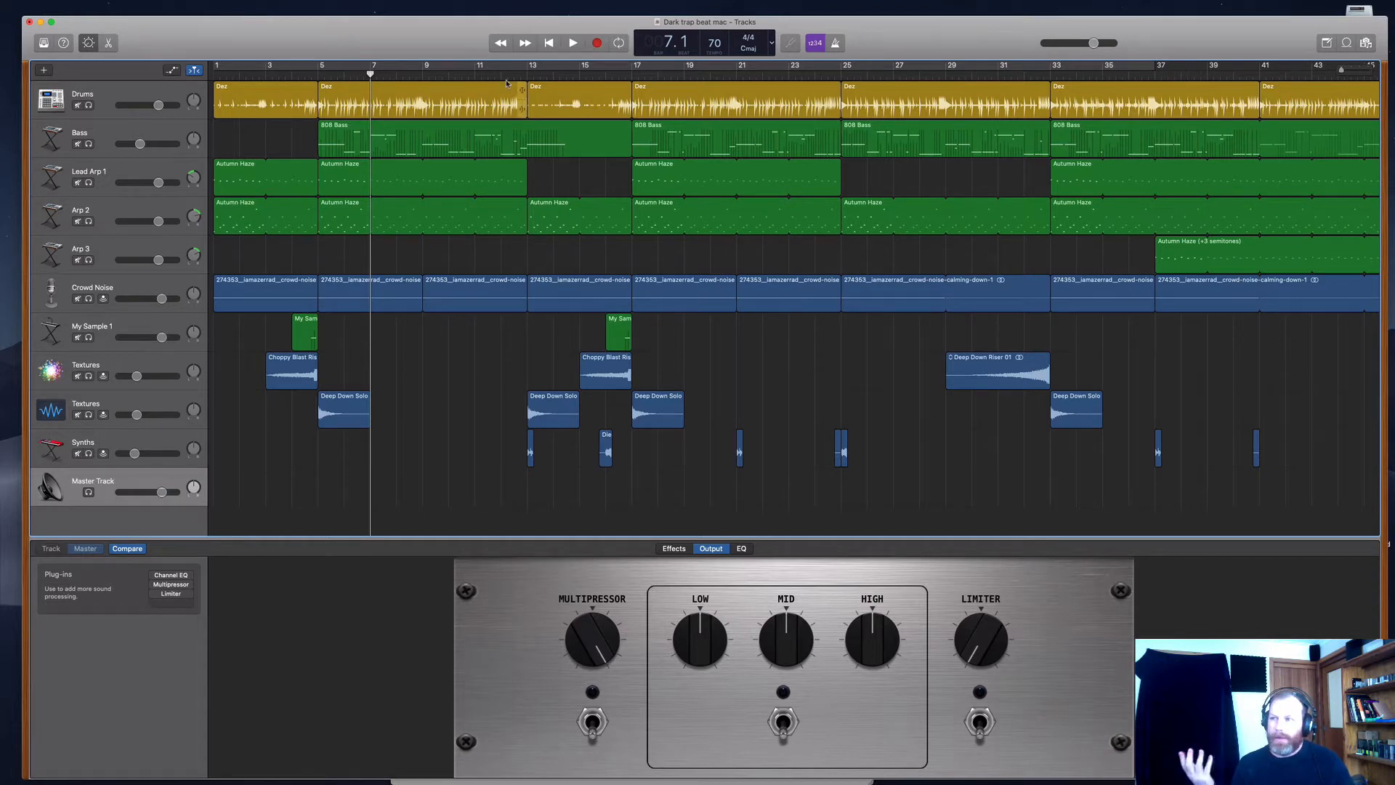
- Play the beat from bar 10 and lower the Bass track's volume to about -13.4 dB
{"action": "left_click", "coordinate": [448, 74]}
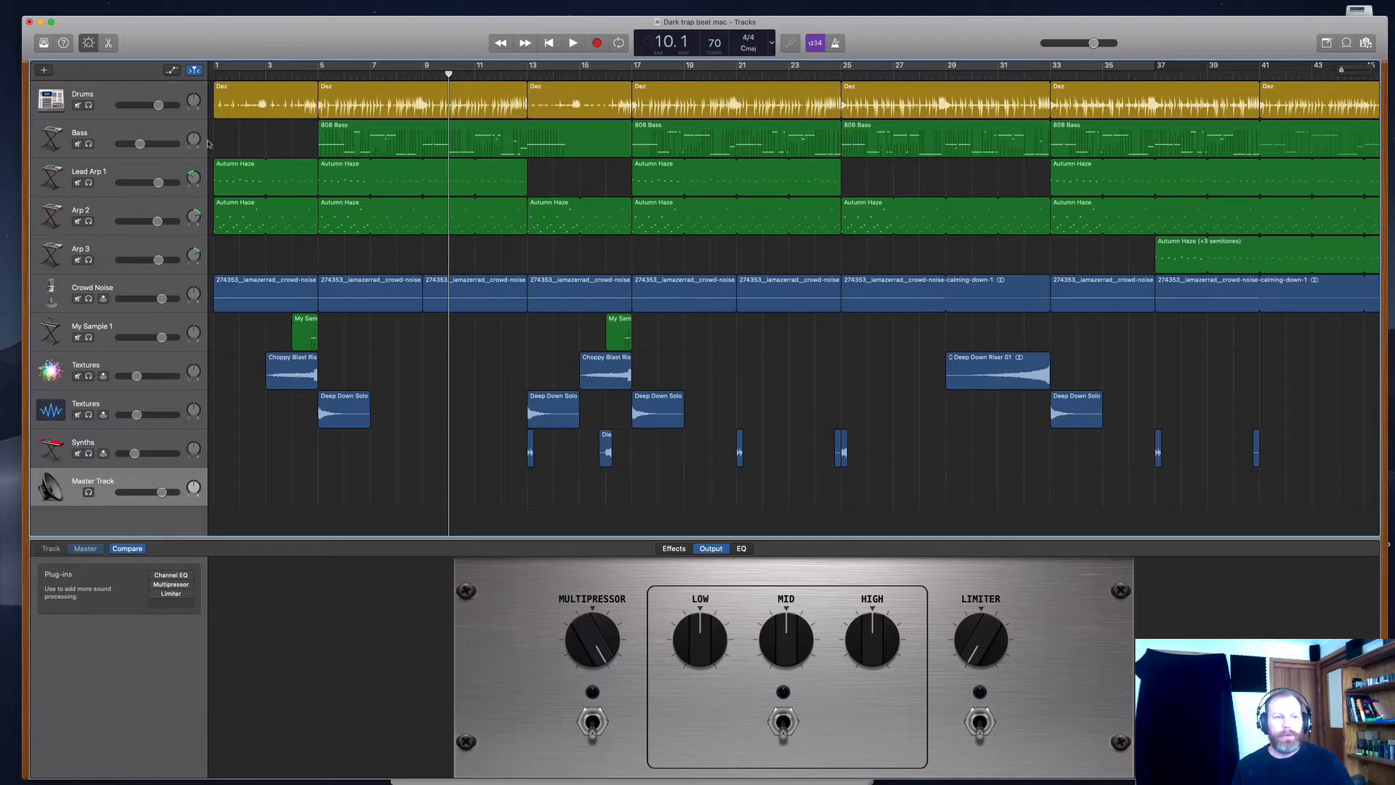
{"action": "key", "text": "space"}
{"action": "left_click_drag", "start_coordinate": [139, 143], "coordinate": [137, 143]}
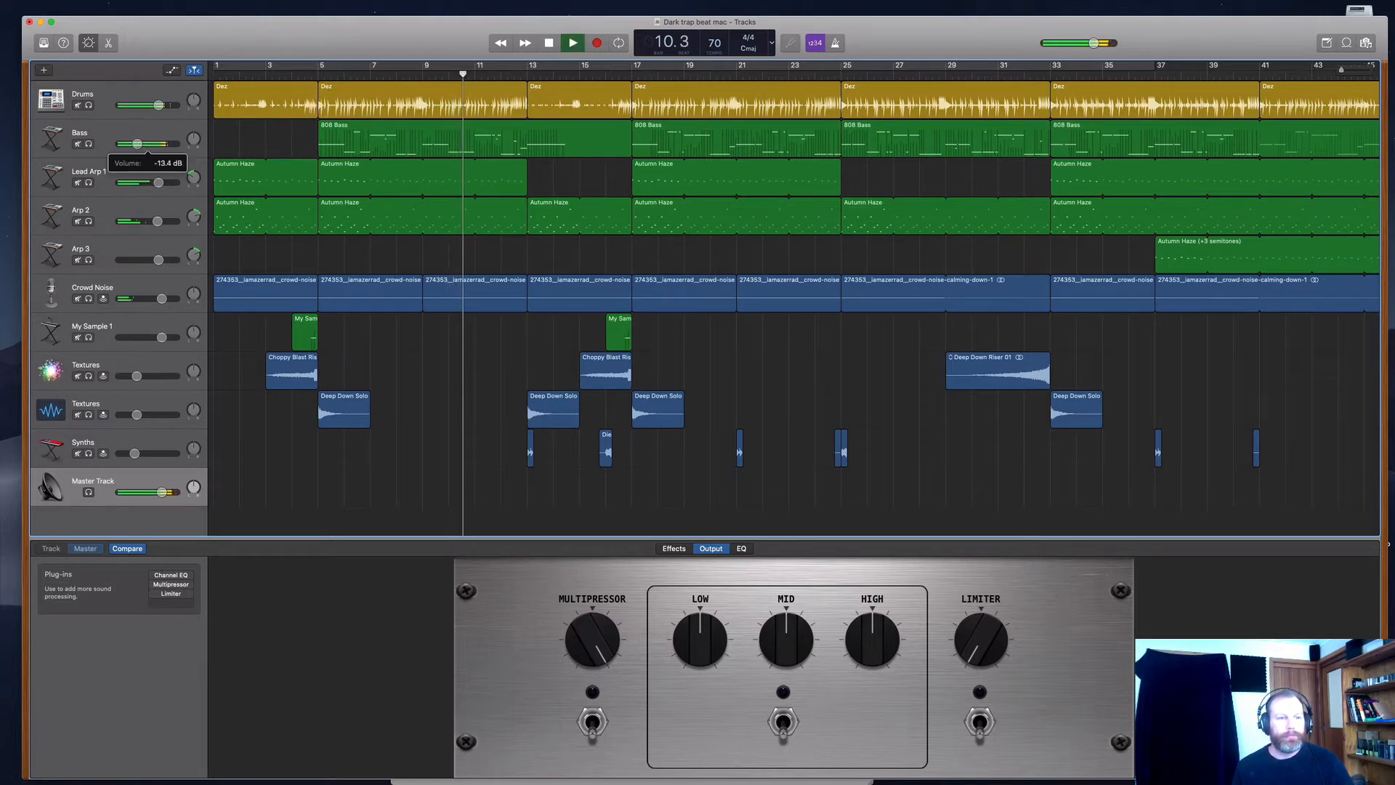
- Select the Bass track, show its Smart Controls and stop playback
{"action": "double_click", "coordinate": [148, 135]}
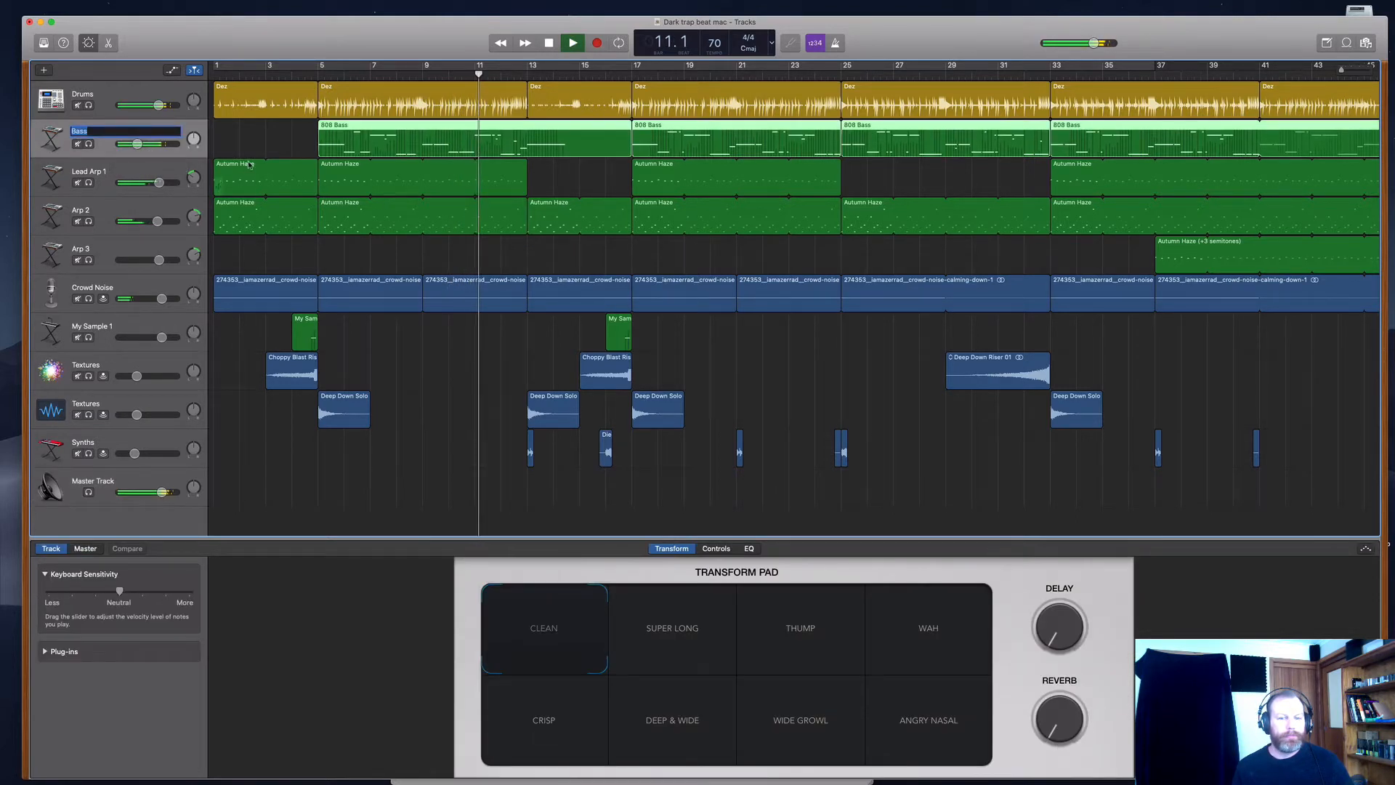
{"action": "left_click", "coordinate": [88, 43]}
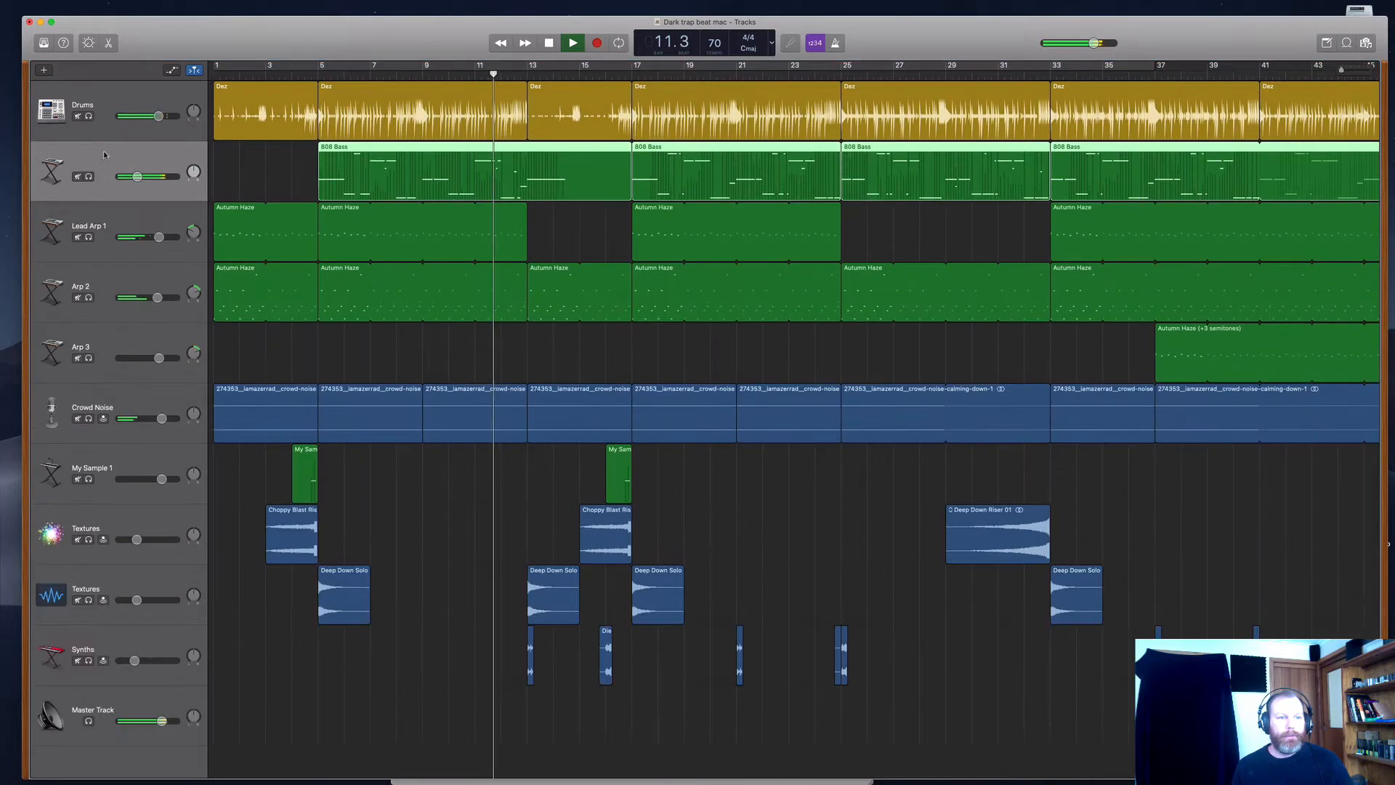
{"action": "left_click", "coordinate": [103, 155]}
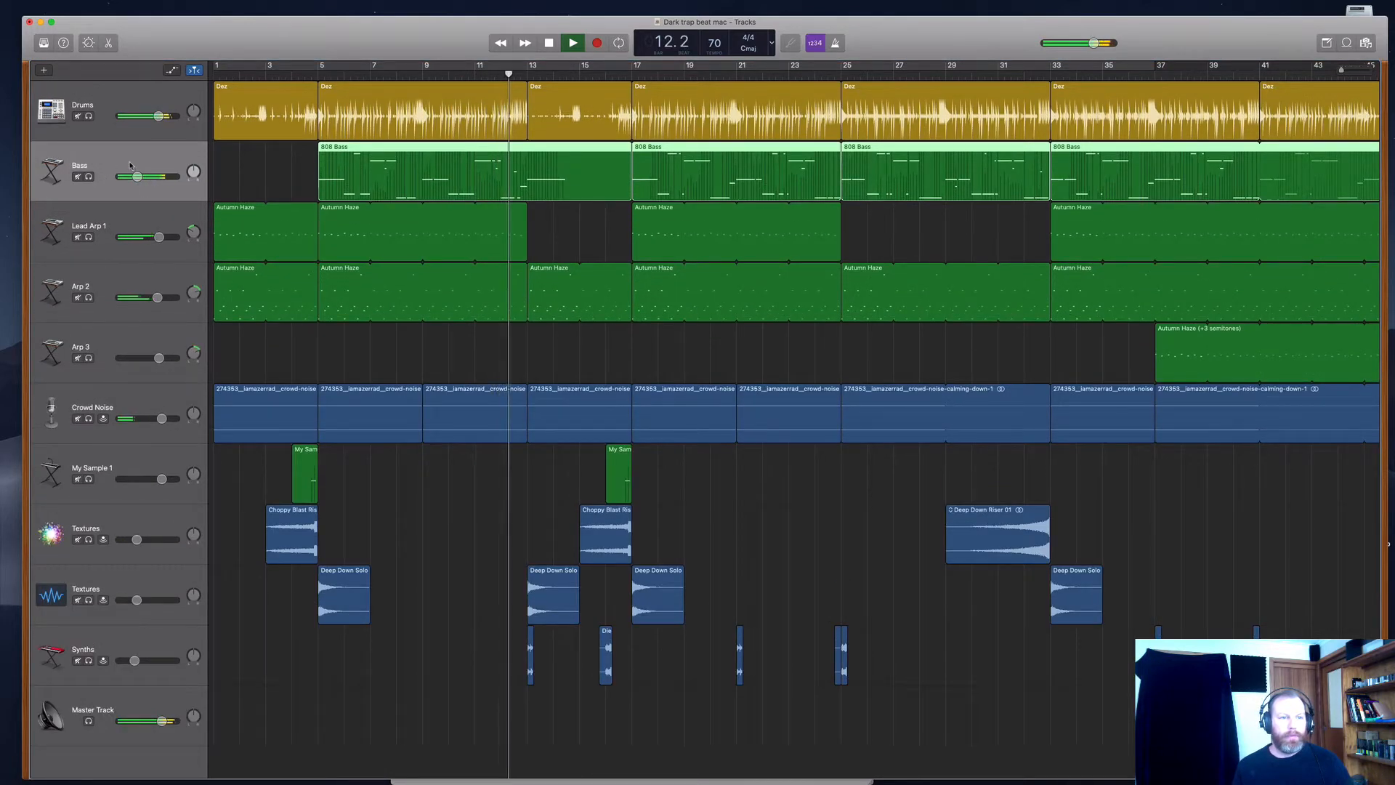
{"action": "key", "text": "b"}
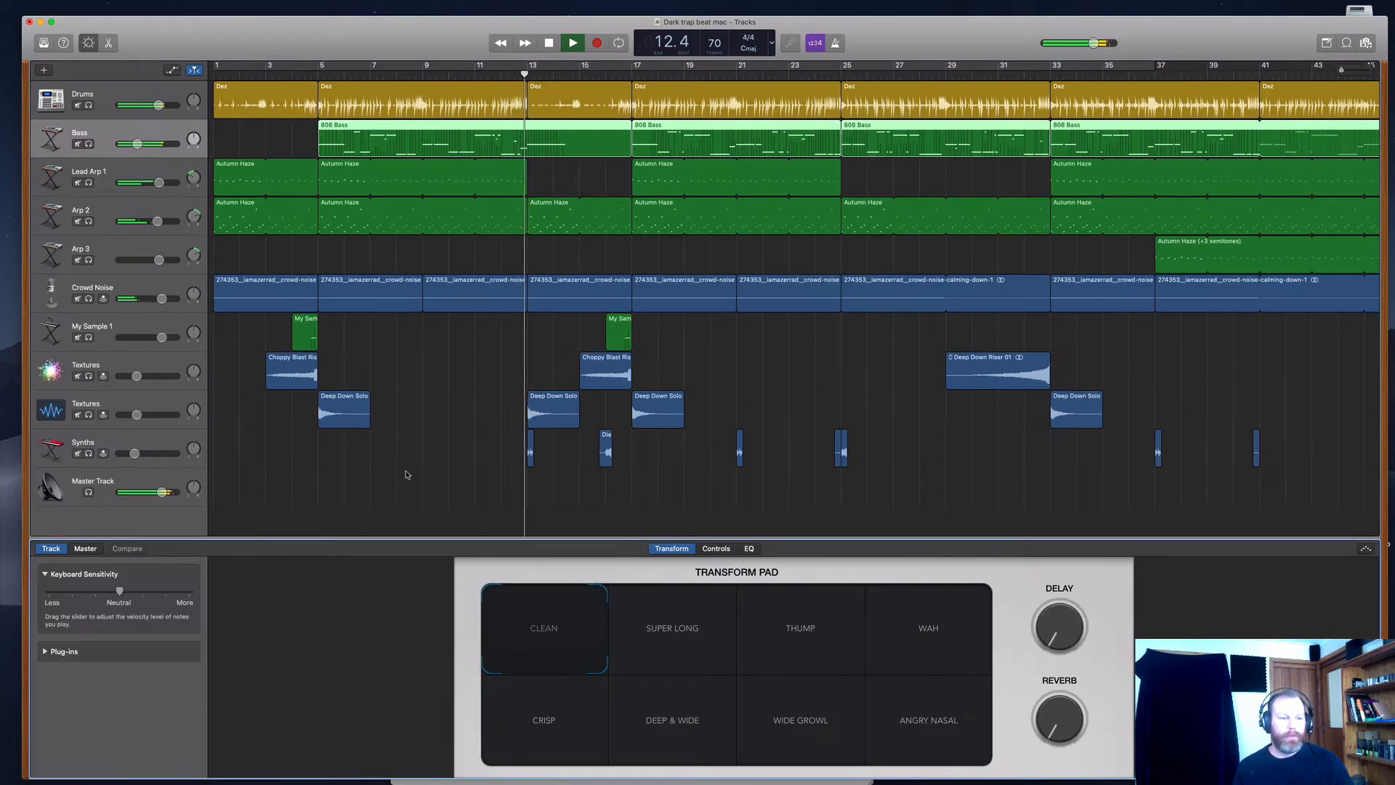
{"action": "left_click", "coordinate": [88, 42]}
{"action": "left_click", "coordinate": [87, 43]}
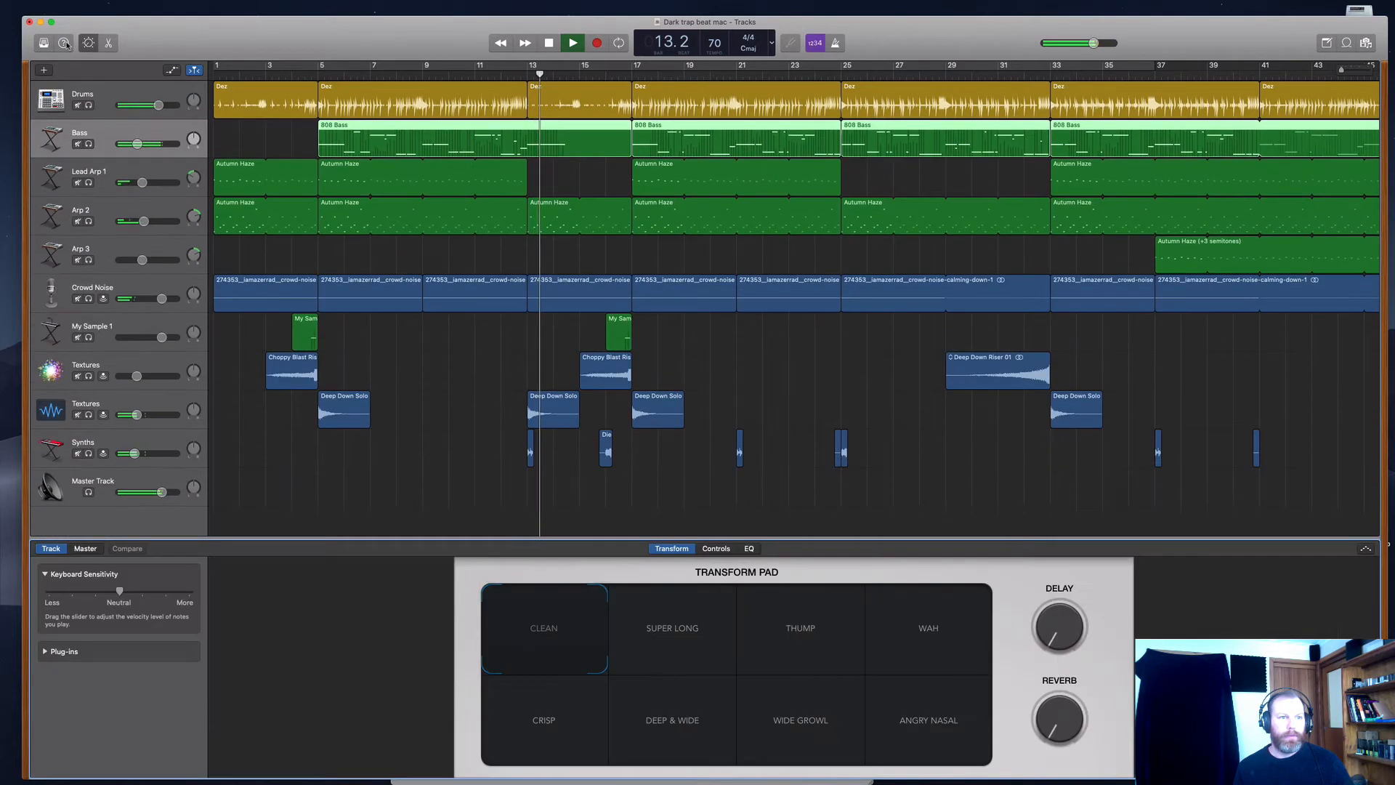
{"action": "left_click", "coordinate": [109, 43]}
{"action": "left_click", "coordinate": [90, 43]}
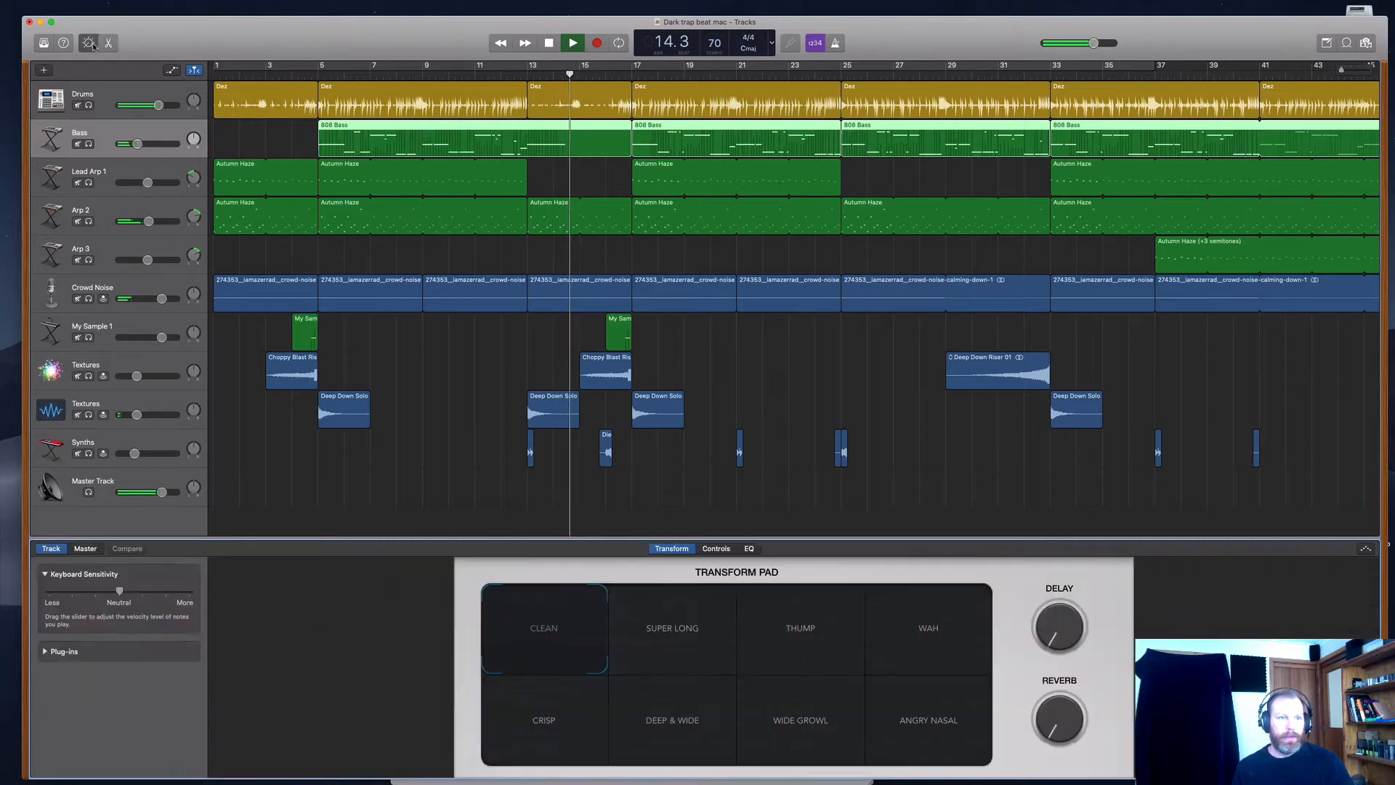
{"action": "key", "text": "space"}
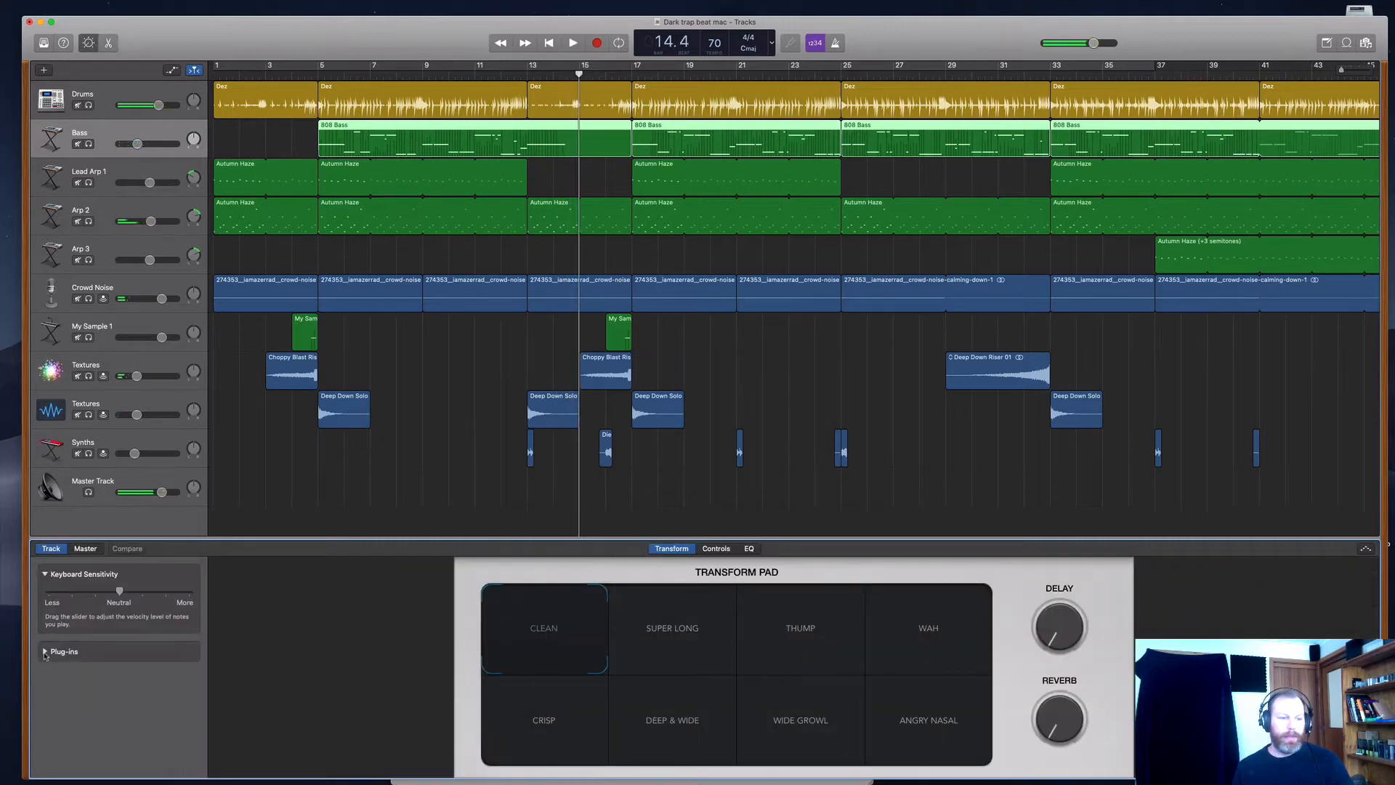
- Open the Distortion plug-in of the Bass track and audition a short passage from bar 5
{"action": "left_click", "coordinate": [45, 652]}
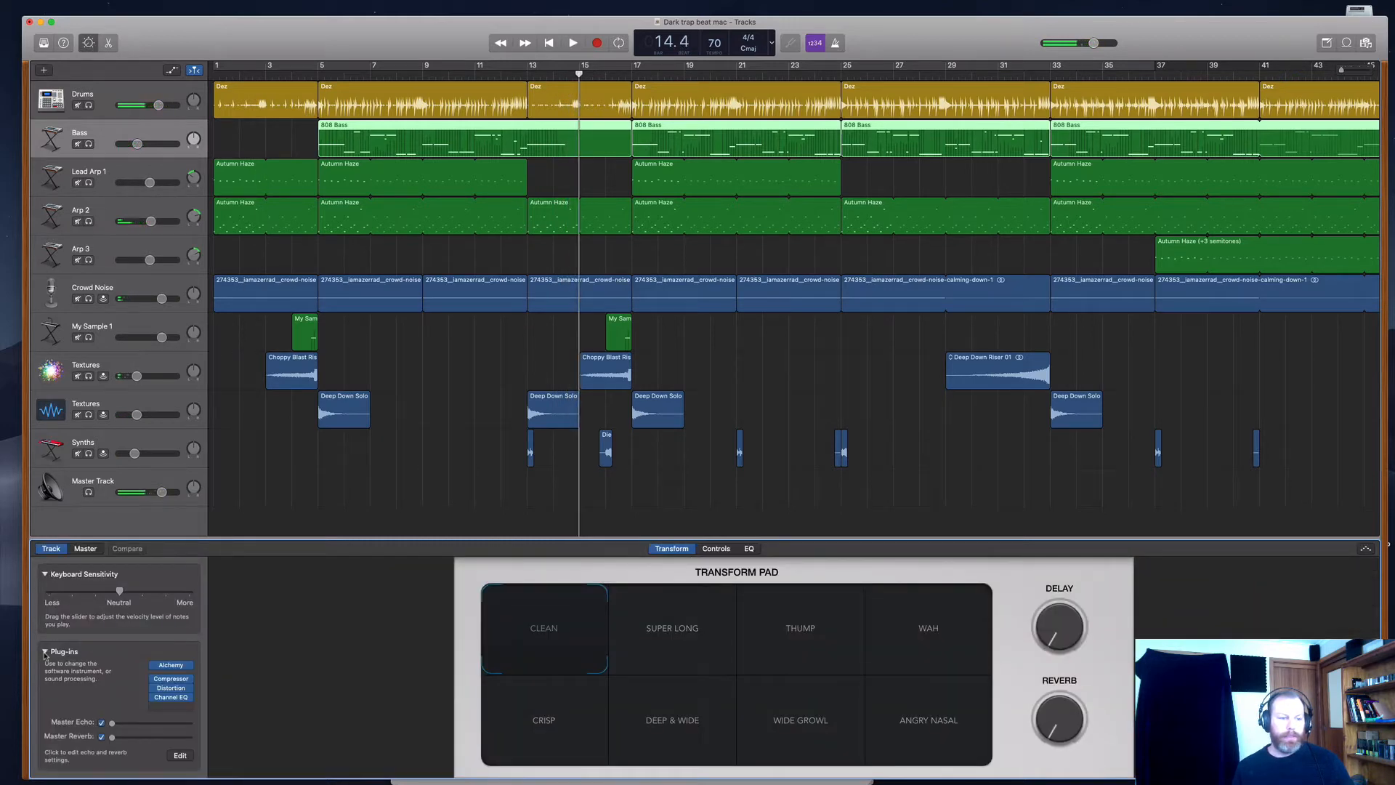
{"action": "left_click", "coordinate": [88, 42]}
{"action": "left_click", "coordinate": [88, 43]}
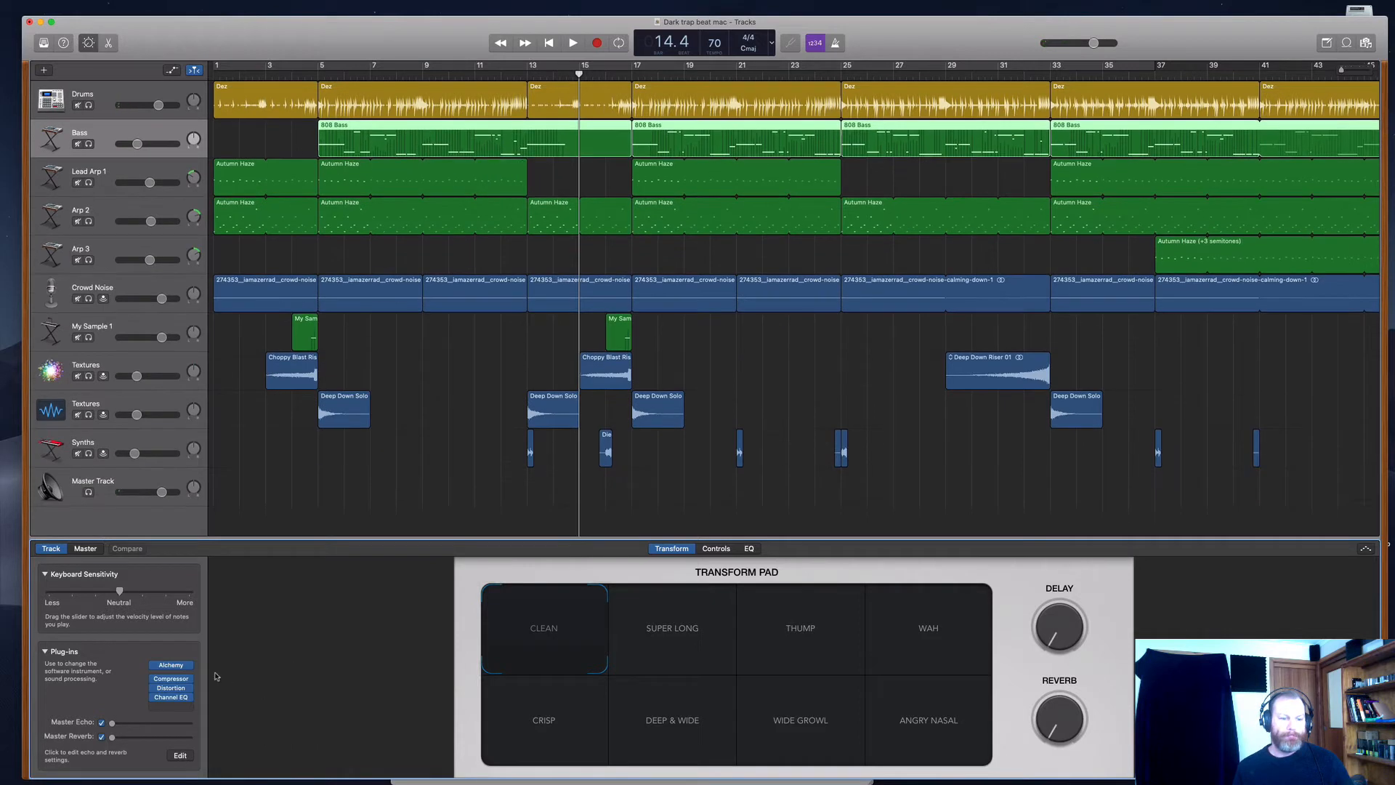
{"action": "left_click", "coordinate": [172, 692]}
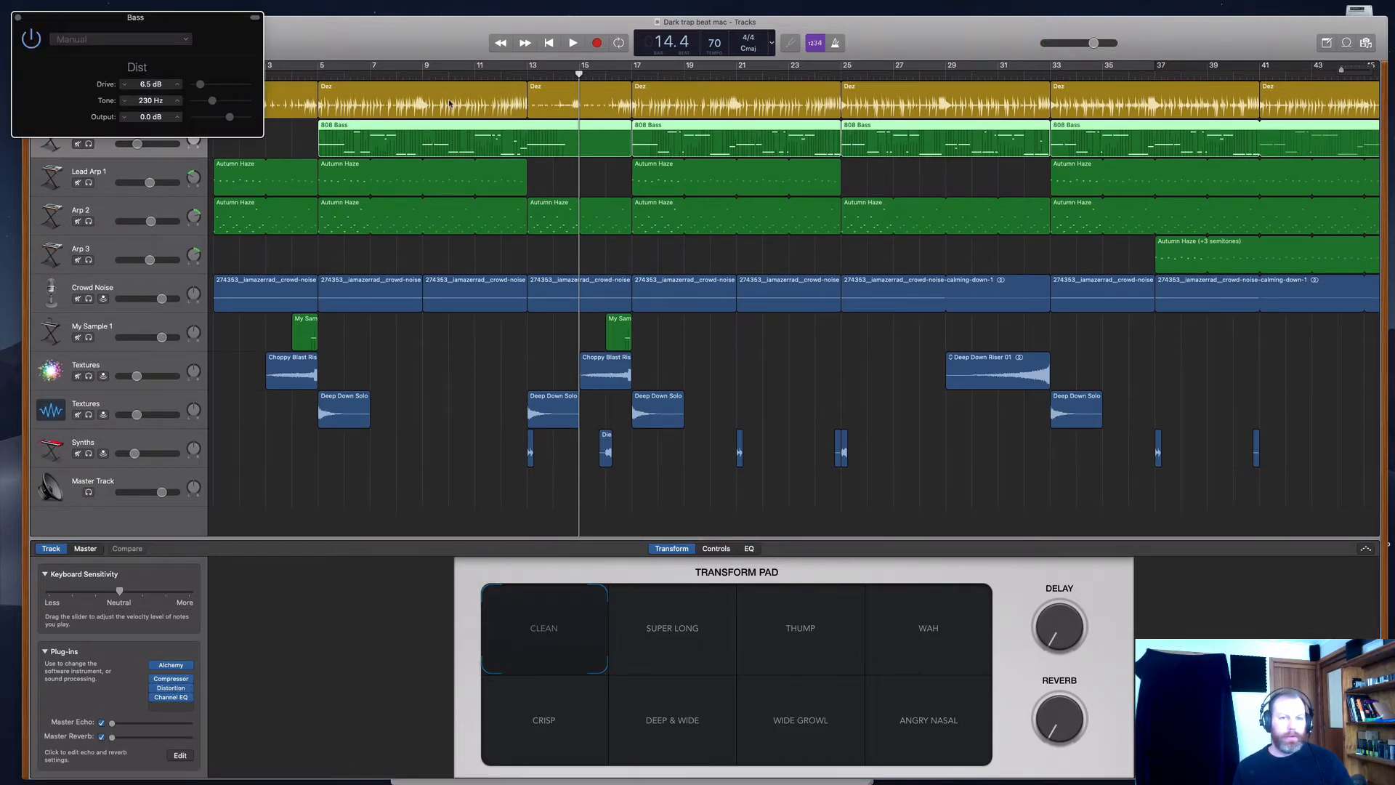
{"action": "left_click", "coordinate": [318, 75]}
{"action": "key", "text": "space"}
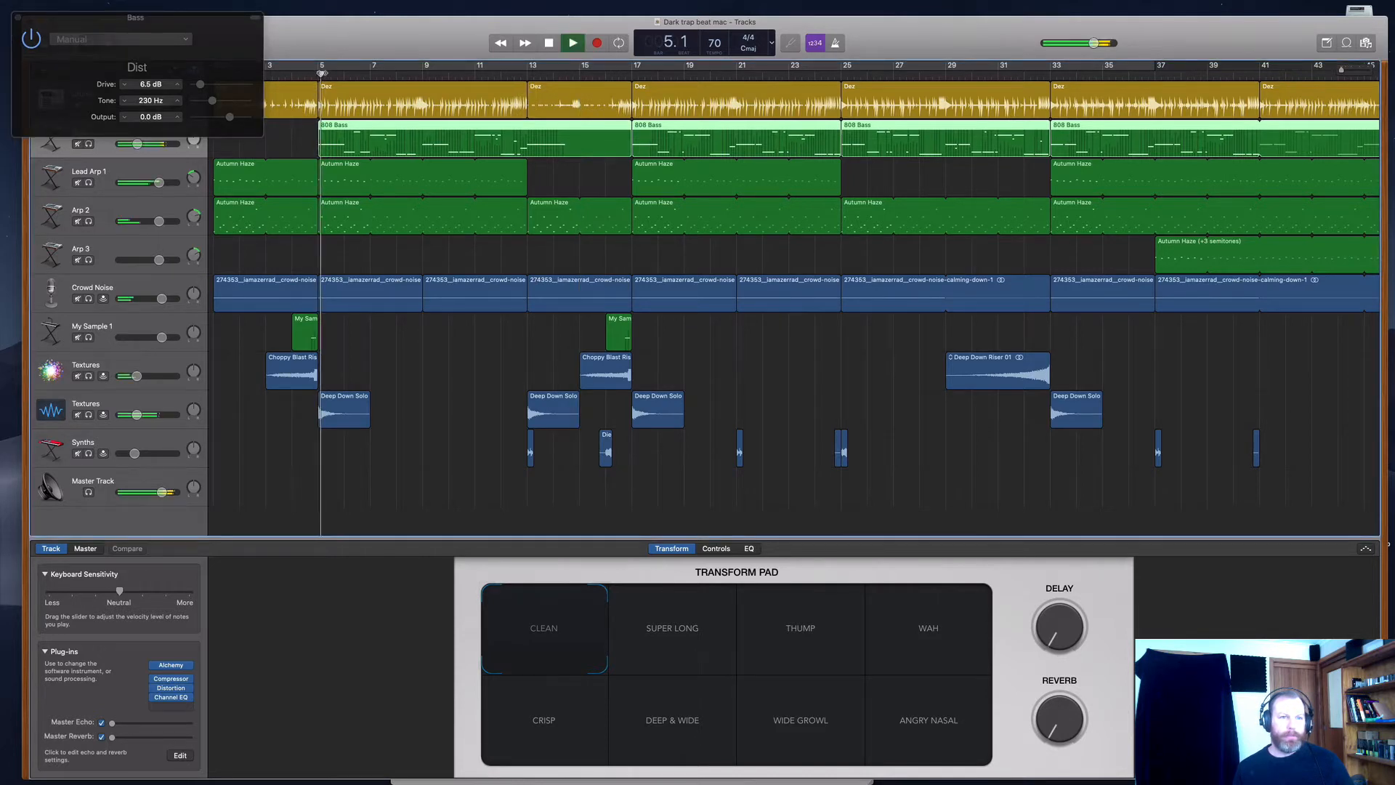
{"action": "key", "text": "space"}
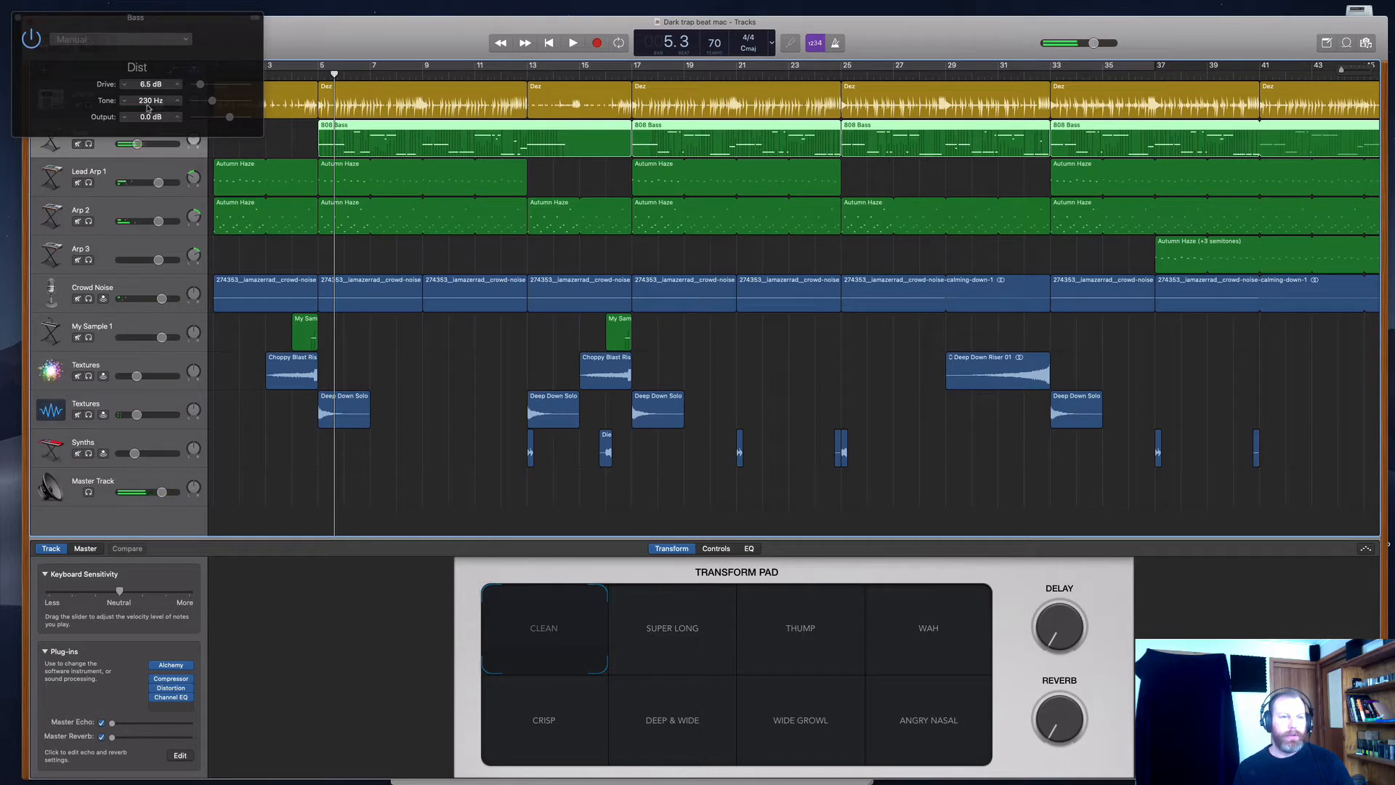
- Set the Bass distortion to 6.0 dB drive and 160 Hz tone, audition the result and close the plug-in
{"action": "left_click", "coordinate": [212, 103]}
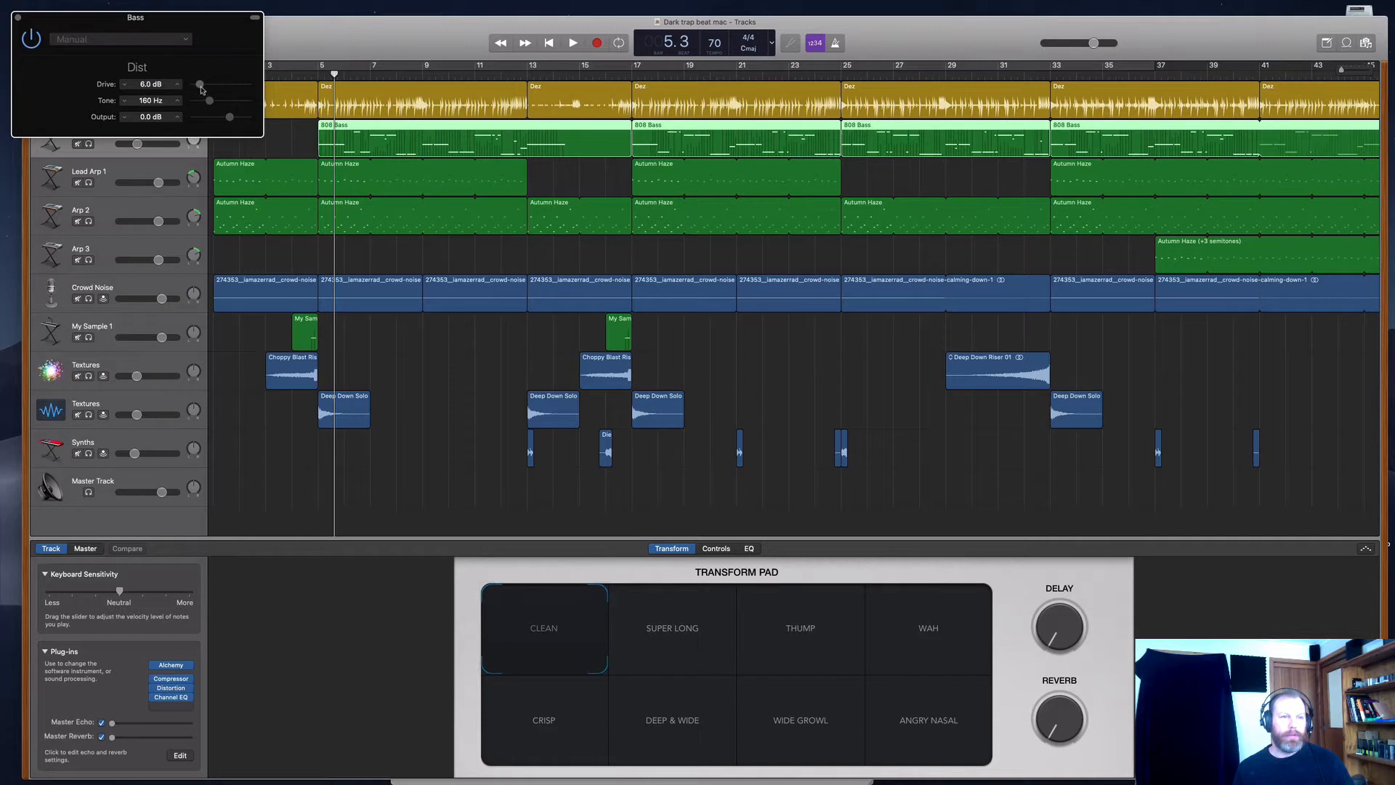
{"action": "key", "text": "space"}
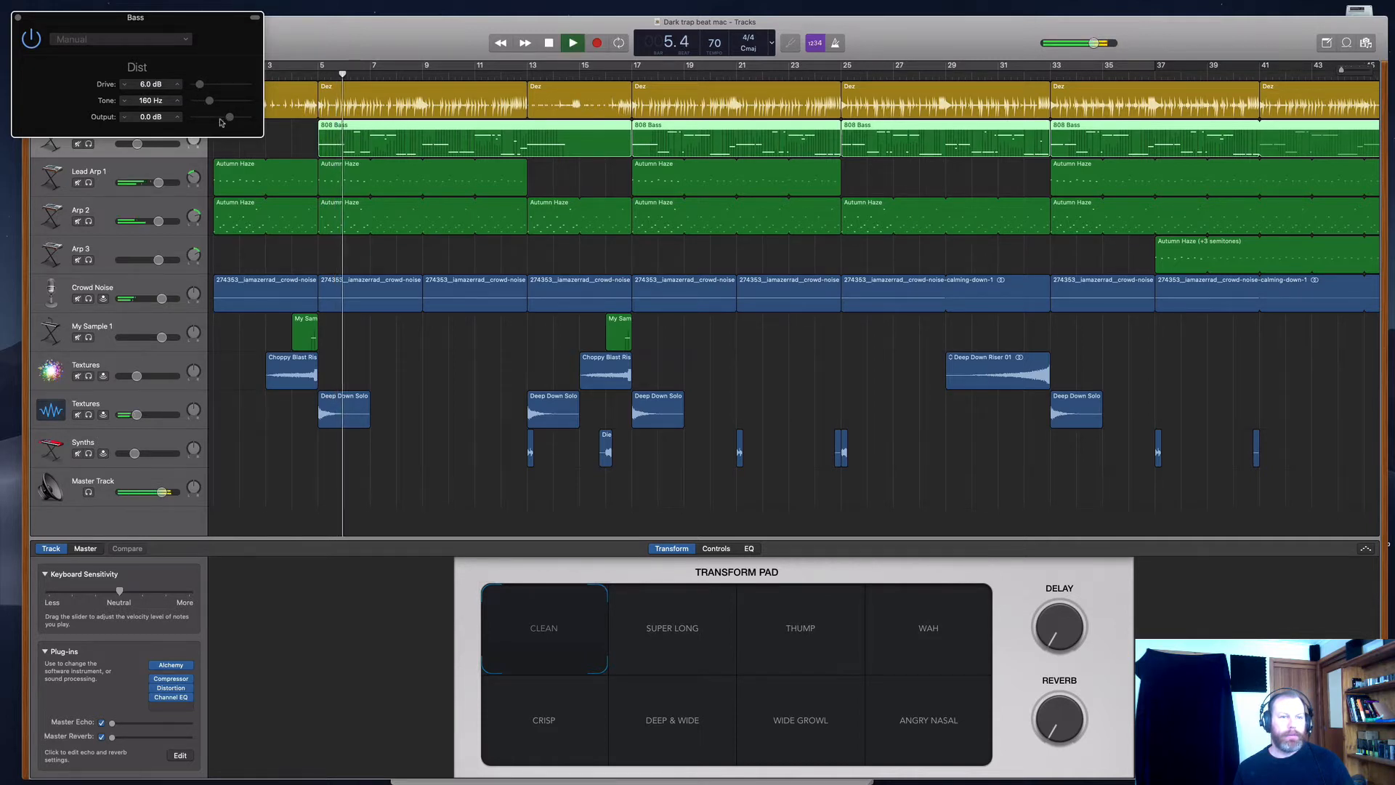
{"action": "left_click", "coordinate": [18, 18]}
{"action": "key", "text": "space"}
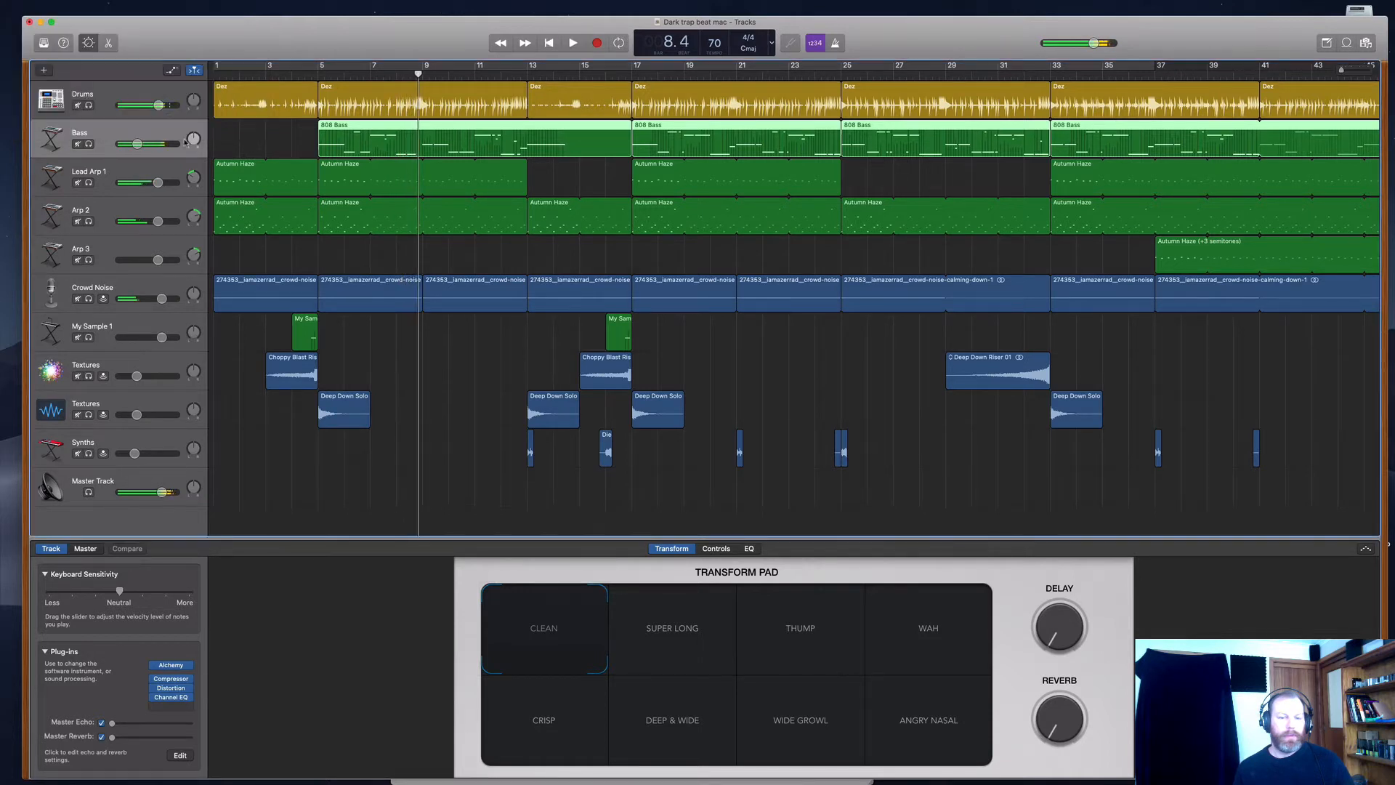
- Show the Bass track's EQ and enlarge the Smart Controls area for a bigger curve display
{"action": "double_click", "coordinate": [126, 134]}
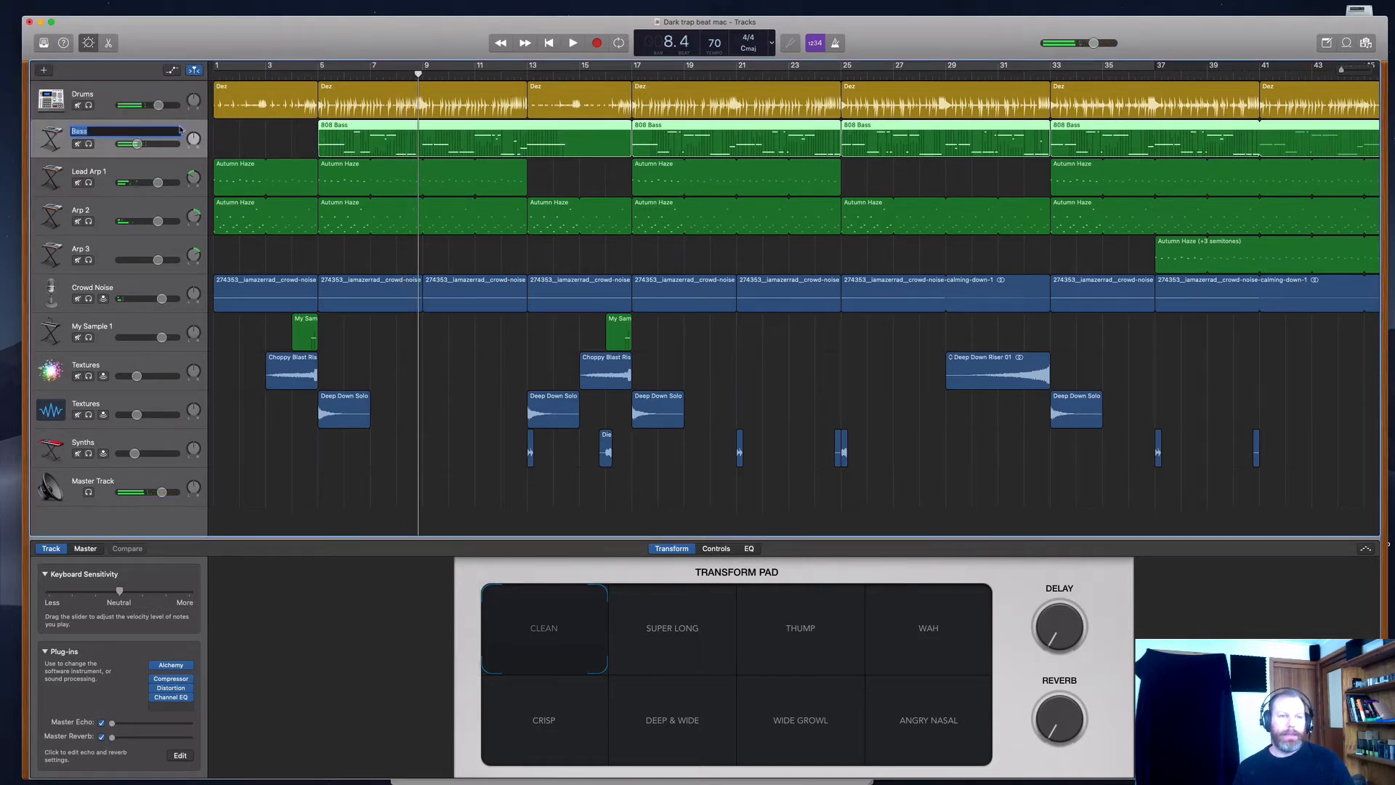
{"action": "left_click", "coordinate": [42, 127]}
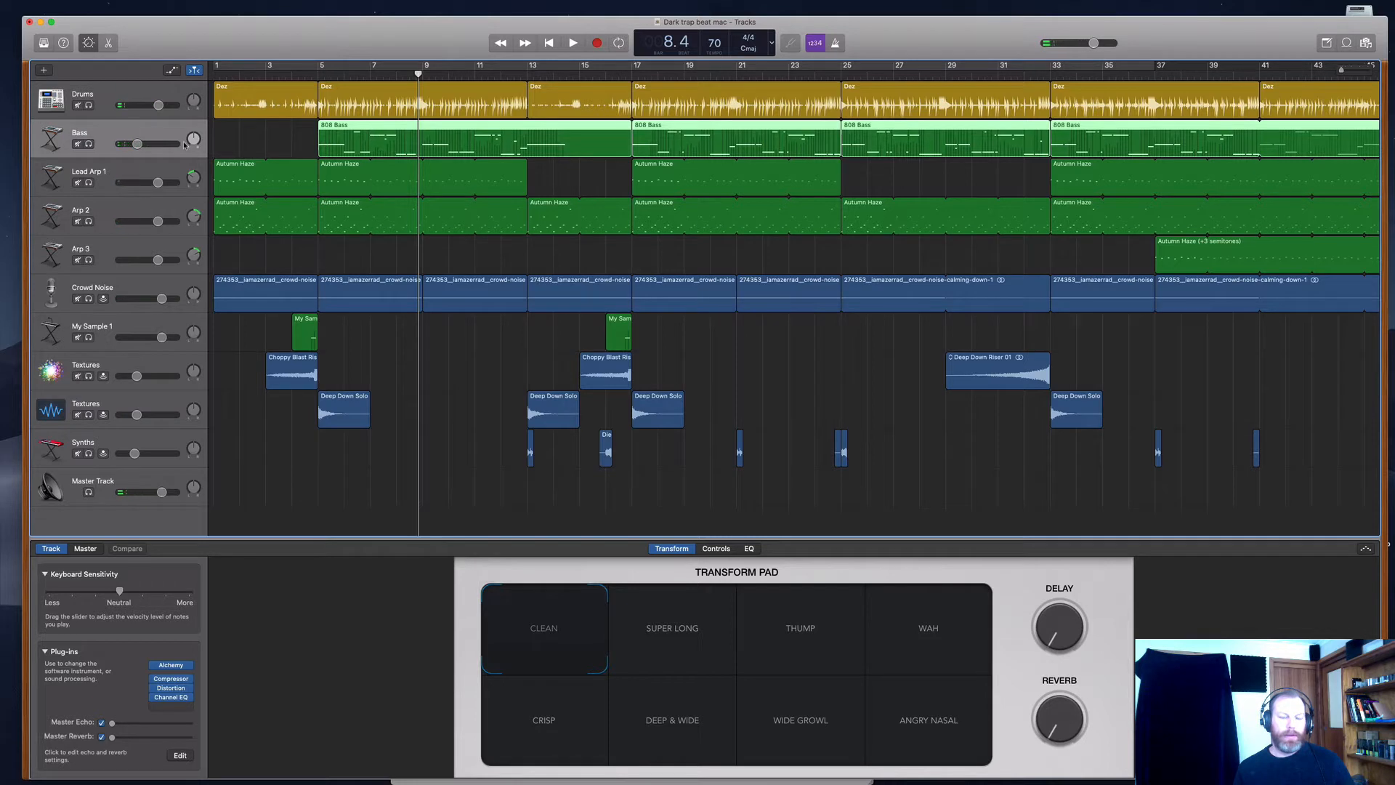
{"action": "left_click", "coordinate": [749, 549]}
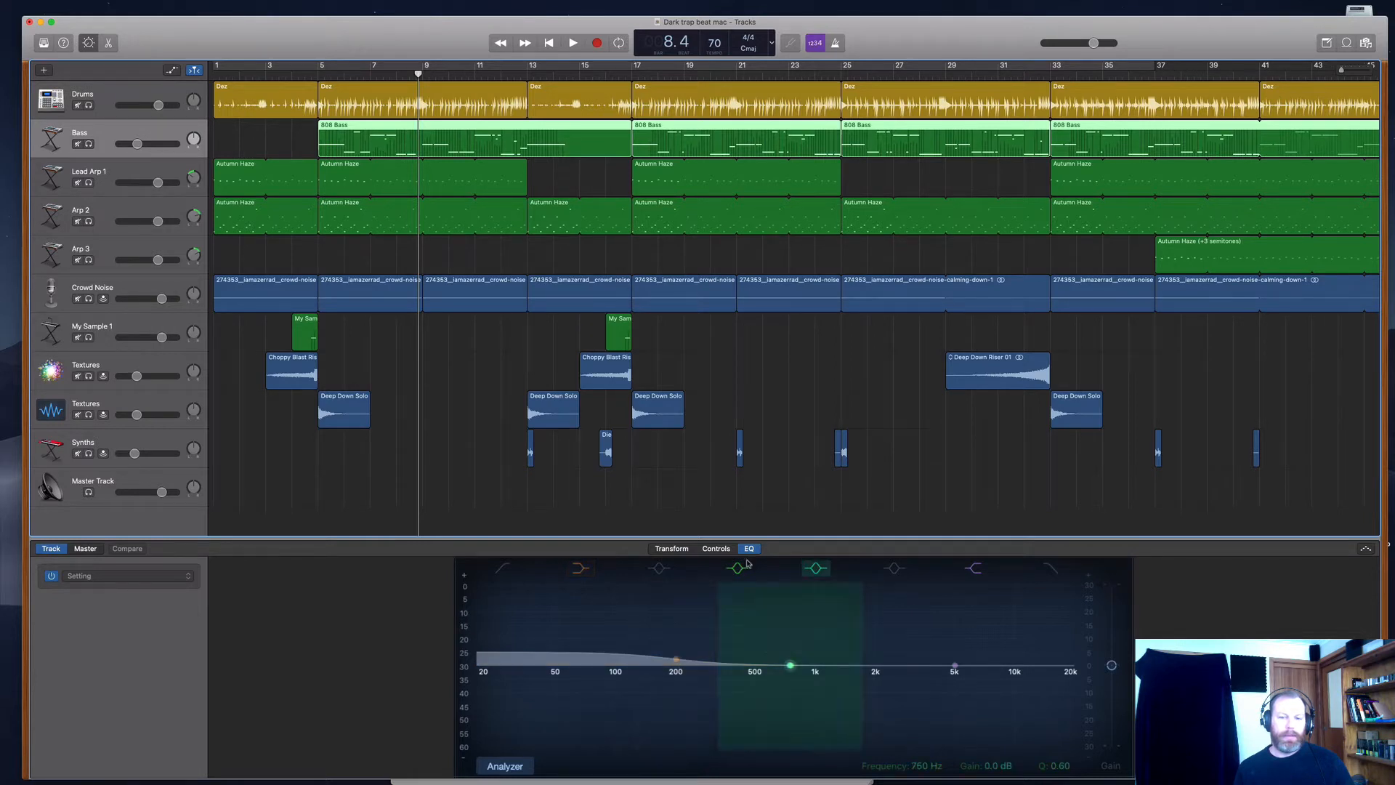
{"action": "left_click", "coordinate": [760, 536]}
{"action": "left_click_drag", "start_coordinate": [760, 536], "coordinate": [761, 512]}
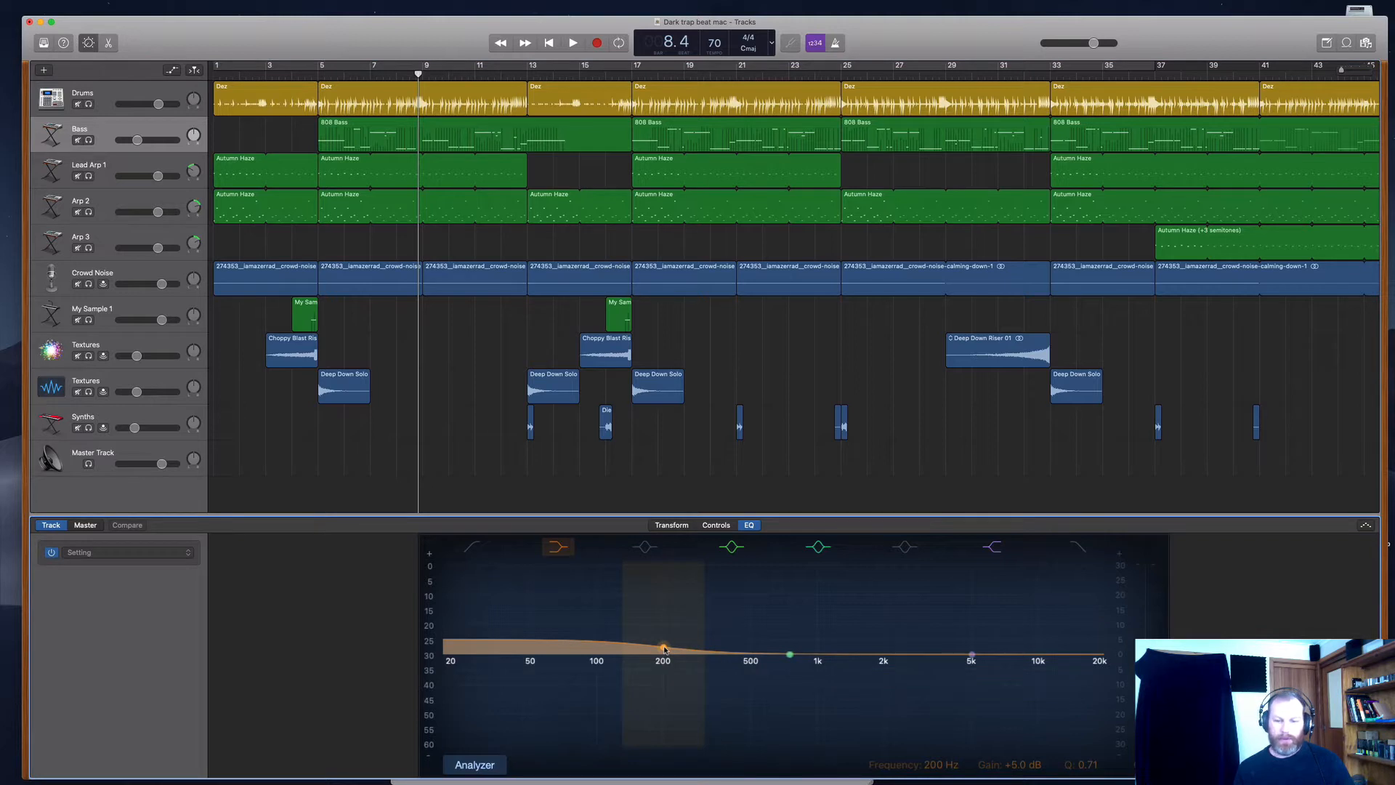
- Boost the Bass EQ at 100 Hz by 3.5 dB with Q 3.60 and set the low shelf to 37 Hz at -5.0 dB
{"action": "left_click_drag", "start_coordinate": [664, 648], "coordinate": [597, 634]}
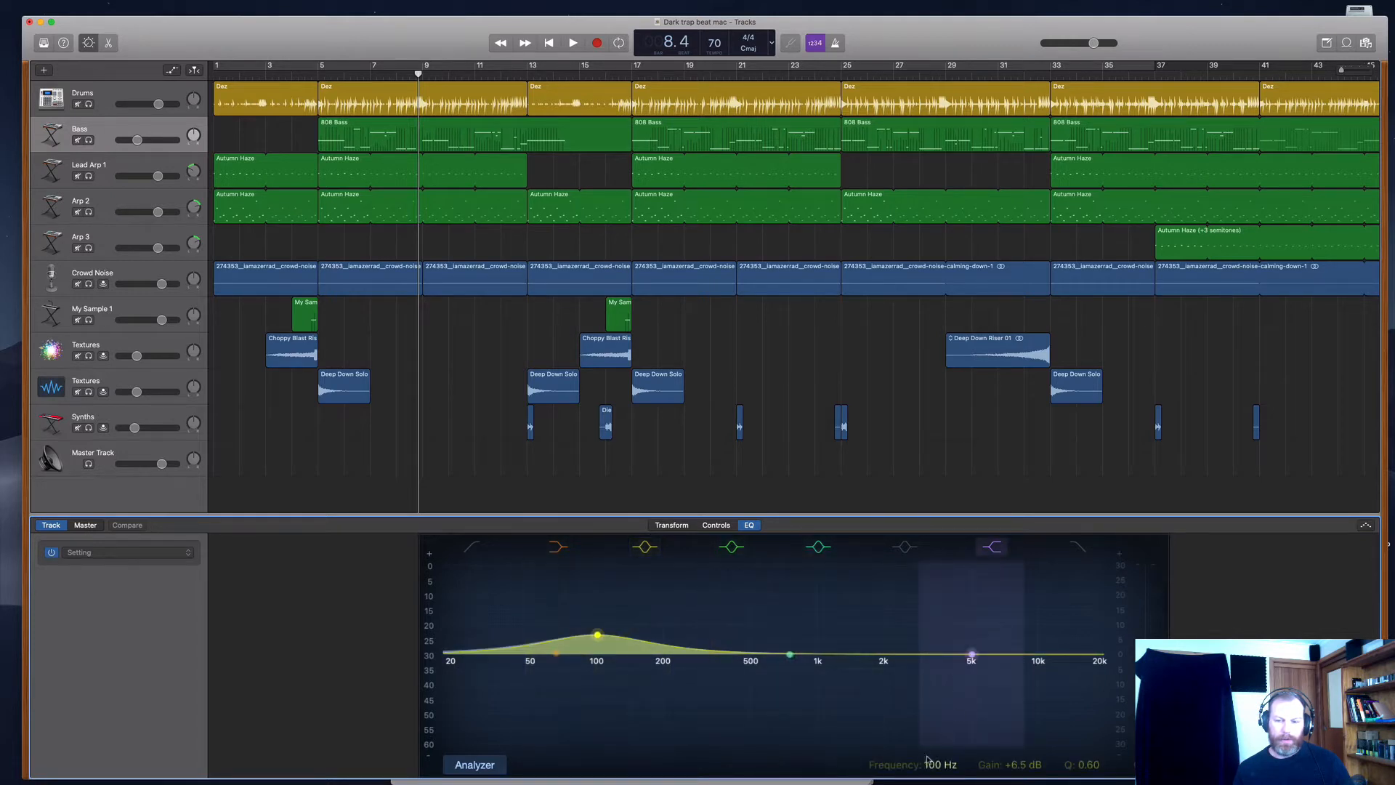
{"action": "left_click_drag", "start_coordinate": [1081, 764], "coordinate": [1081, 768]}
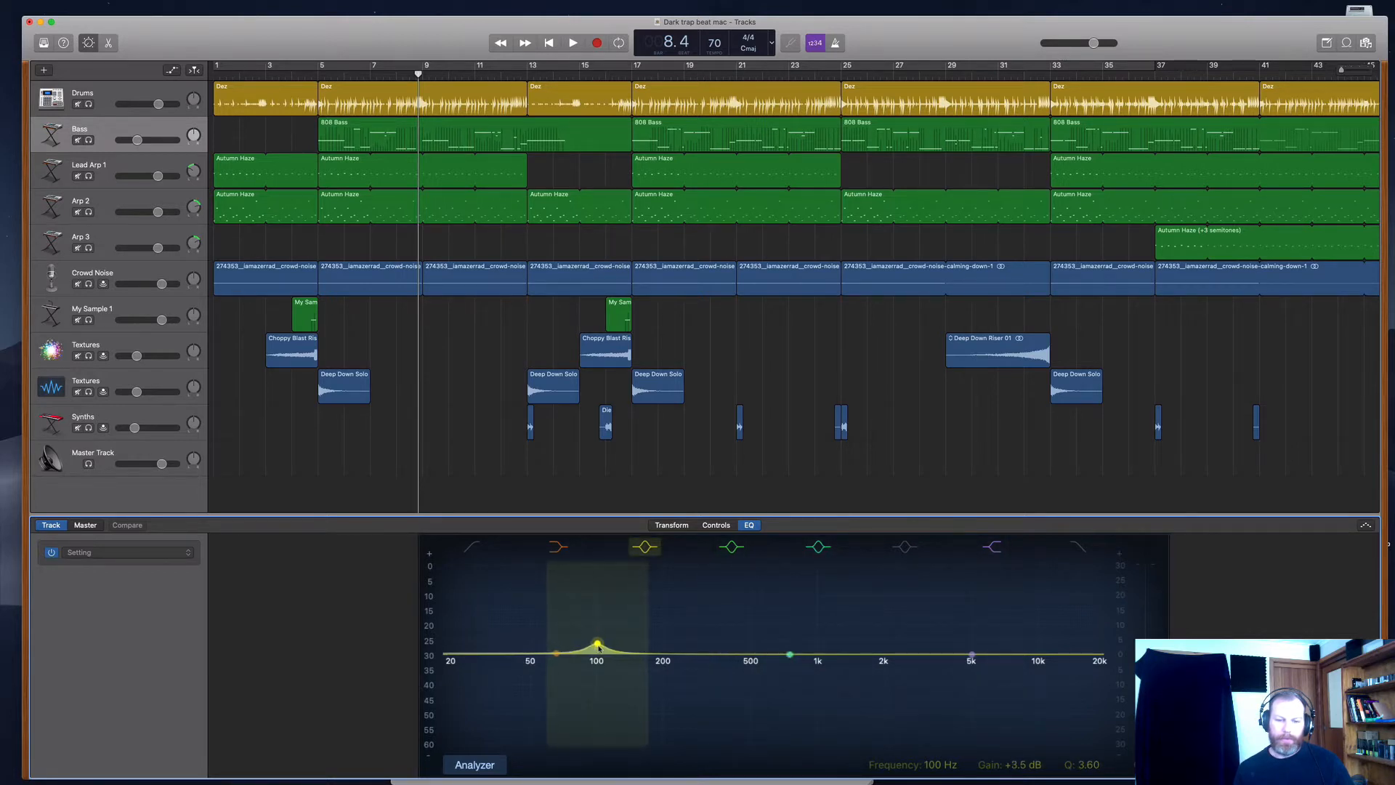
{"action": "key", "text": "space"}
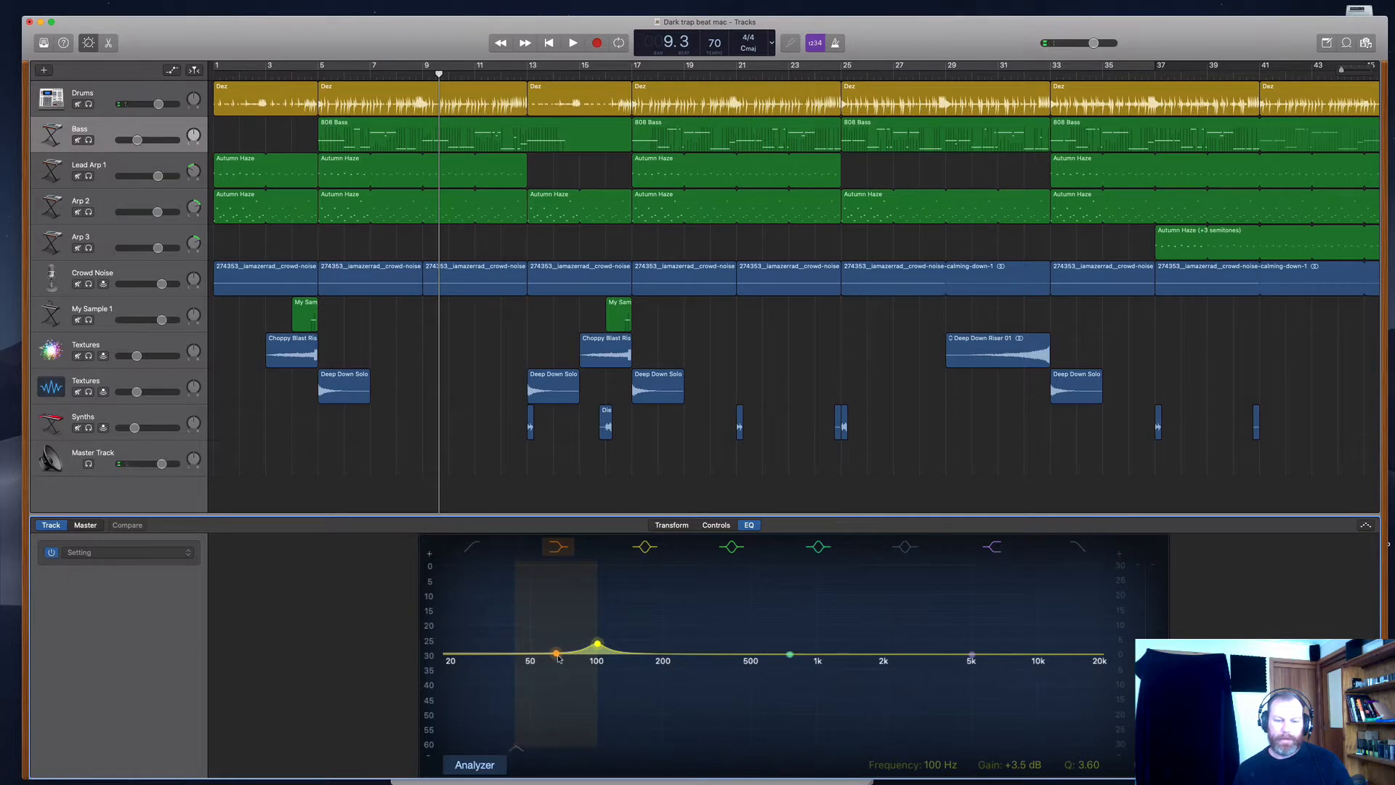
{"action": "left_click_drag", "start_coordinate": [557, 655], "coordinate": [518, 657]}
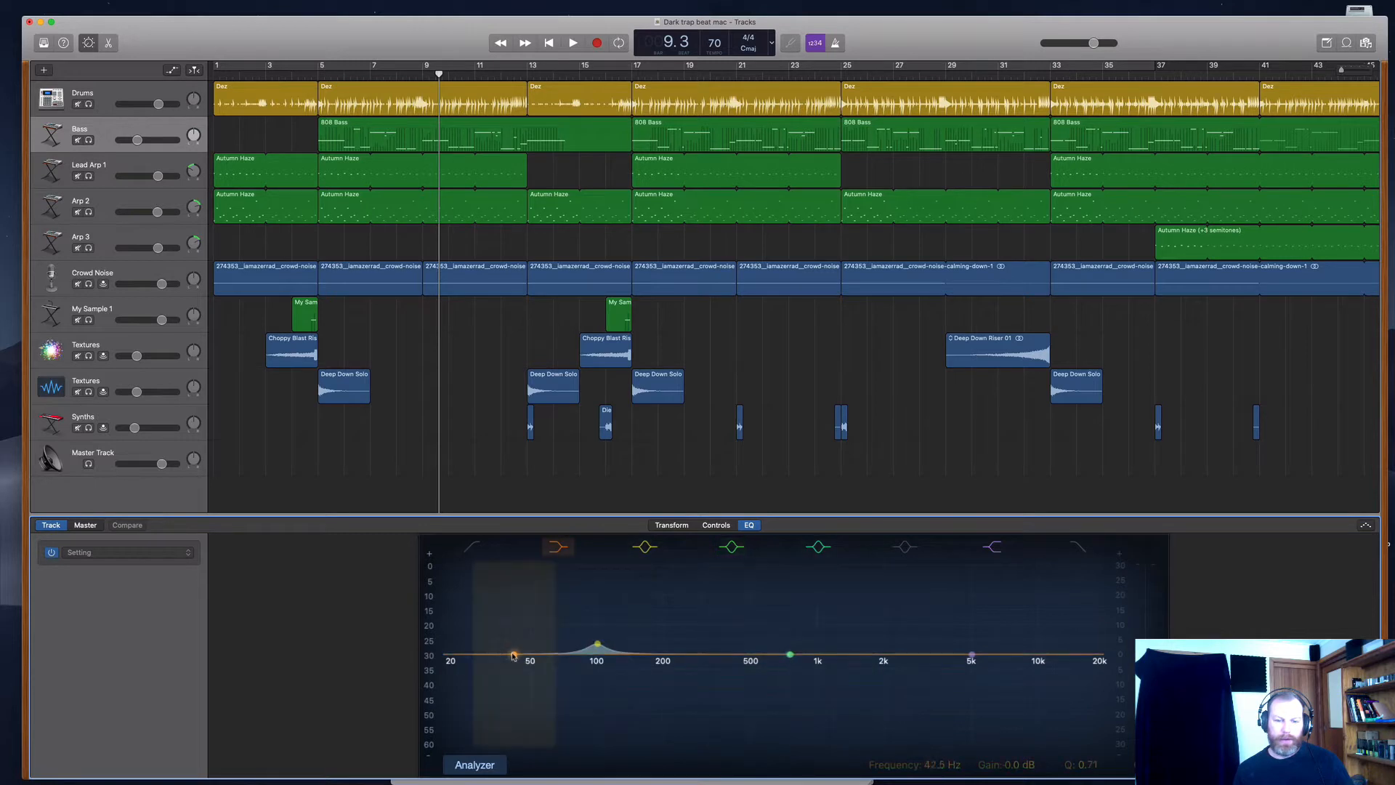
{"action": "left_click_drag", "start_coordinate": [513, 655], "coordinate": [500, 676]}
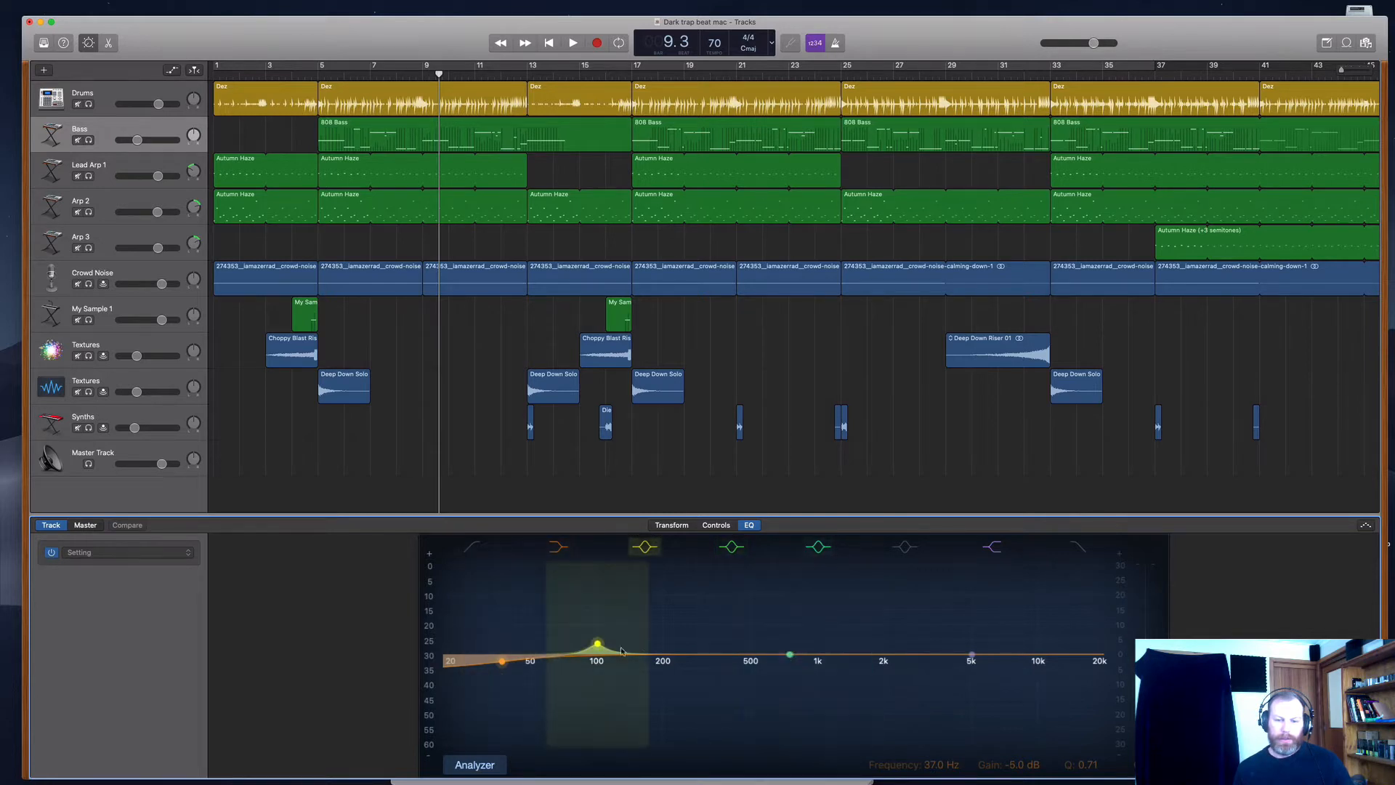
- Add a 4.0 dB bell boost at about 60 Hz with Q 5.90 and set the 100 Hz bell to +3.0 dB with Q 6.20
{"action": "left_click_drag", "start_coordinate": [790, 654], "coordinate": [526, 641]}
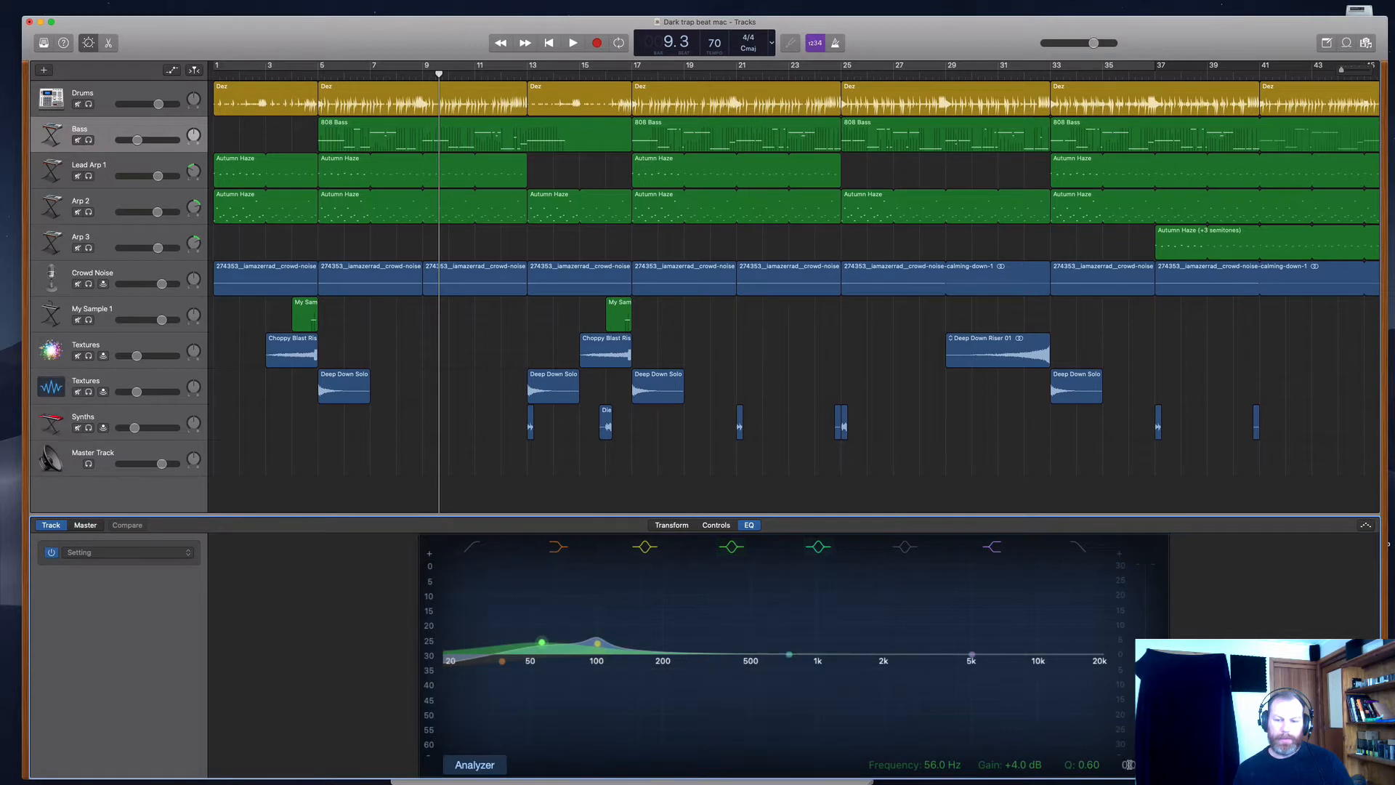
{"action": "left_click_drag", "start_coordinate": [1082, 764], "coordinate": [1082, 712]}
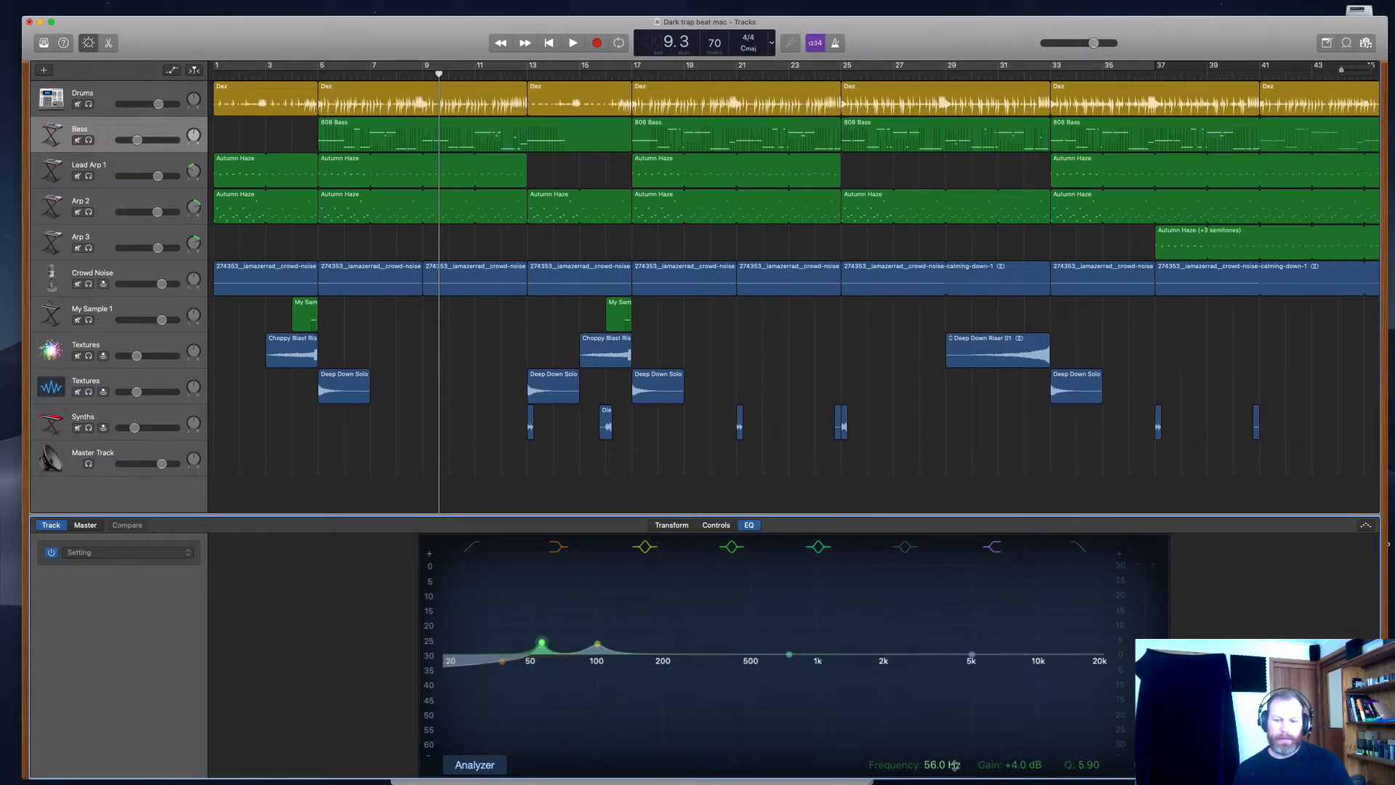
{"action": "left_click_drag", "start_coordinate": [936, 764], "coordinate": [936, 756]}
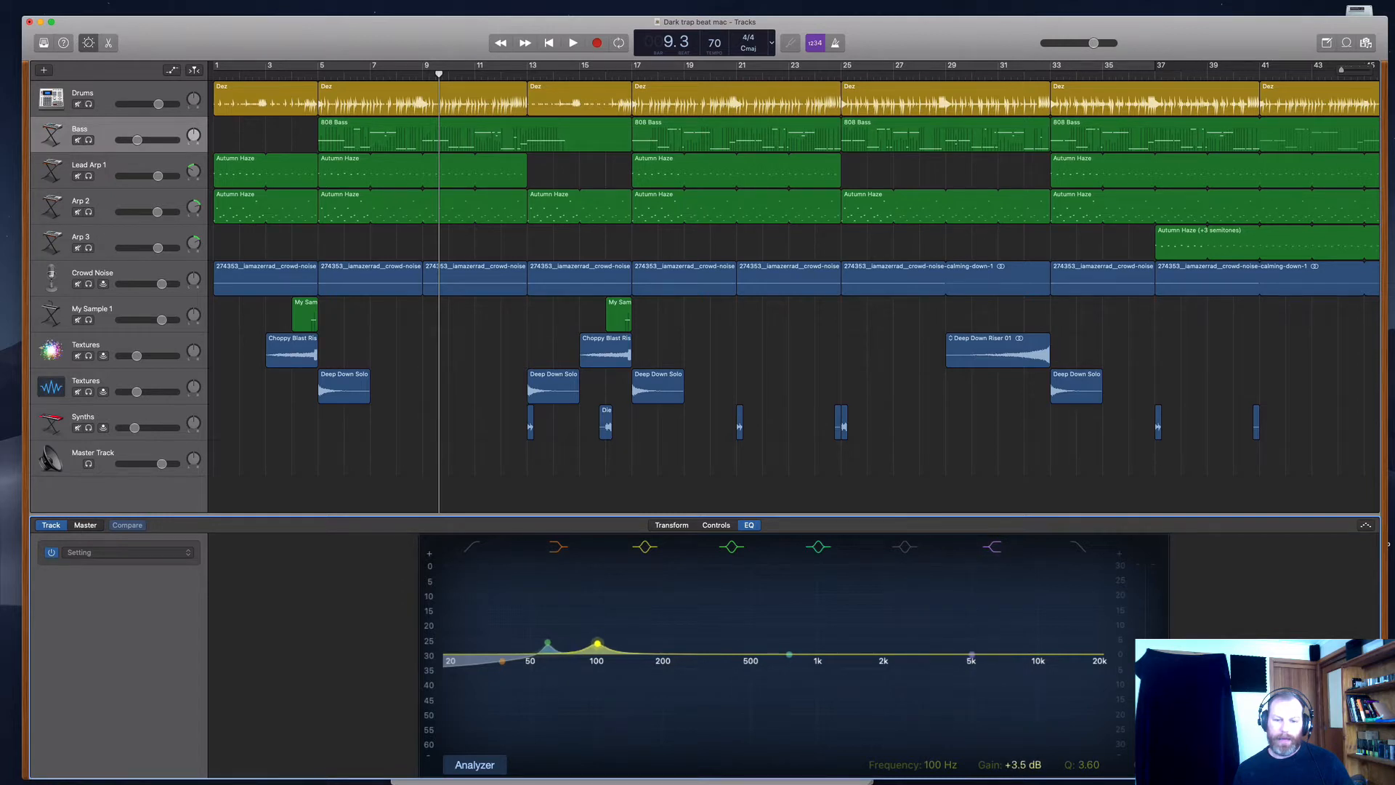
{"action": "left_click_drag", "start_coordinate": [1088, 766], "coordinate": [1089, 745]}
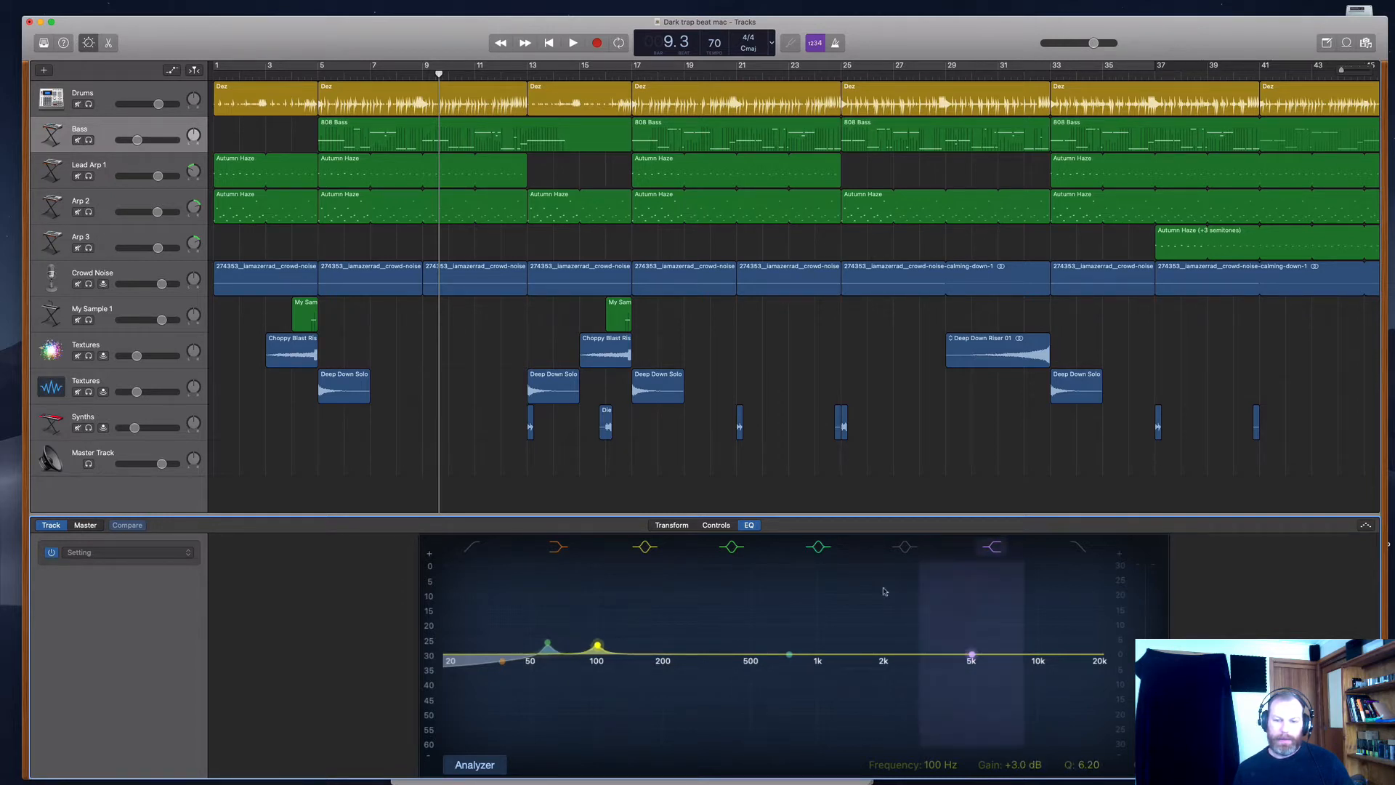
- Cut the Bass EQ at 198 Hz by 4.5 dB with Q 4.50 and lower the high shelf at 11400 Hz by 15.5 dB
{"action": "left_click_drag", "start_coordinate": [787, 658], "coordinate": [662, 667]}
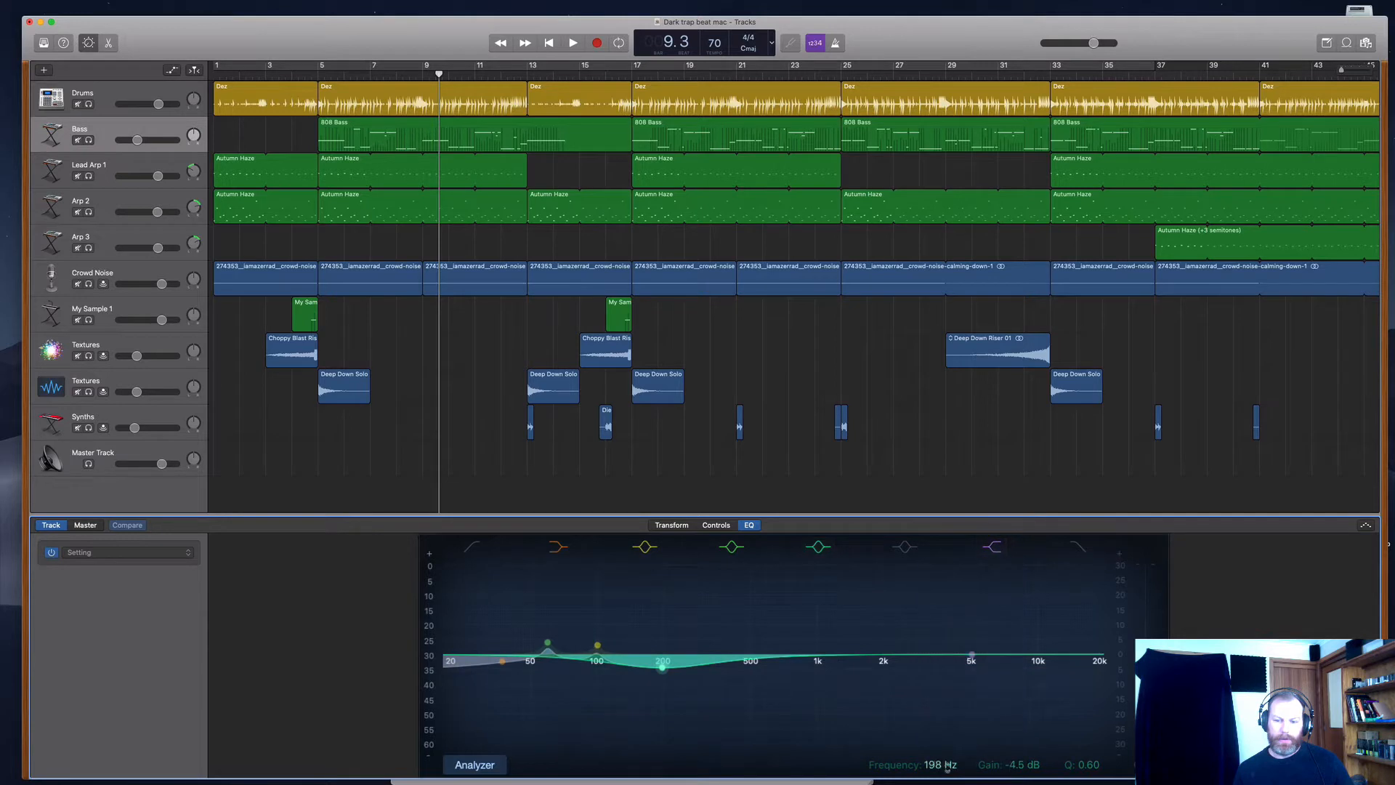
{"action": "left_click_drag", "start_coordinate": [1070, 767], "coordinate": [1070, 745]}
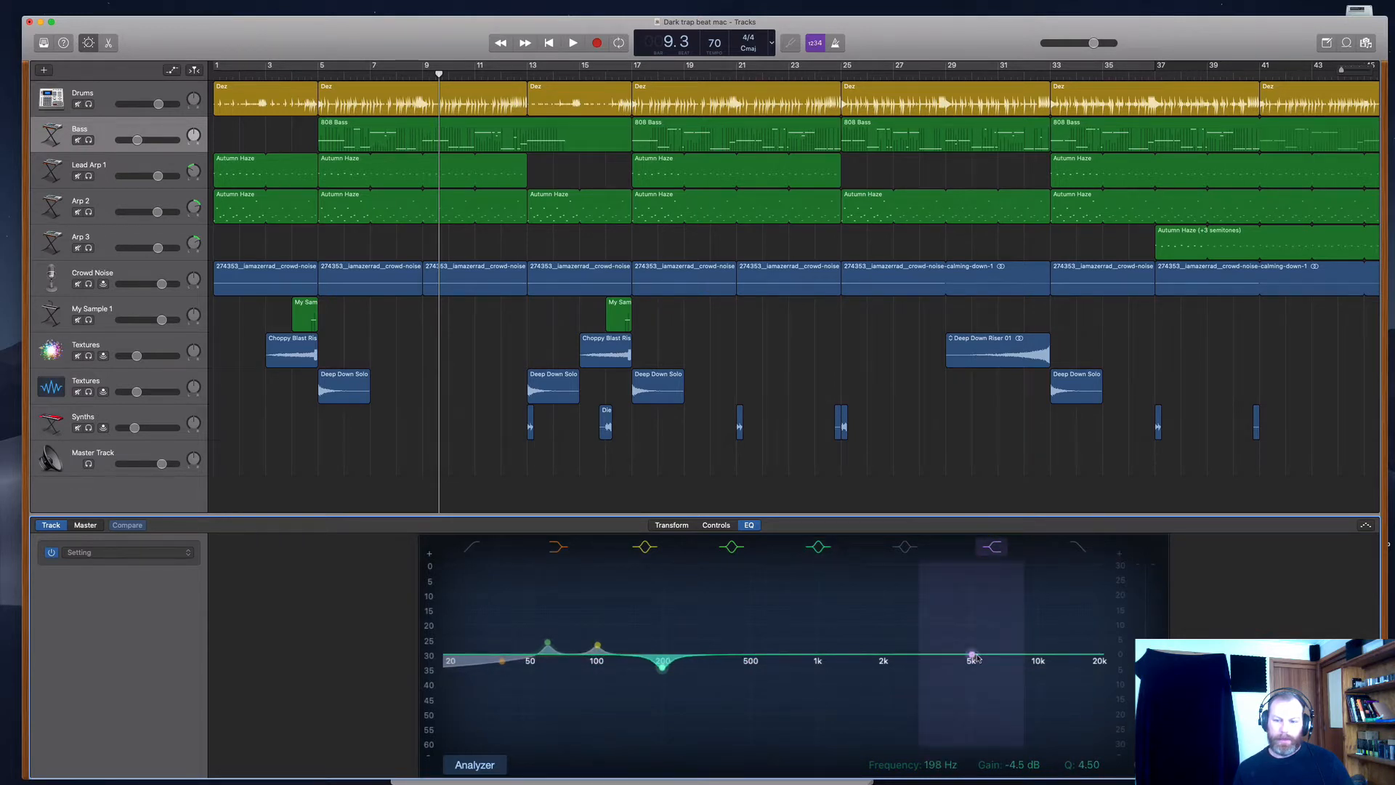
{"action": "left_click_drag", "start_coordinate": [975, 657], "coordinate": [1067, 691]}
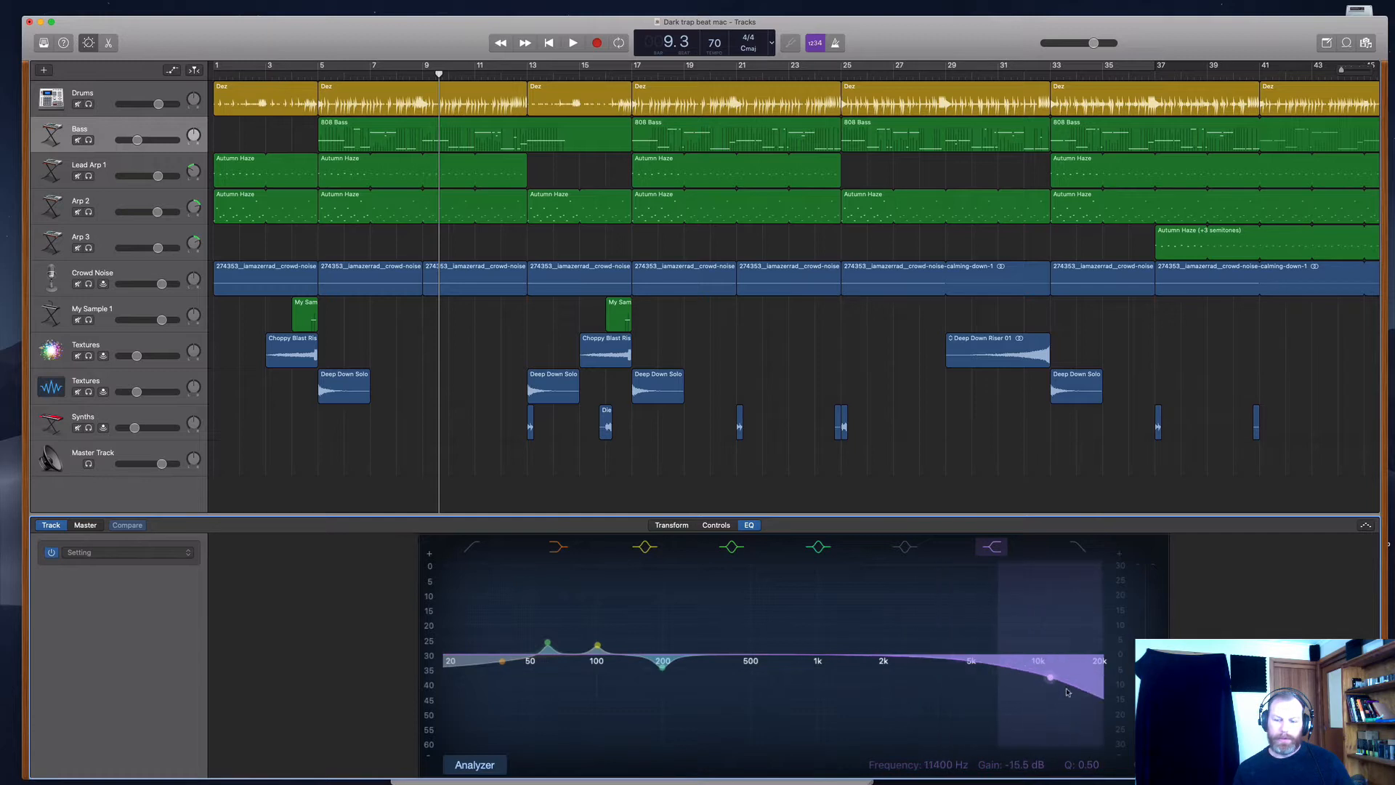
- Play the beat from bar 5 and shift the Bass EQ's 100 Hz boost slightly lower in frequency
{"action": "left_click", "coordinate": [318, 77]}
{"action": "key", "text": "space"}
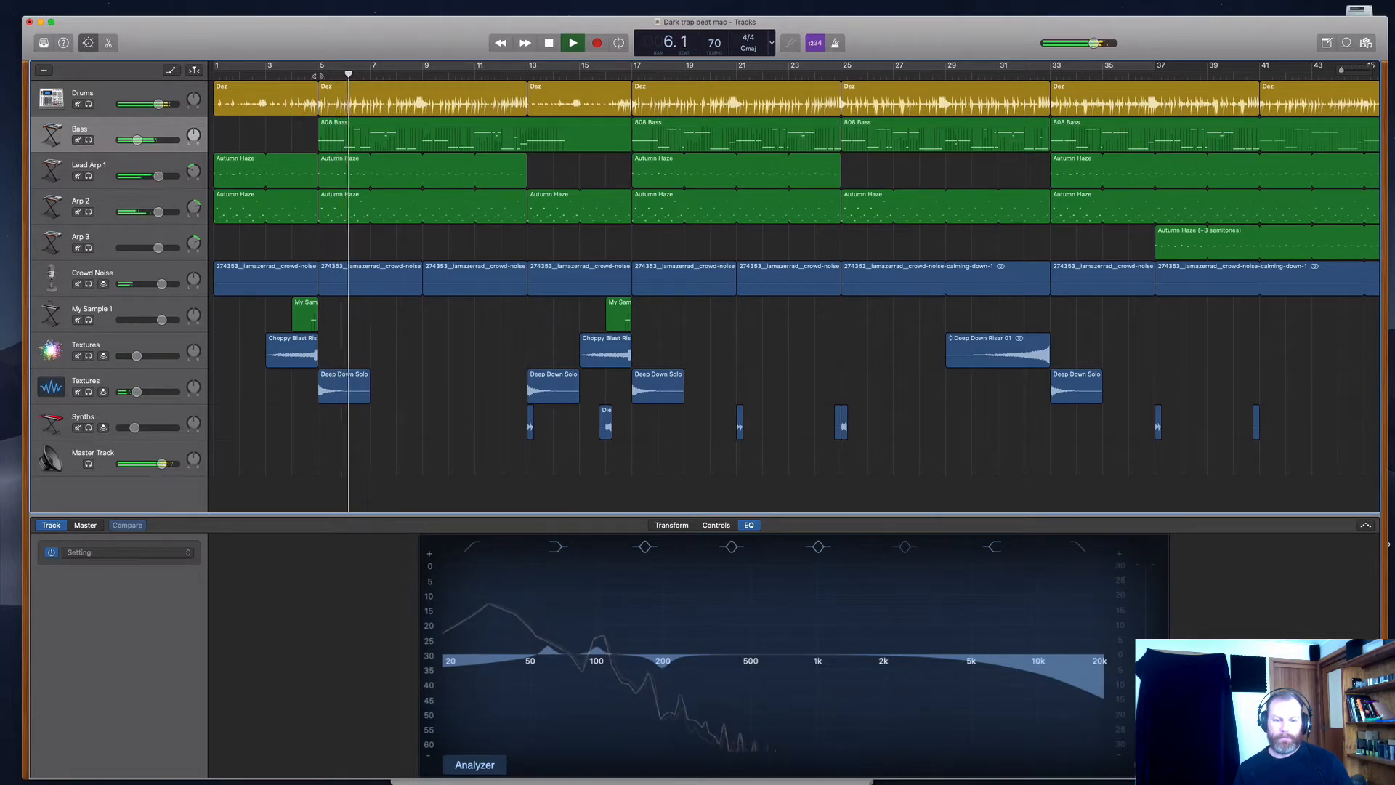
{"action": "left_click_drag", "start_coordinate": [596, 658], "coordinate": [598, 595]}
{"action": "left_click_drag", "start_coordinate": [620, 597], "coordinate": [590, 644]}
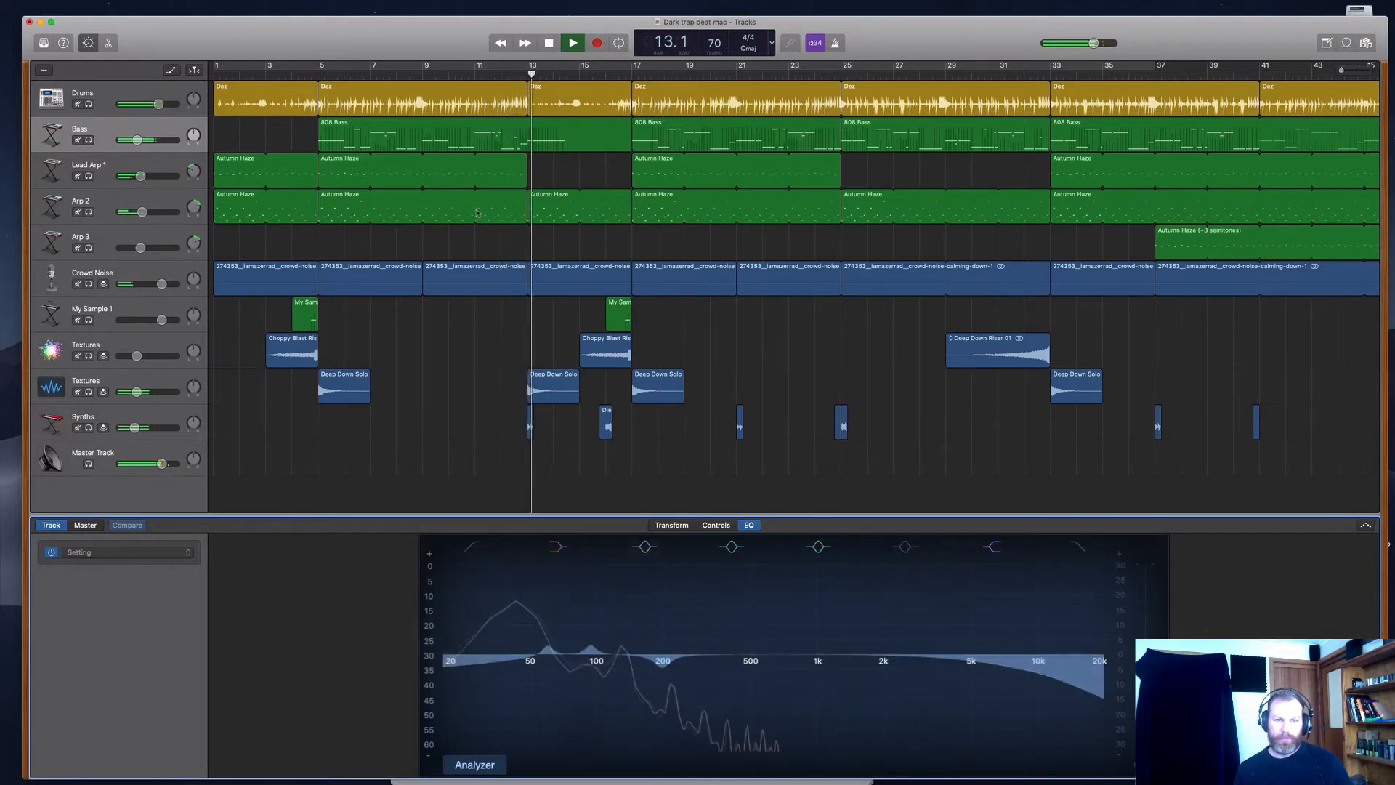
- Stop playback, display the Drums track's Smart Controls, and audition the beat from bar 13
{"action": "key", "text": "space"}
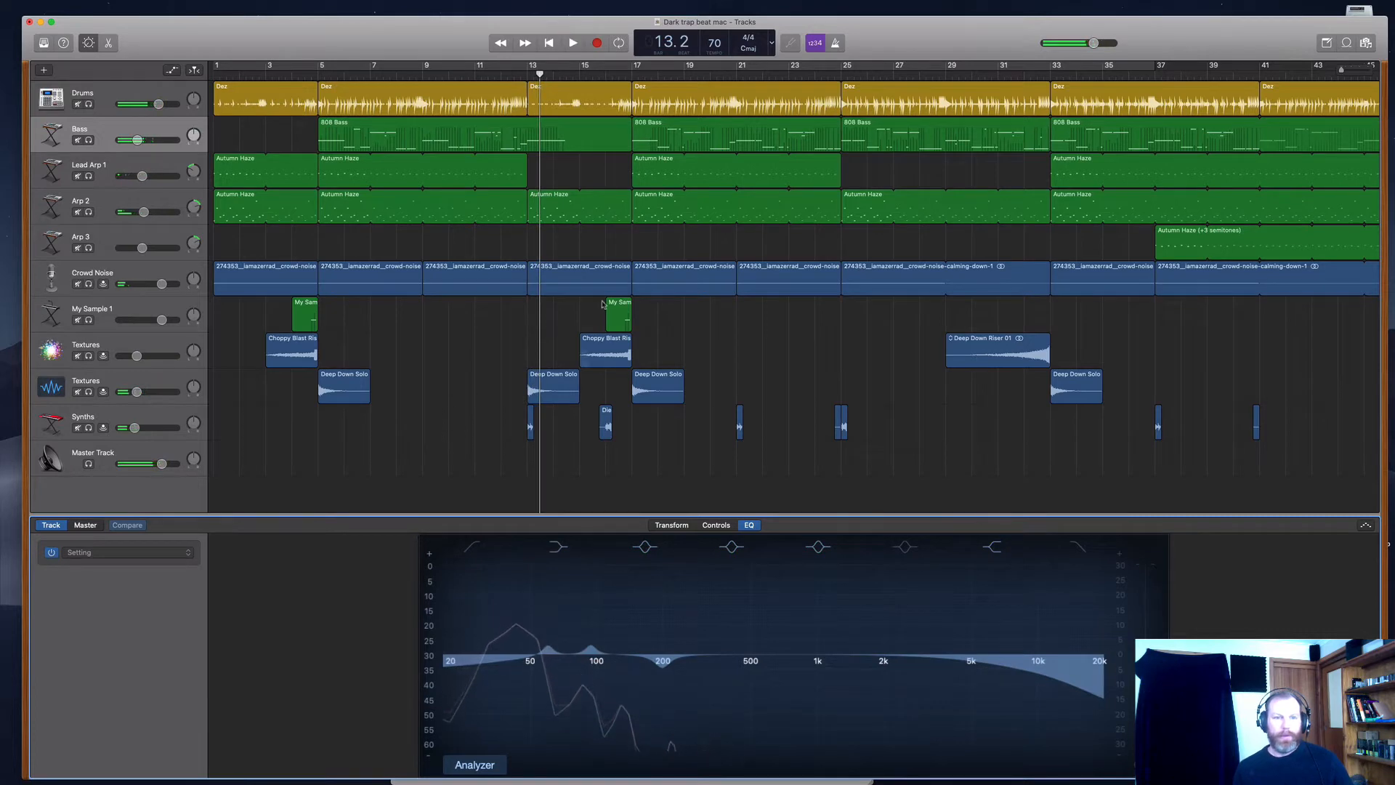
{"action": "key", "text": "space"}
{"action": "key", "text": "space"}
{"action": "key", "text": "b"}
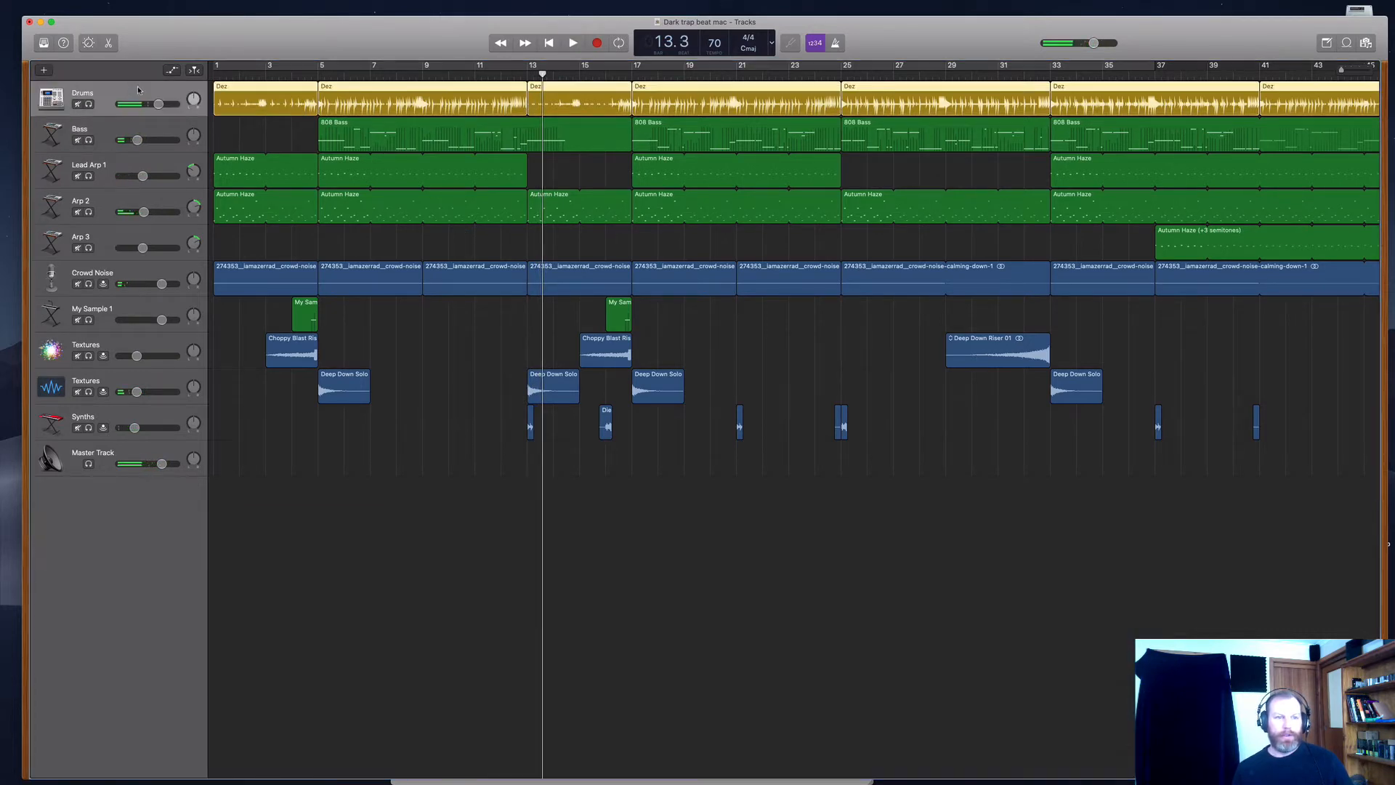
{"action": "key", "text": "b"}
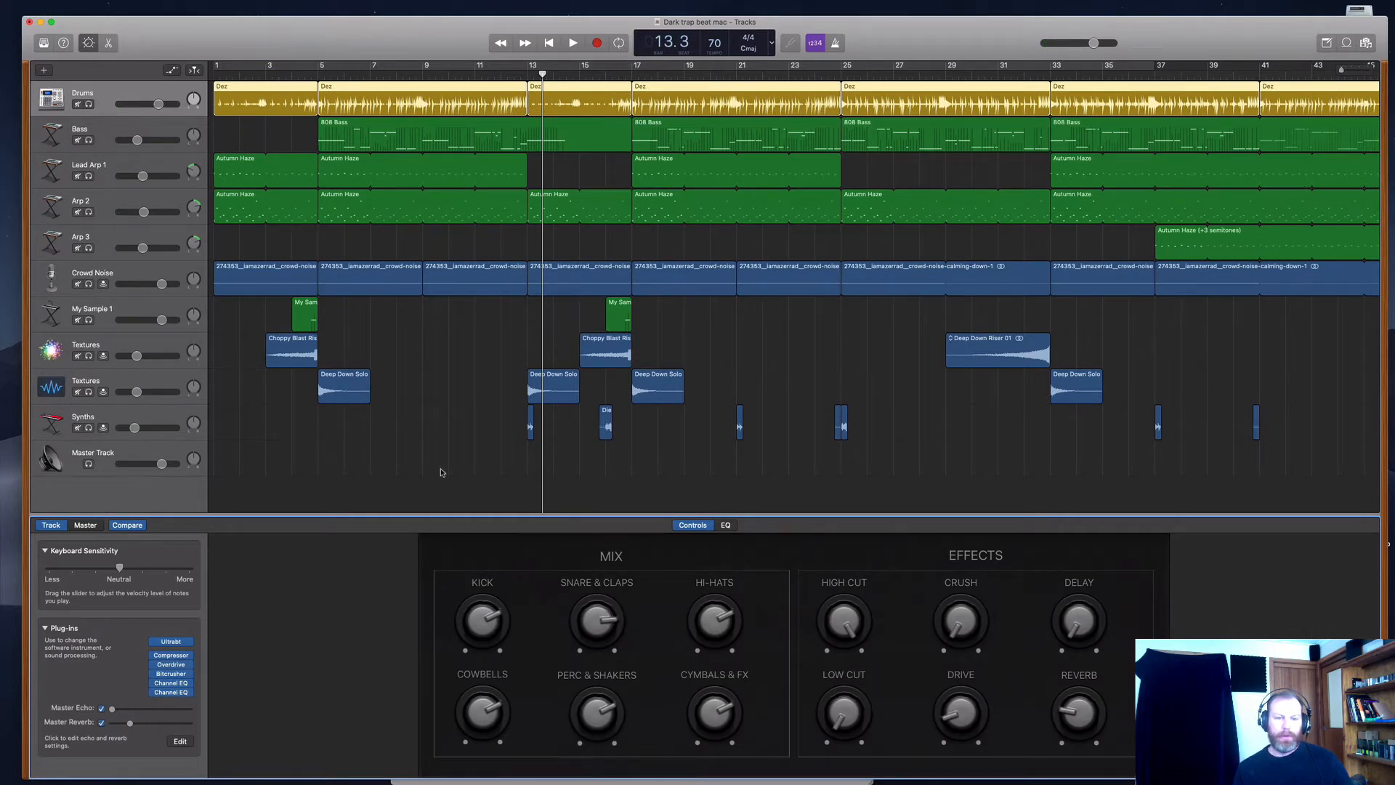
{"action": "key", "text": "space"}
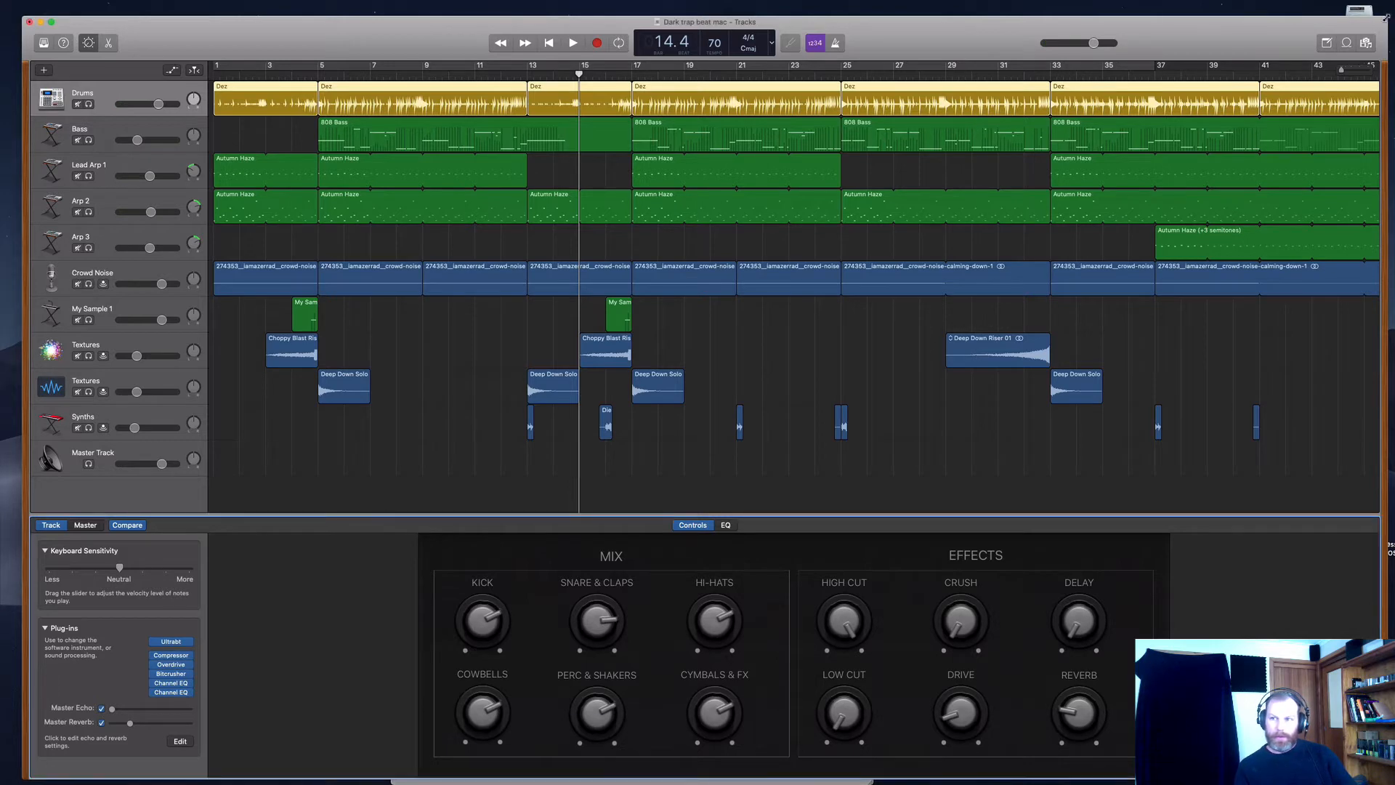
- Narrow the project window to expose the desktop and launch the V2.4.0 installer package from the Youlean Loudness Meter 2 folder
{"action": "left_click_drag", "start_coordinate": [1373, 22], "coordinate": [1277, 15]}
{"action": "left_click", "coordinate": [1320, 451]}
{"action": "left_click_drag", "start_coordinate": [1322, 451], "coordinate": [1325, 451]}
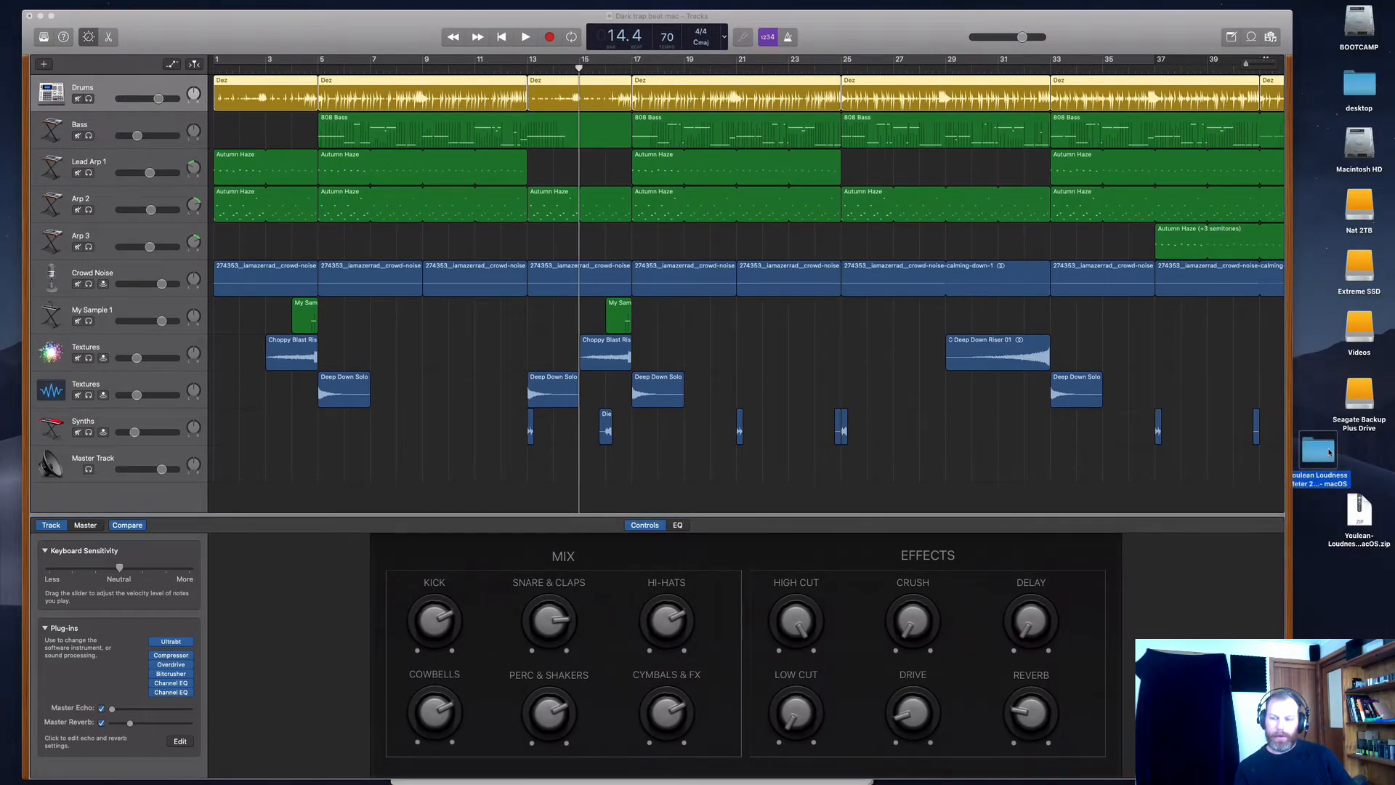
{"action": "double_click", "coordinate": [1326, 451]}
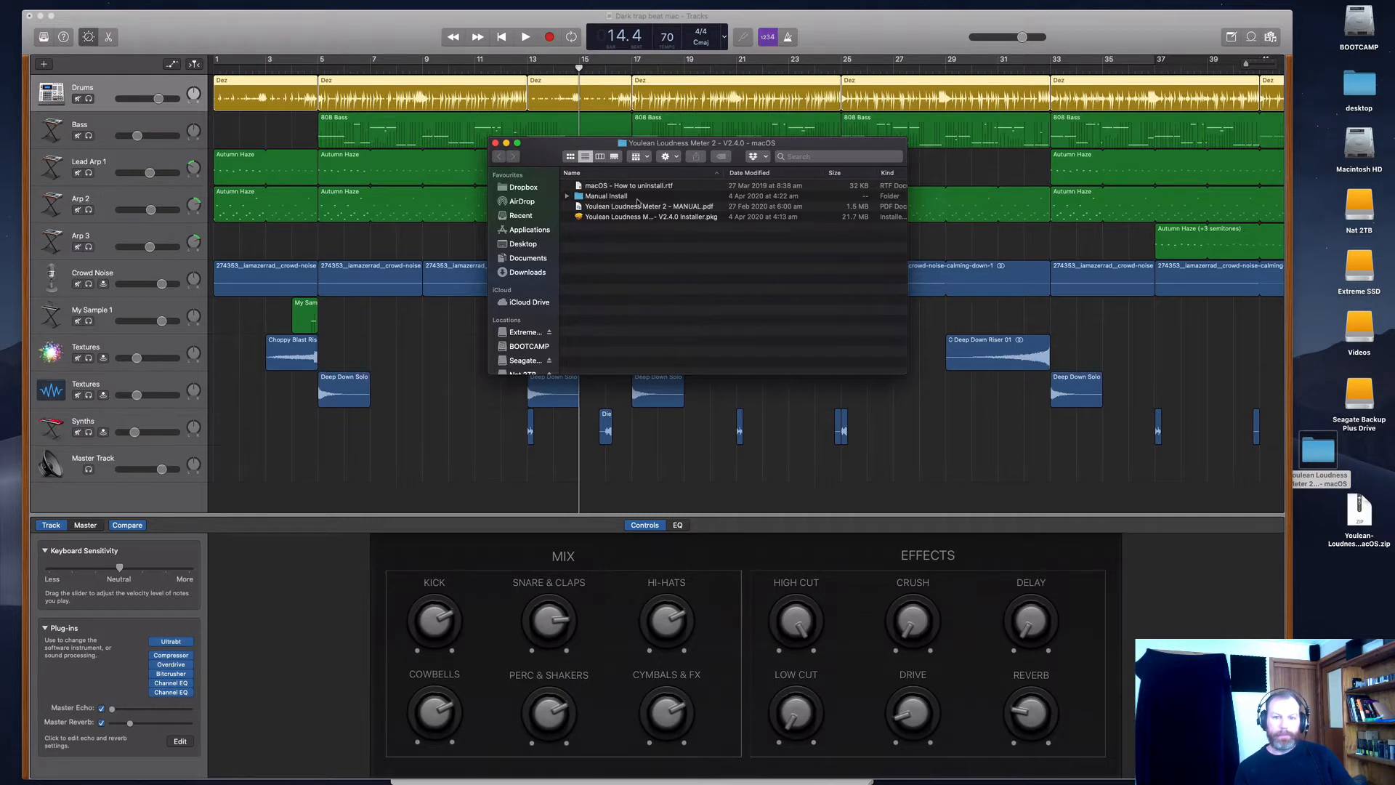
{"action": "left_click", "coordinate": [623, 217]}
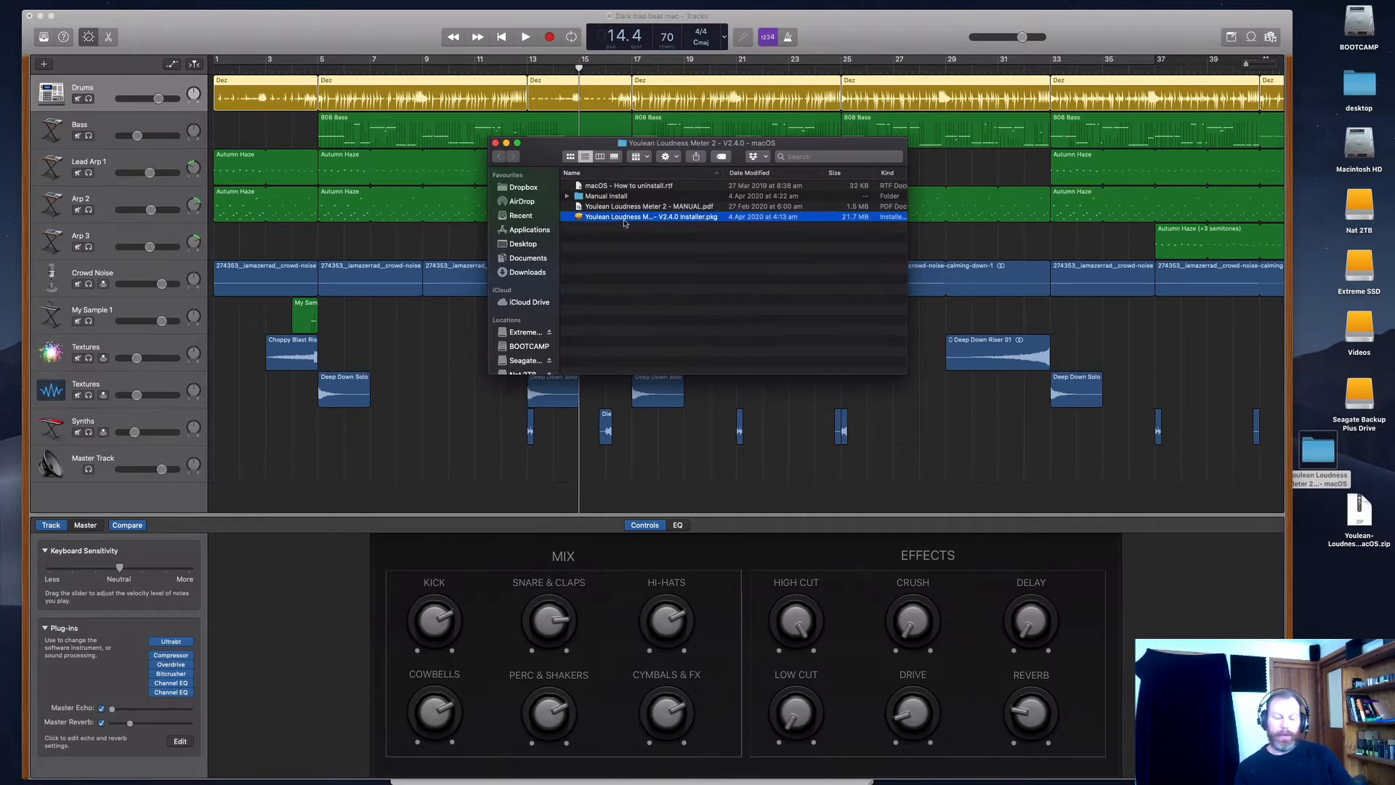
{"action": "double_click", "coordinate": [623, 217]}
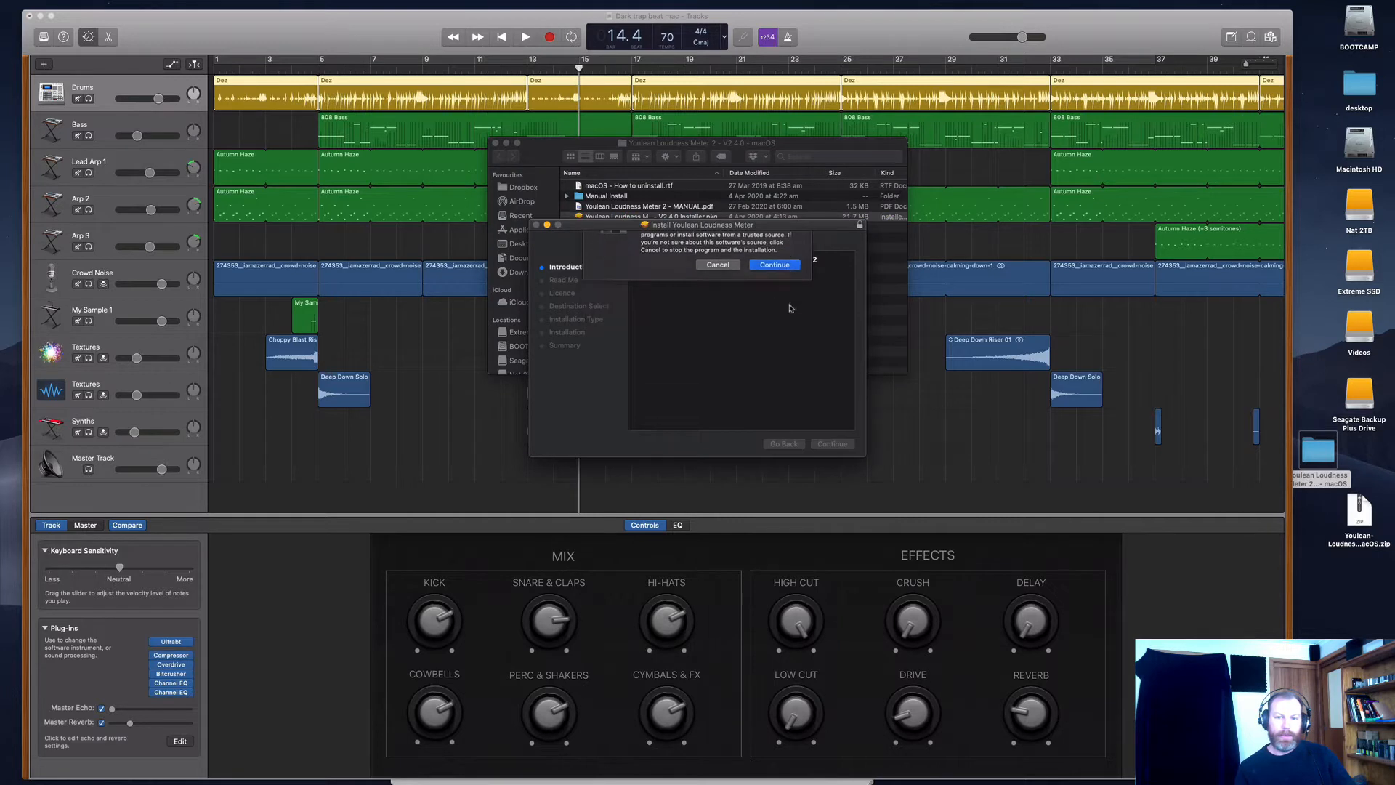
- Proceed through the Youlean Loudness Meter installer's introduction and read-me, accept the licence agreement, and start the installation
{"action": "key", "text": "Return"}
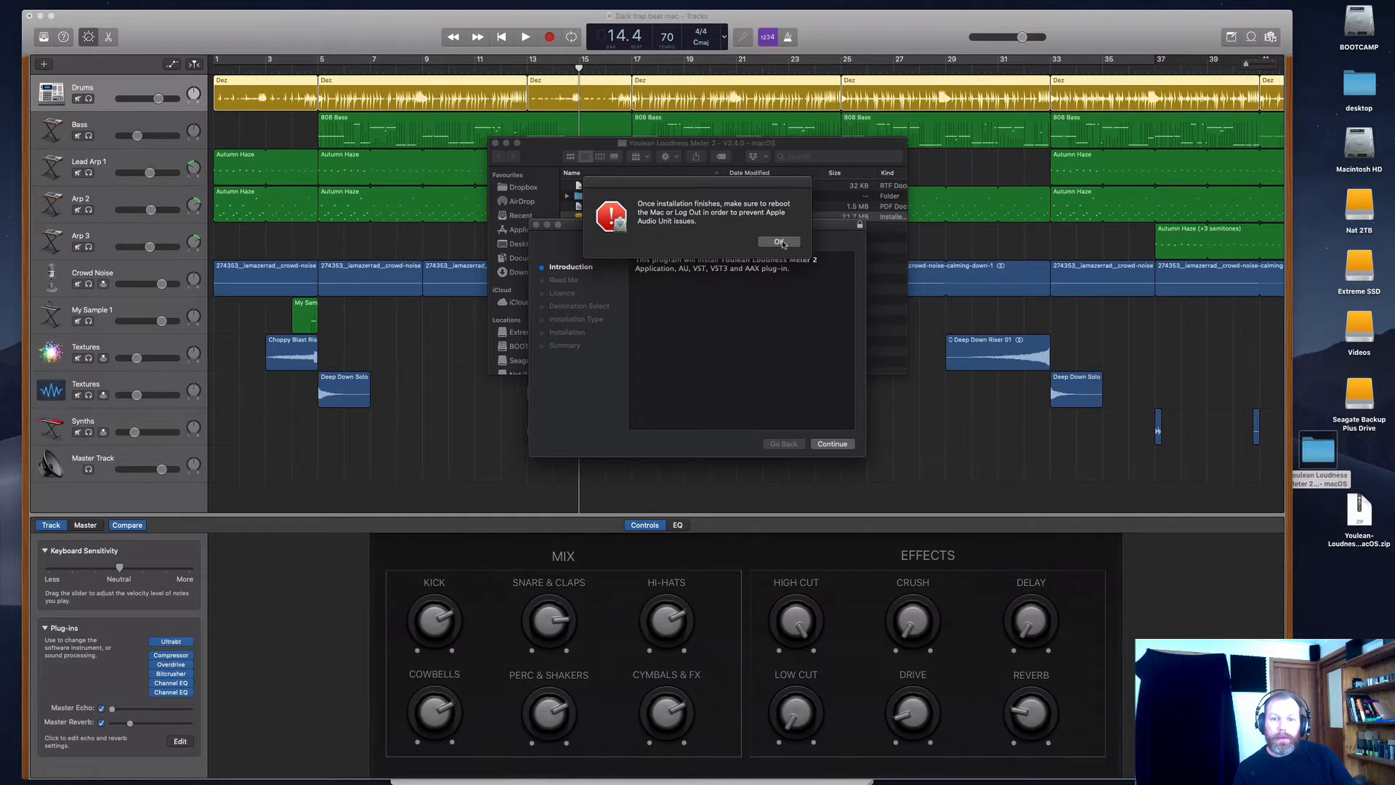
{"action": "left_click", "coordinate": [782, 243]}
{"action": "left_click", "coordinate": [847, 447]}
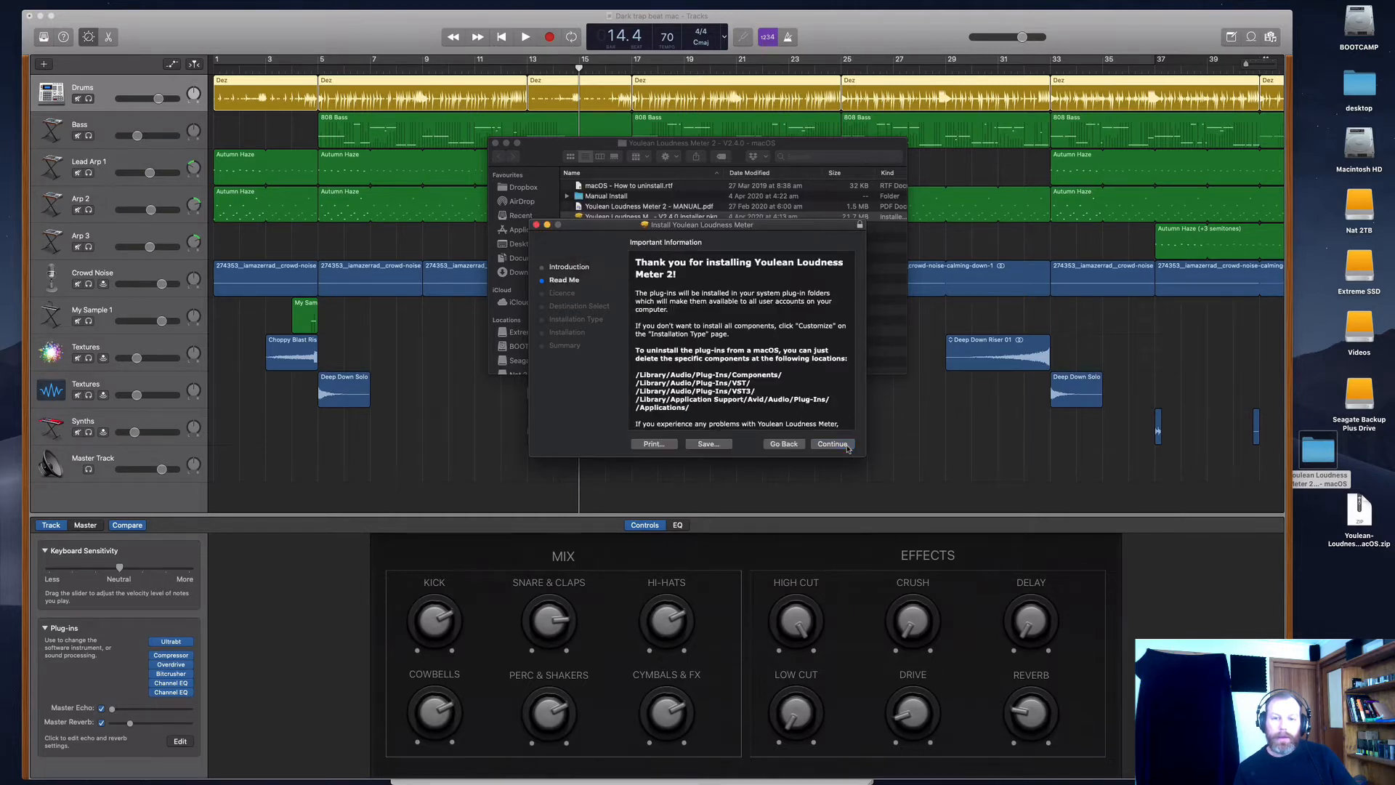
{"action": "left_click", "coordinate": [843, 445]}
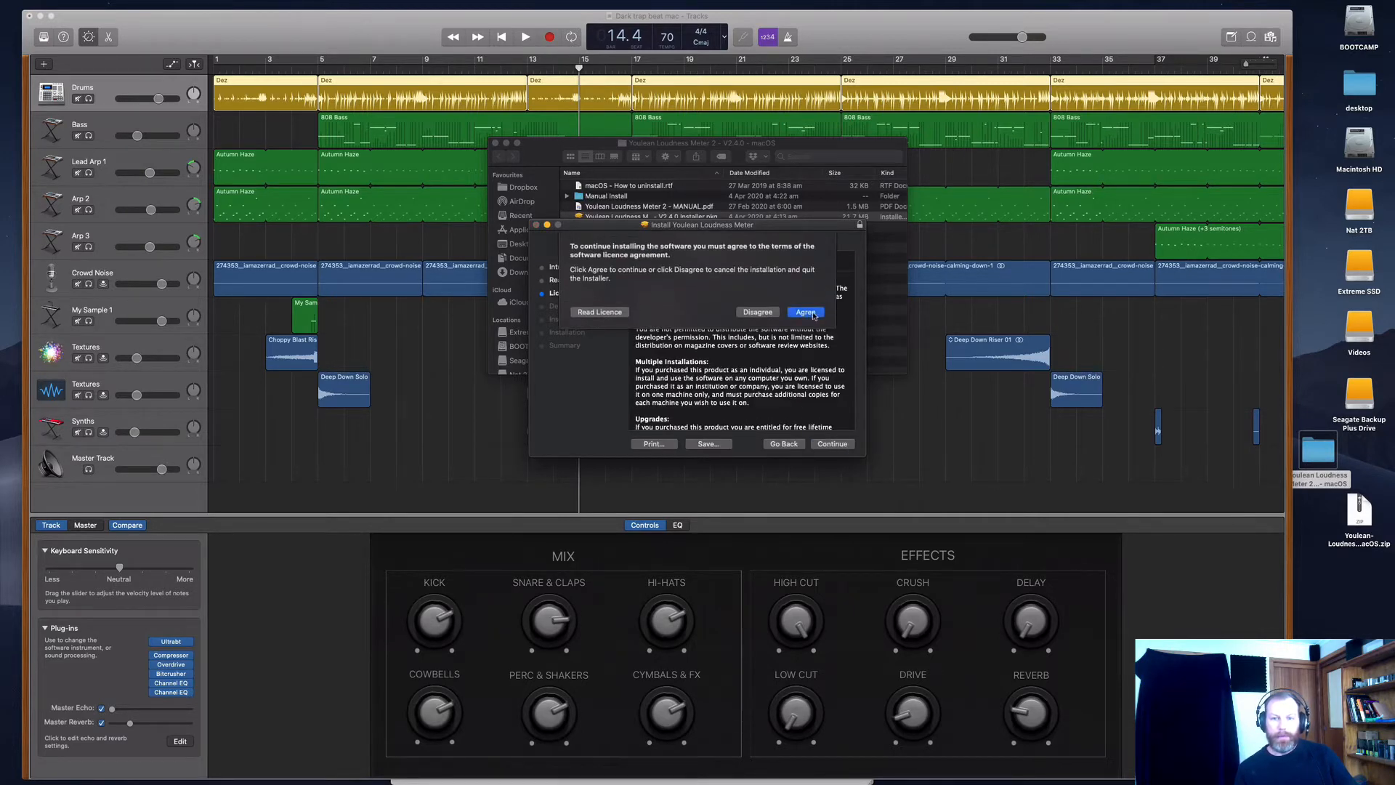
{"action": "left_click", "coordinate": [806, 312]}
{"action": "left_click", "coordinate": [845, 447]}
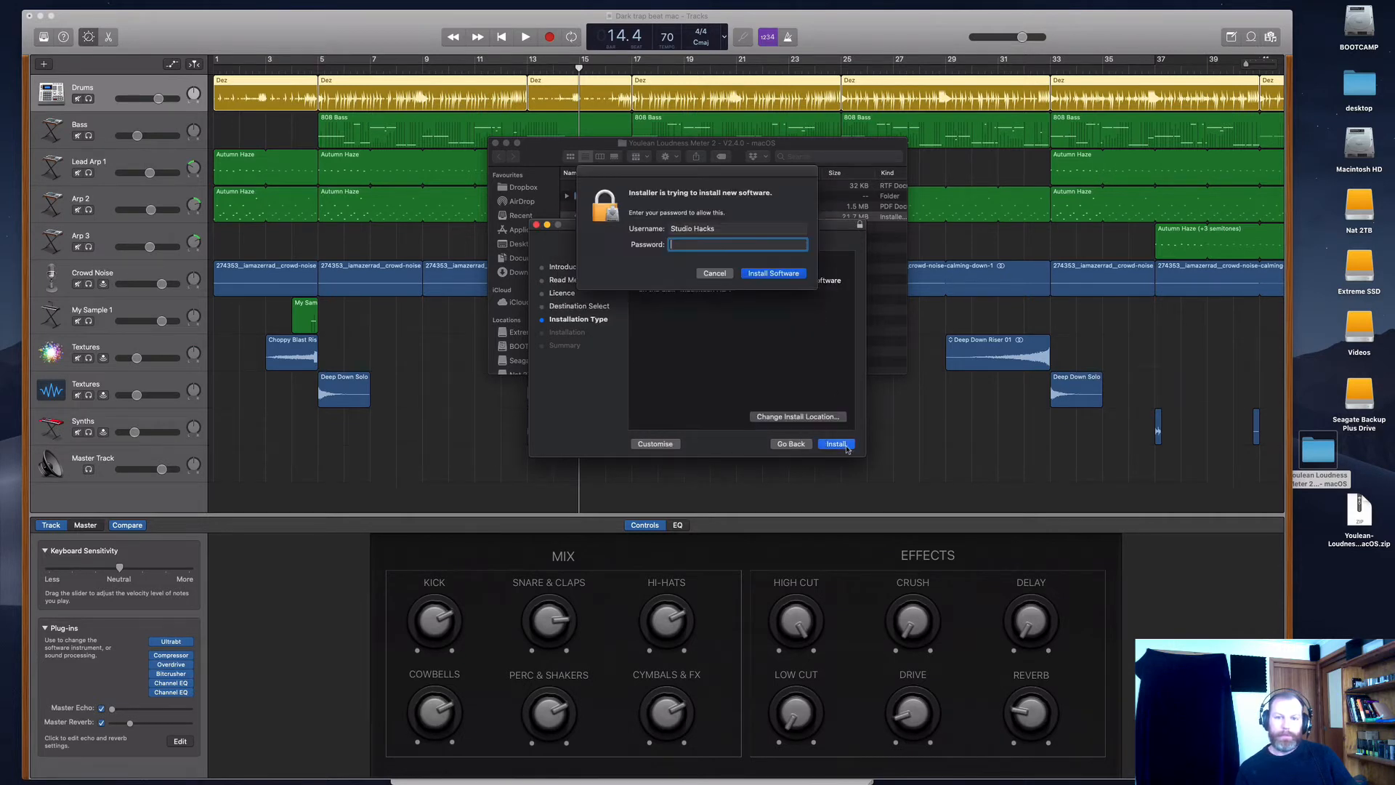
- Authorize the installation with the account password, and close the finished installer and its folder window
{"action": "type", "text": "•"}
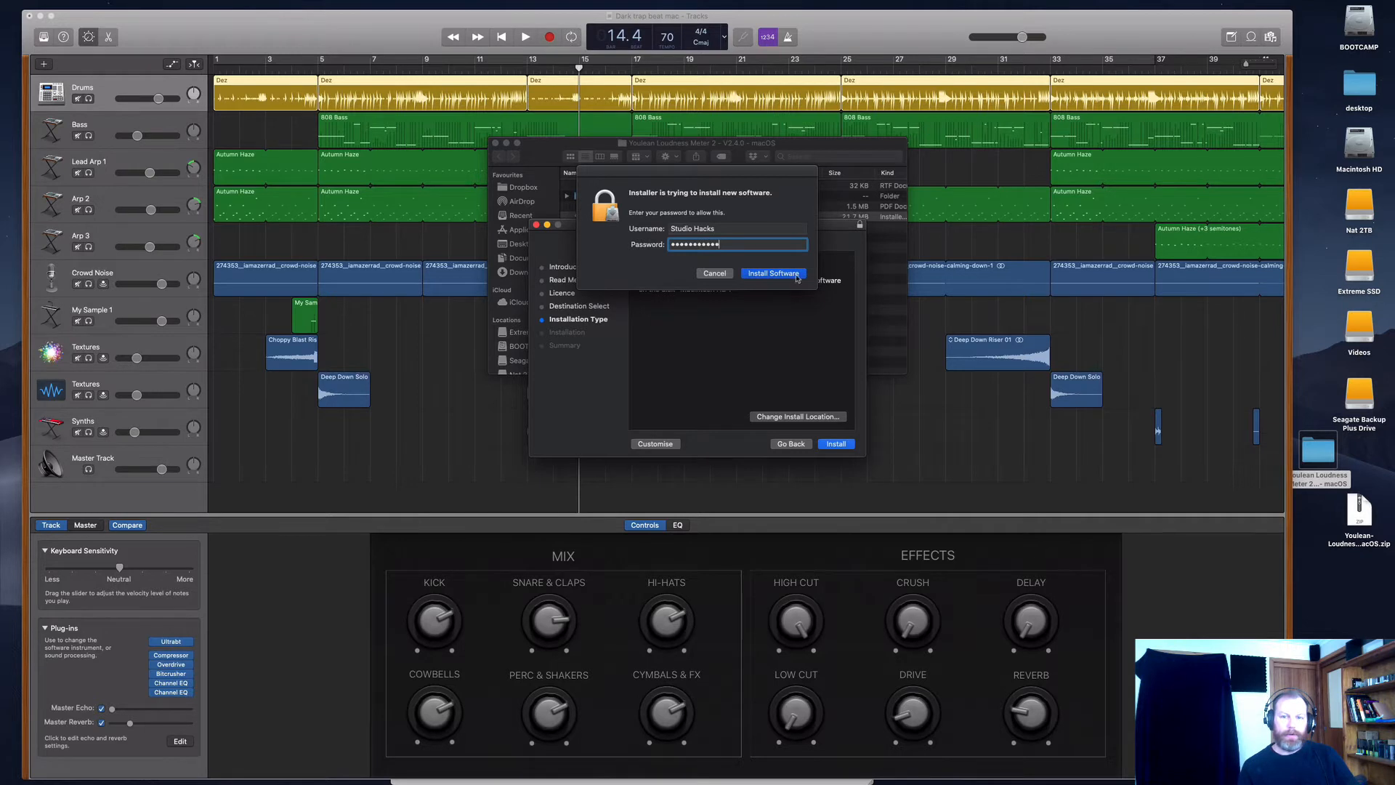
{"action": "left_click", "coordinate": [796, 279]}
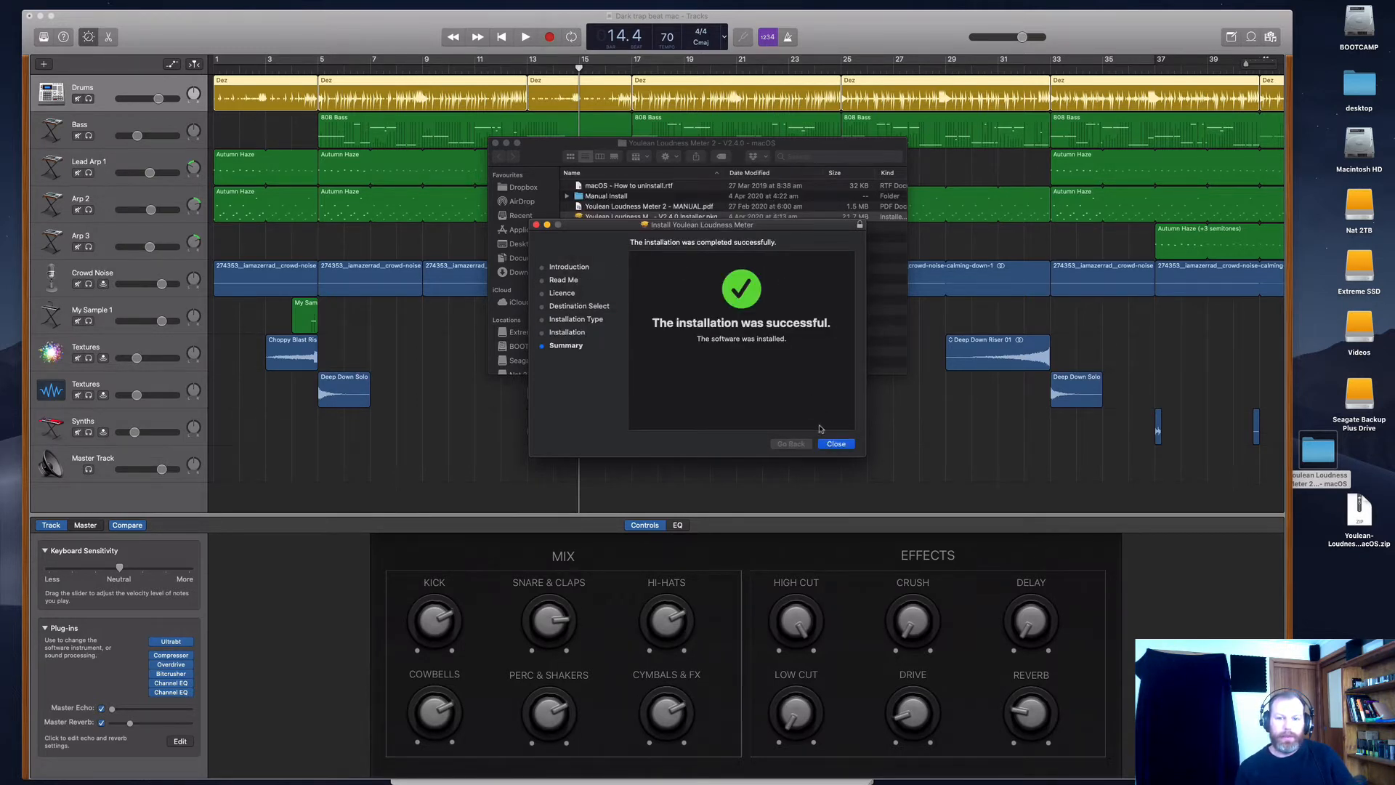
{"action": "left_click", "coordinate": [835, 443]}
{"action": "left_click", "coordinate": [495, 143]}
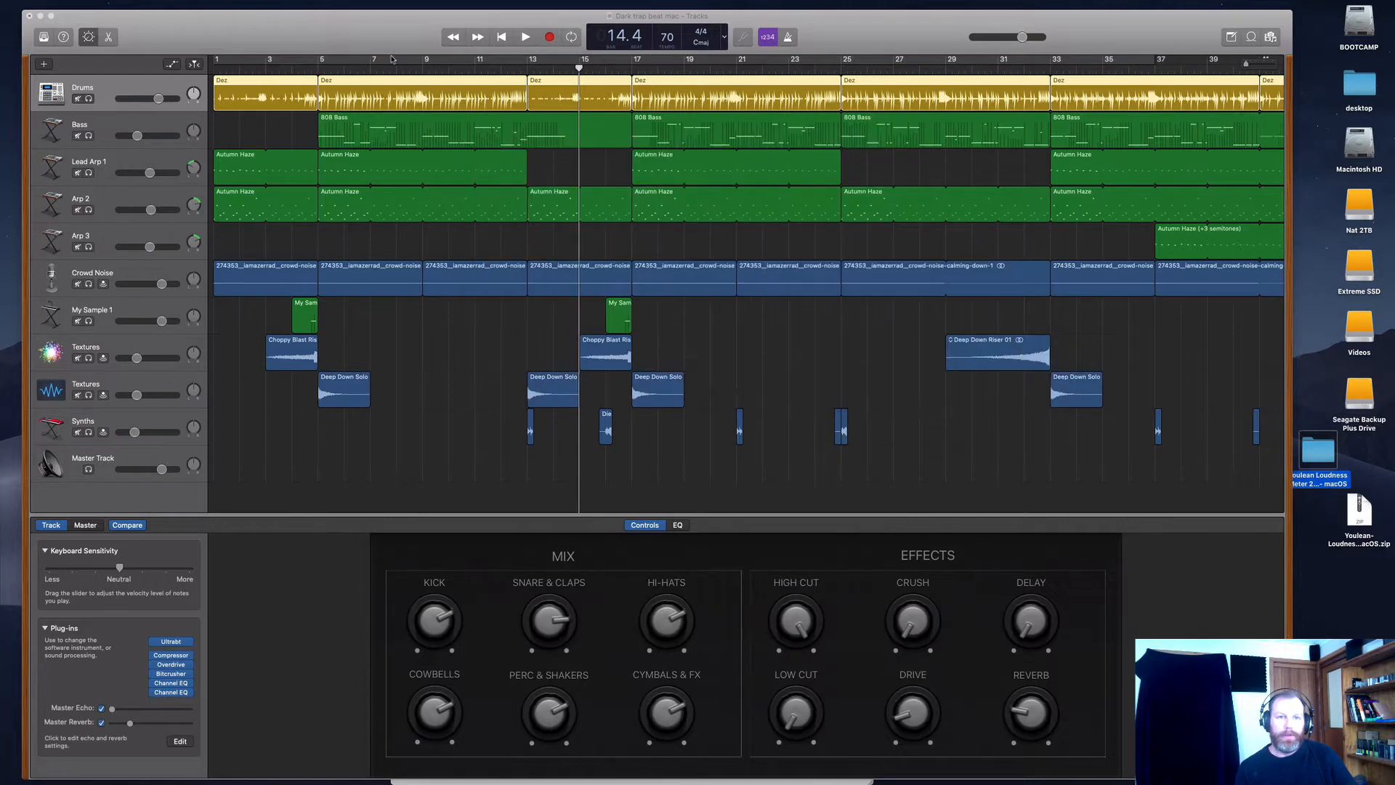
- Quit GarageBand, minimise the MOTU mixer window, and relaunch GarageBand with the Dark trap beat mac project
{"action": "left_click", "coordinate": [93, 6]}
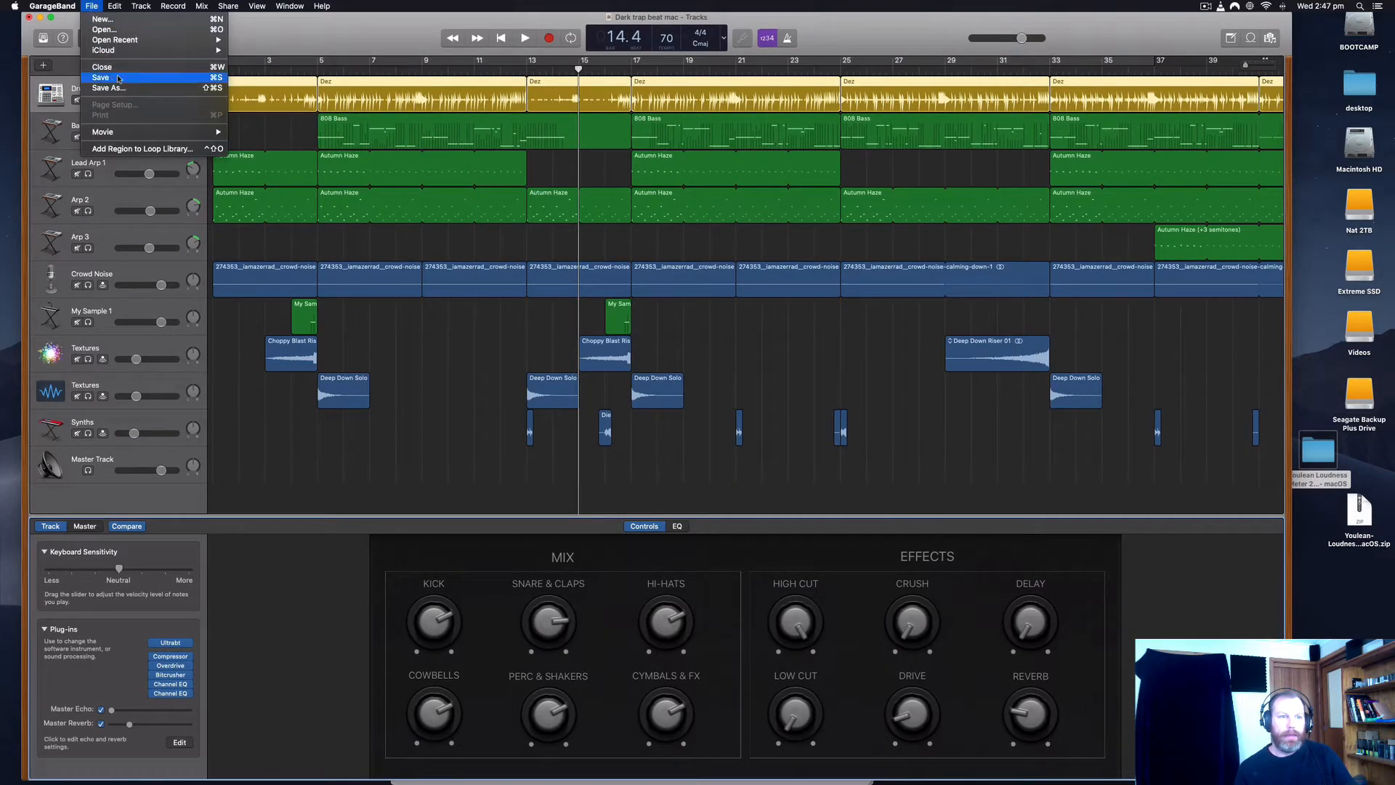
{"action": "left_click", "coordinate": [93, 6]}
{"action": "left_click", "coordinate": [55, 6]}
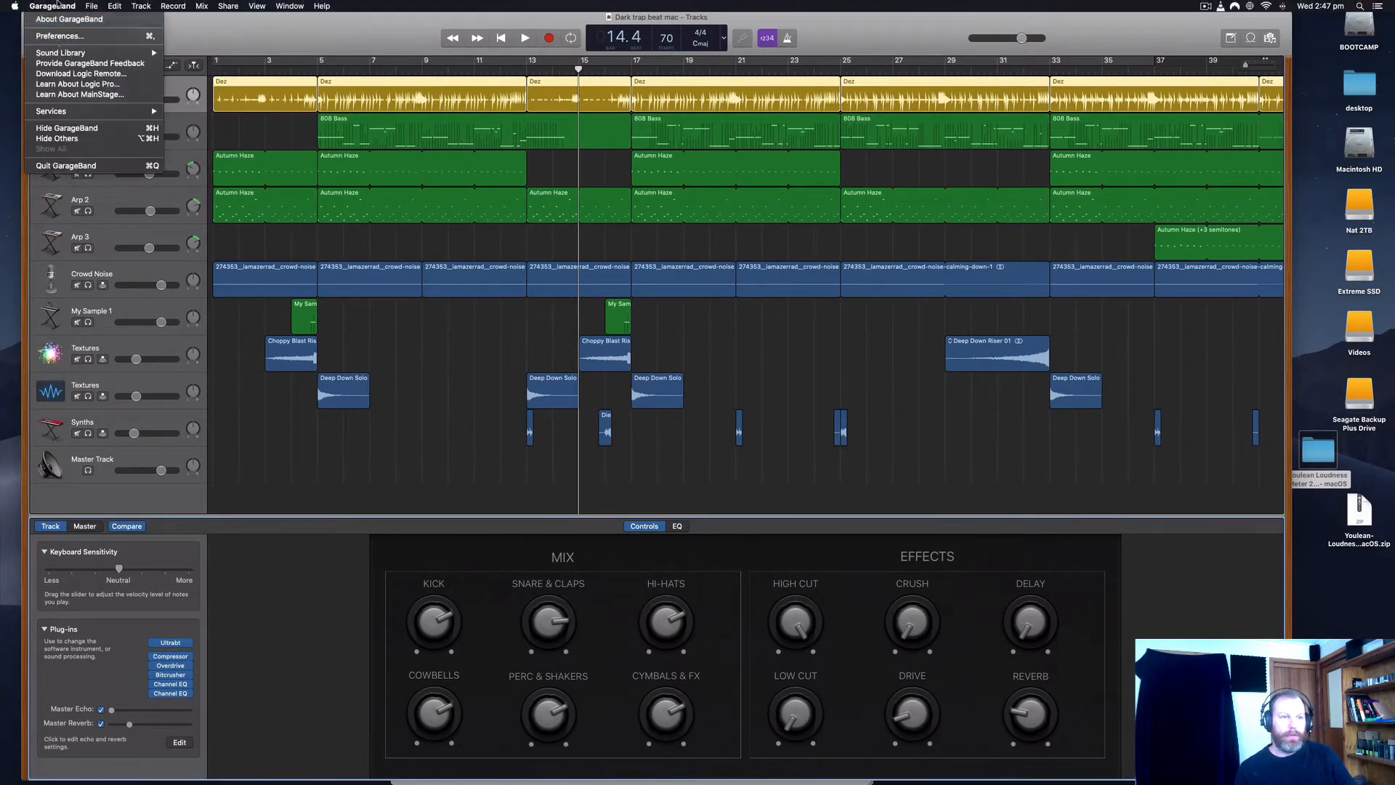
{"action": "left_click", "coordinate": [76, 168]}
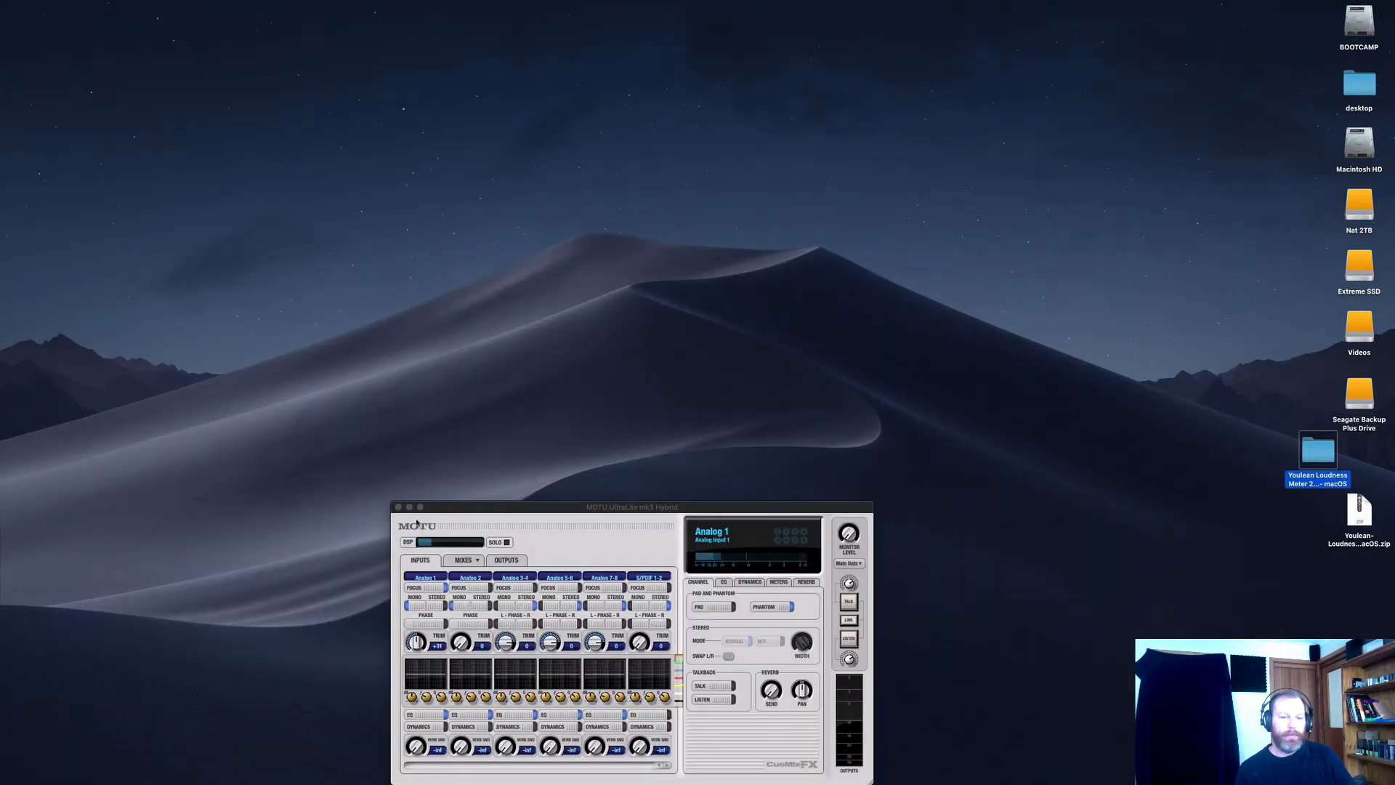
{"action": "left_click", "coordinate": [409, 506]}
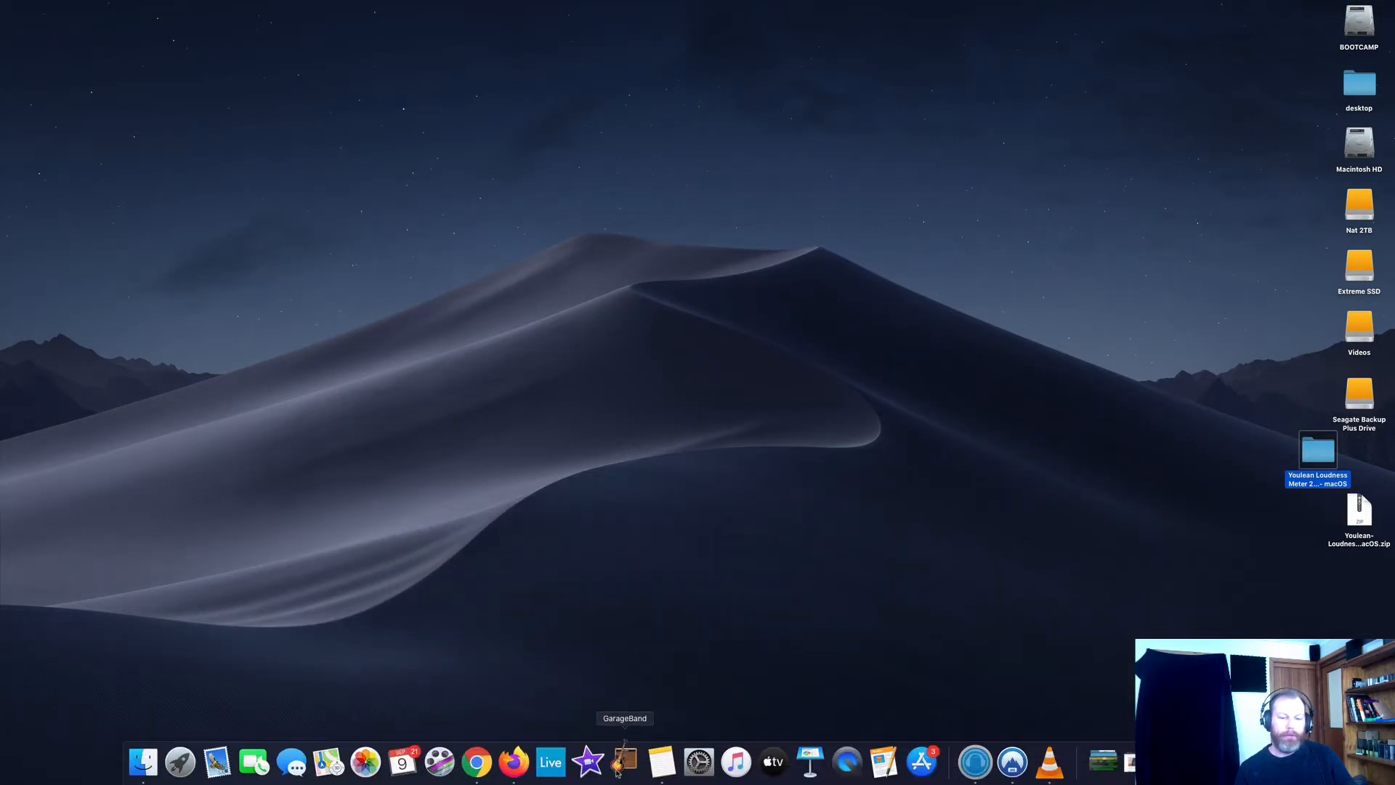
{"action": "left_click", "coordinate": [616, 770]}
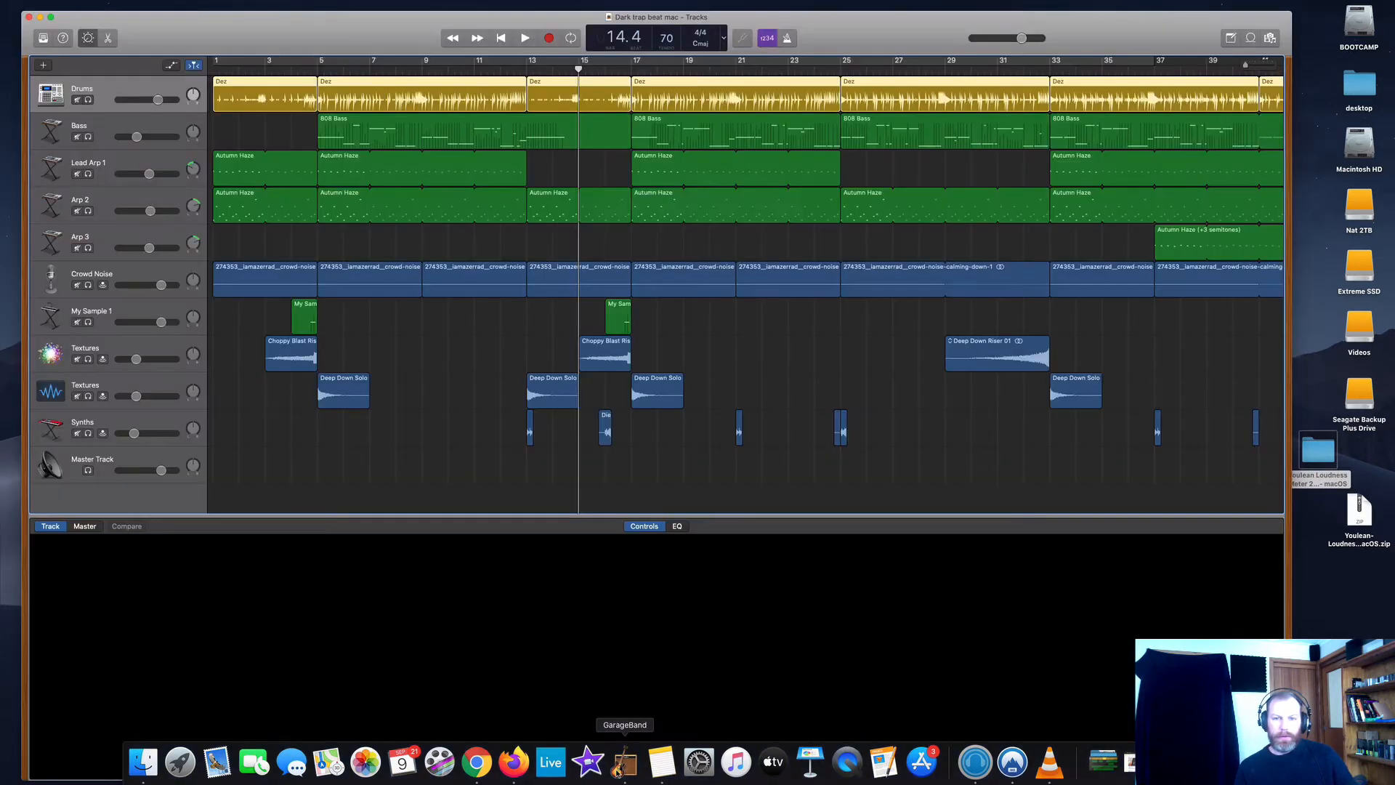
- Play the beat briefly, select the Master Track, and show its Output controls with the plug-in list
{"action": "key", "text": "space"}
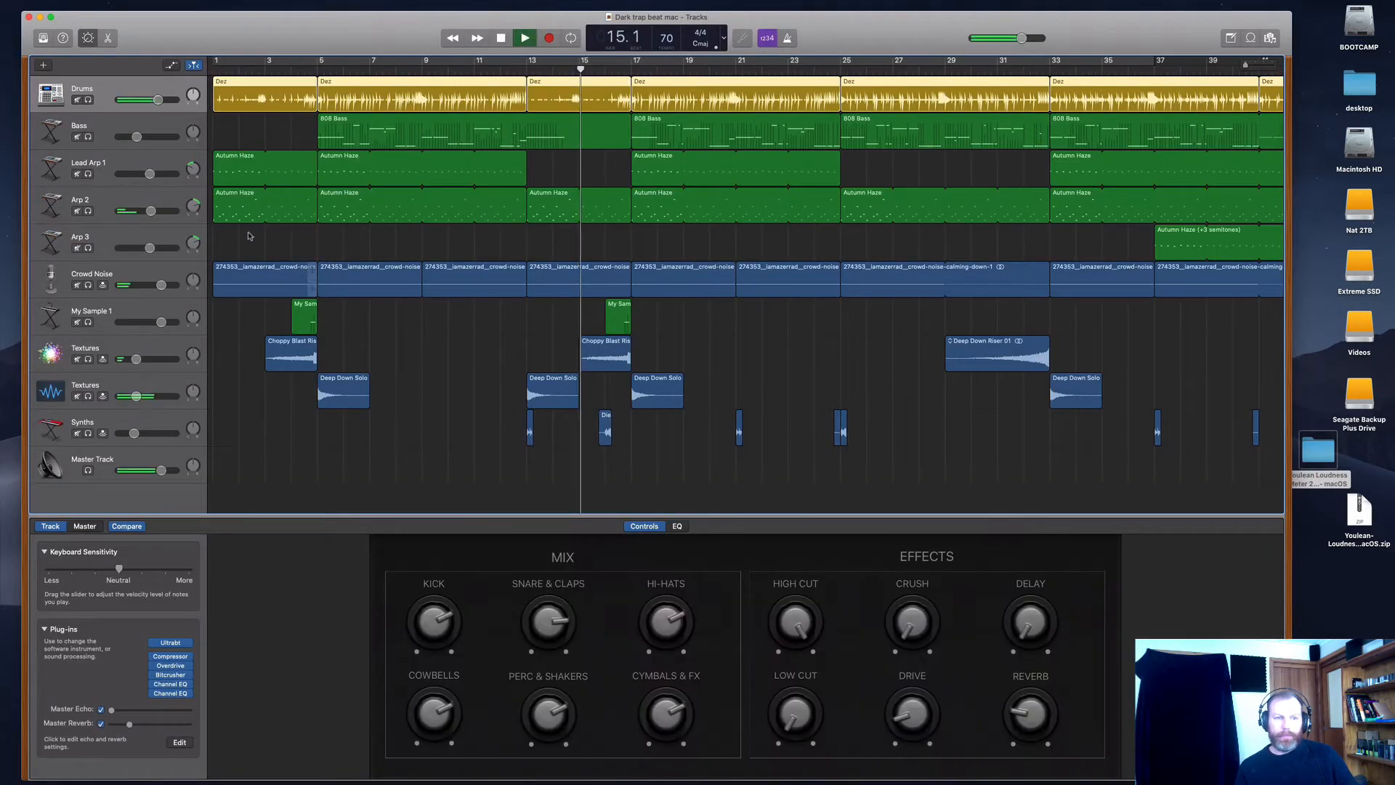
{"action": "left_click", "coordinate": [146, 456]}
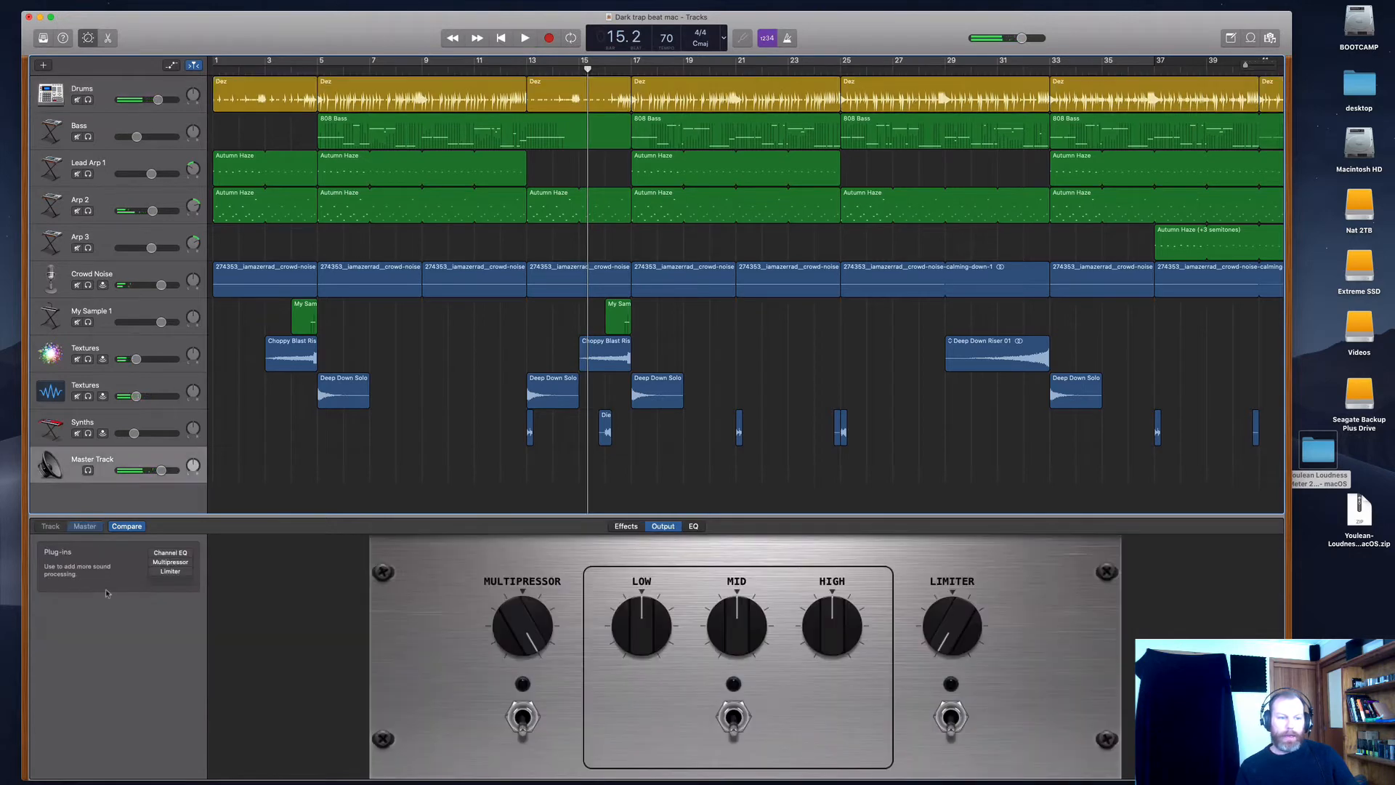
{"action": "left_click", "coordinate": [84, 41]}
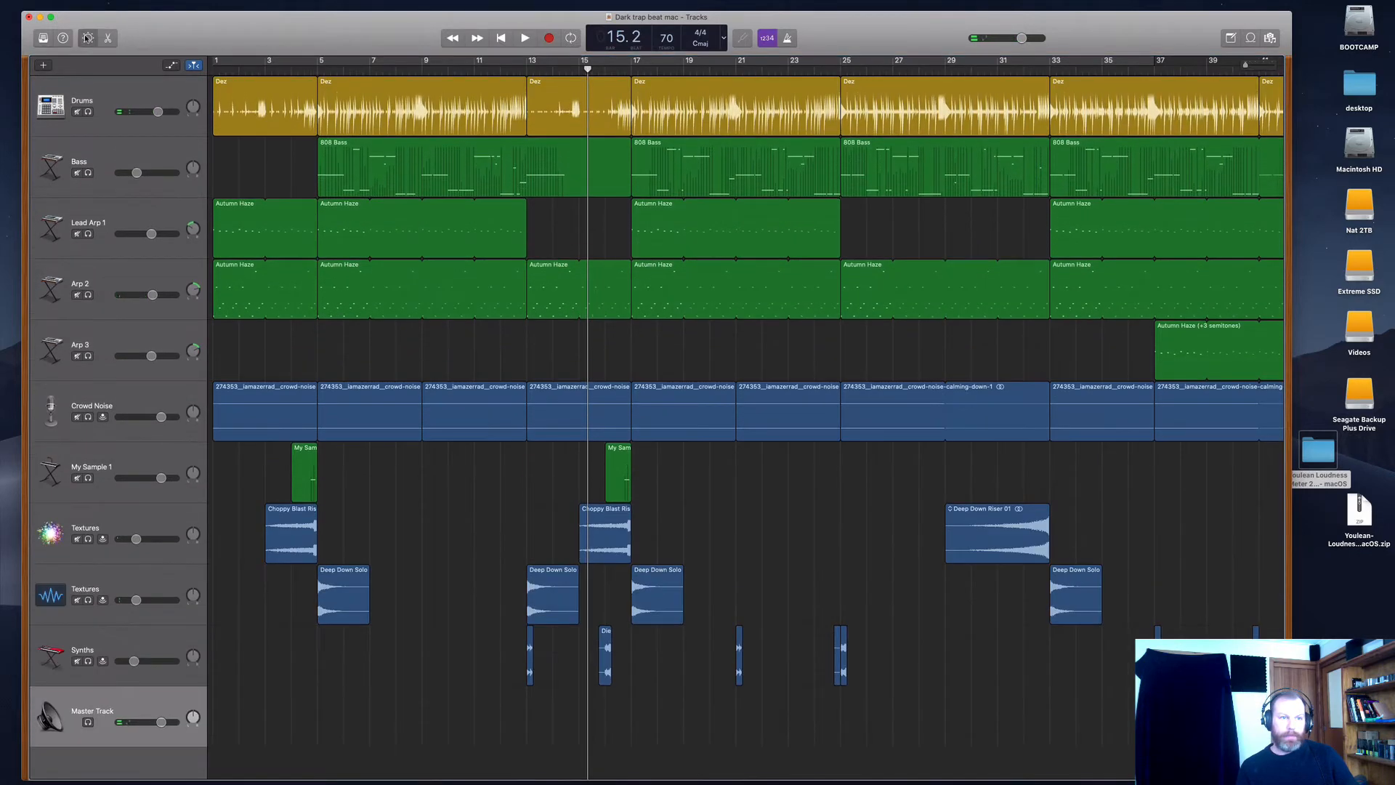
{"action": "left_click", "coordinate": [84, 41]}
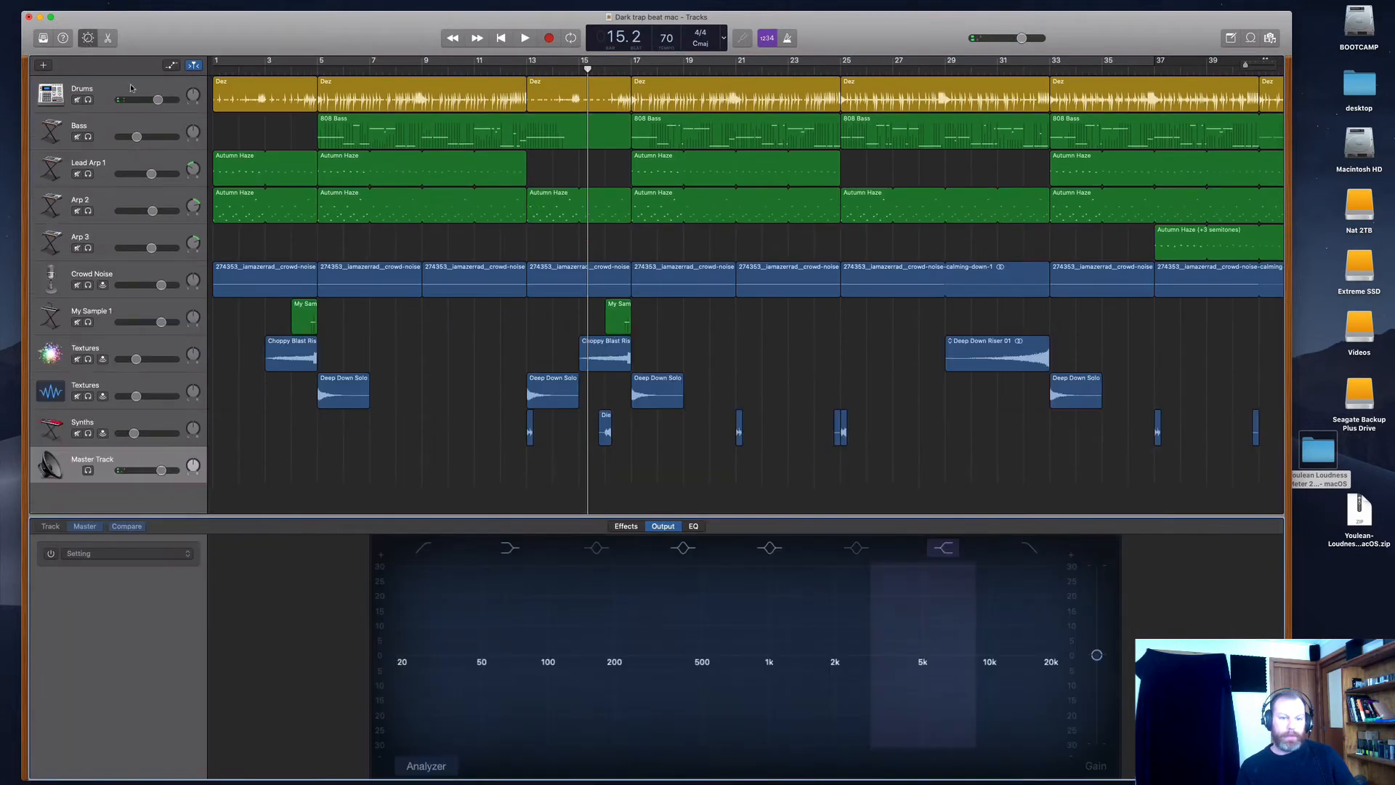
{"action": "left_click", "coordinate": [625, 526]}
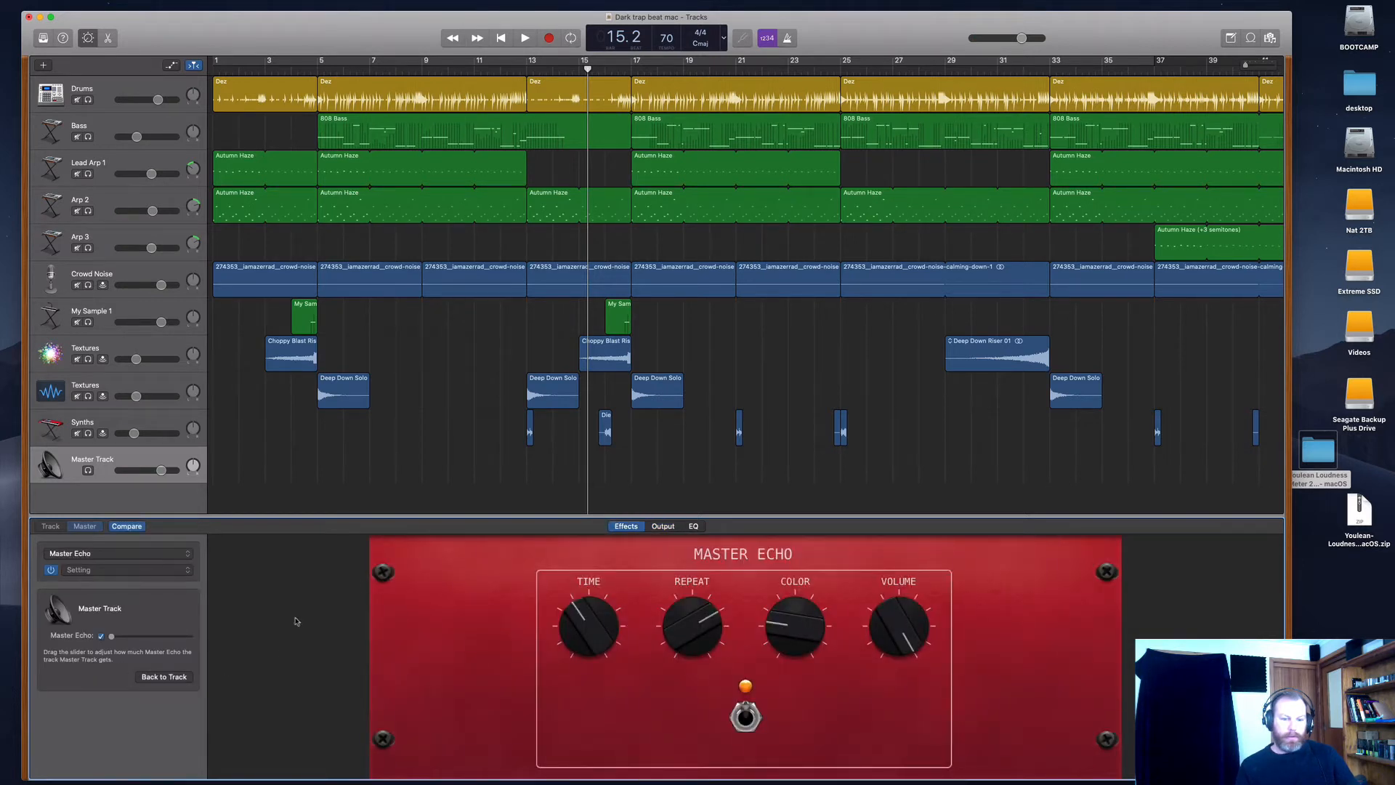
{"action": "left_click", "coordinate": [164, 677]}
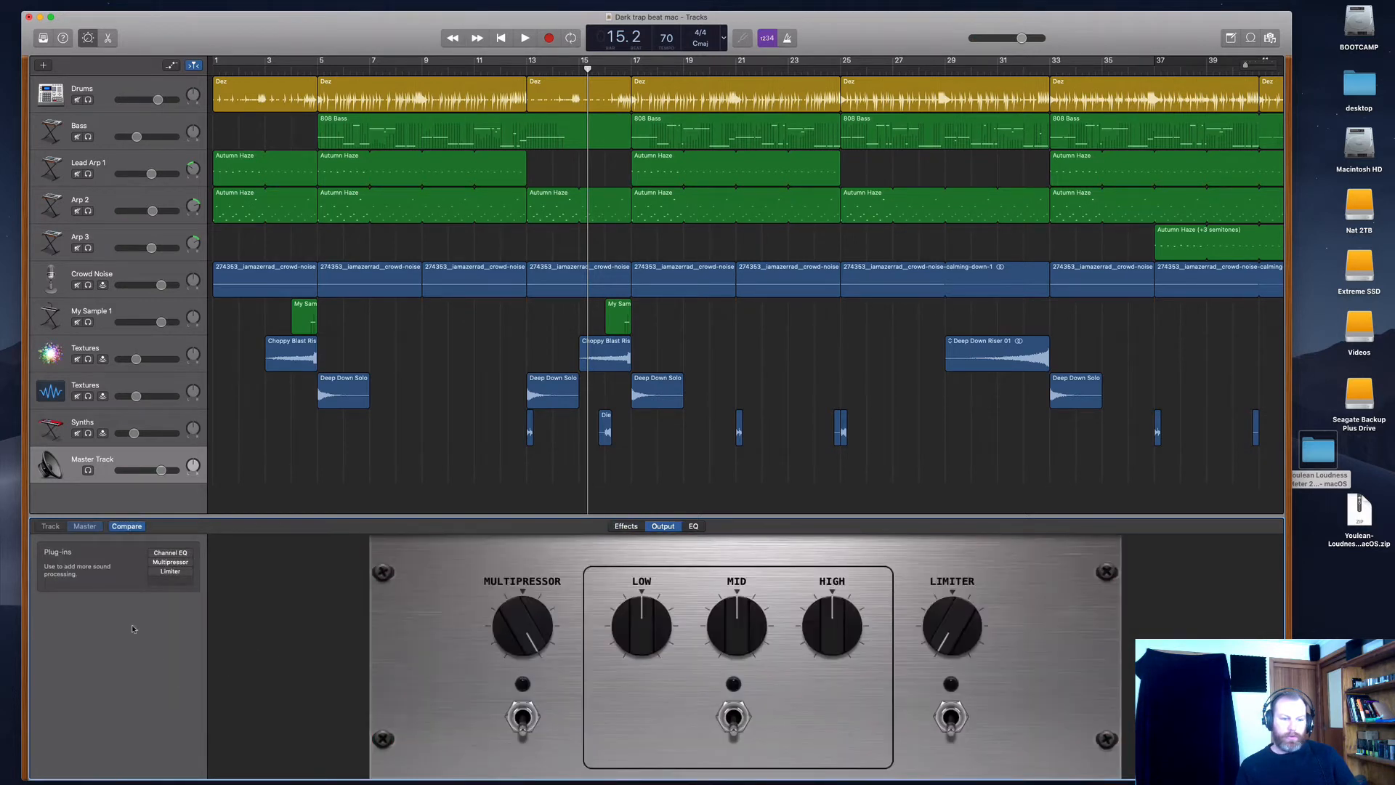
- Look for the Youlean loudness meter among the Audio Units available to the Master Track's empty plug-in slot
{"action": "left_click", "coordinate": [188, 582]}
{"action": "mouse_move", "coordinate": [207, 703]}
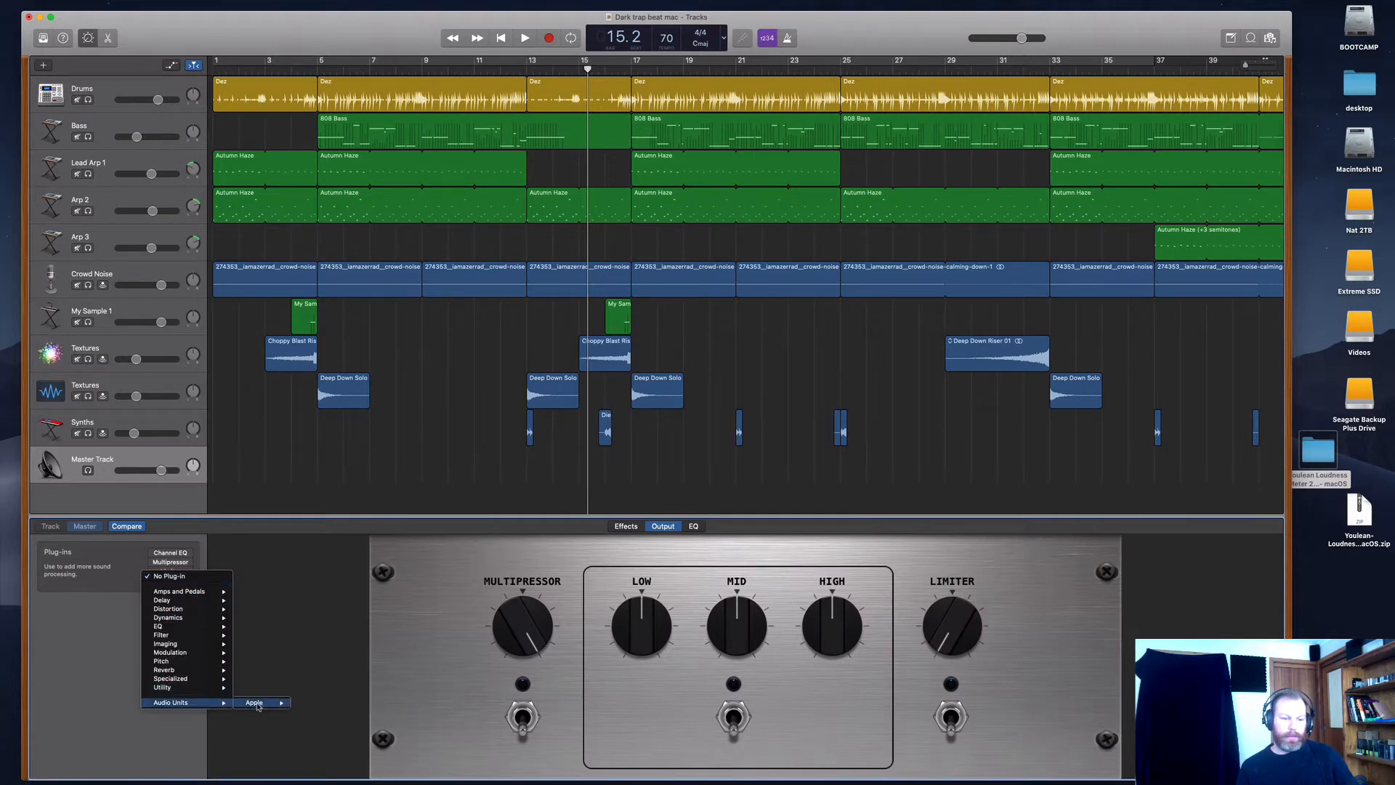
{"action": "key", "text": "Escape"}
- Inspect the preferences, checking whether Audio Units are enabled in the Audio/MIDI settings, and close them
{"action": "left_click", "coordinate": [51, 6]}
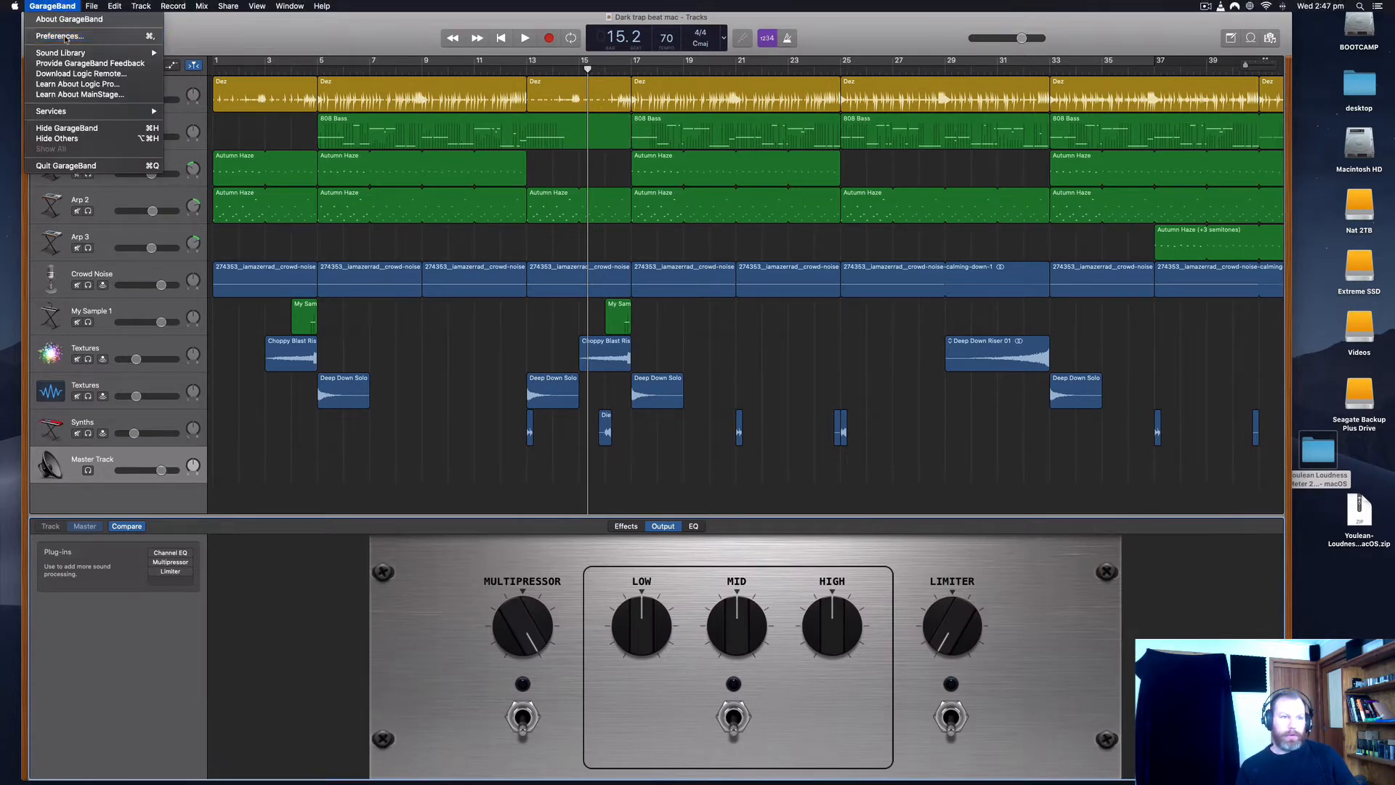
{"action": "left_click", "coordinate": [60, 35]}
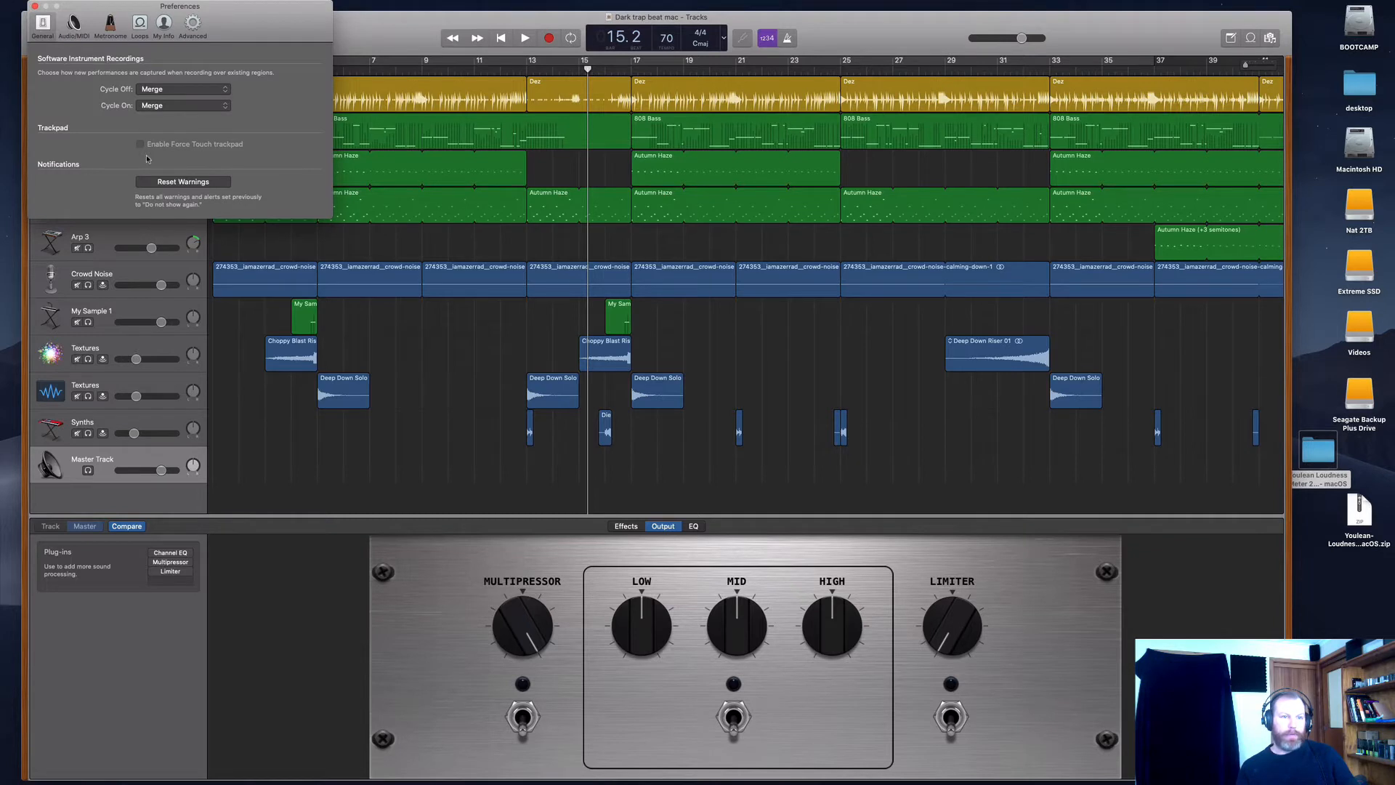
{"action": "left_click", "coordinate": [85, 29]}
{"action": "left_click", "coordinate": [187, 26]}
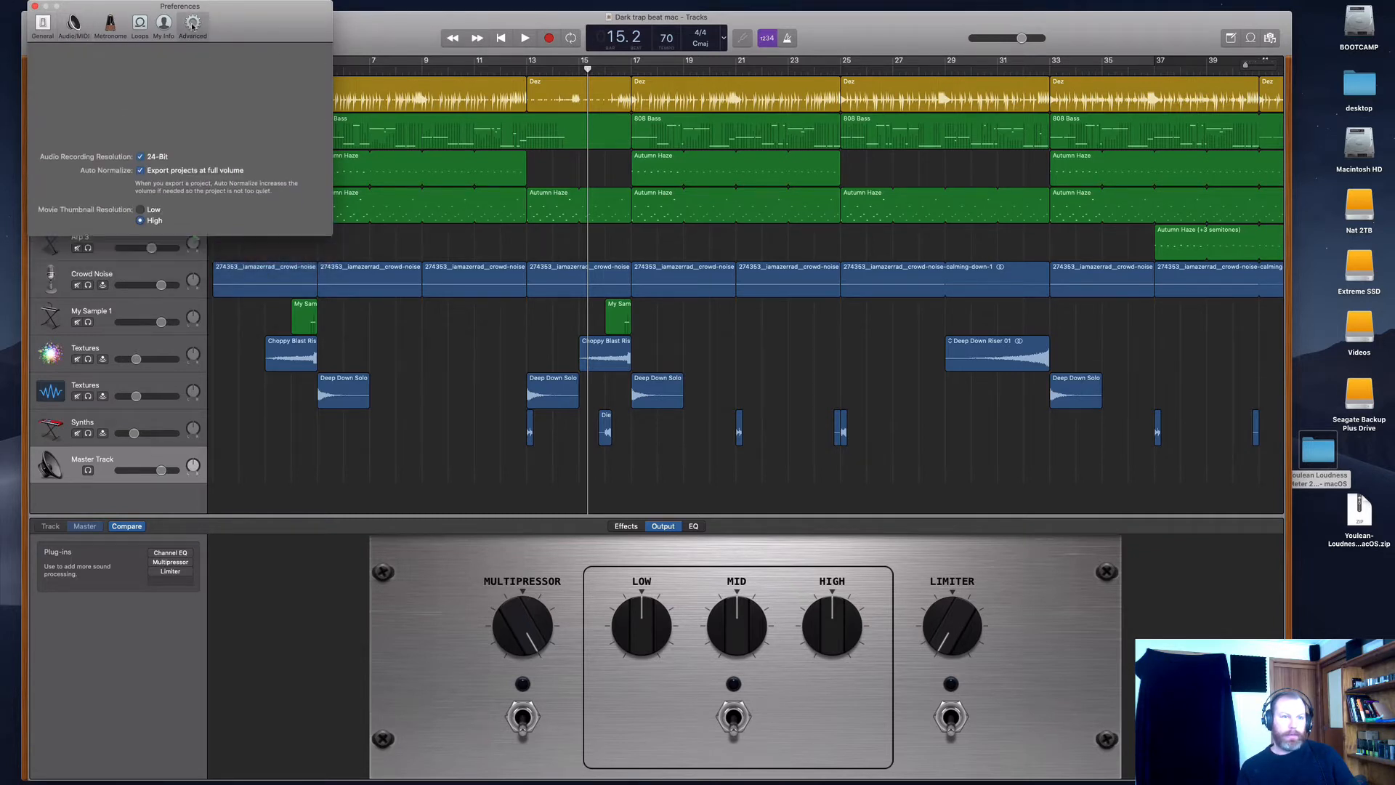
{"action": "left_click", "coordinate": [142, 26]}
{"action": "left_click", "coordinate": [164, 24]}
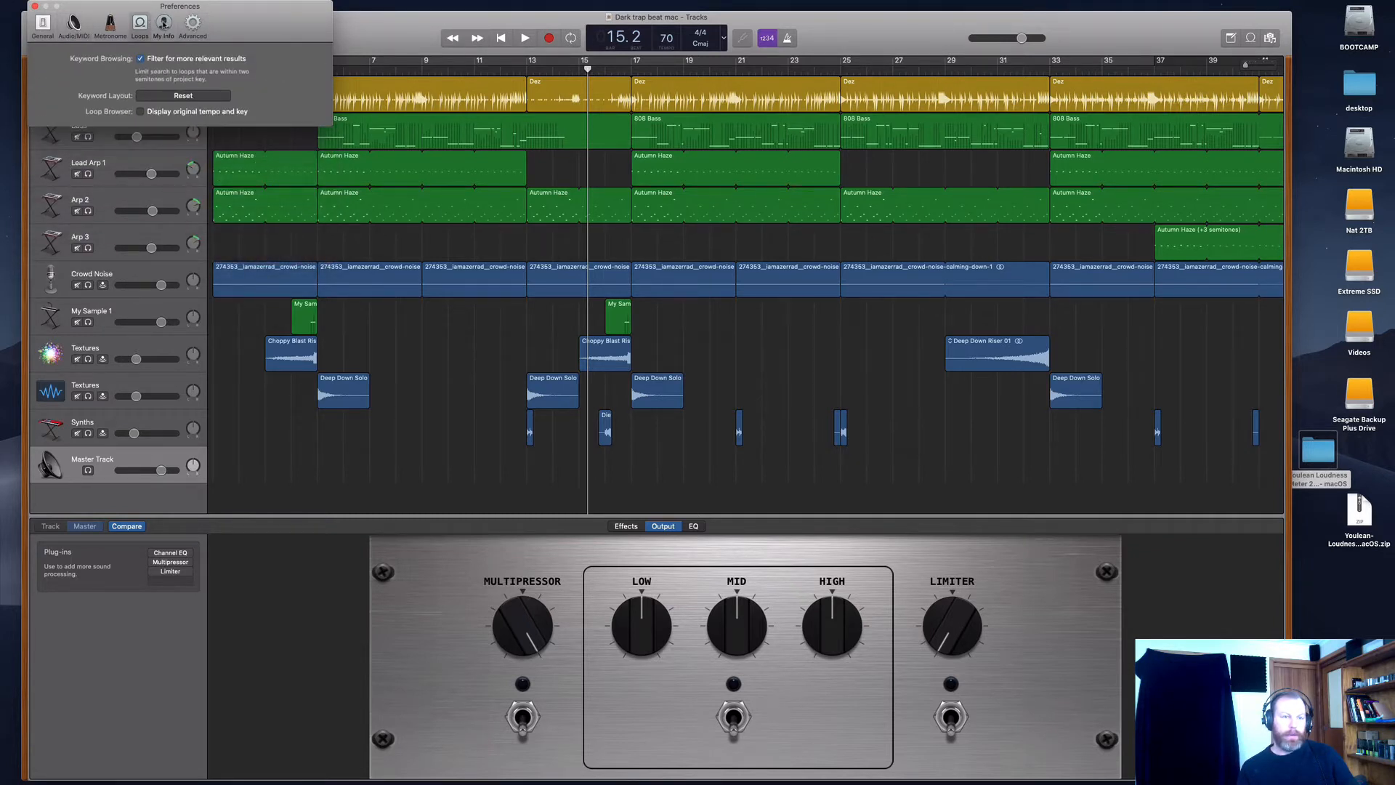
{"action": "left_click", "coordinate": [111, 28]}
{"action": "left_click", "coordinate": [66, 29]}
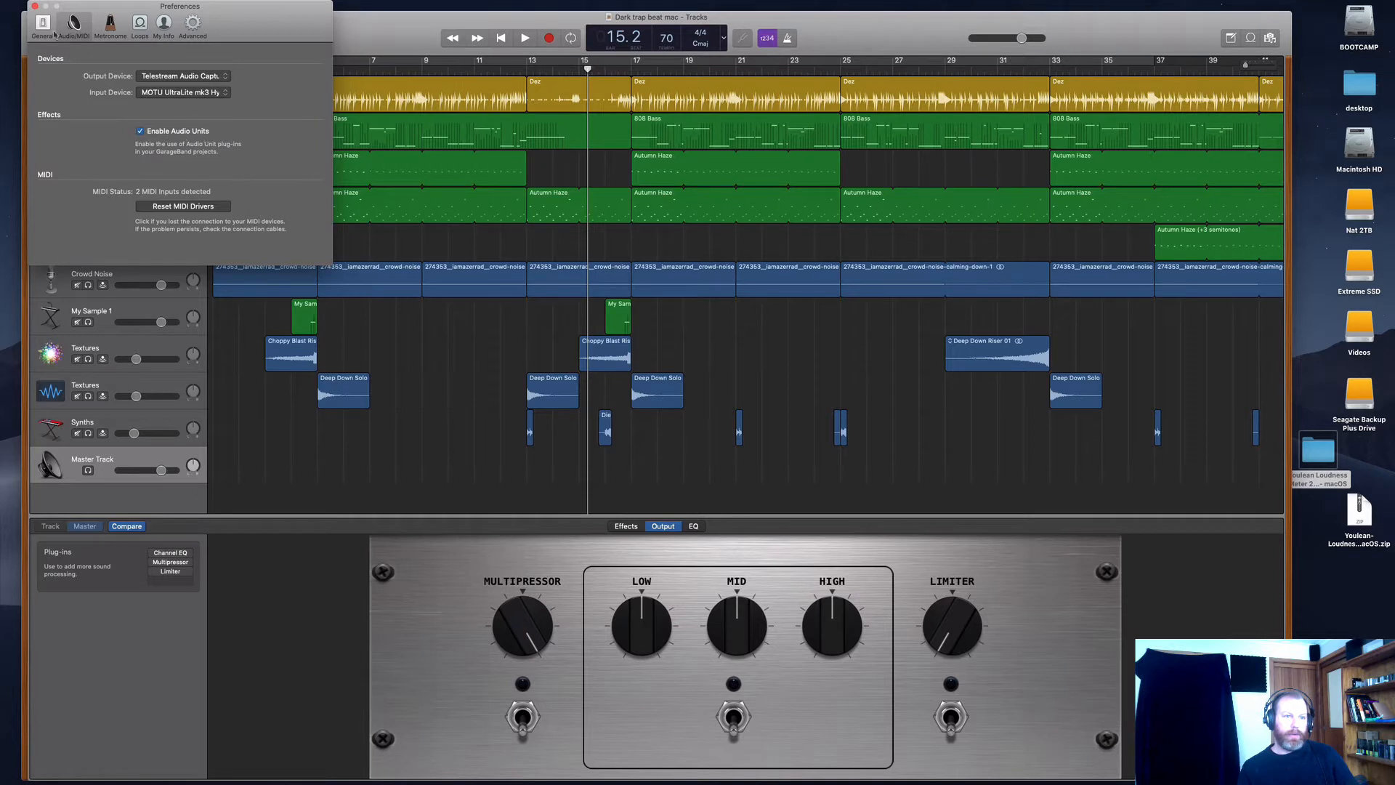
{"action": "left_click", "coordinate": [36, 6]}
- Recheck the plug-in choices for the Master Track's empty slot, including Audio Units, without inserting one
{"action": "left_click", "coordinate": [170, 579]}
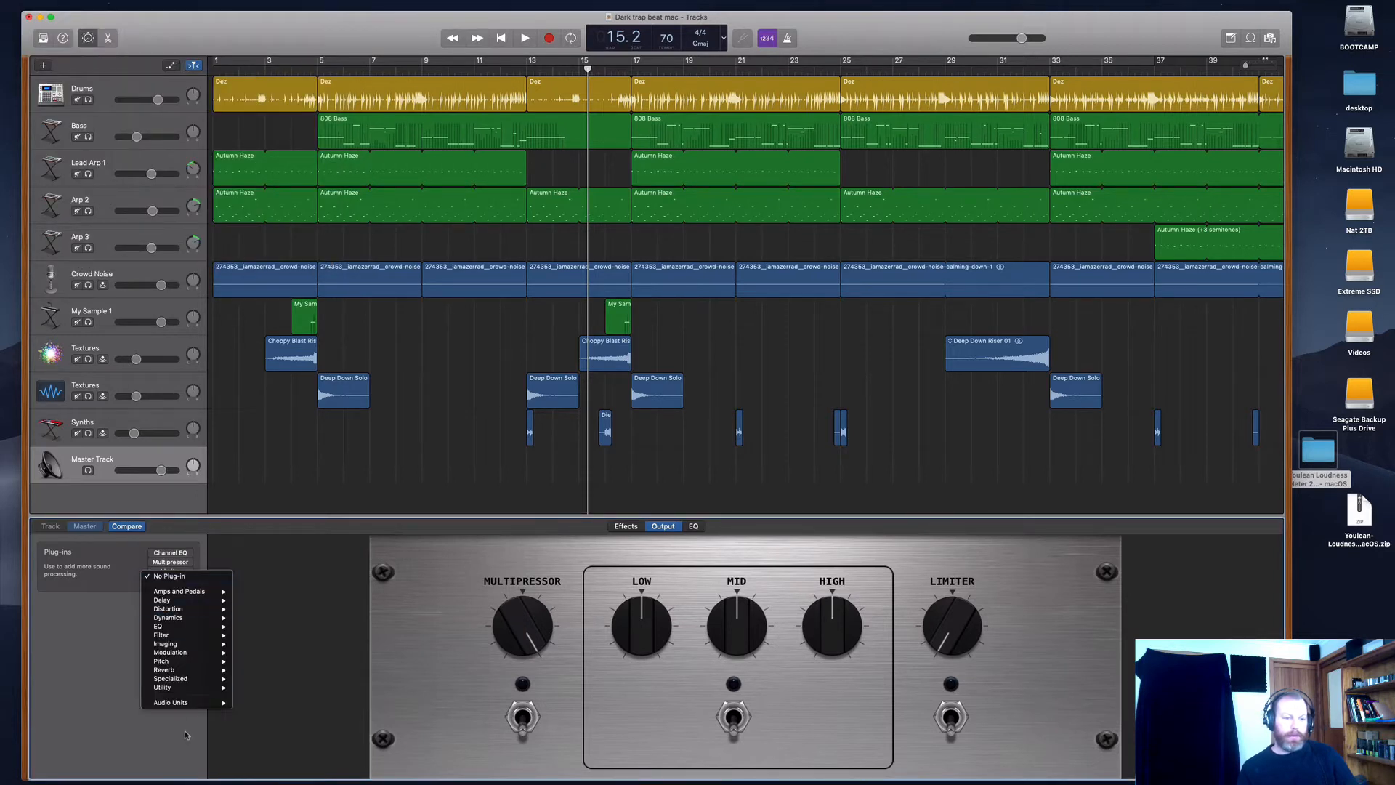
{"action": "mouse_move", "coordinate": [196, 705]}
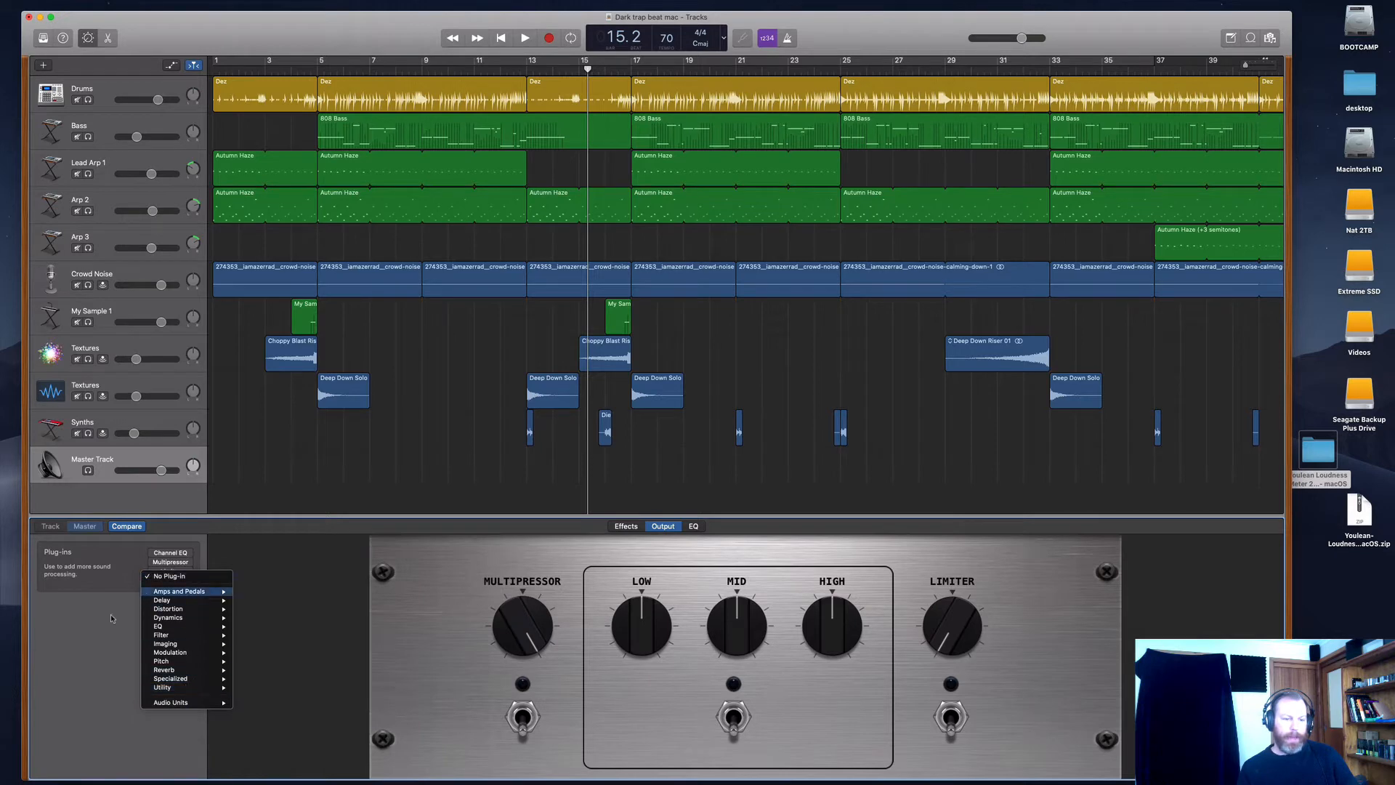
{"action": "left_click", "coordinate": [88, 653]}
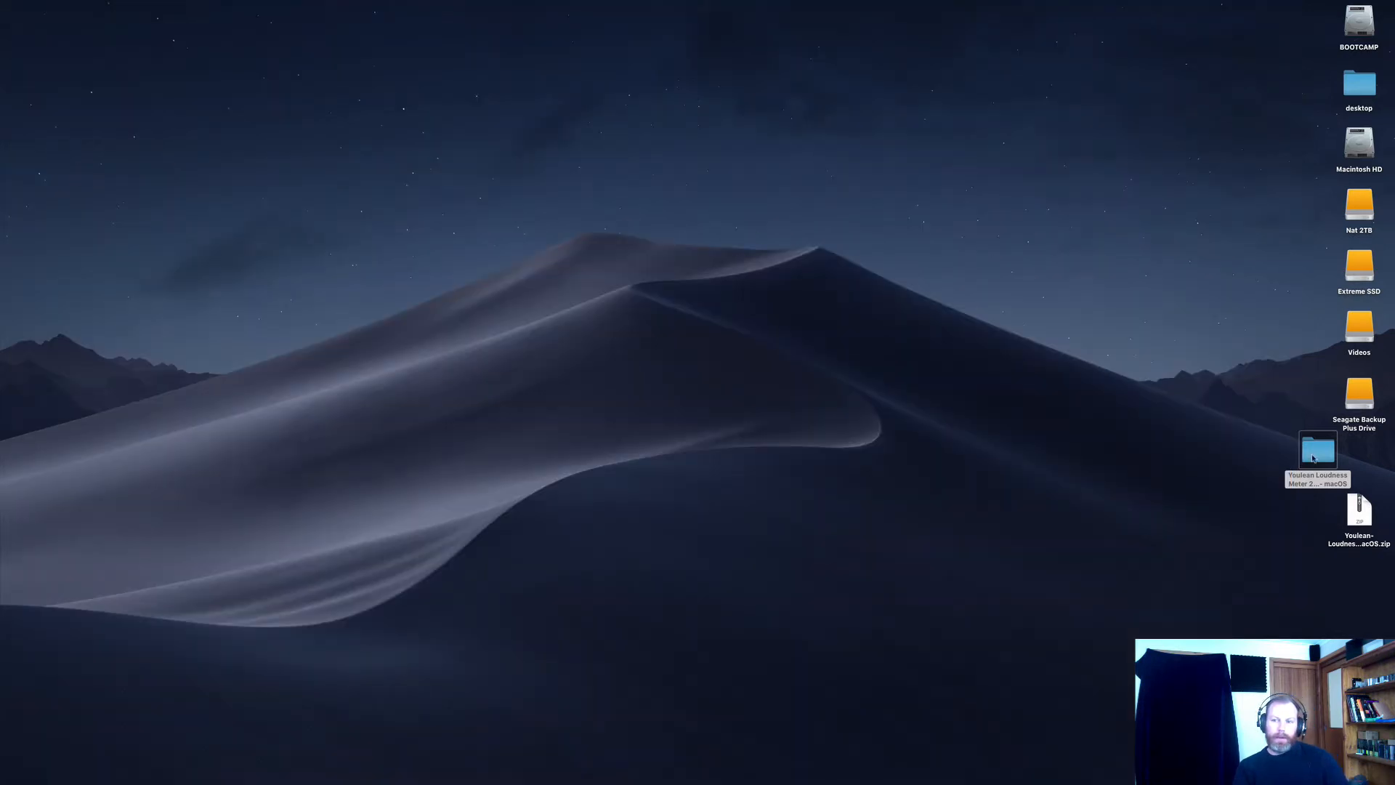
- Move the Youlean Loudness Meter folder below its zip archive on the desktop
{"action": "left_click_drag", "start_coordinate": [1312, 457], "coordinate": [1357, 586]}
{"action": "mouse_move", "coordinate": [1108, 781]}
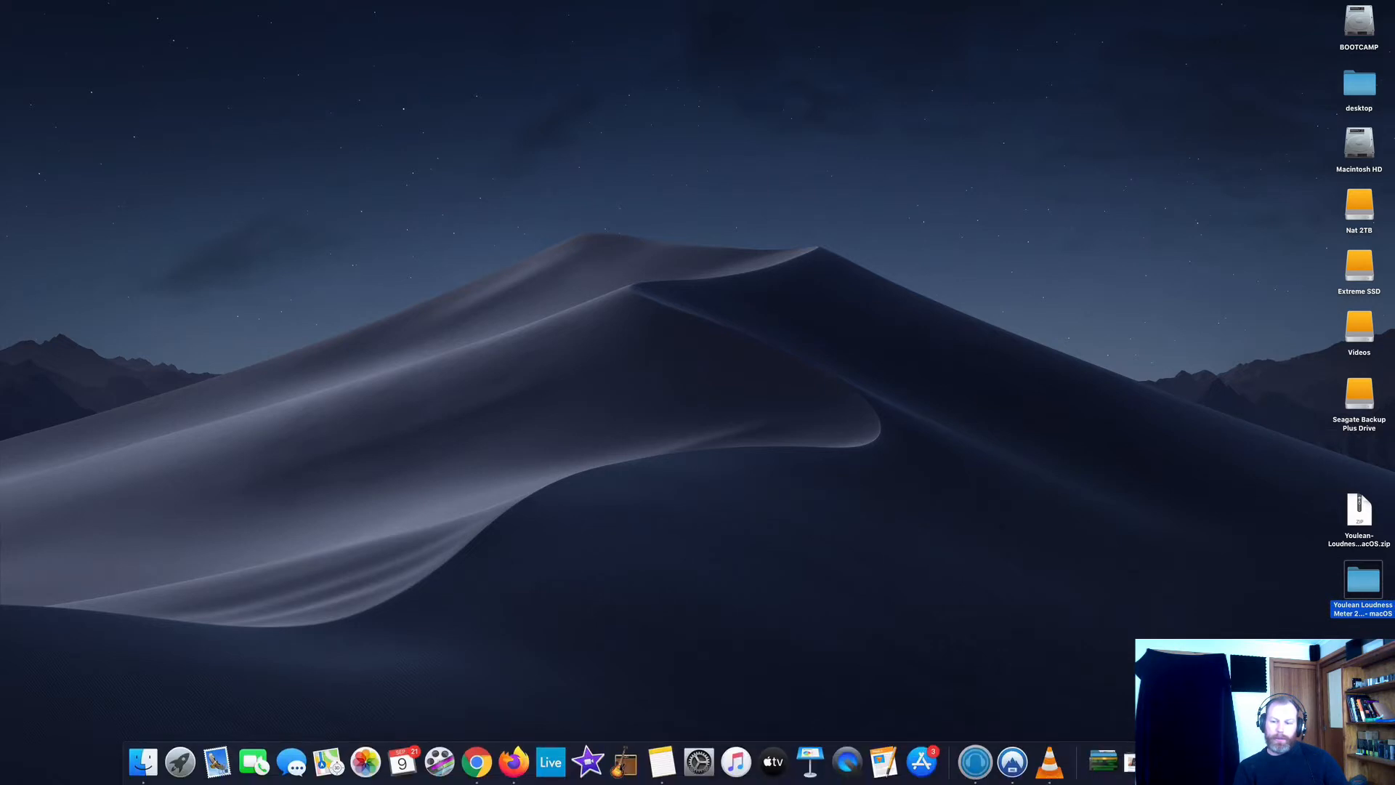
{"action": "left_click", "coordinate": [1032, 603]}
{"action": "mouse_move", "coordinate": [1017, 782]}
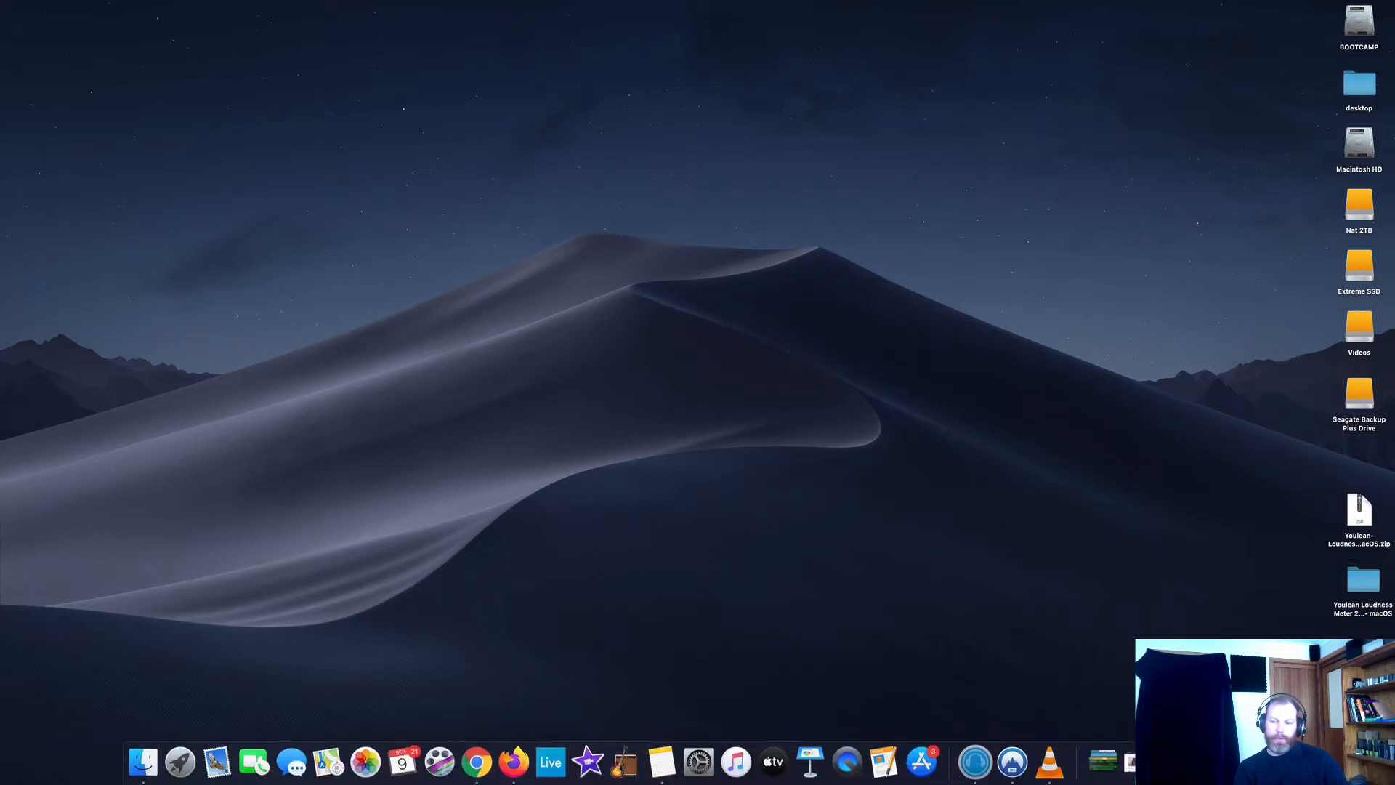
{"action": "right_click", "coordinate": [1250, 761]}
{"action": "left_click", "coordinate": [1254, 724]}
{"action": "left_click", "coordinate": [789, 242]}
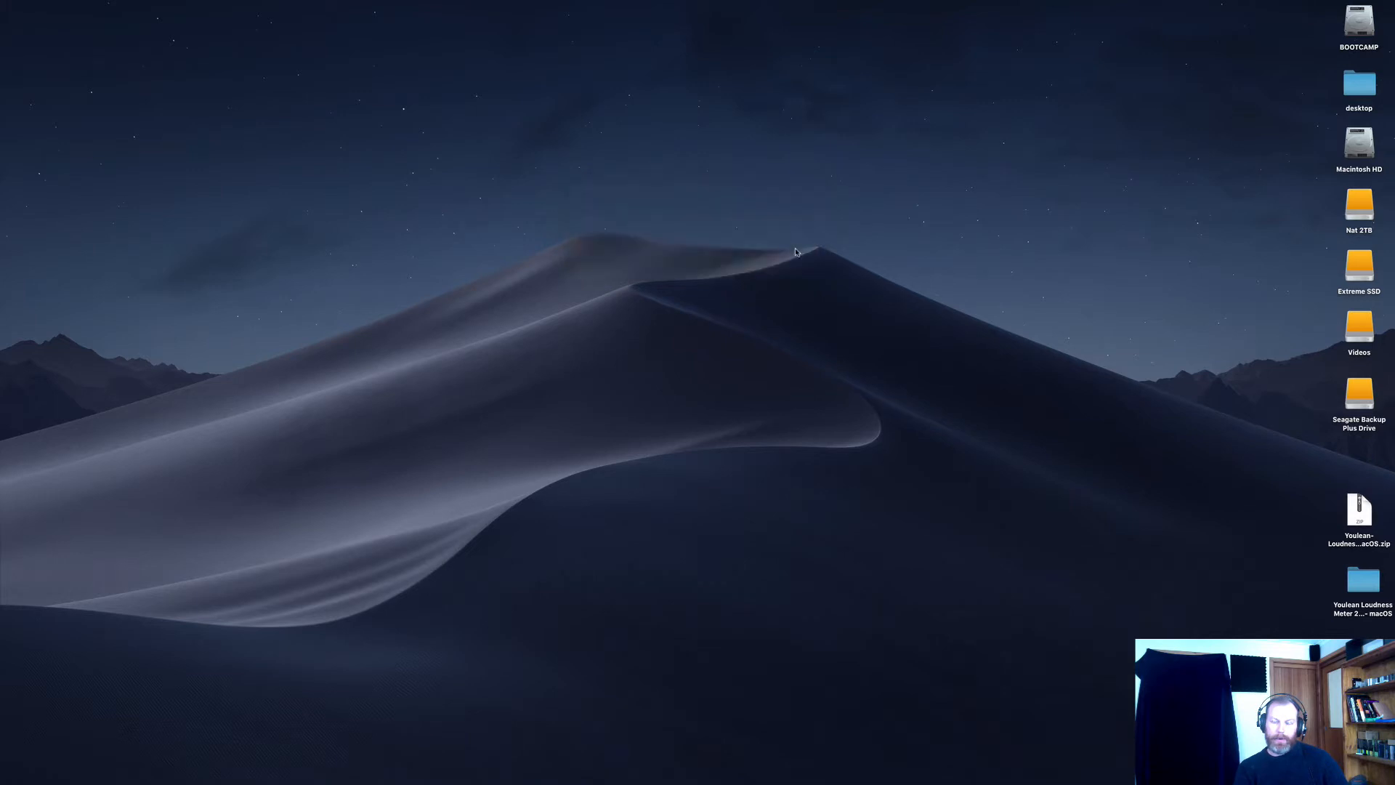
{"action": "mouse_move", "coordinate": [757, 4]}
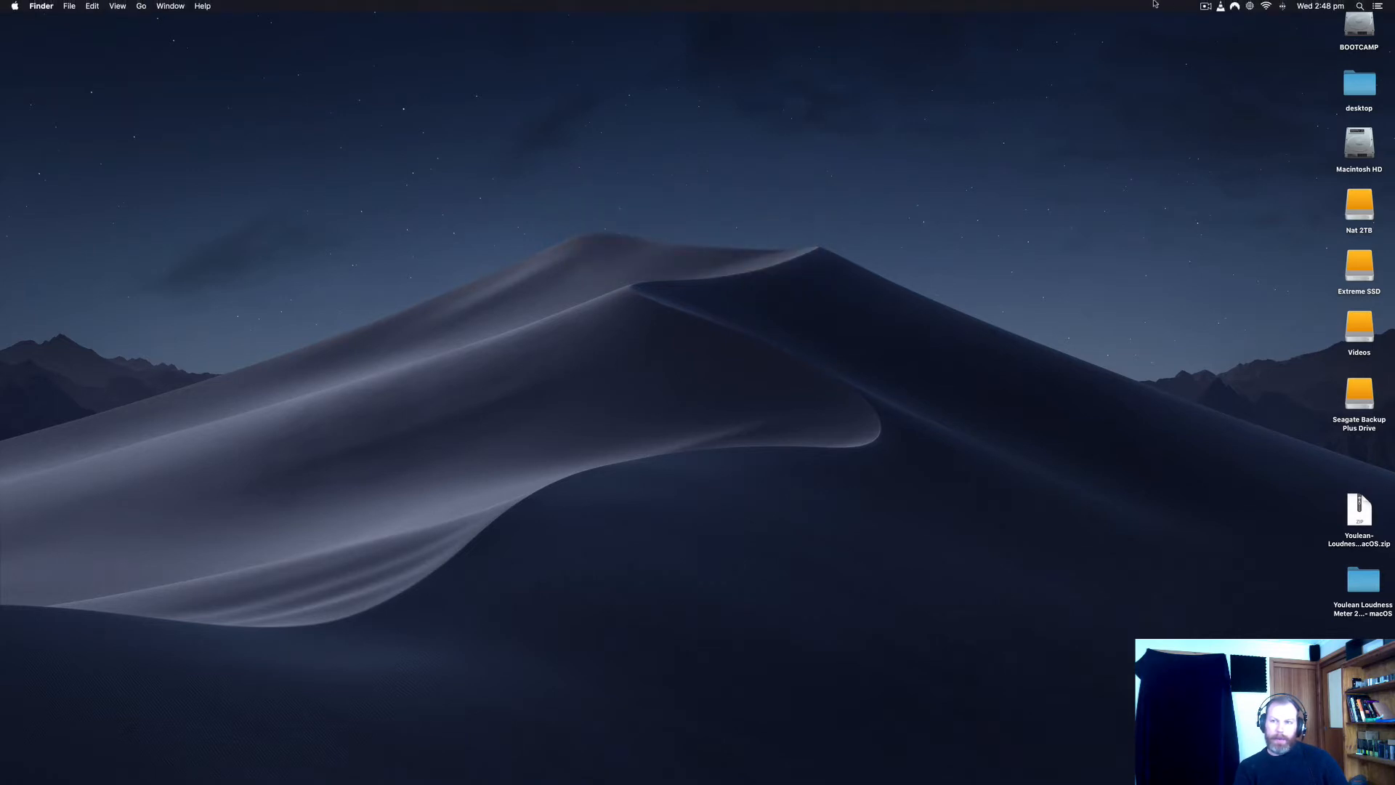
{"action": "left_click", "coordinate": [1205, 7]}
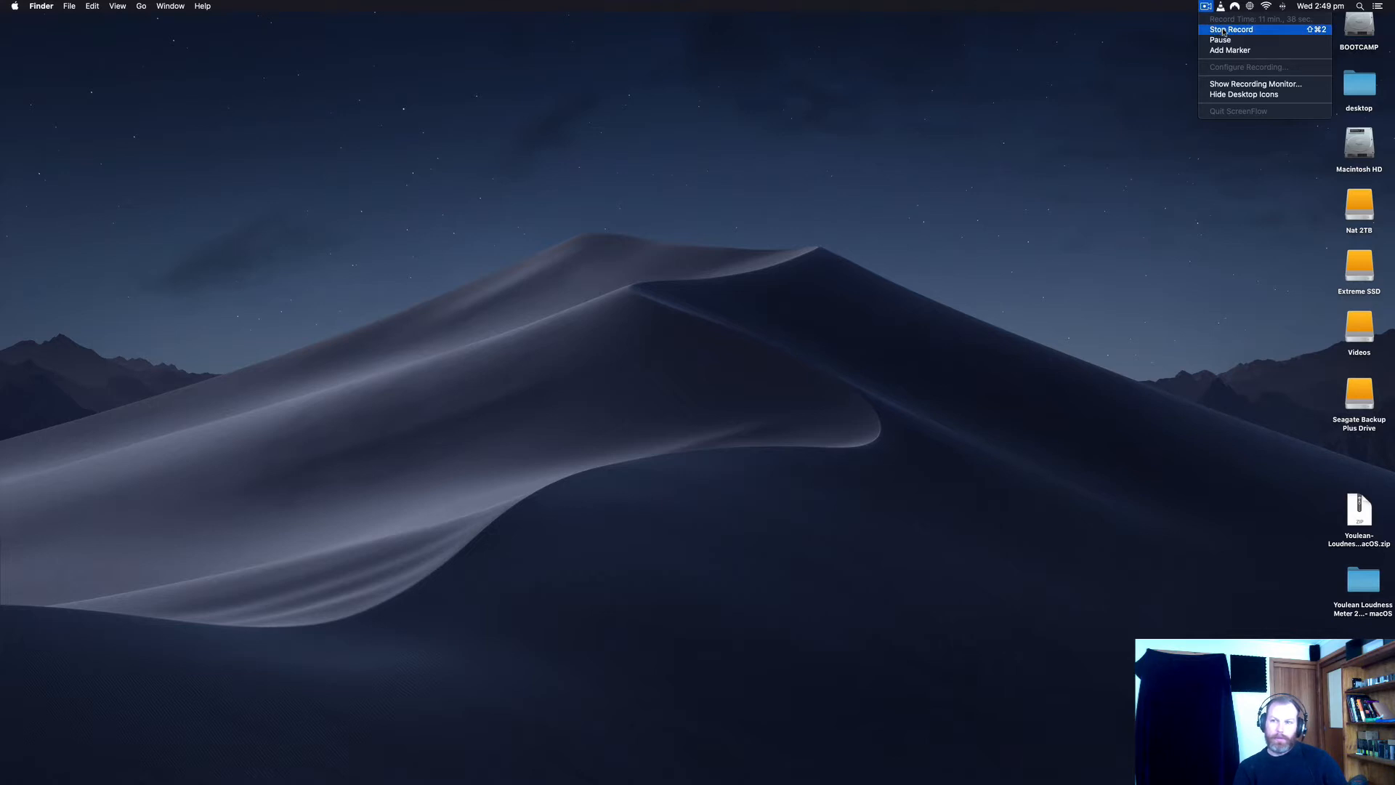
{"action": "left_click", "coordinate": [1224, 30]}
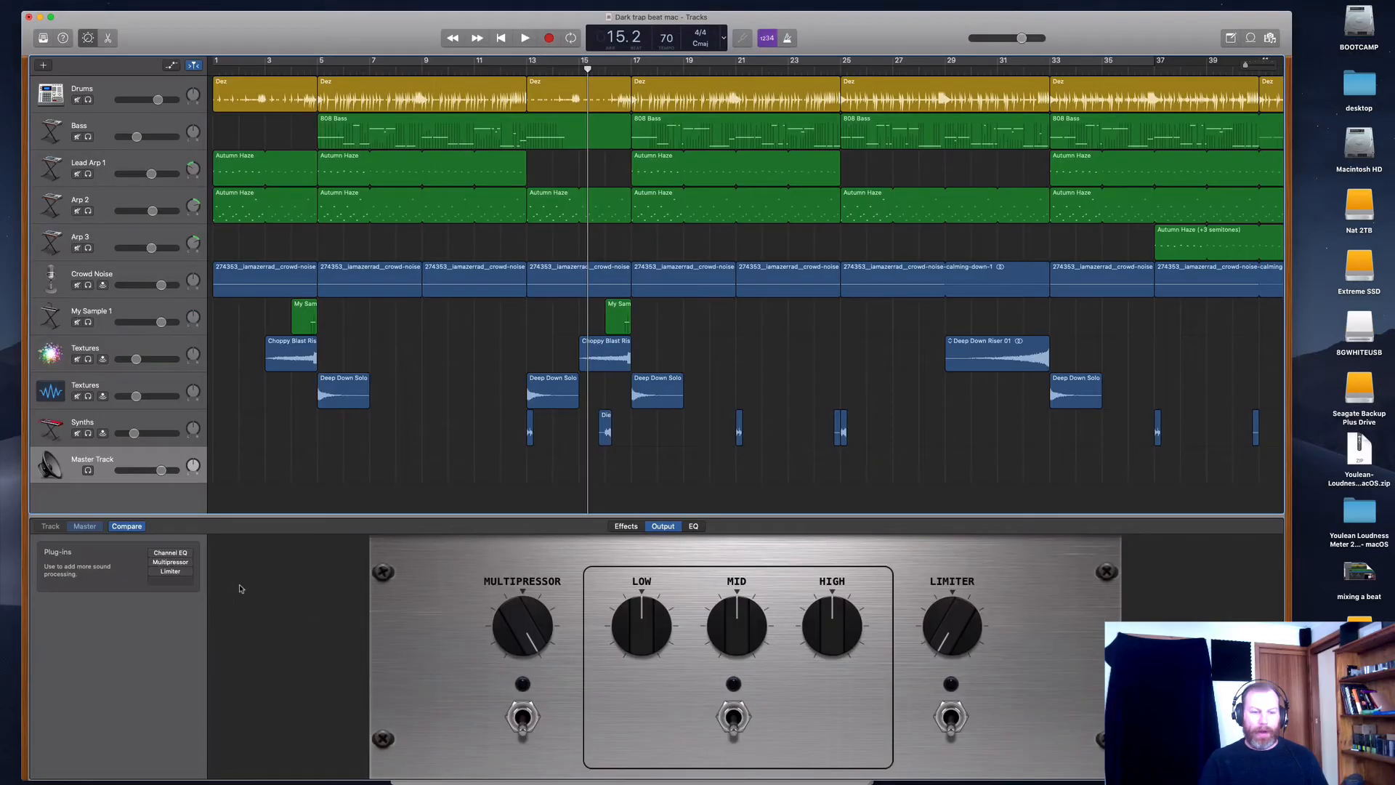
- Insert Youlean Loudness Meter 2 in the Master Track's empty plug-in slot, accepting lowered security settings and disabling update news
{"action": "left_click", "coordinate": [170, 579]}
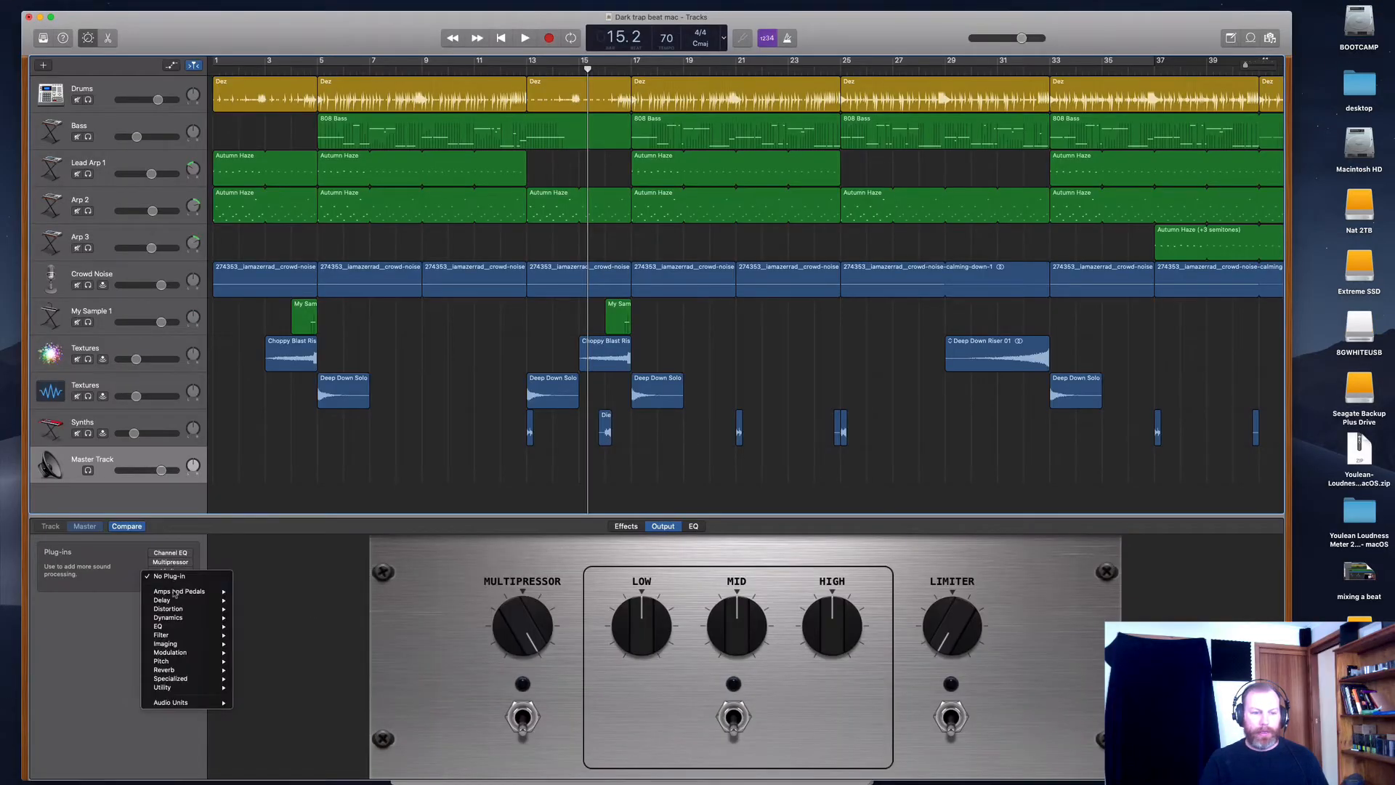
{"action": "mouse_move", "coordinate": [192, 703]}
{"action": "mouse_move", "coordinate": [258, 711]}
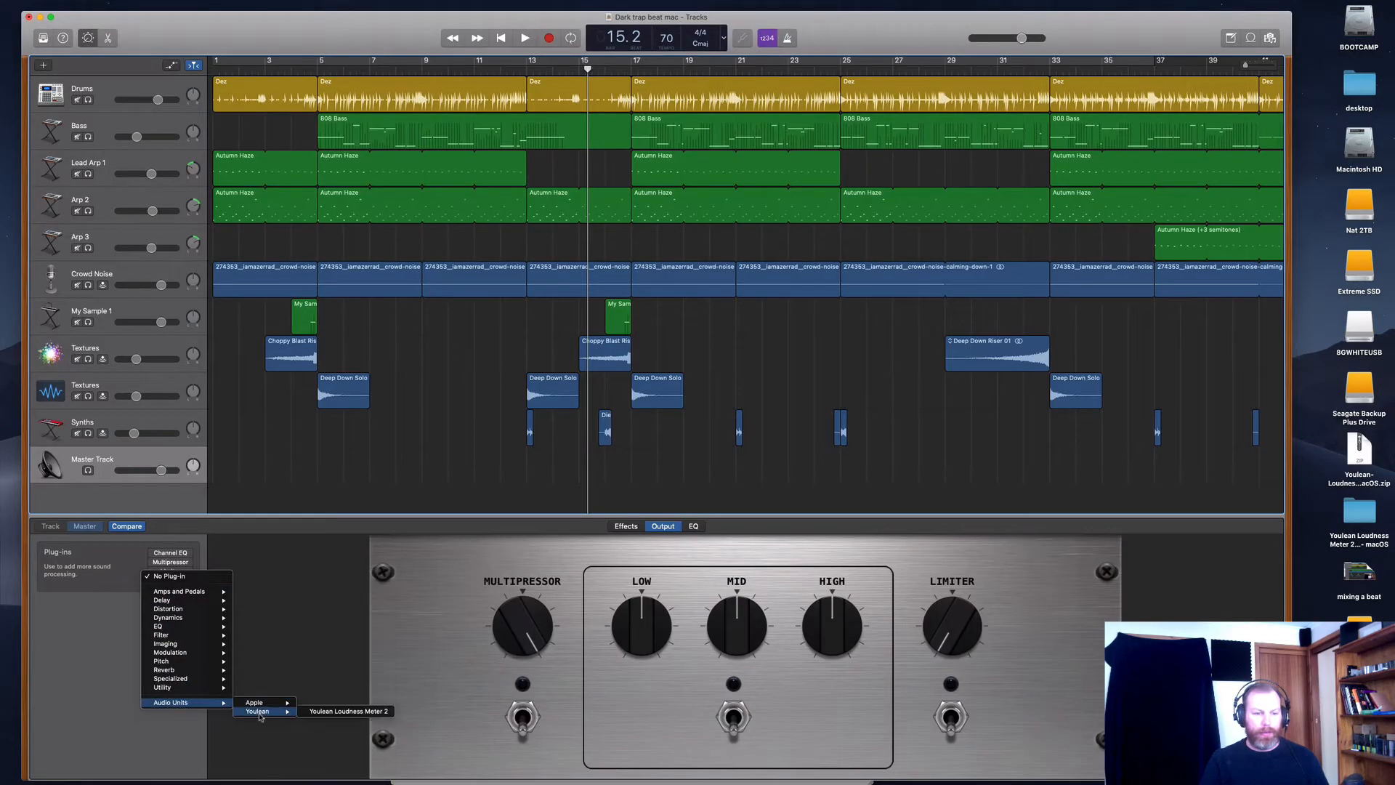
{"action": "left_click", "coordinate": [335, 711]}
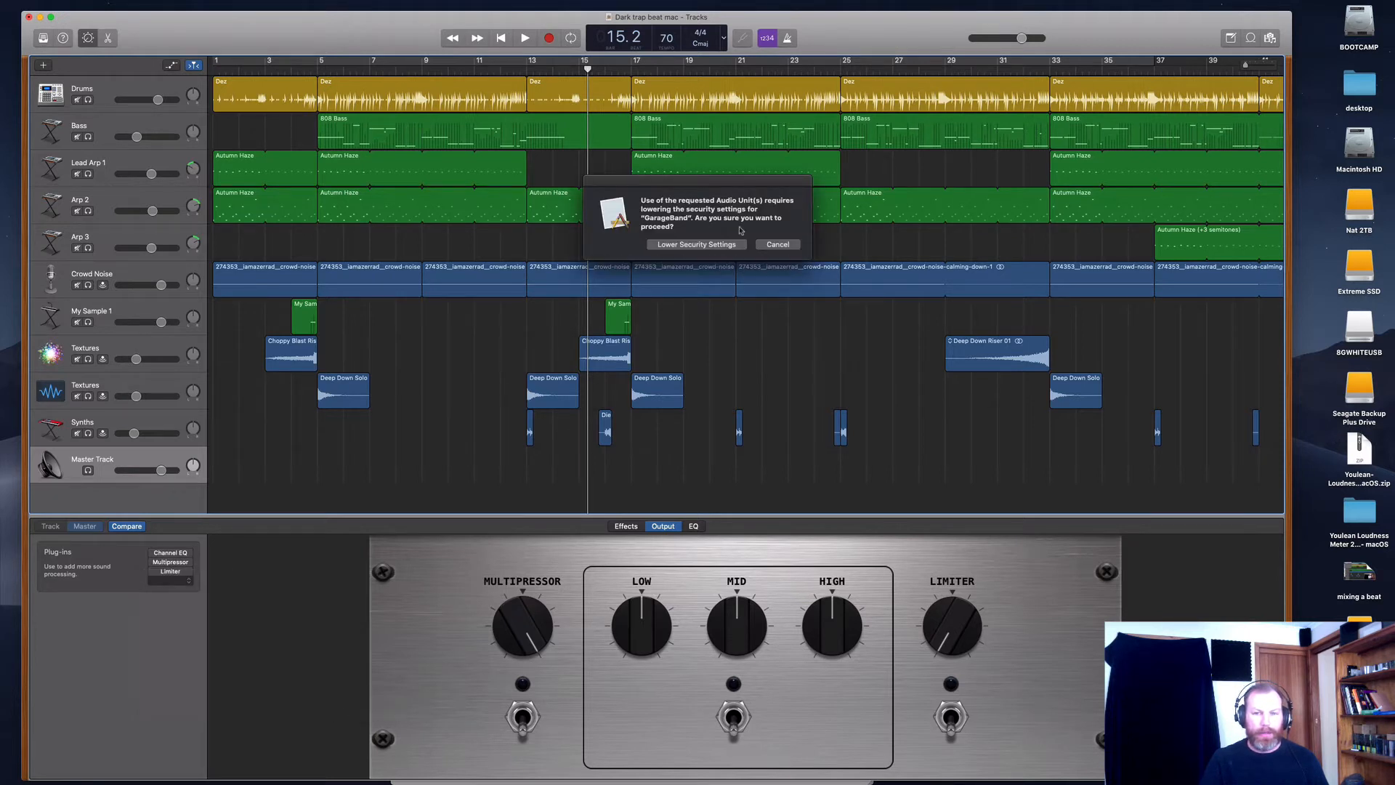
{"action": "left_click", "coordinate": [737, 247]}
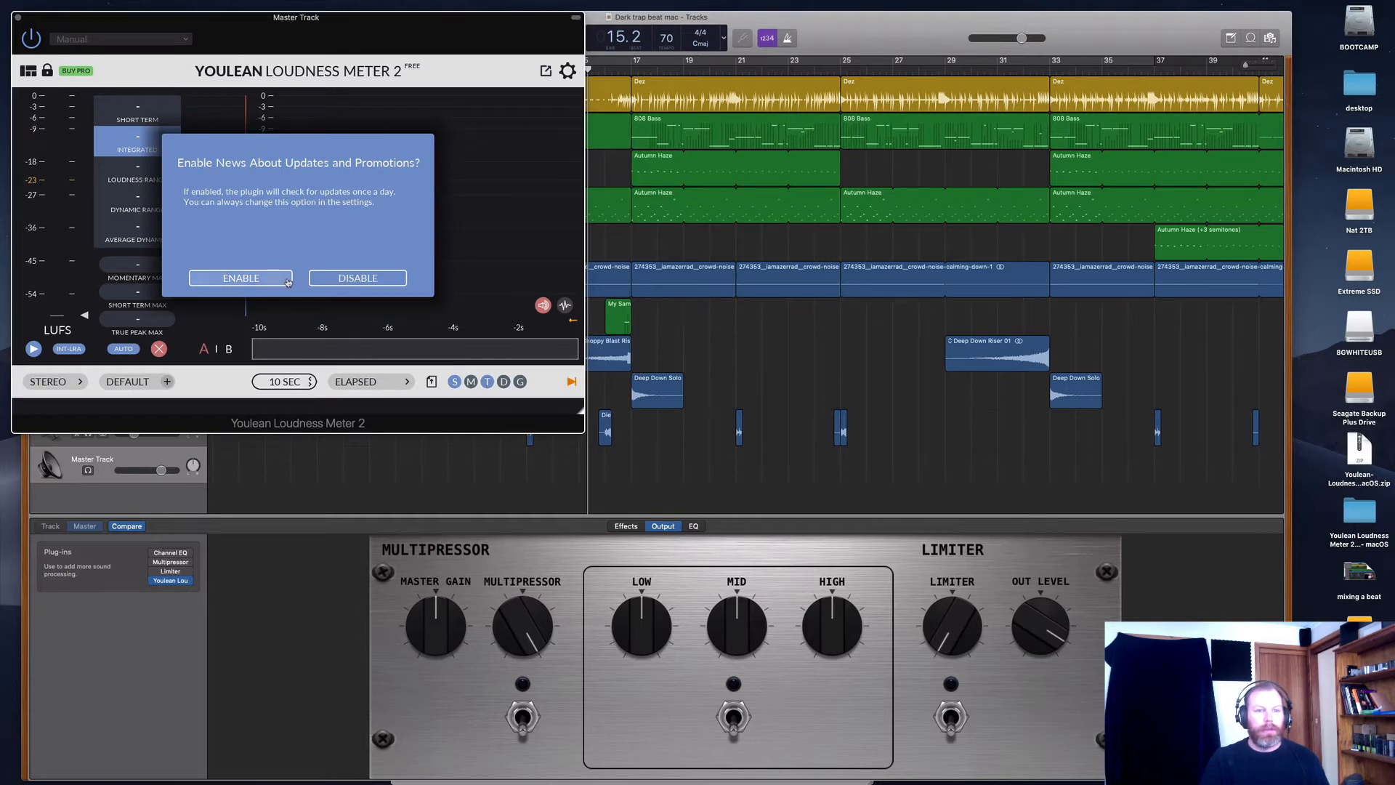
{"action": "left_click", "coordinate": [320, 277]}
- Move the loudness meter aside and play the beat from bar 5 to measure its loudness
{"action": "left_click_drag", "start_coordinate": [417, 22], "coordinate": [1055, 306]}
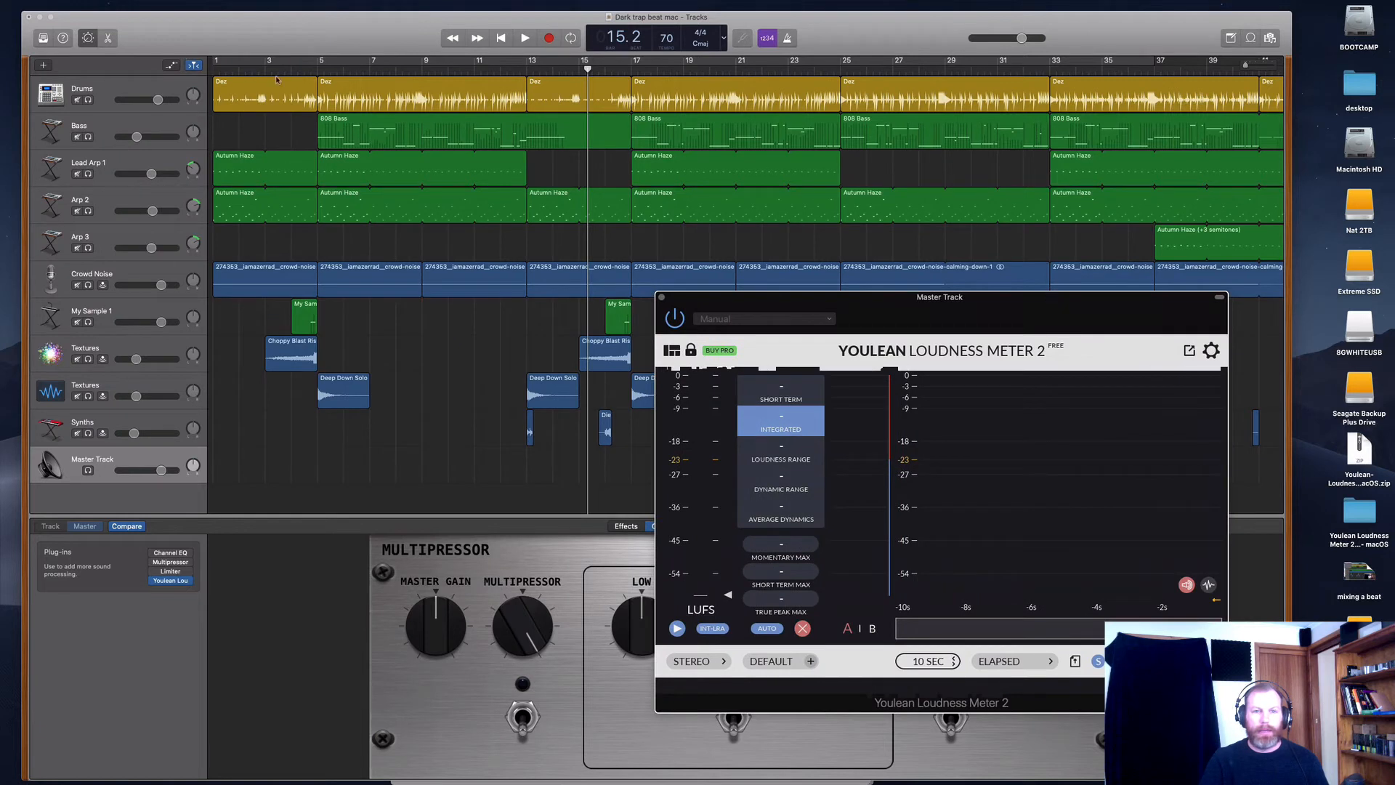
{"action": "left_click_drag", "start_coordinate": [875, 305], "coordinate": [982, 282]}
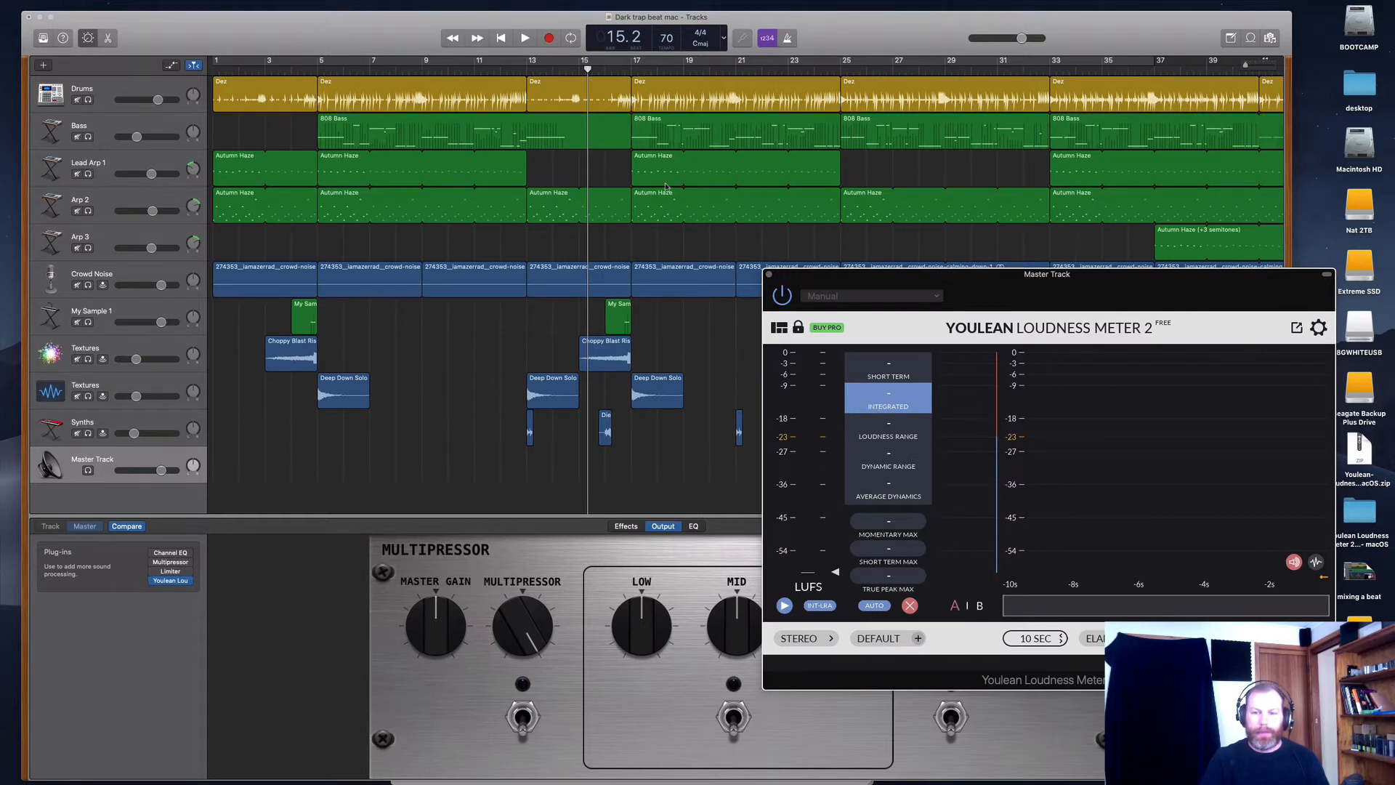
{"action": "left_click", "coordinate": [448, 69]}
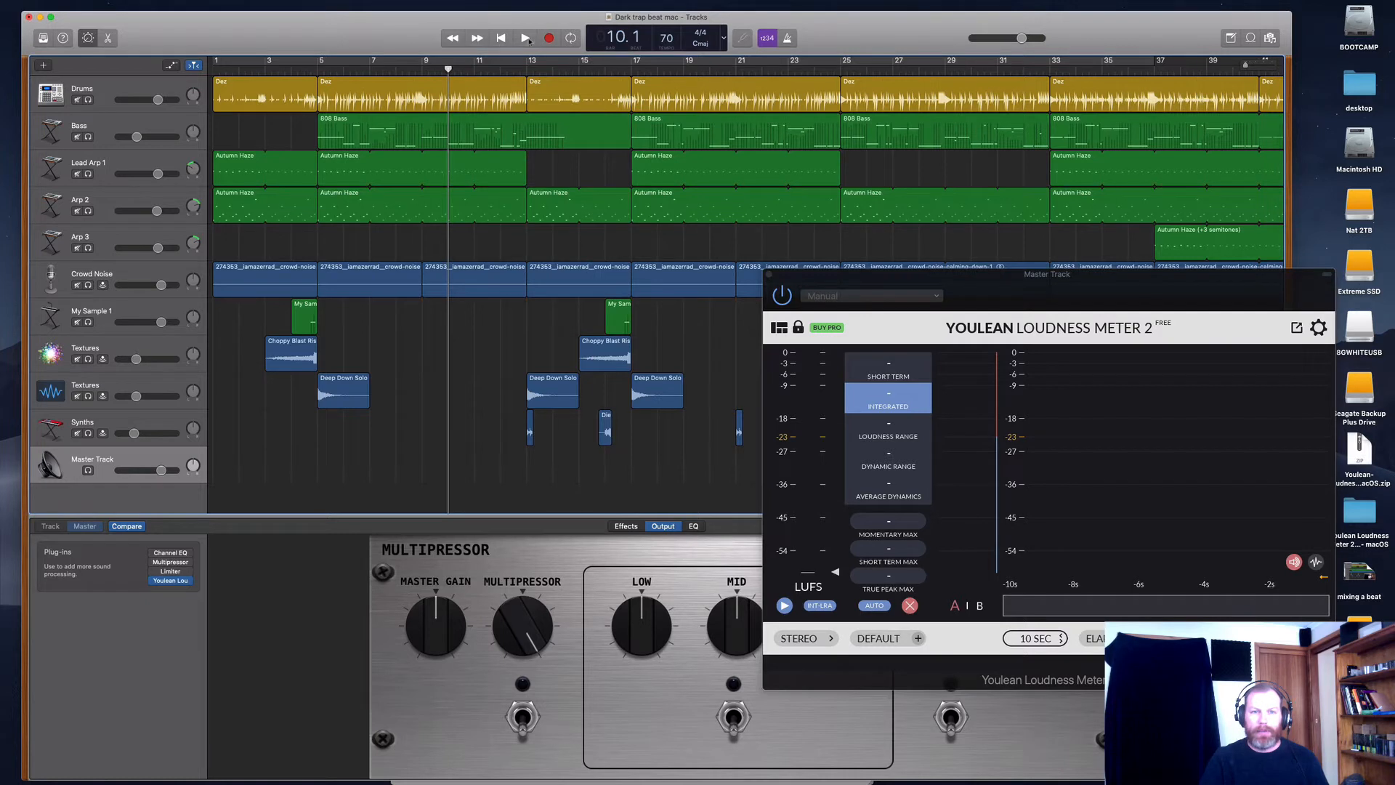
{"action": "left_click", "coordinate": [320, 69]}
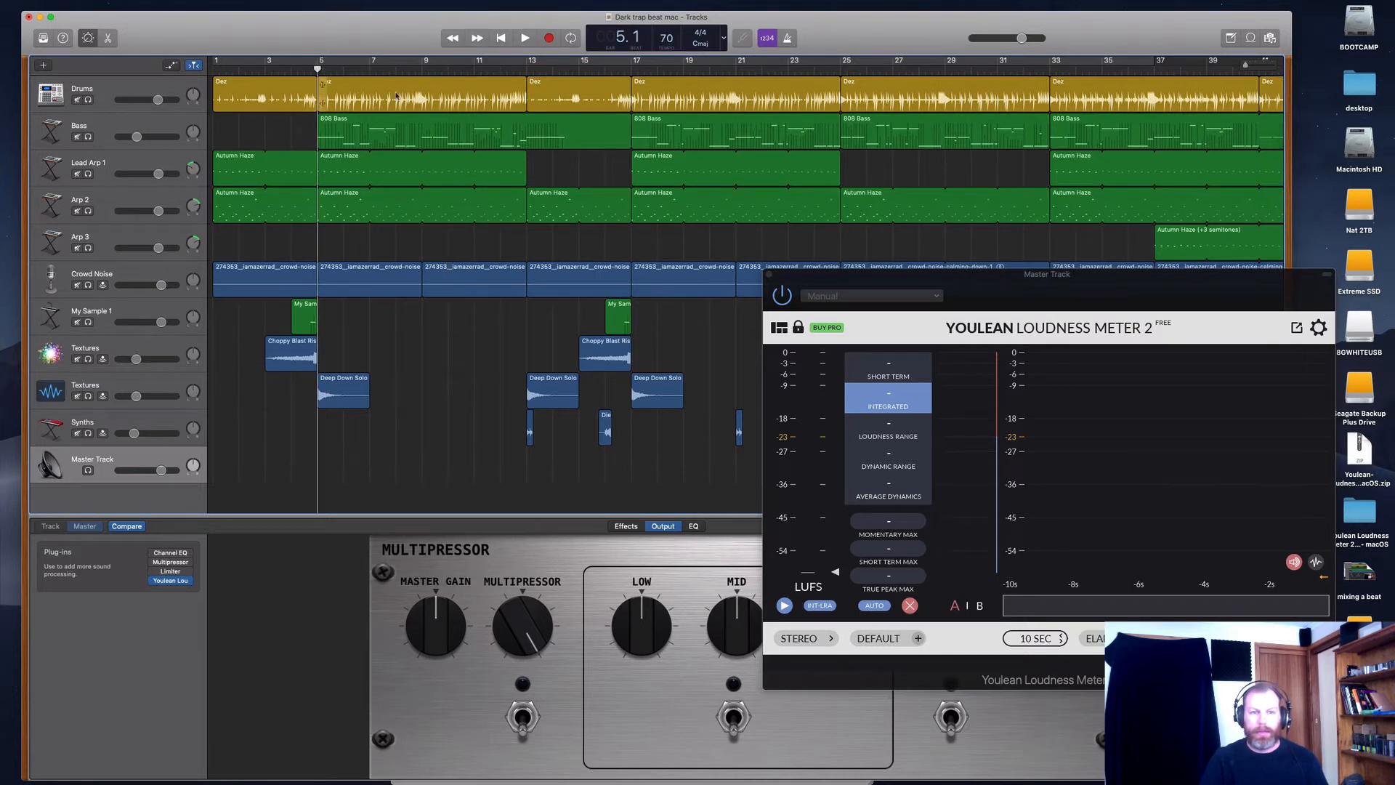
{"action": "left_click", "coordinate": [525, 39]}
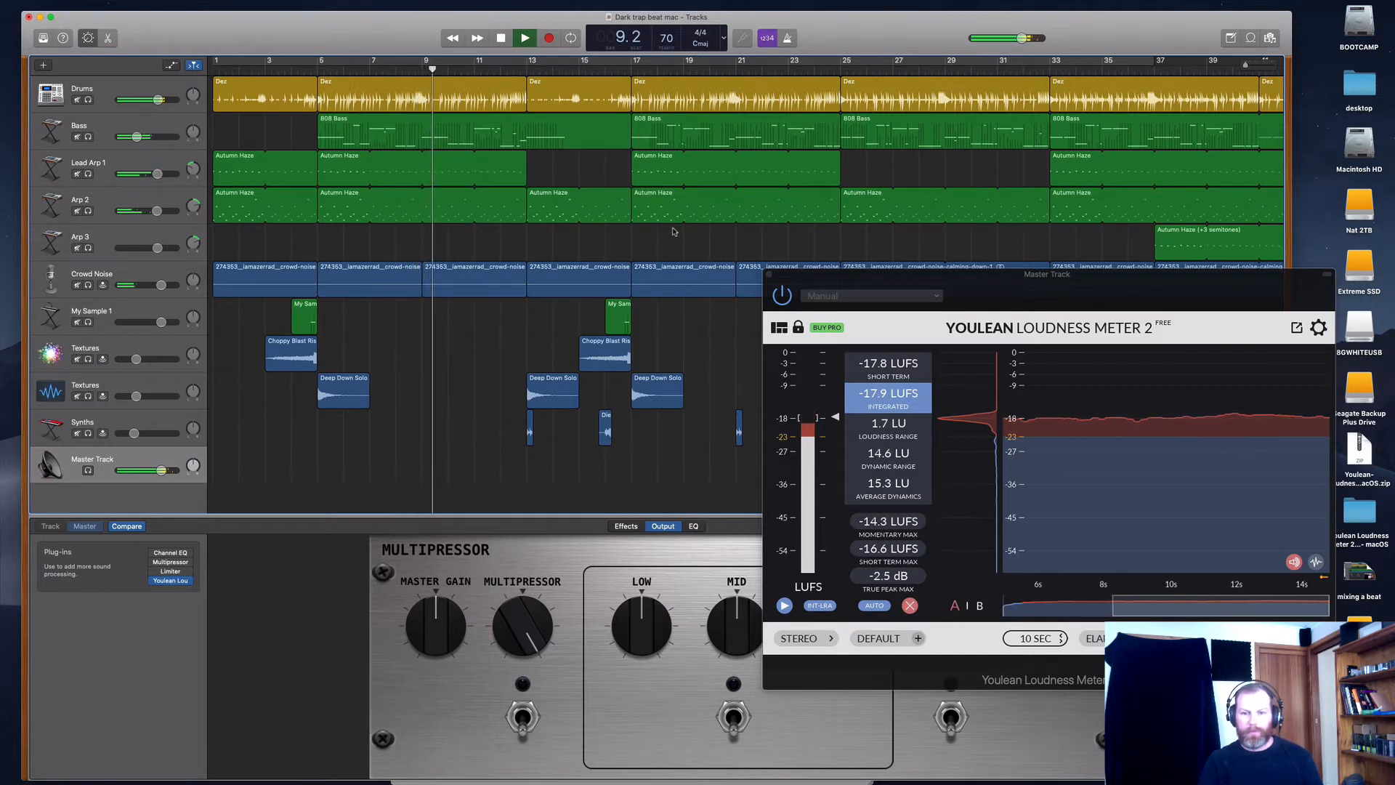
{"action": "key", "text": "space"}
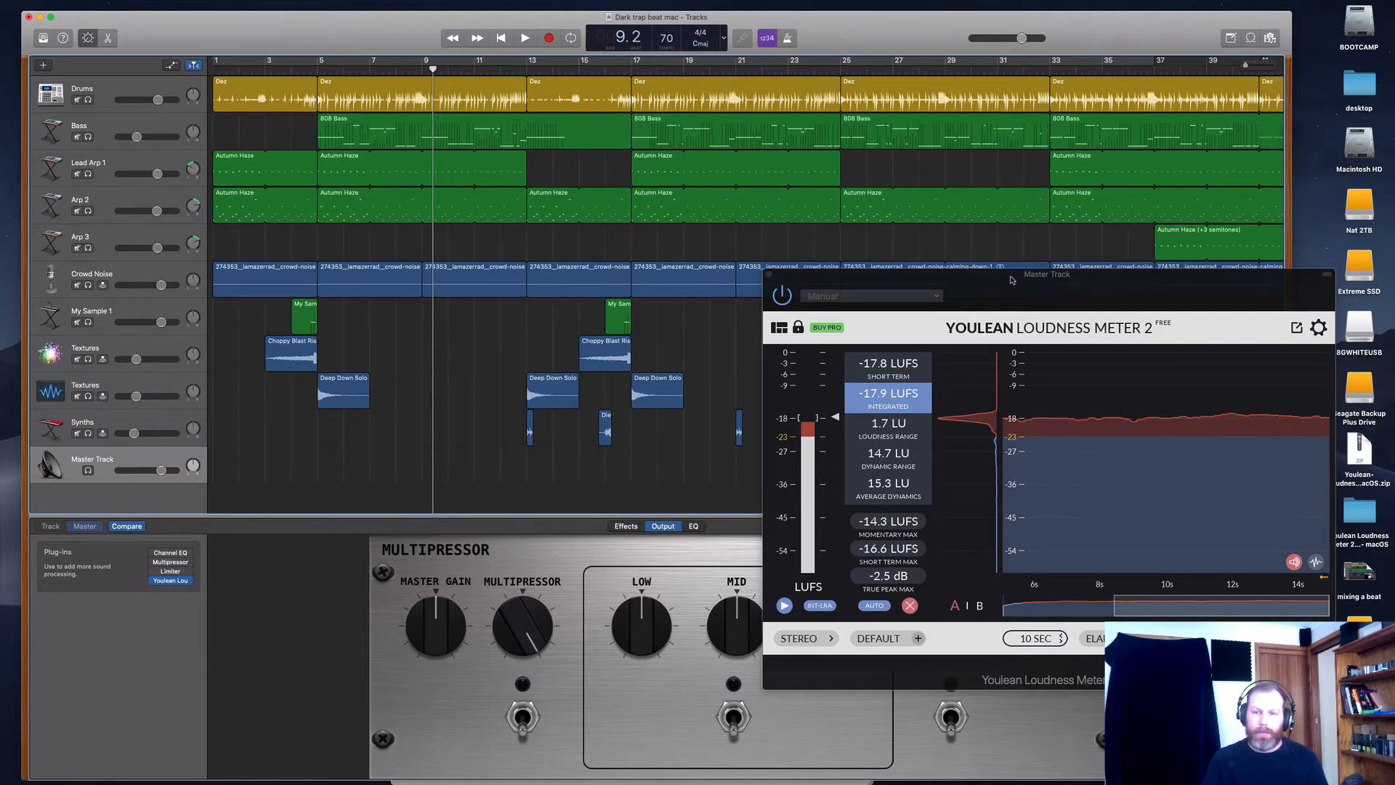
- Put the loudness meter window away and start playback from bar 5
{"action": "left_click_drag", "start_coordinate": [1012, 279], "coordinate": [1048, 376]}
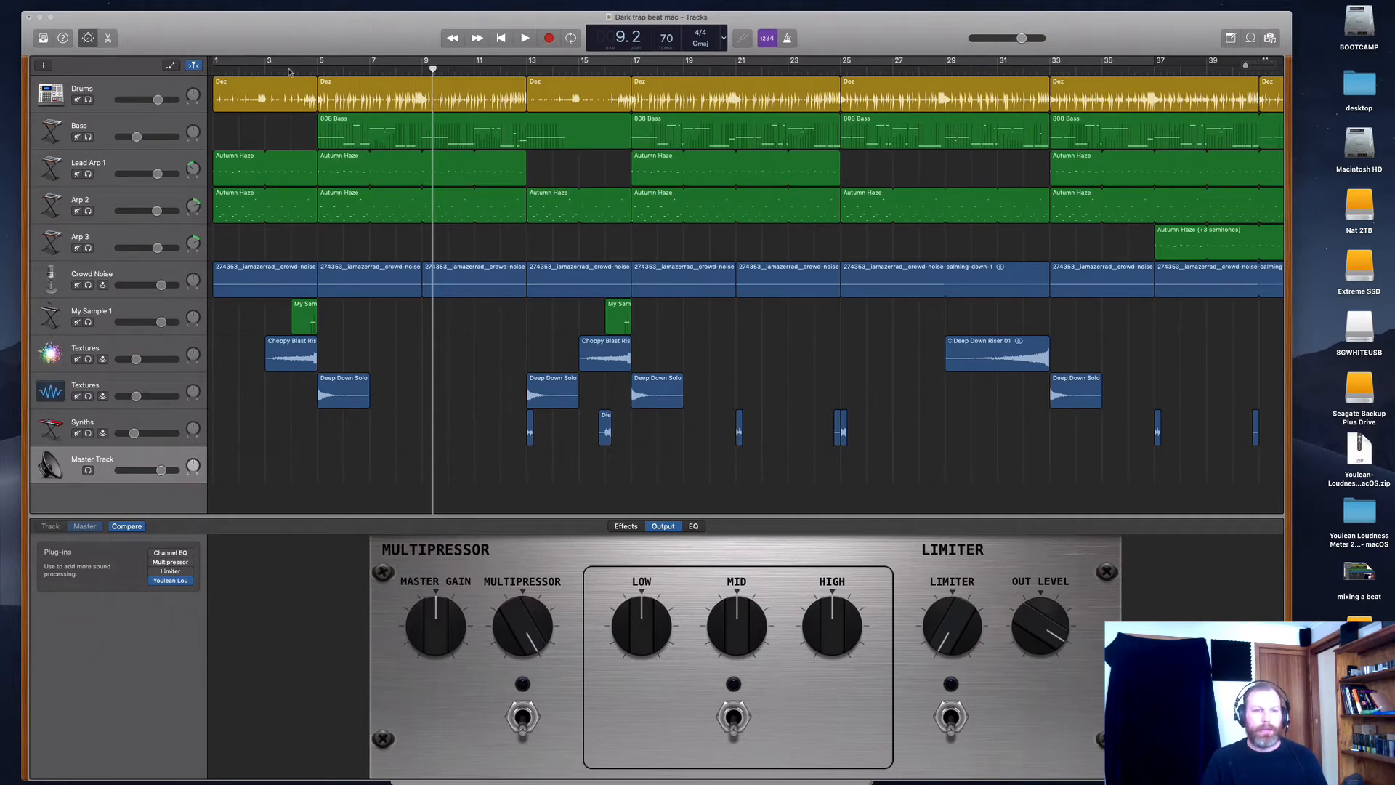
{"action": "left_click", "coordinate": [320, 69]}
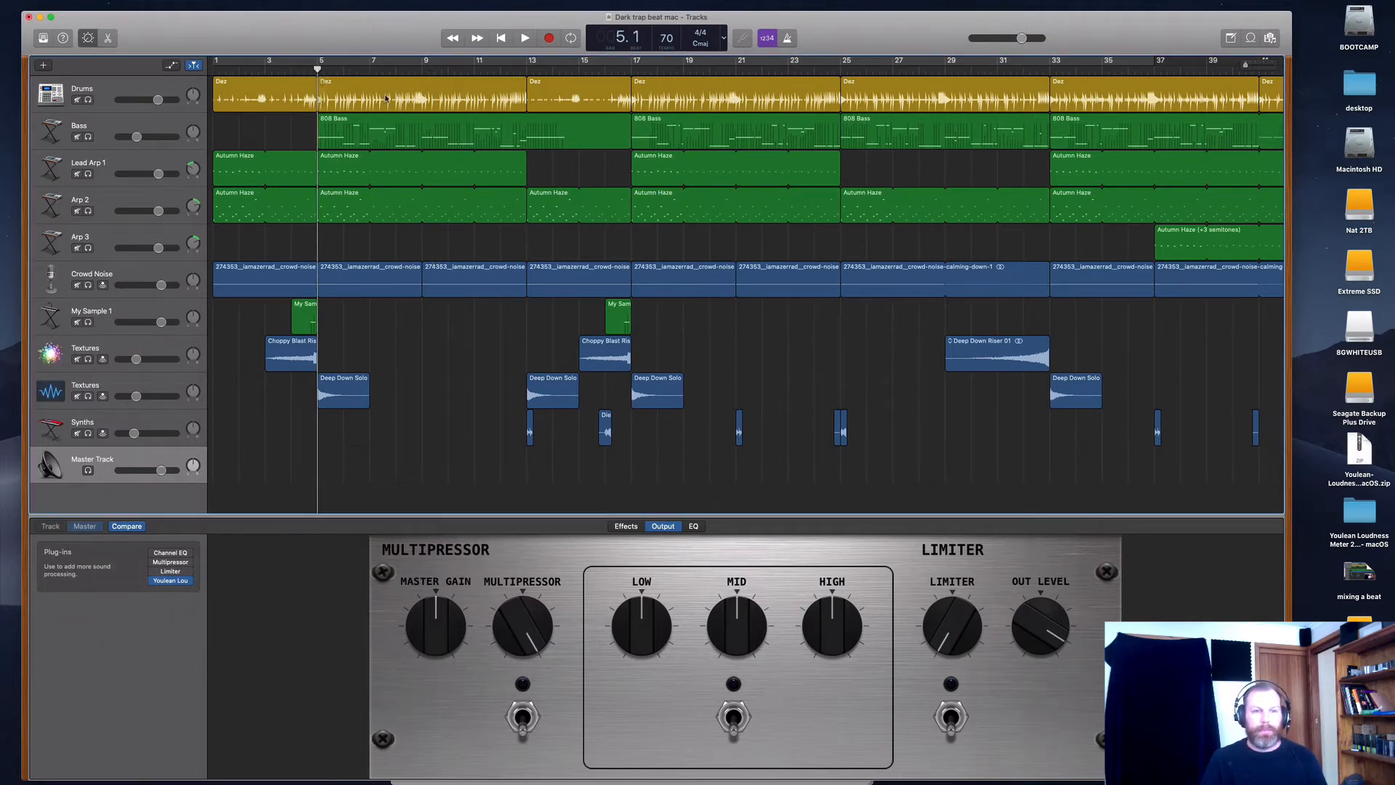
{"action": "key", "text": "space"}
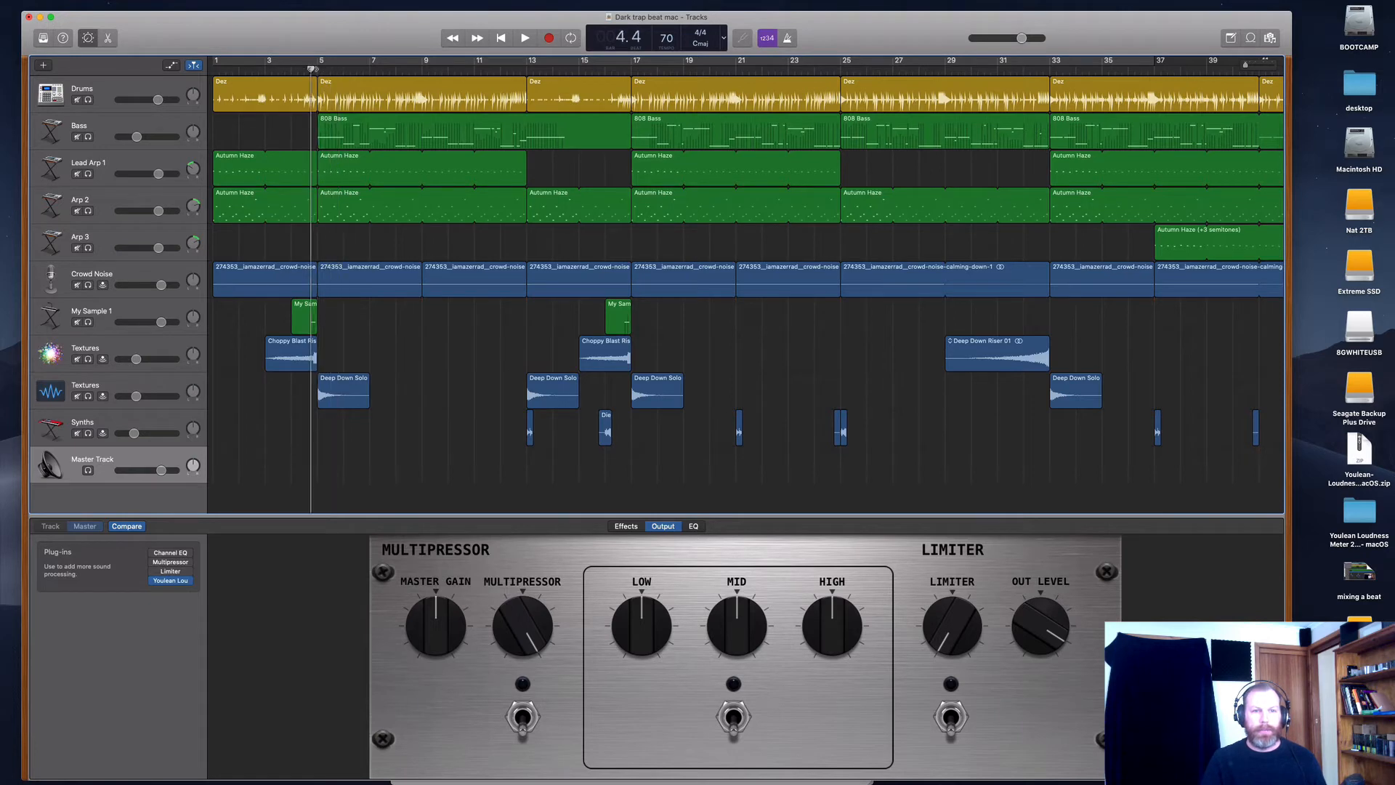
- Select the Drums track and listen to the opening of the beat
{"action": "double_click", "coordinate": [69, 87]}
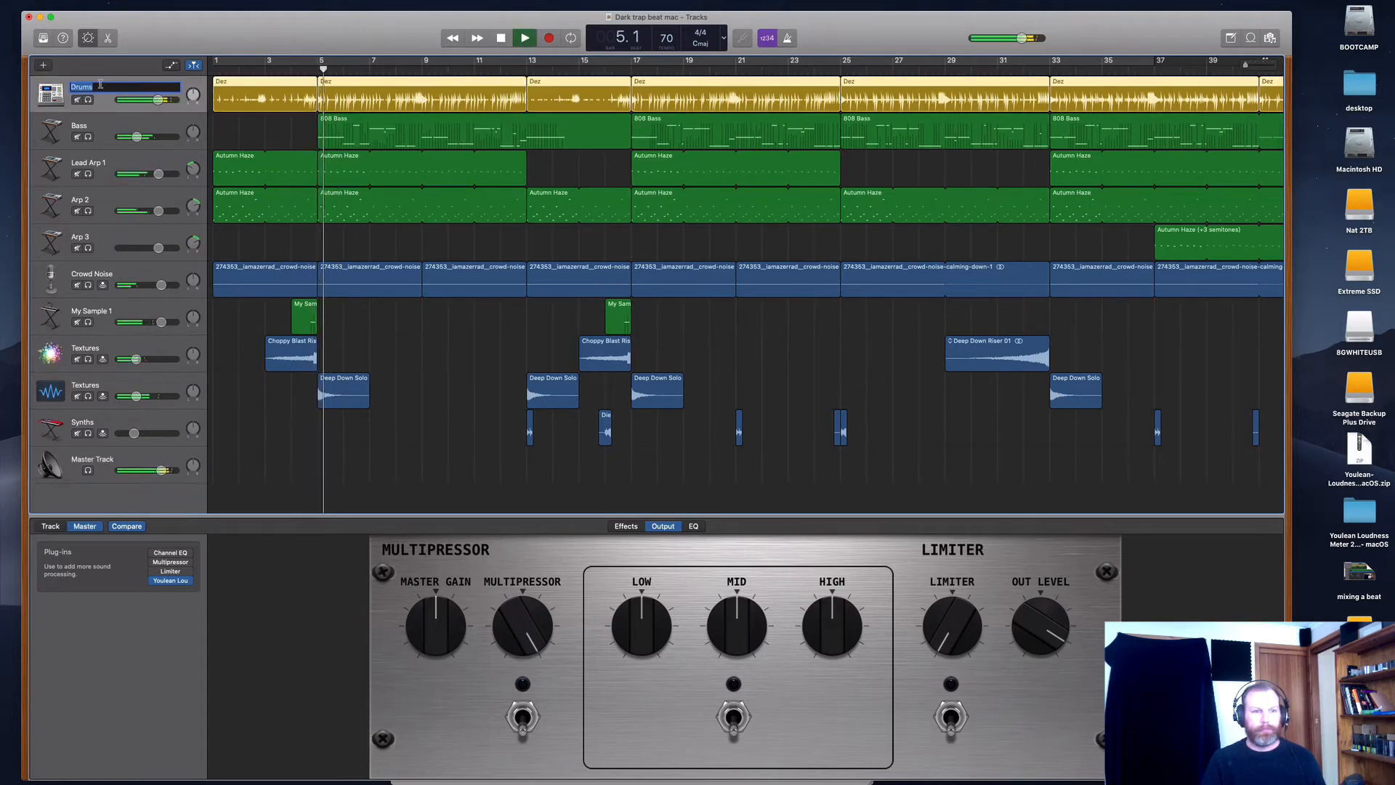
{"action": "double_click", "coordinate": [58, 88]}
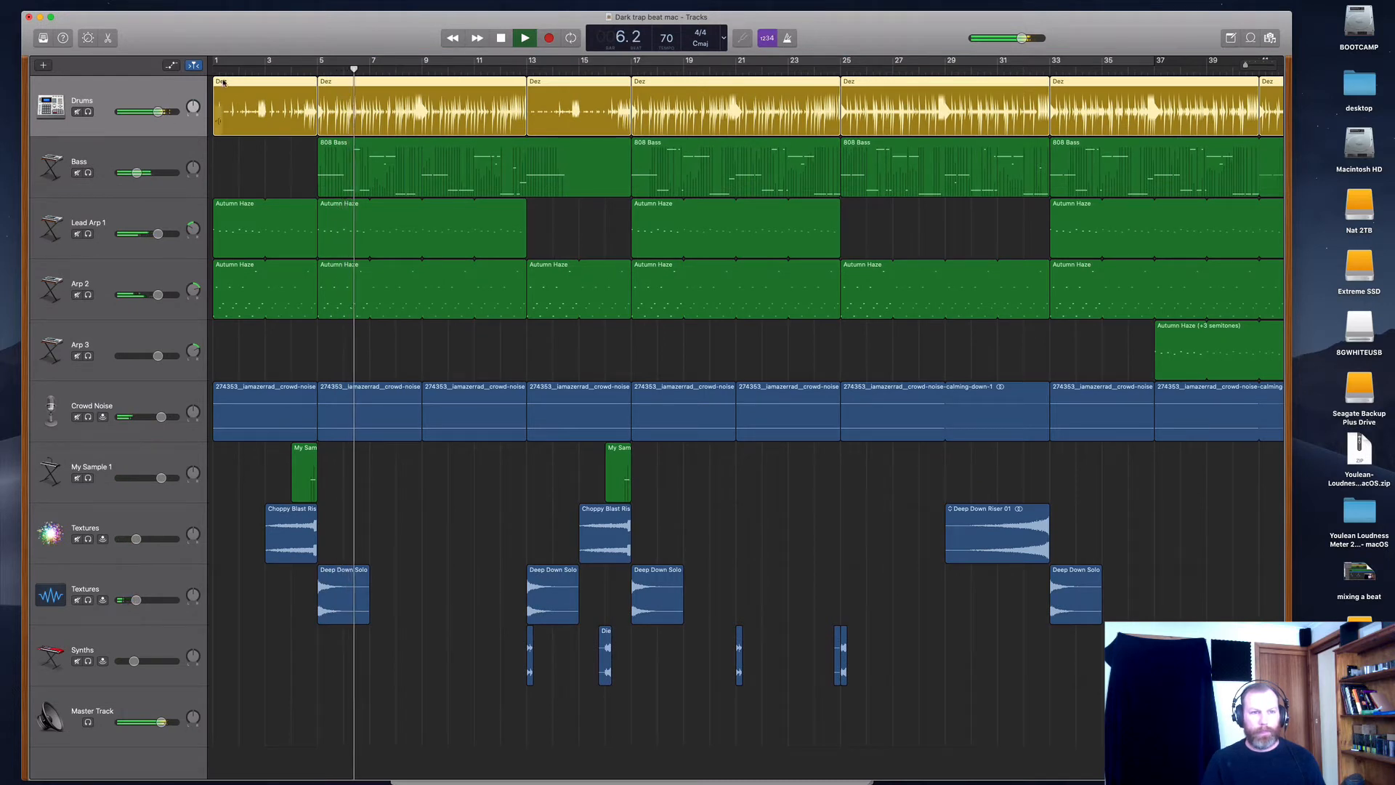
{"action": "key", "text": "space"}
{"action": "key", "text": "space"}
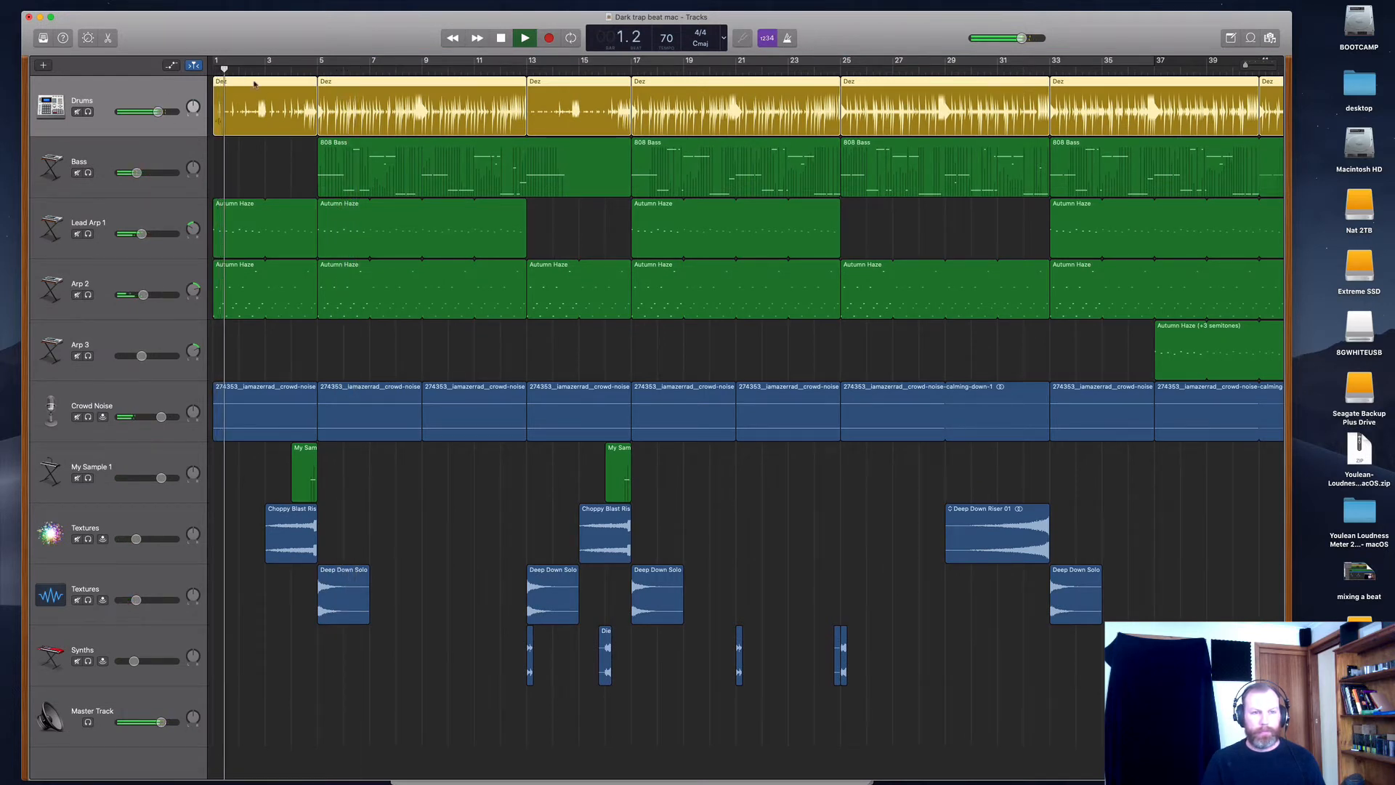
{"action": "key", "text": "space"}
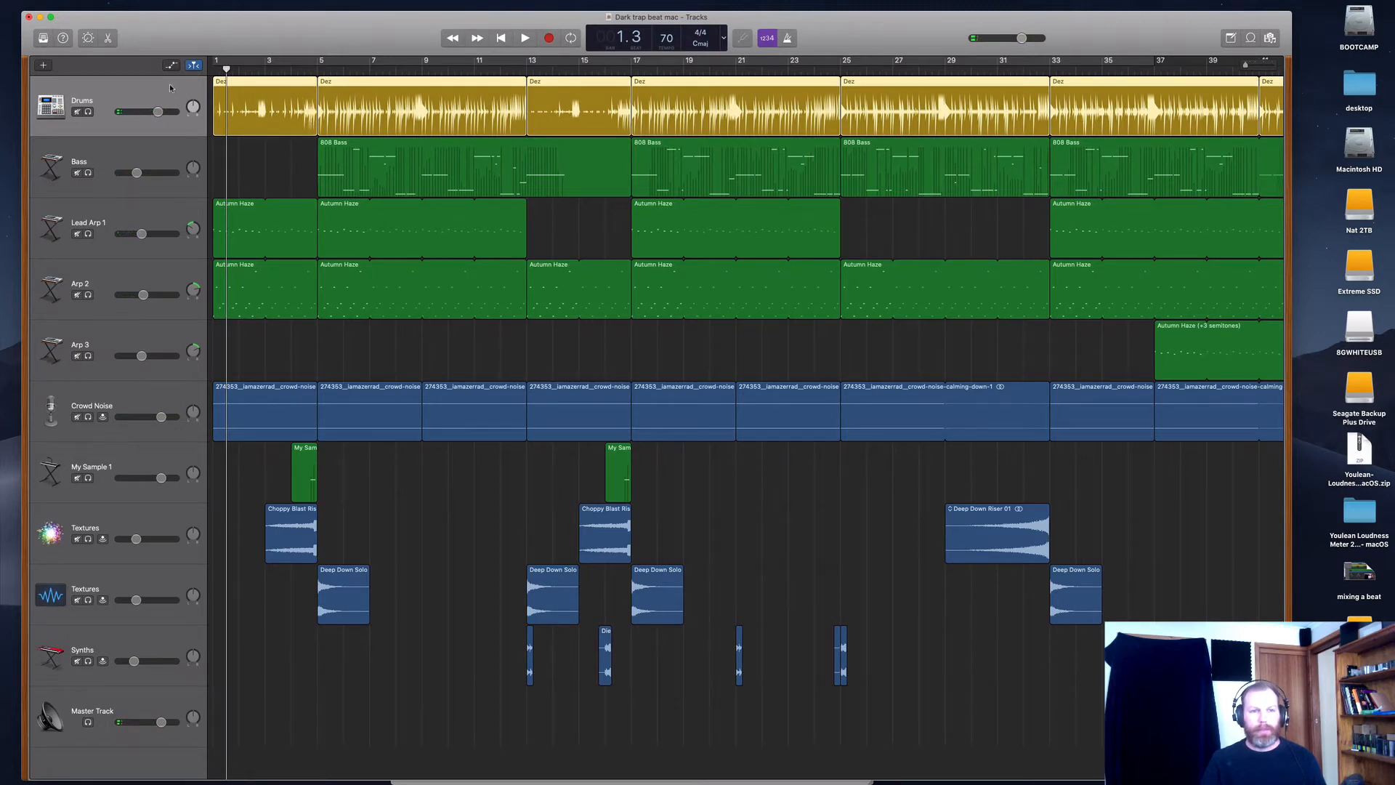
- Show the Drums track's own Smart Controls, adjust its Snare & Claps level, and audition the beat briefly
{"action": "key", "text": "b"}
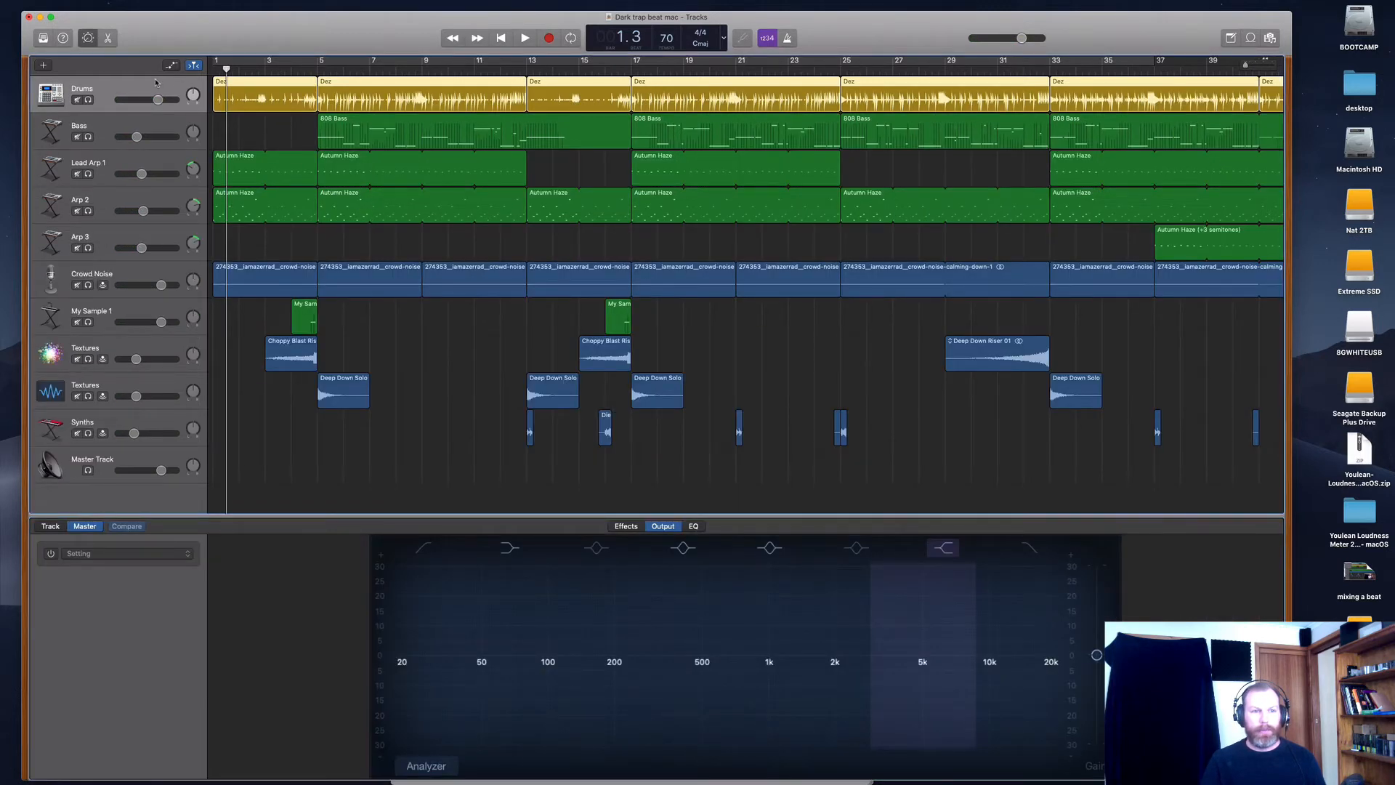
{"action": "key", "text": "b"}
{"action": "key", "text": "b"}
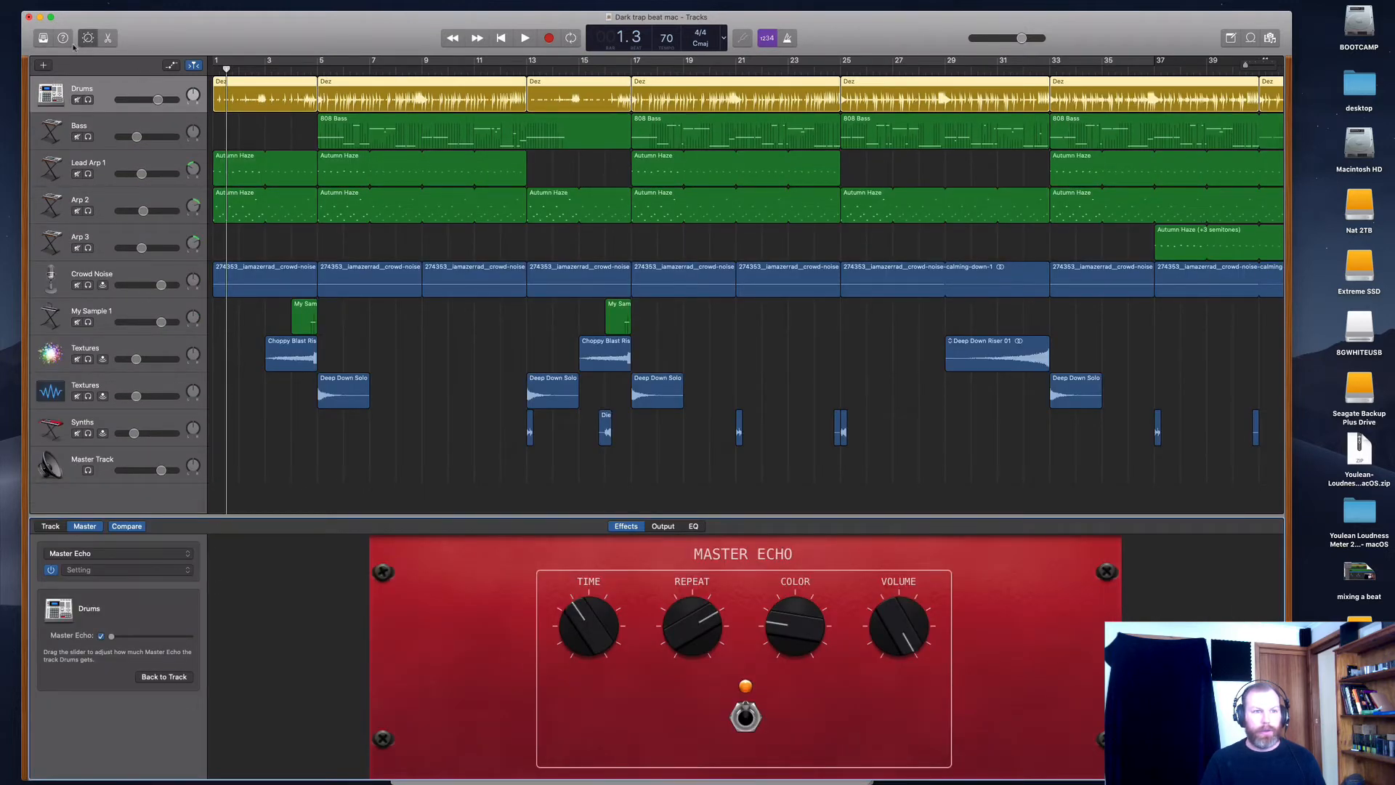
{"action": "key", "text": "b"}
{"action": "key", "text": "b"}
{"action": "left_click", "coordinate": [51, 526]}
{"action": "left_click", "coordinate": [85, 526]}
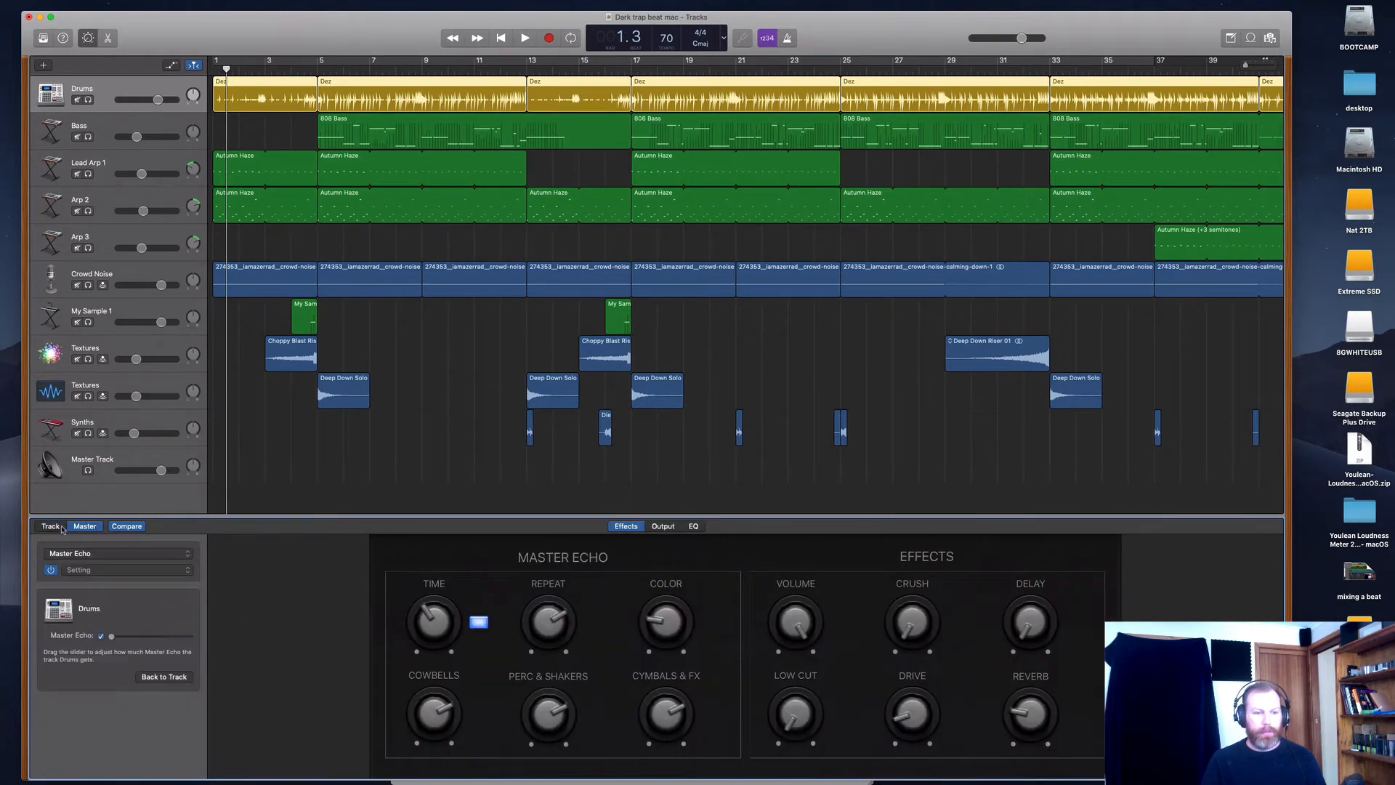
{"action": "left_click", "coordinate": [51, 525]}
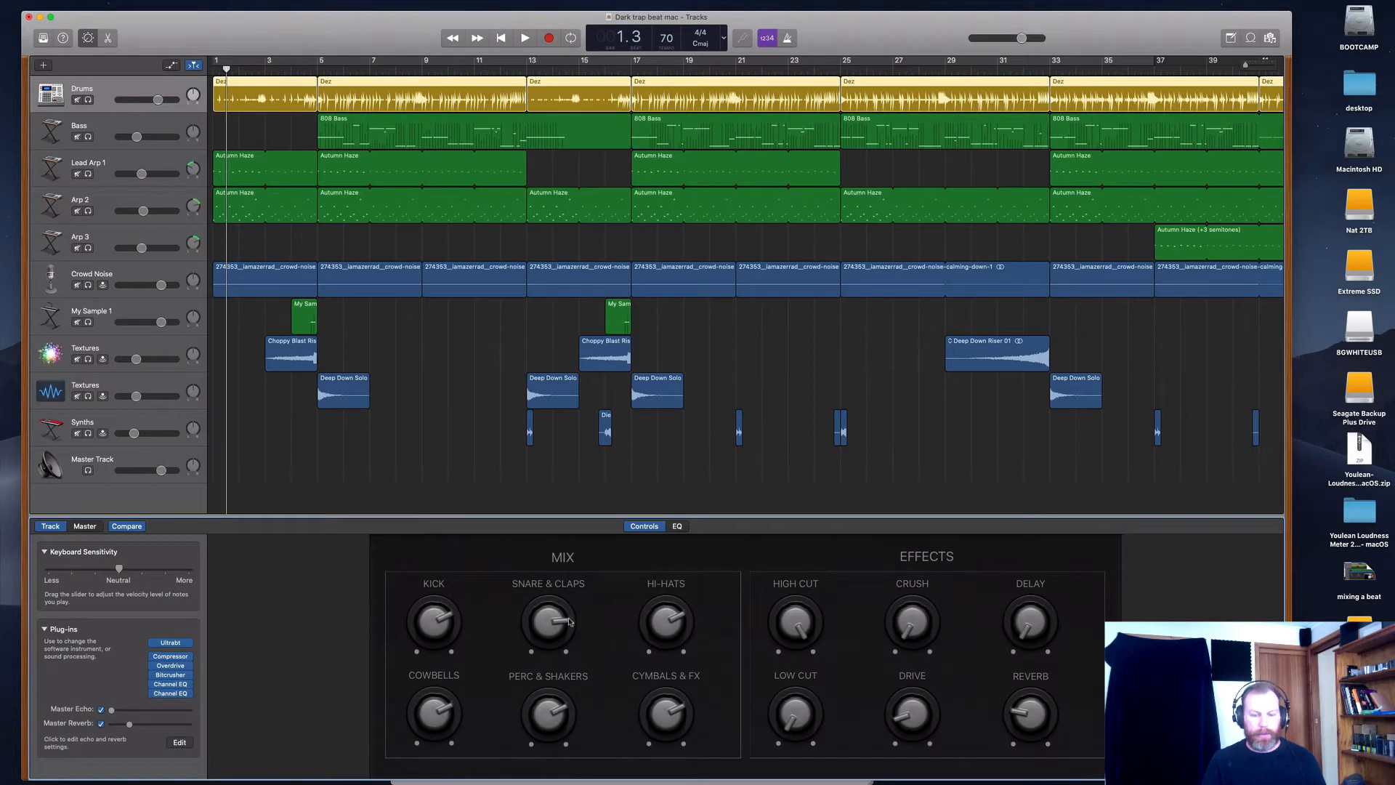
{"action": "left_click_drag", "start_coordinate": [550, 619], "coordinate": [551, 610]}
{"action": "key", "text": "space"}
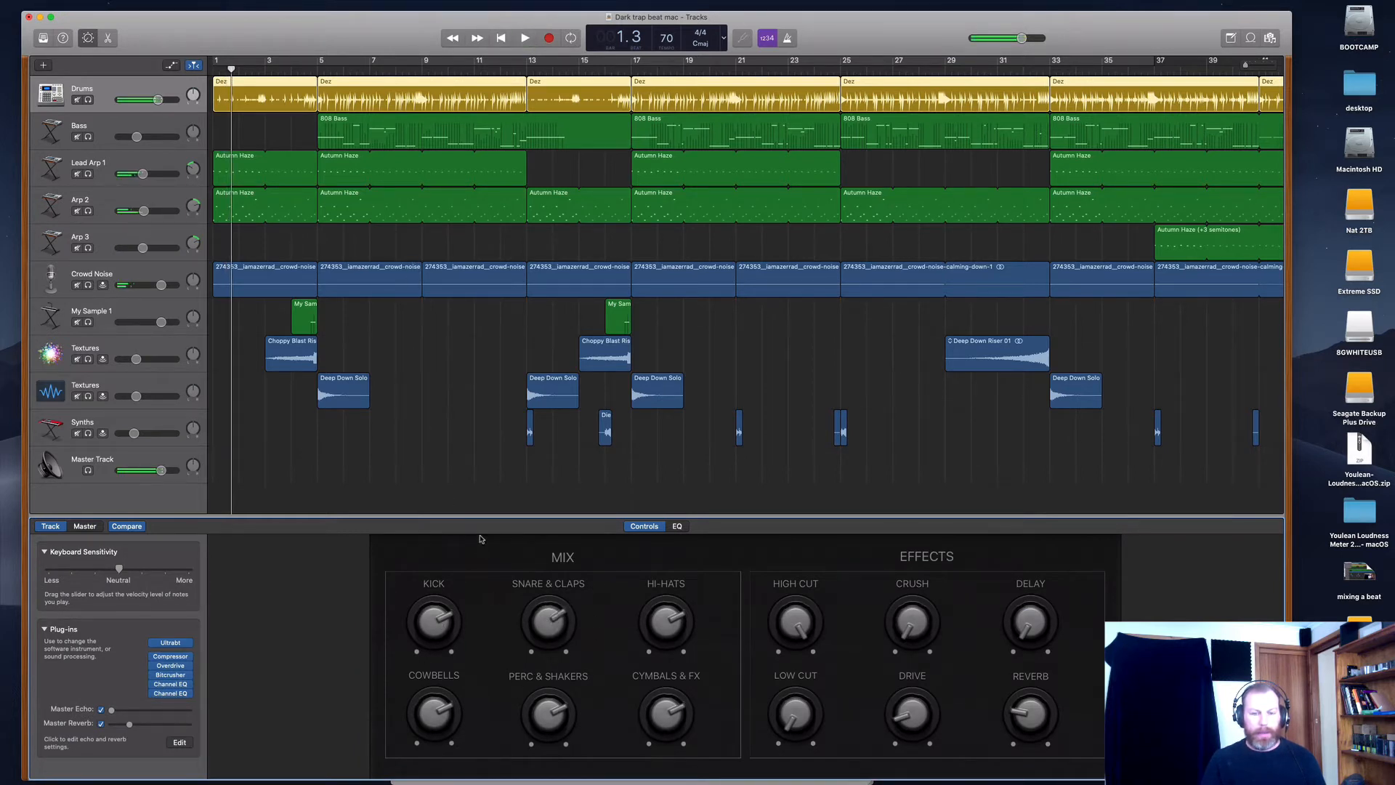
- Check the Drums track's EQ, return to its controls, and bypass the Overdrive plug-in
{"action": "left_click", "coordinate": [677, 526]}
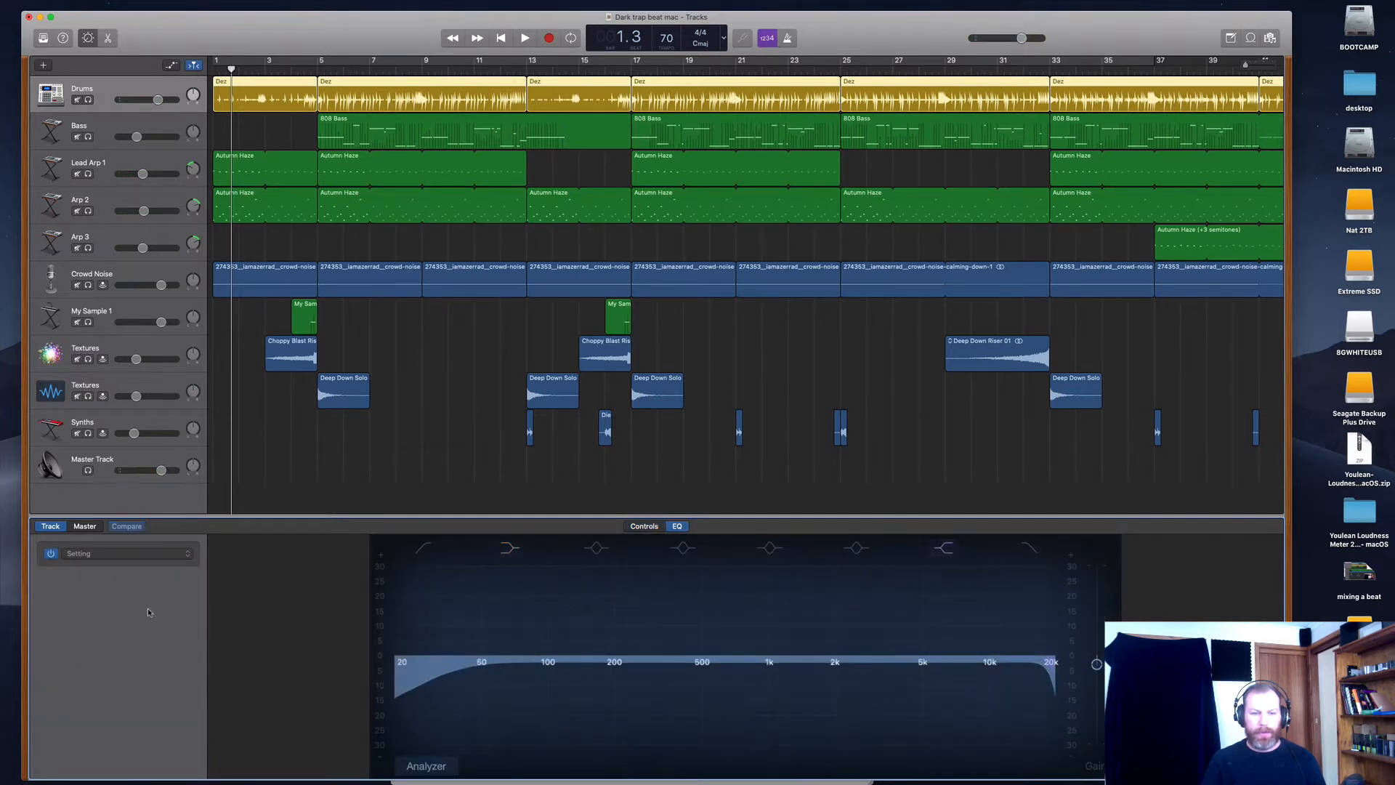
{"action": "left_click", "coordinate": [651, 529]}
{"action": "mouse_move", "coordinate": [154, 665]}
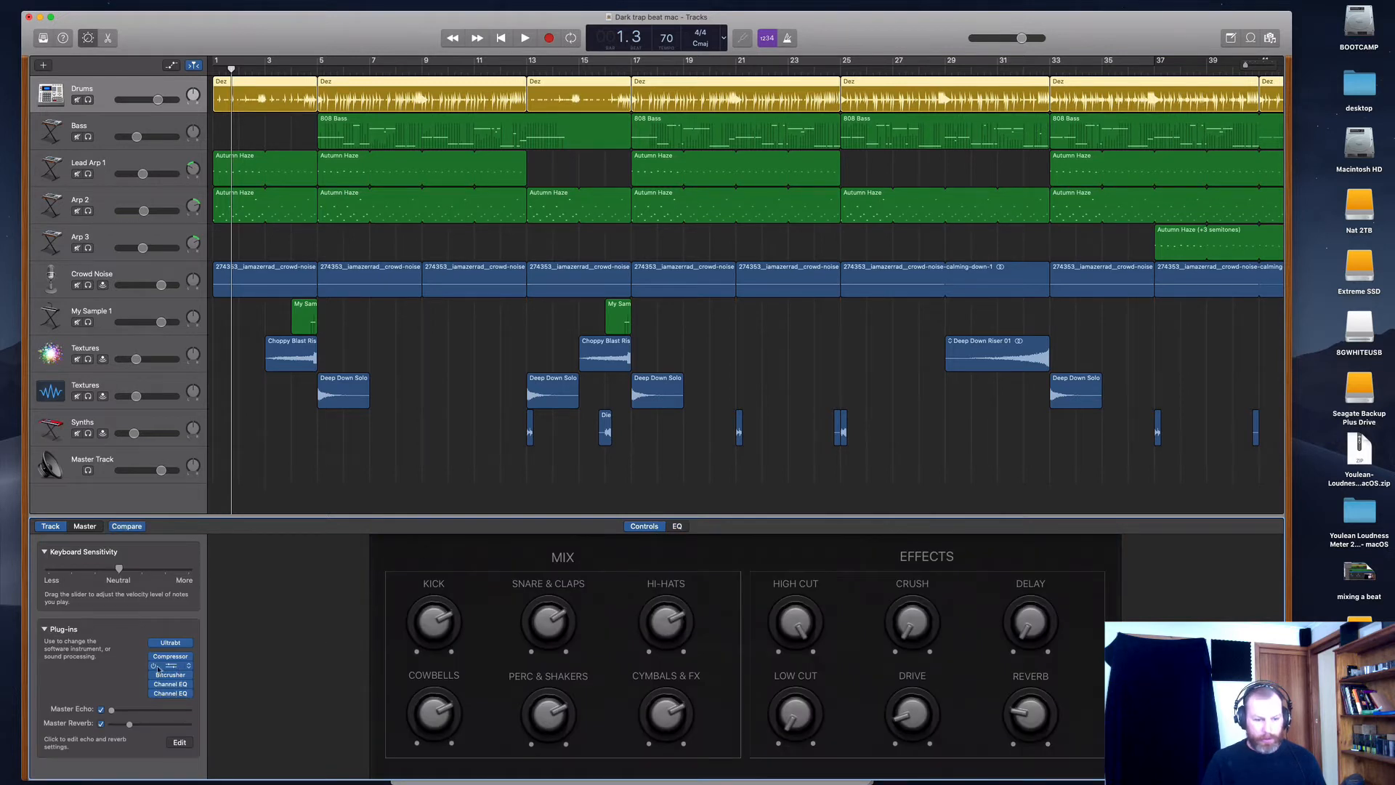
{"action": "left_click", "coordinate": [154, 664]}
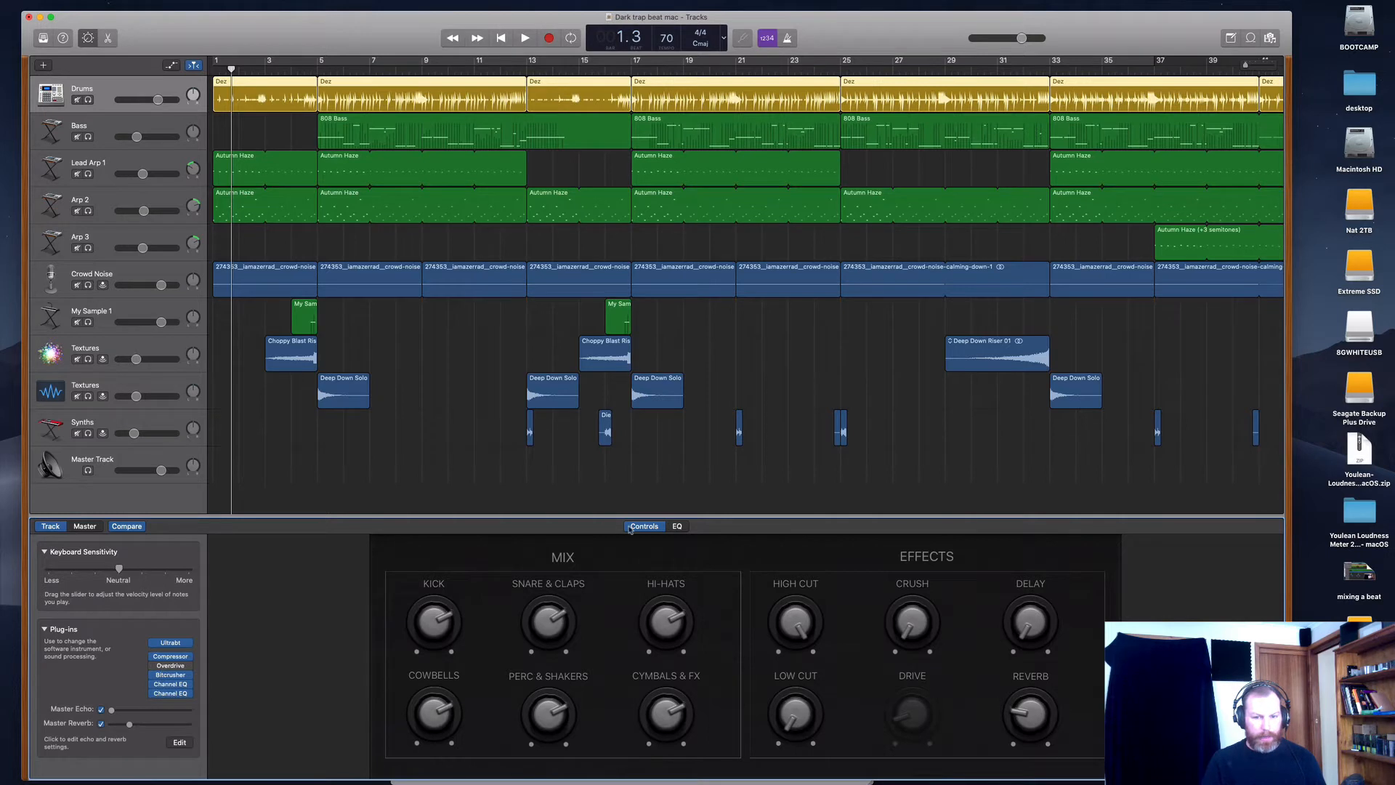
- Raise the low shelf gain in the Drums track's EQ and turn that band off
{"action": "left_click", "coordinate": [678, 526]}
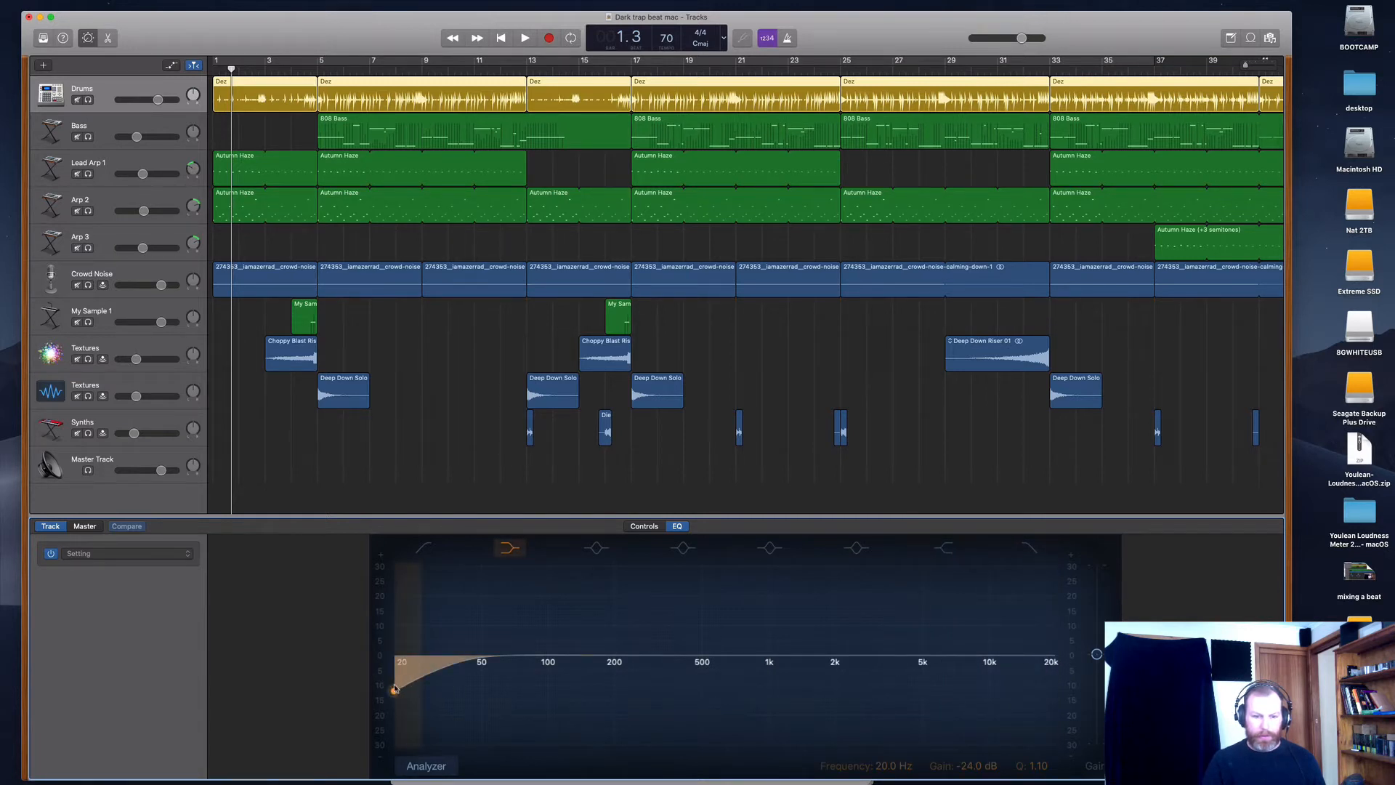
{"action": "left_click_drag", "start_coordinate": [393, 685], "coordinate": [388, 657]}
{"action": "left_click", "coordinate": [509, 549]}
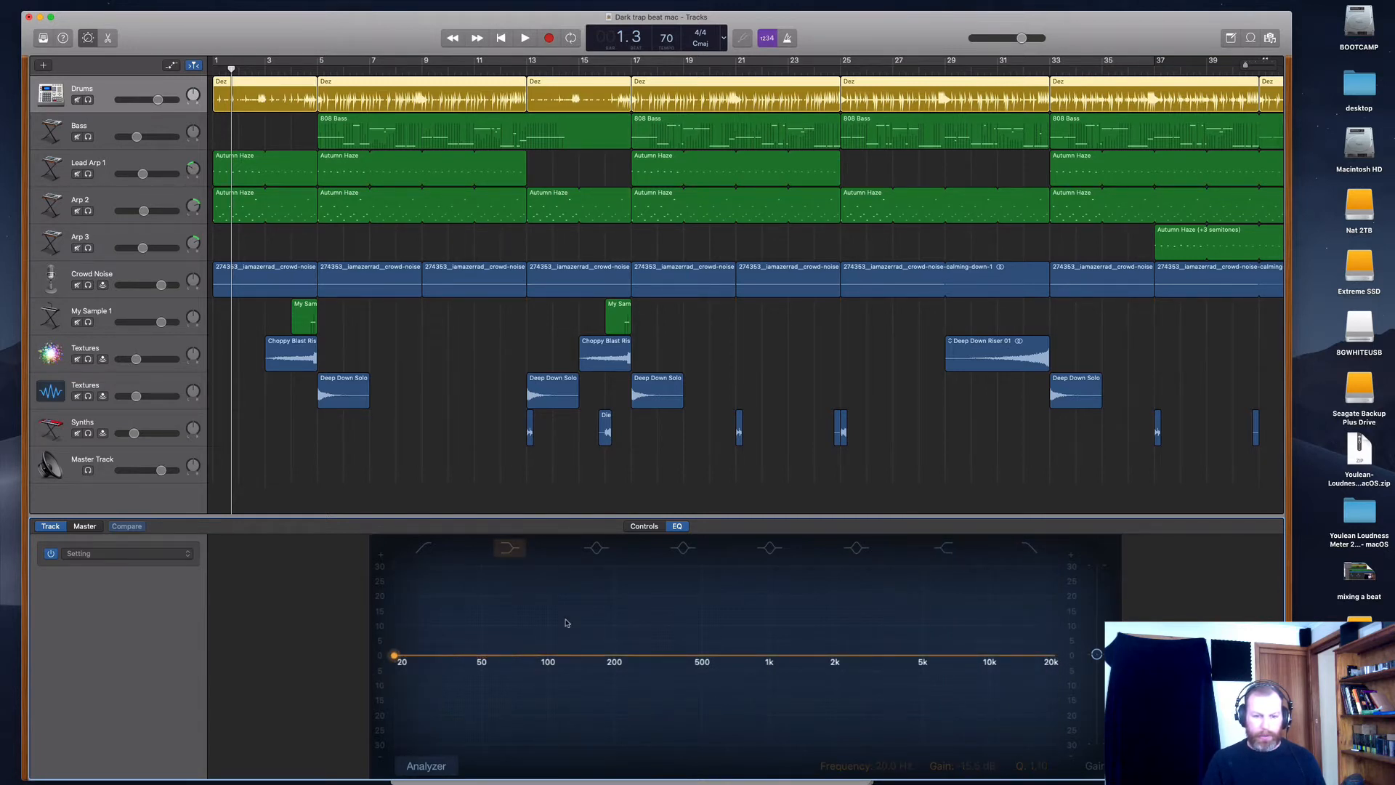
- Enable the high cut band in the Drums track's EQ and set its frequency to about 6400 Hz
{"action": "left_click_drag", "start_coordinate": [1097, 654], "coordinate": [1098, 654]}
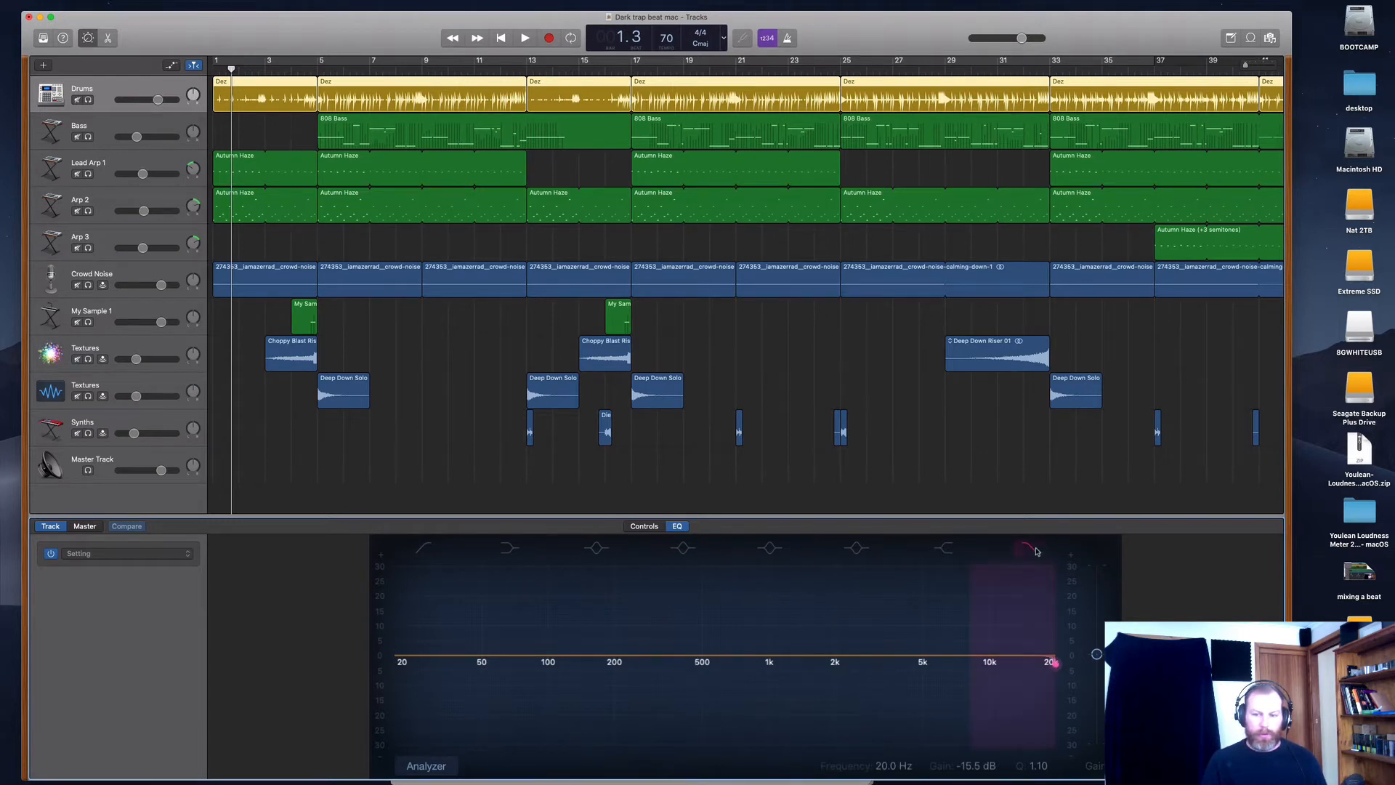
{"action": "left_click_drag", "start_coordinate": [1048, 676], "coordinate": [944, 663]}
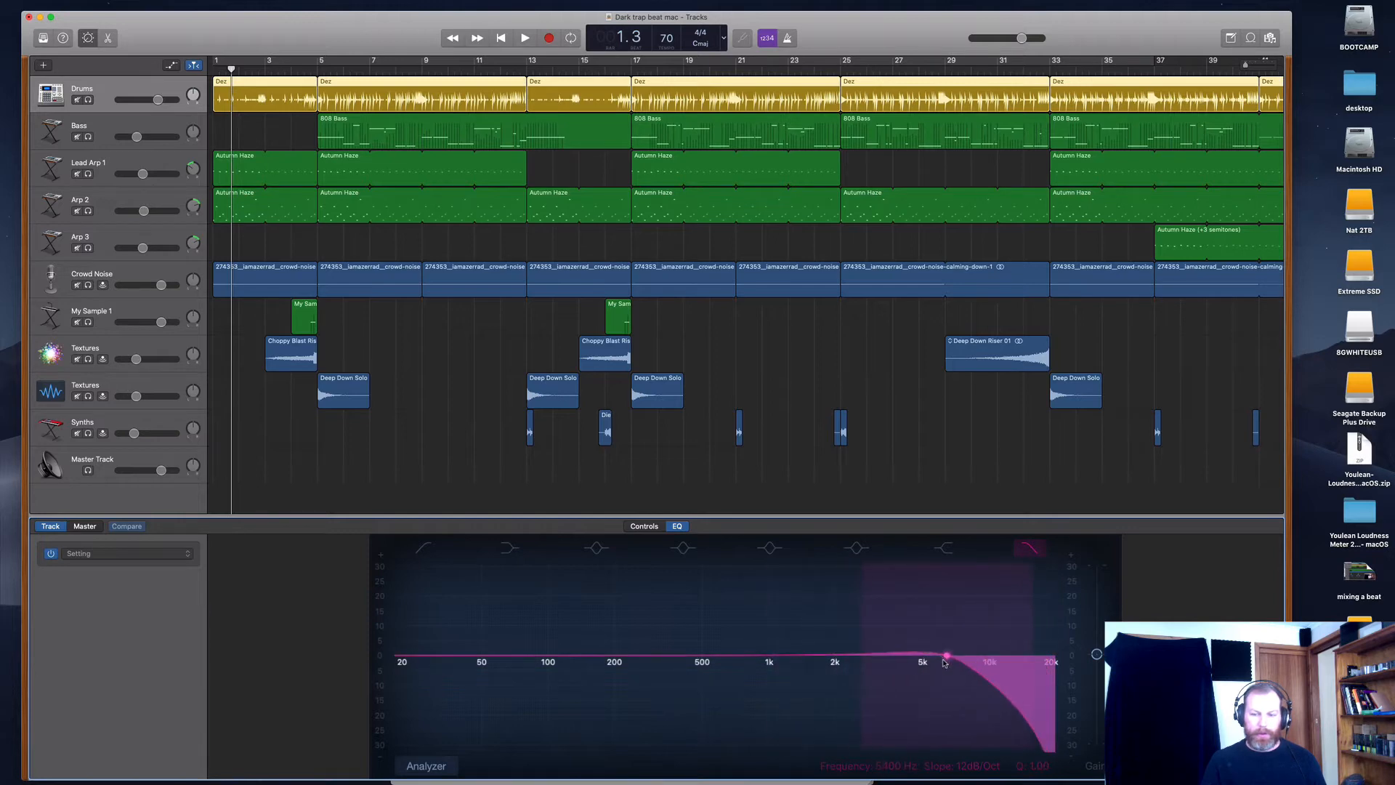
- Show the track automation lanes and look through the Channel EQ parameters available for automating the Drums track
{"action": "key", "text": "a"}
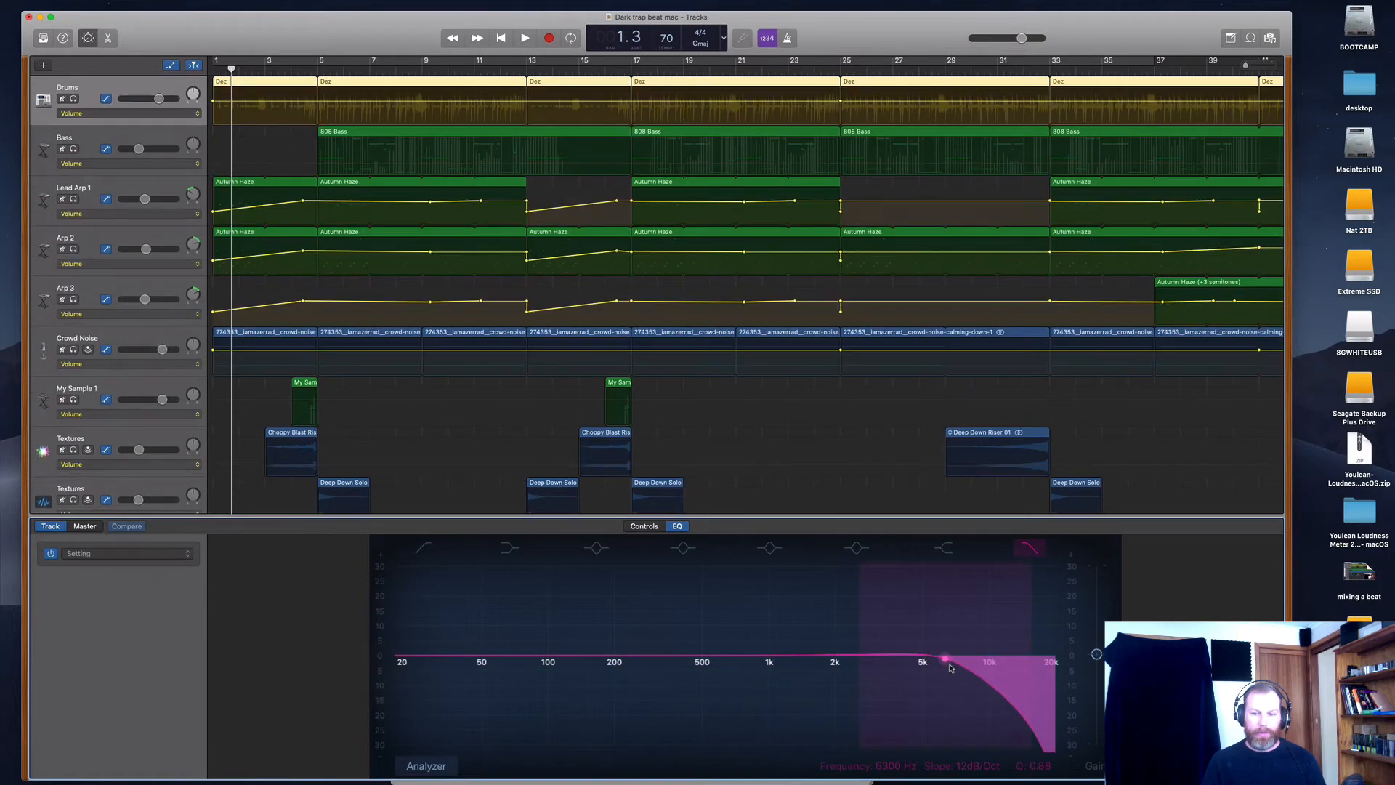
{"action": "left_click", "coordinate": [106, 114]}
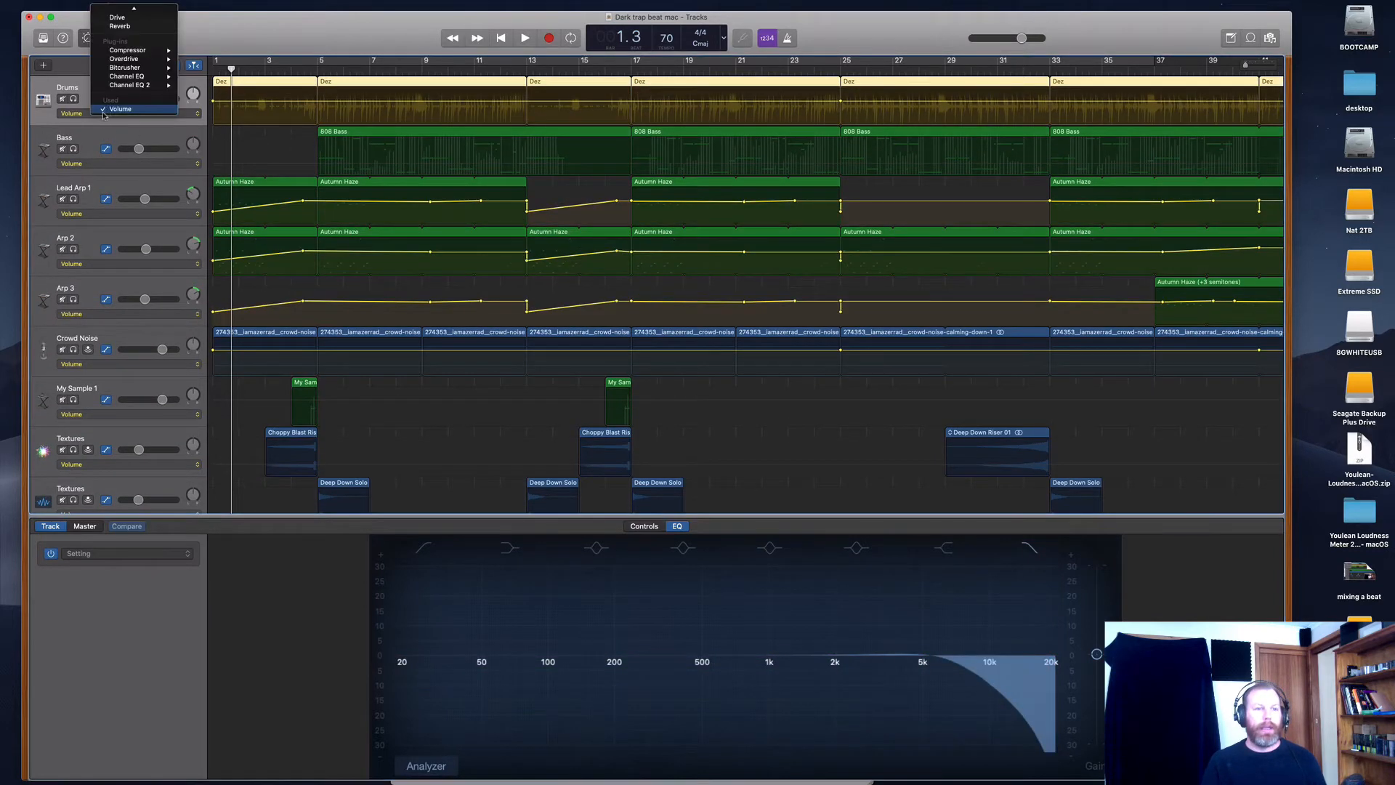
{"action": "left_click", "coordinate": [98, 111]}
{"action": "left_click", "coordinate": [90, 114]}
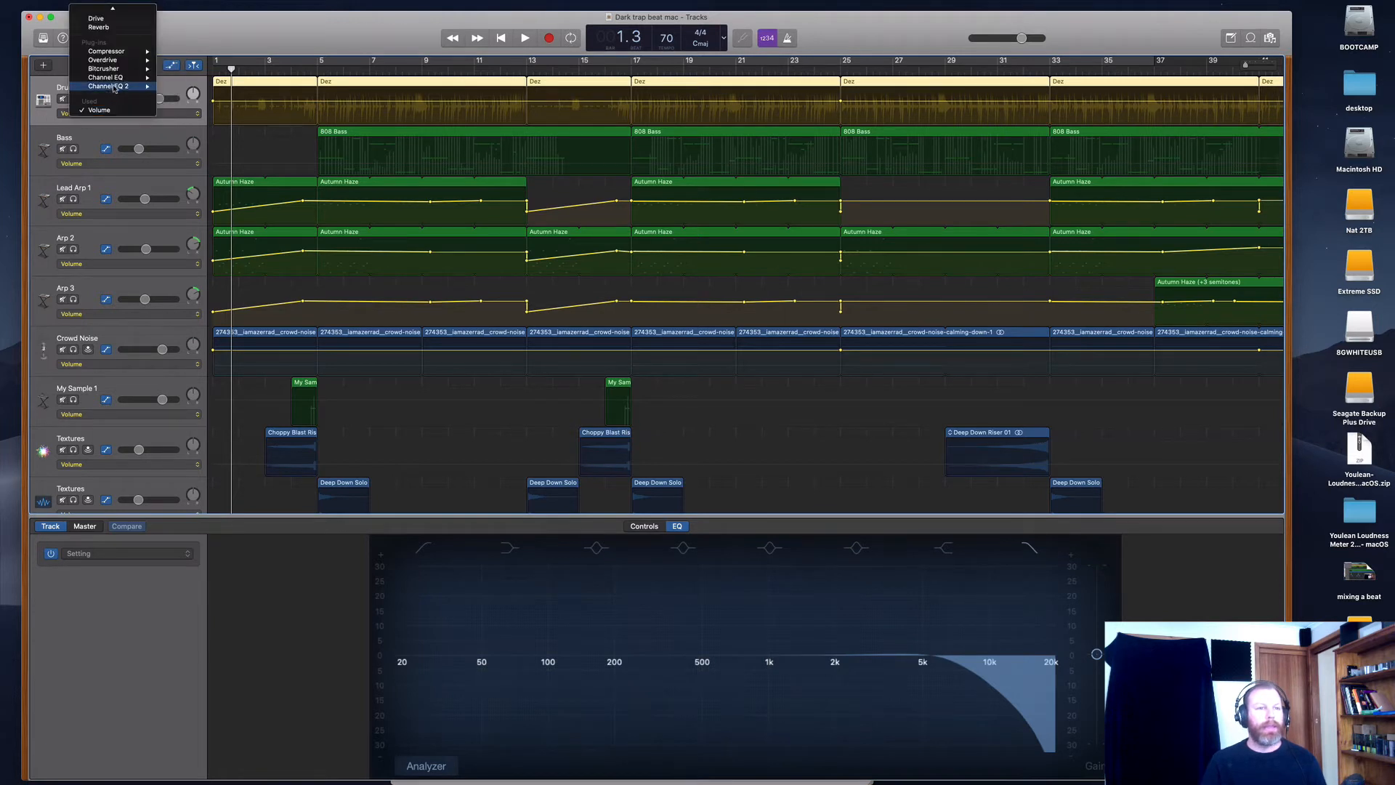
{"action": "mouse_move", "coordinate": [114, 79]}
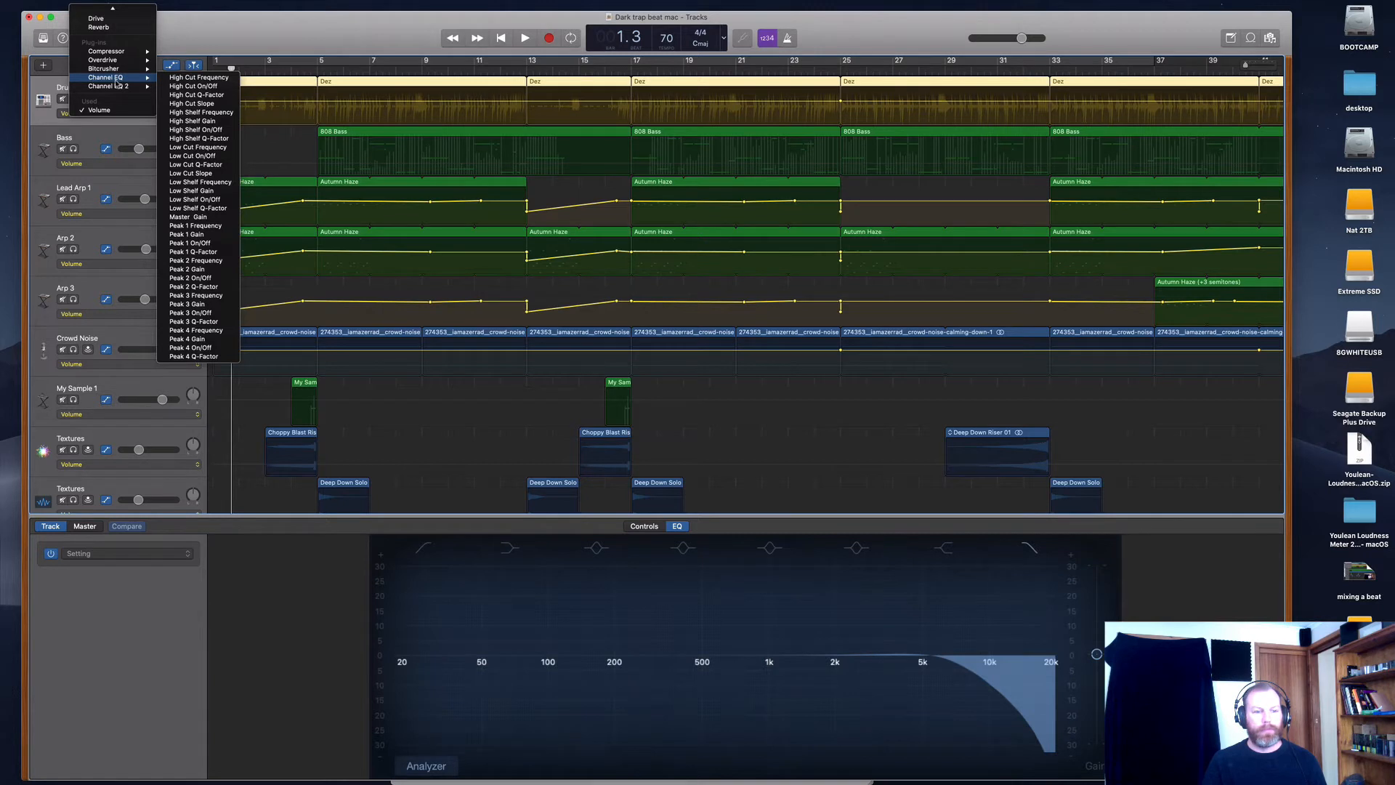
{"action": "left_click", "coordinate": [168, 586]}
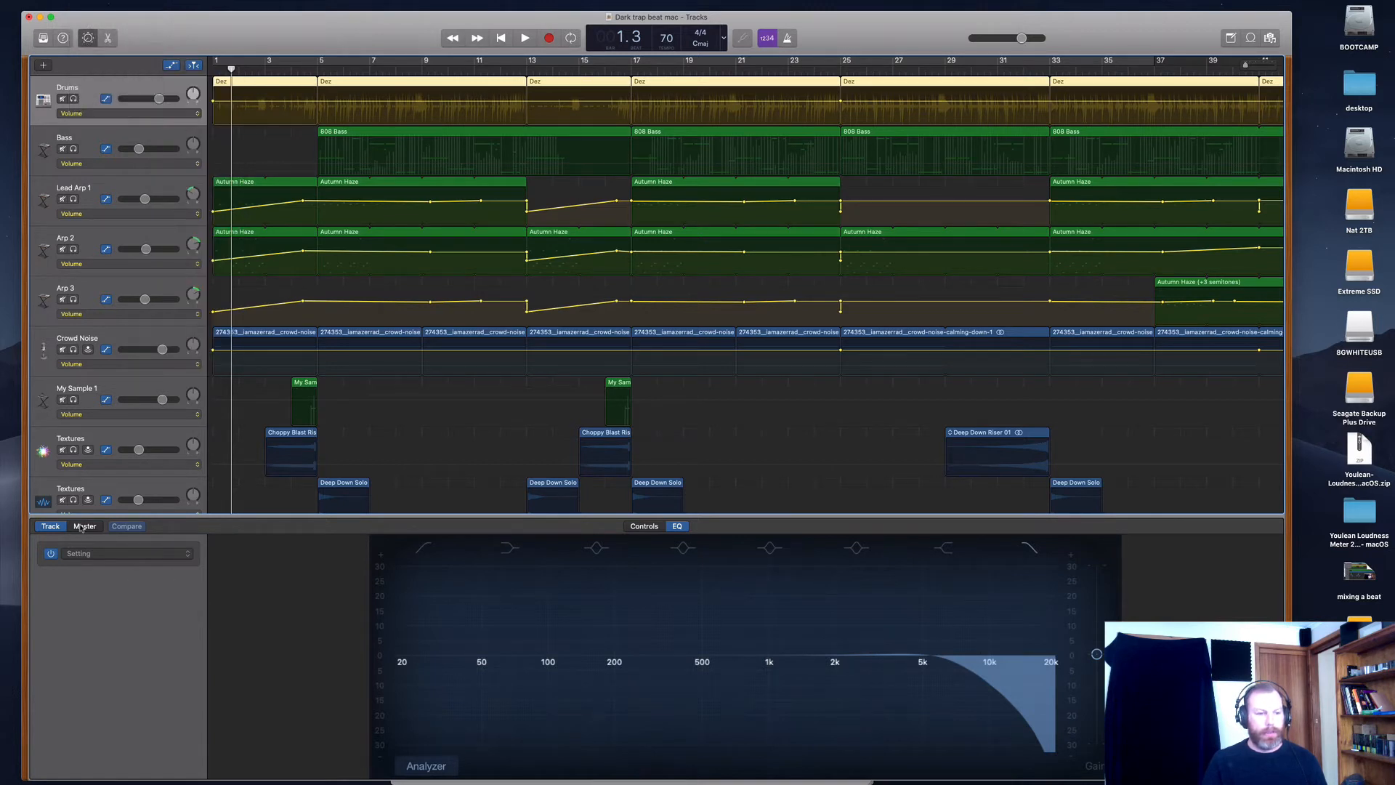
- Return to the Drums track's controls and toggle its first Channel EQ plug-in off and on to check which knobs it governs
{"action": "left_click", "coordinate": [81, 529]}
{"action": "left_click", "coordinate": [51, 528]}
{"action": "left_click", "coordinate": [643, 529]}
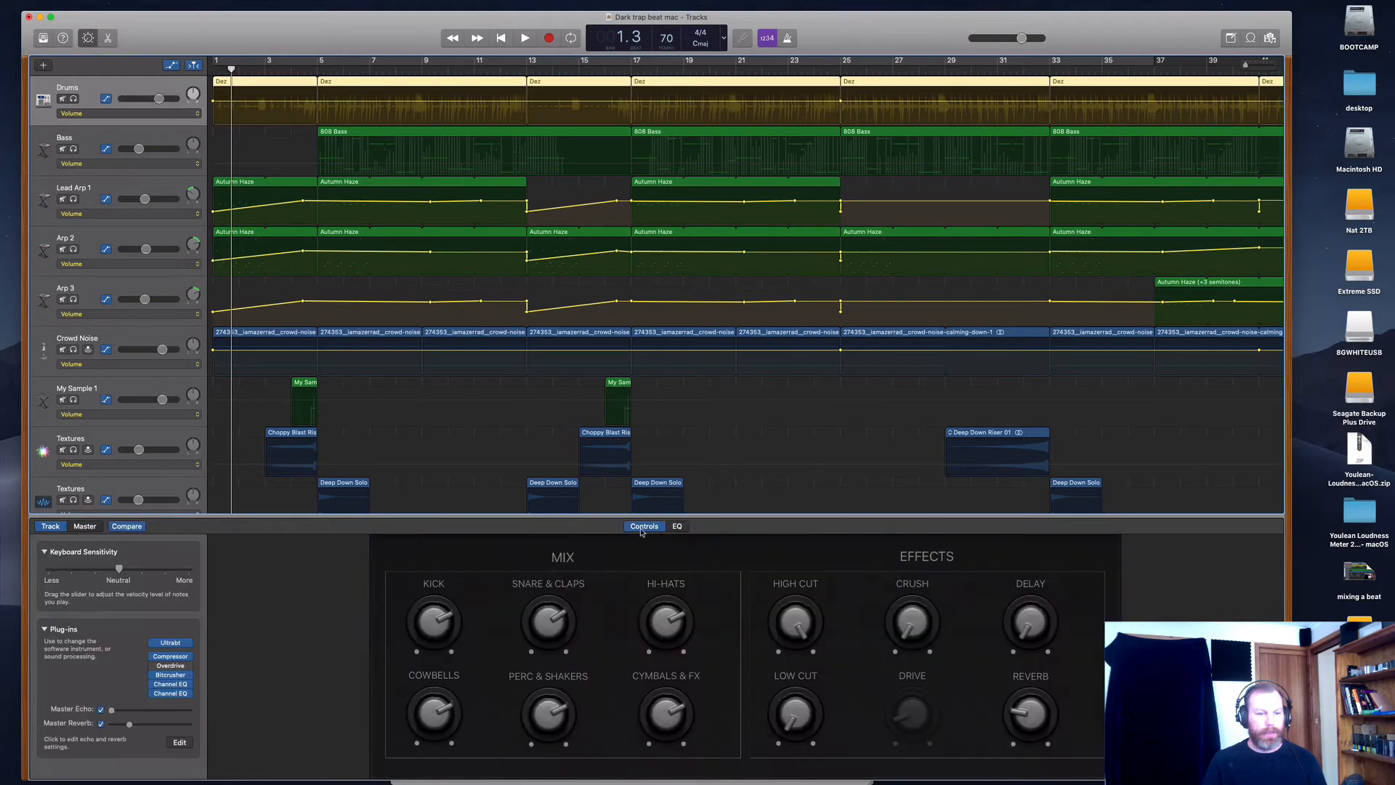
{"action": "left_click", "coordinate": [167, 686]}
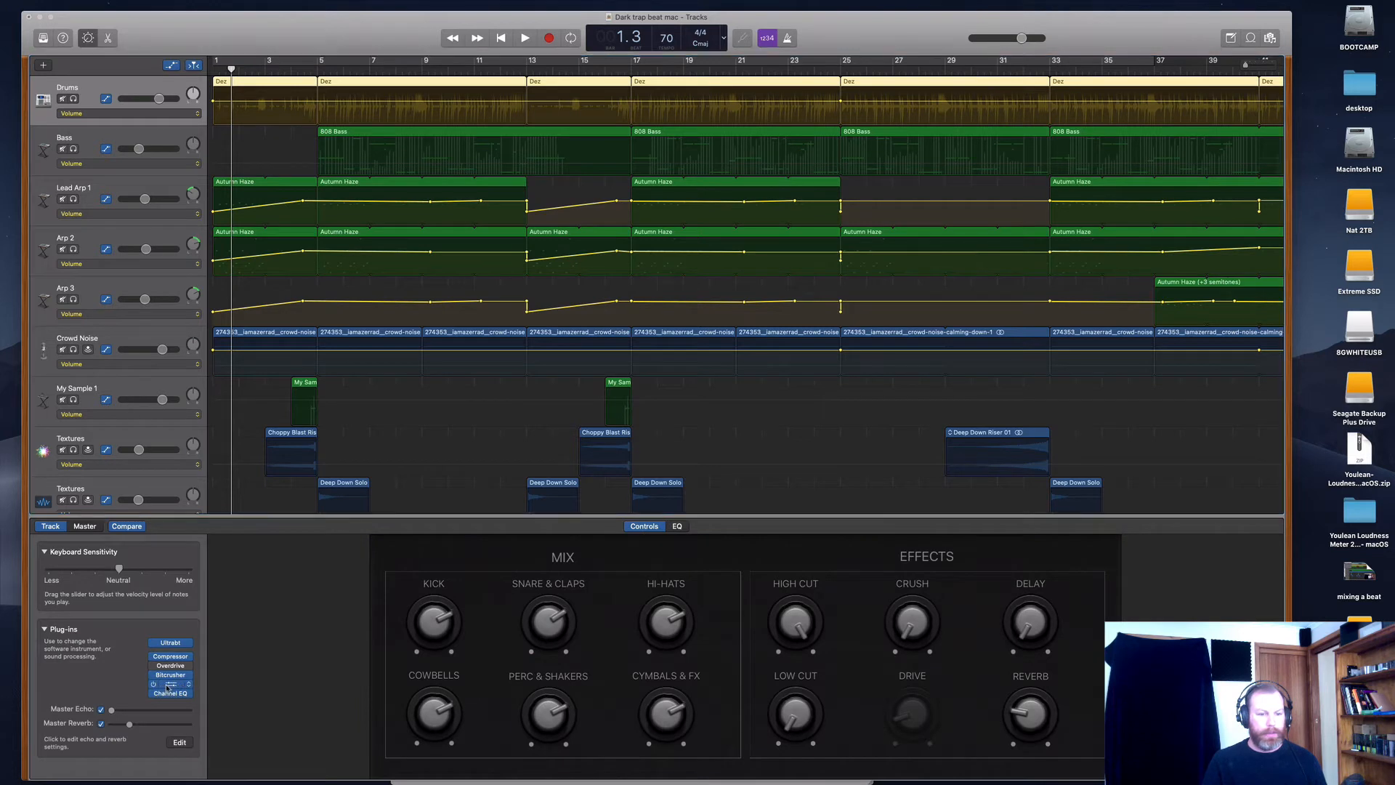
{"action": "left_click", "coordinate": [152, 684]}
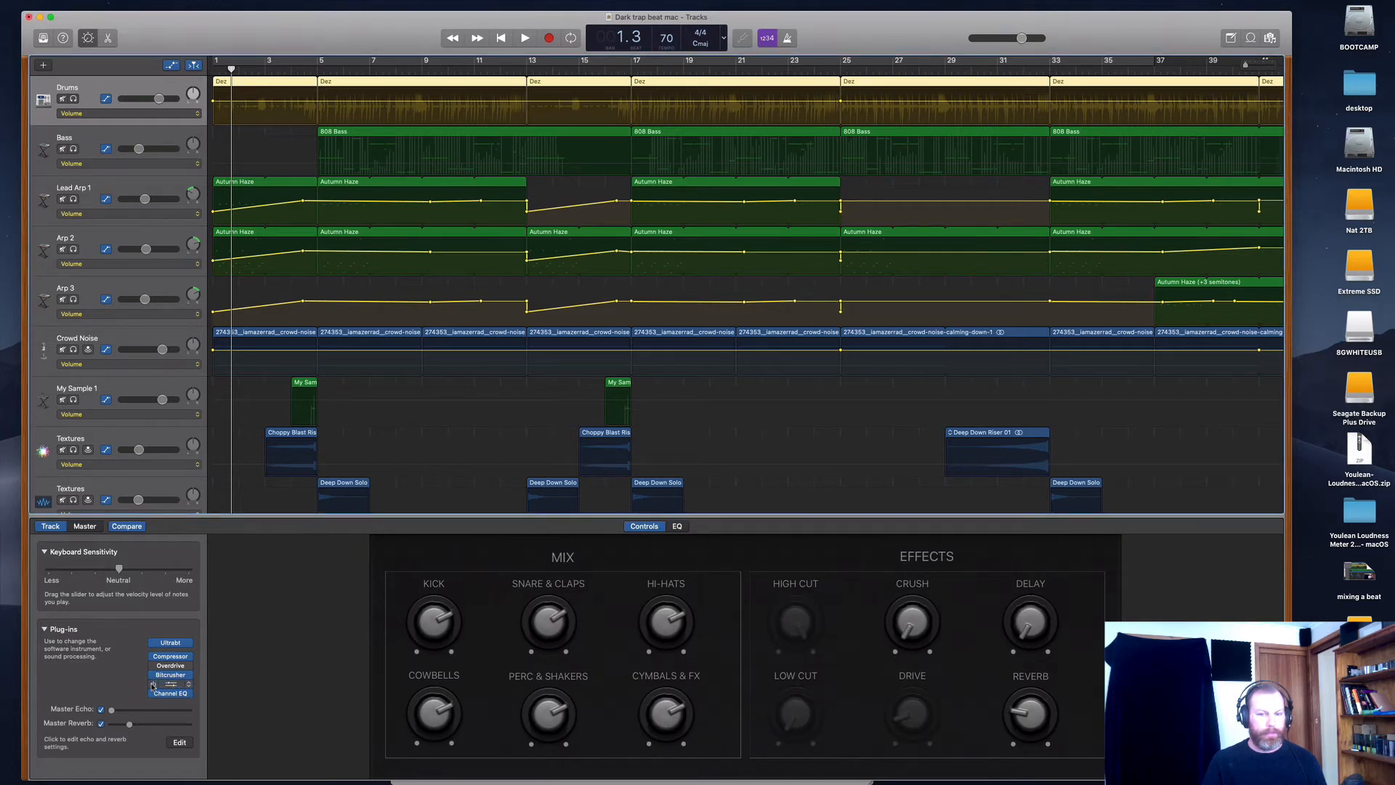
{"action": "left_click", "coordinate": [153, 684]}
{"action": "left_click", "coordinate": [152, 684]}
{"action": "left_click", "coordinate": [153, 684]}
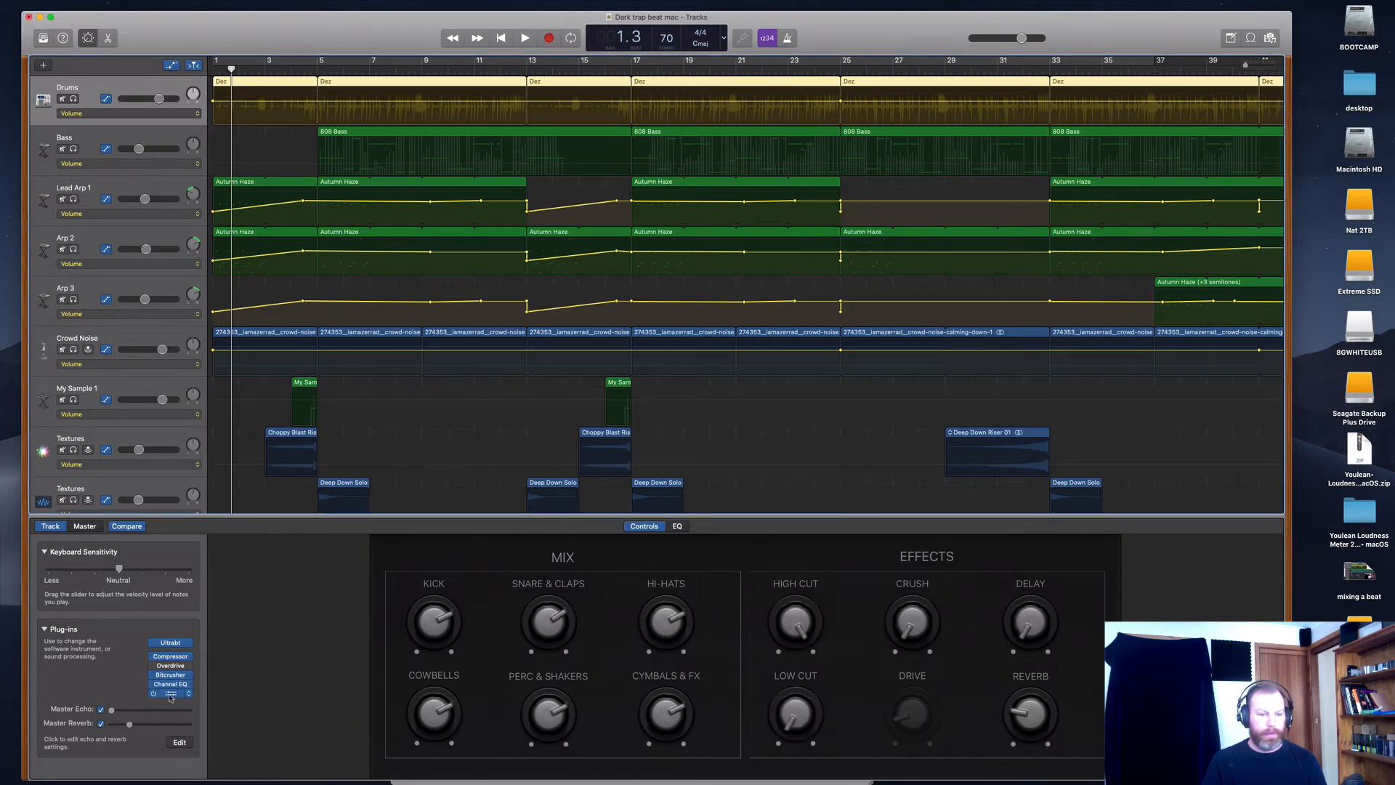
- Open the Drums track's second Channel EQ plug-in to inspect it, toggle its power, and close its window
{"action": "left_click", "coordinate": [170, 694]}
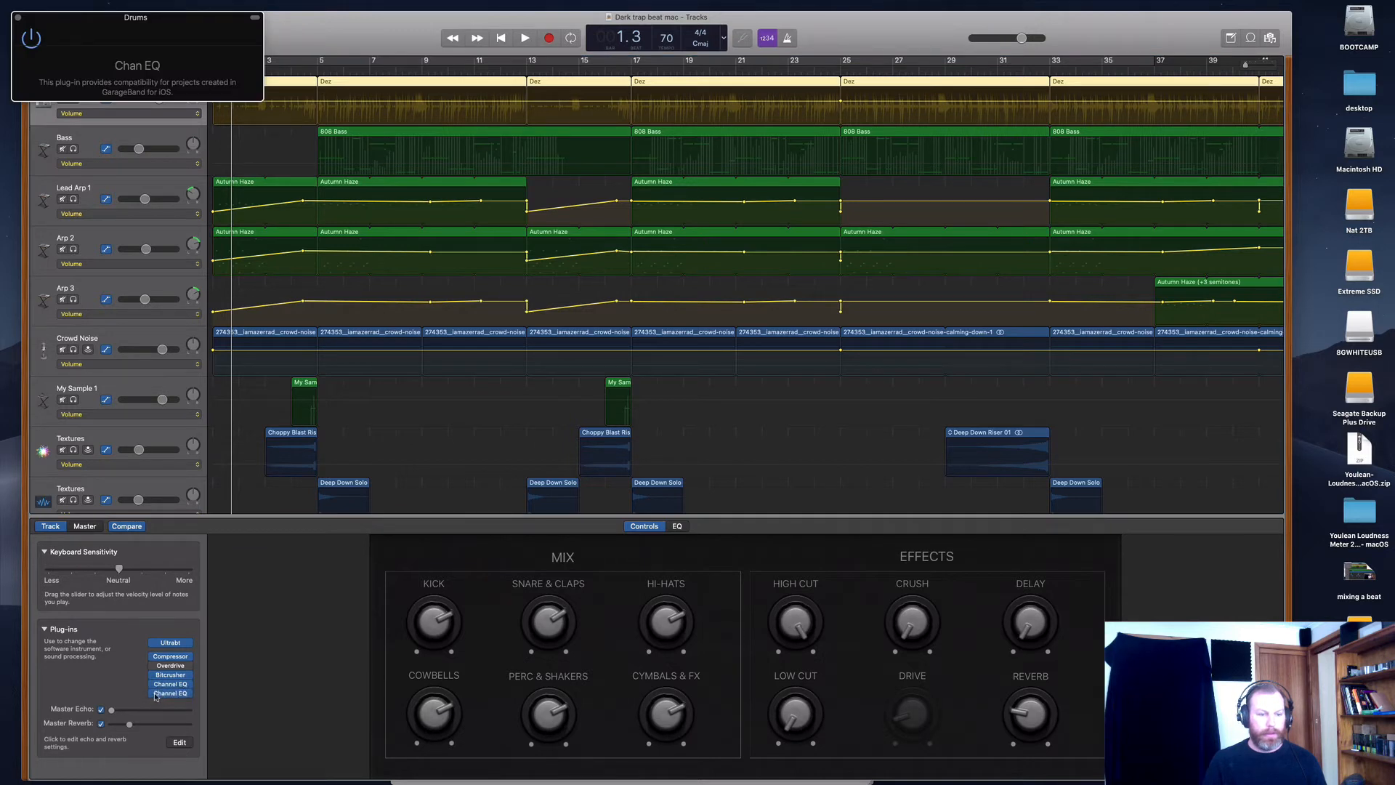
{"action": "left_click", "coordinate": [154, 694]}
{"action": "left_click", "coordinate": [153, 694]}
{"action": "left_click", "coordinate": [20, 18]}
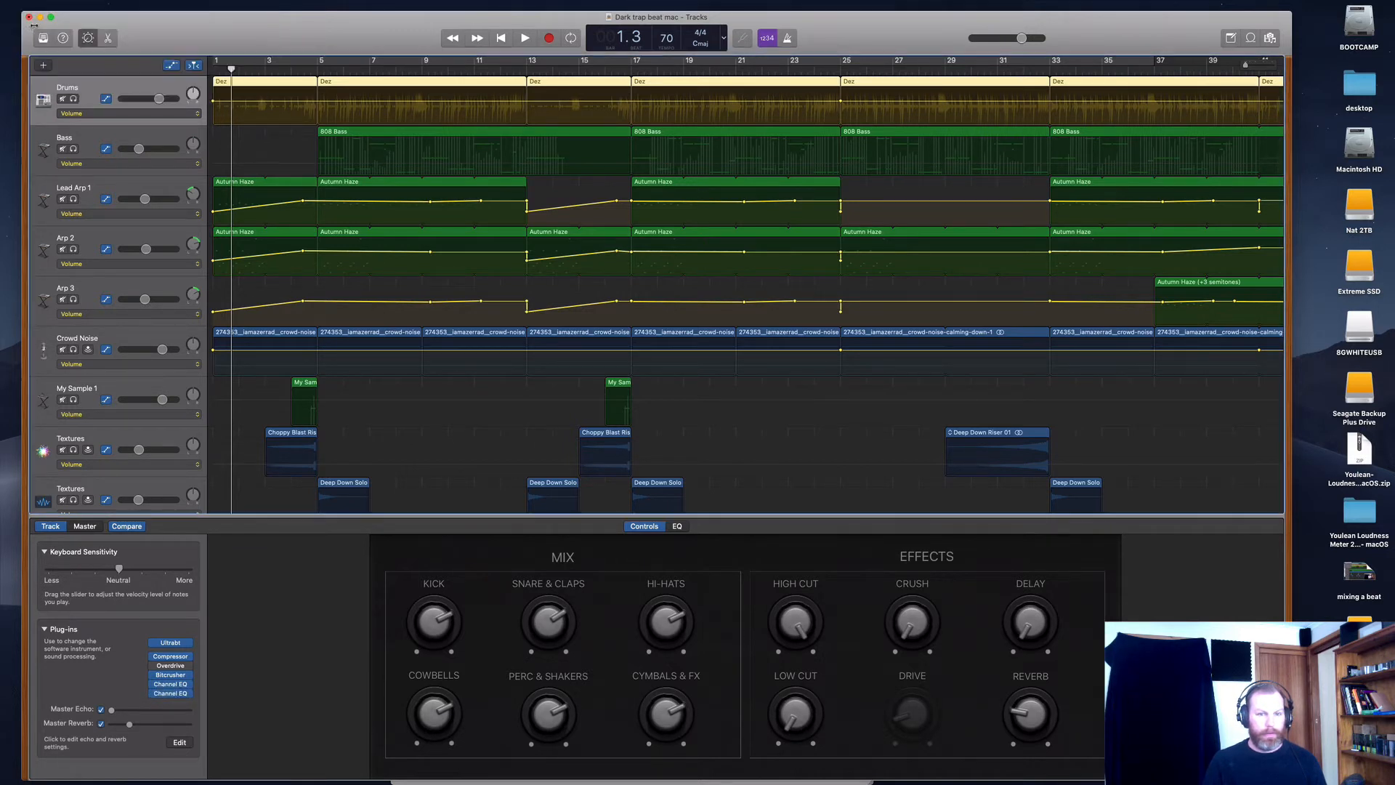
- Compare the Drums track's EQ display with its two Channel EQ plug-in slots to identify which one drives the curve
{"action": "left_click", "coordinate": [677, 526]}
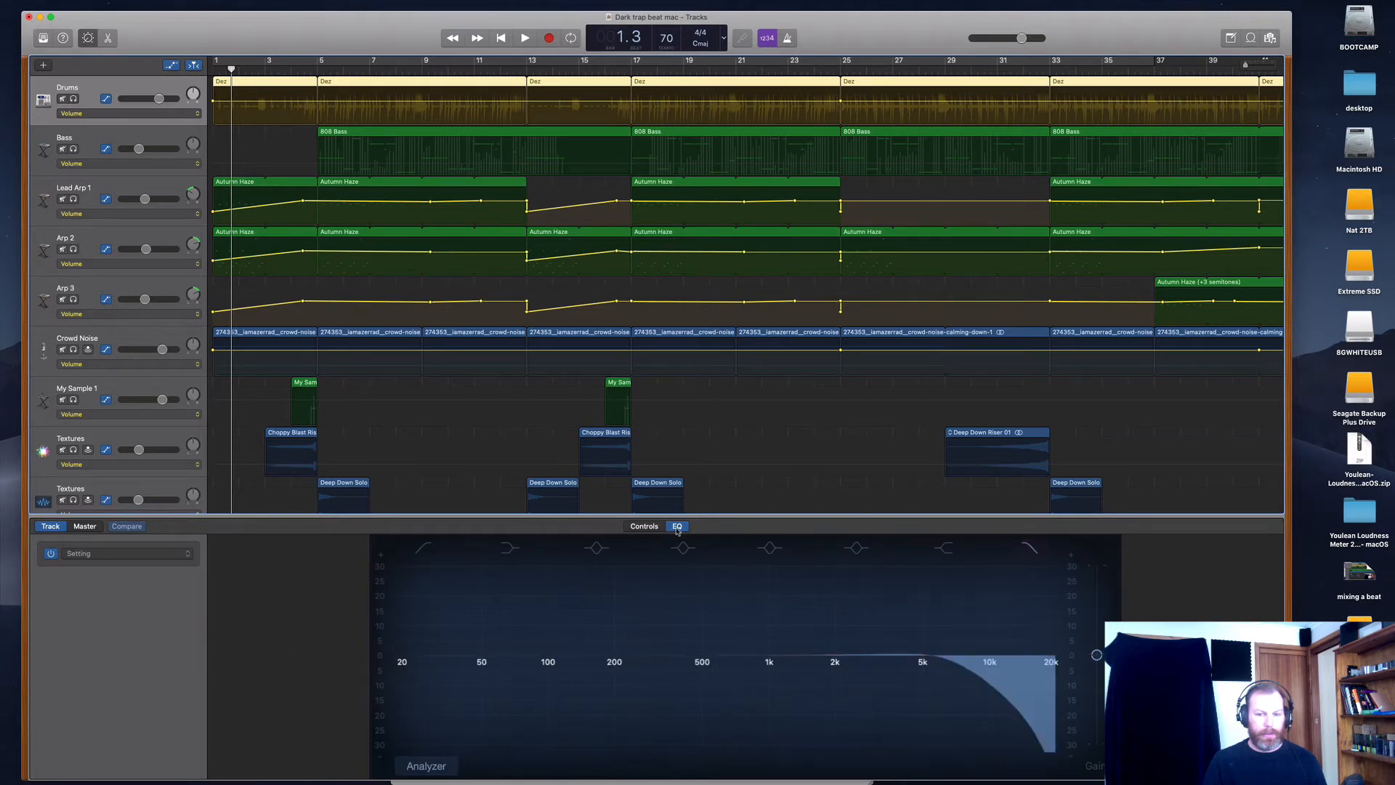
{"action": "left_click", "coordinate": [645, 526]}
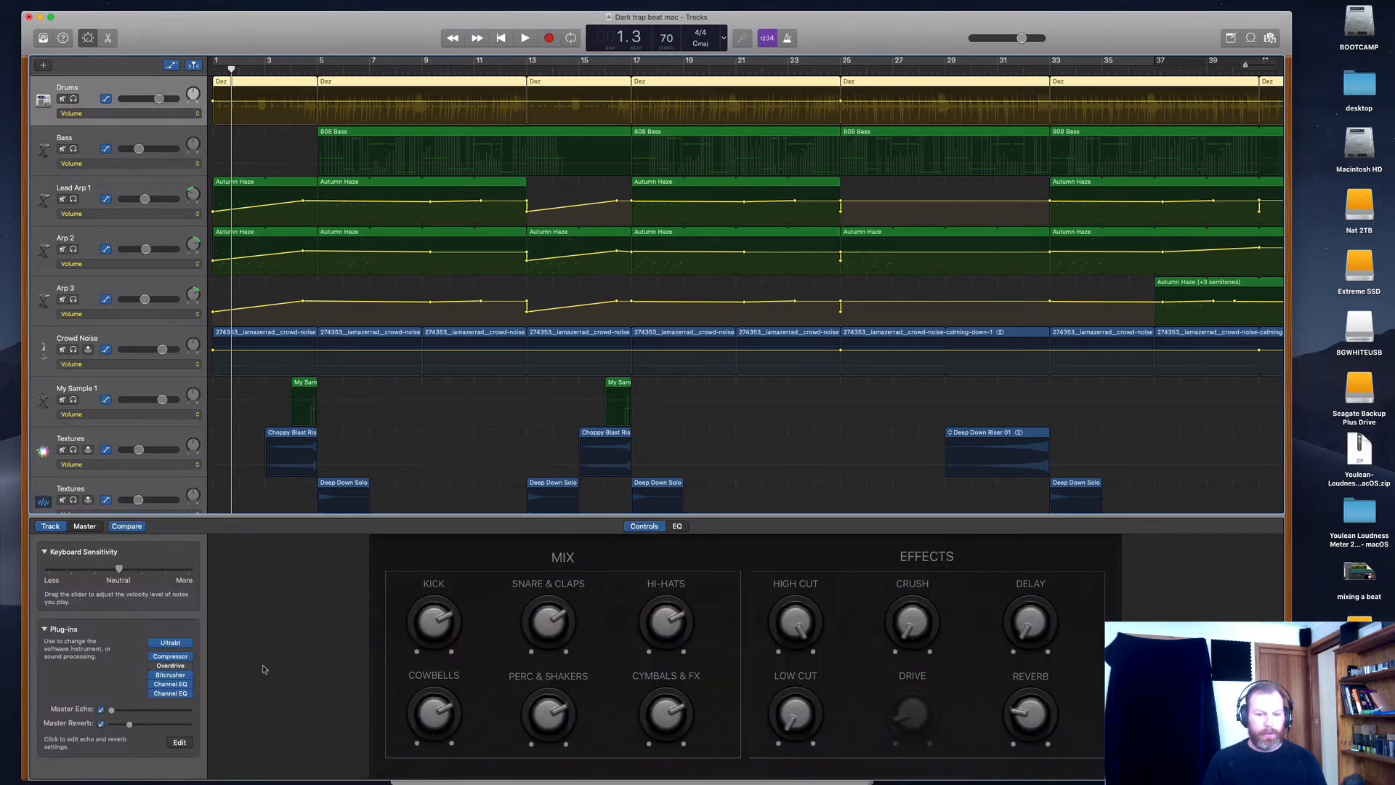
{"action": "left_click", "coordinate": [167, 684]}
{"action": "left_click", "coordinate": [164, 685]}
{"action": "left_click", "coordinate": [188, 693]}
{"action": "left_click", "coordinate": [115, 687]}
{"action": "left_click", "coordinate": [680, 526]}
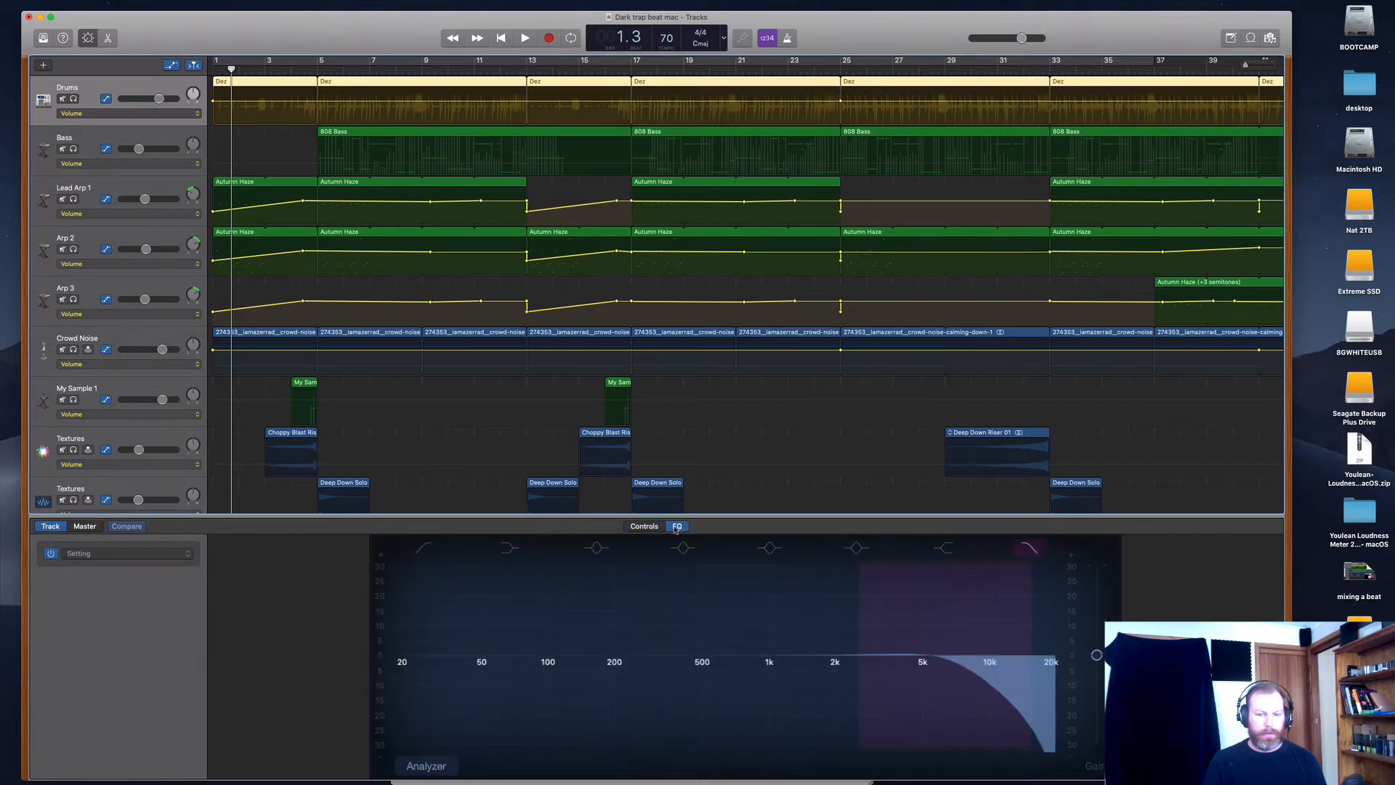
{"action": "left_click", "coordinate": [645, 526]}
- Bypass the Drums track's Channel EQ plug-ins to check their effect on the EQ curve, and turn them back on
{"action": "left_click", "coordinate": [153, 685]}
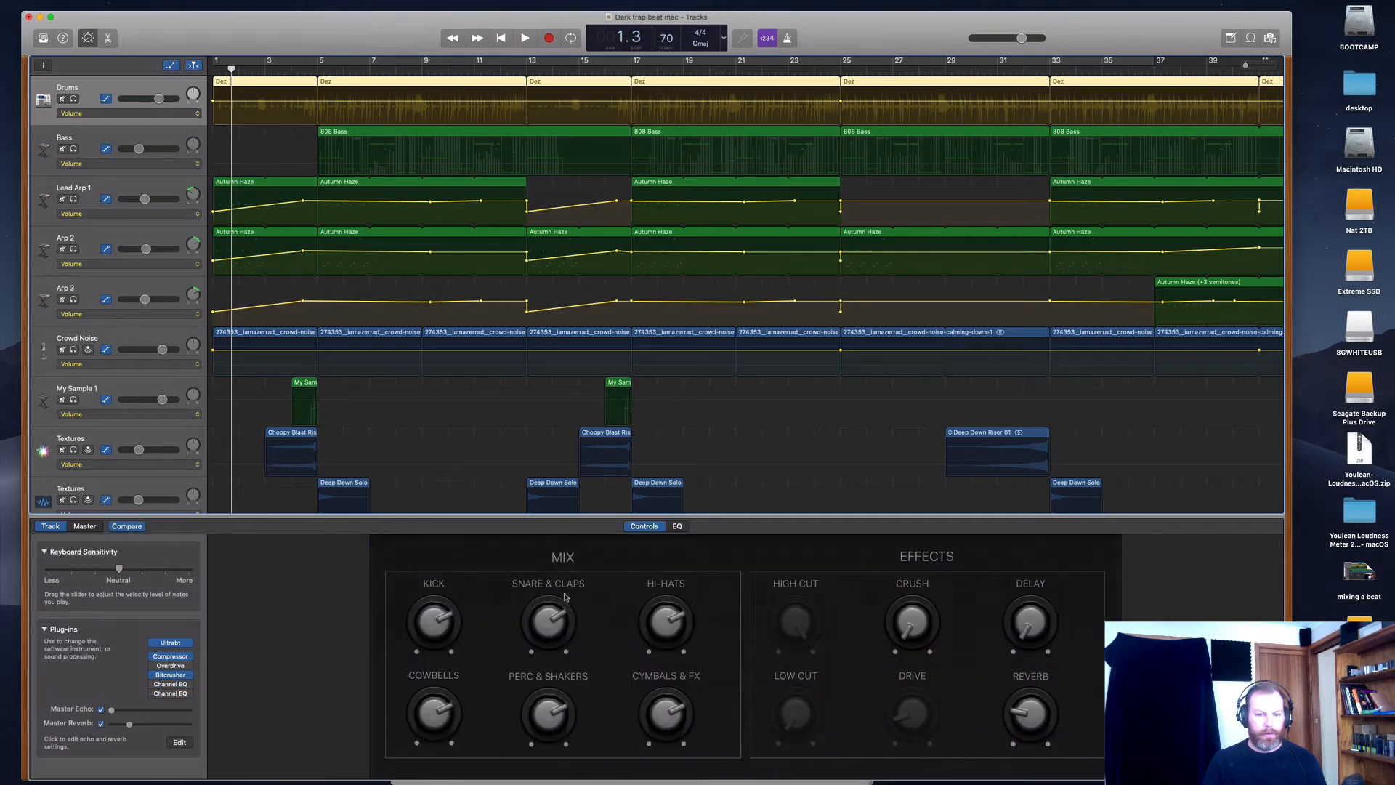
{"action": "left_click", "coordinate": [677, 528]}
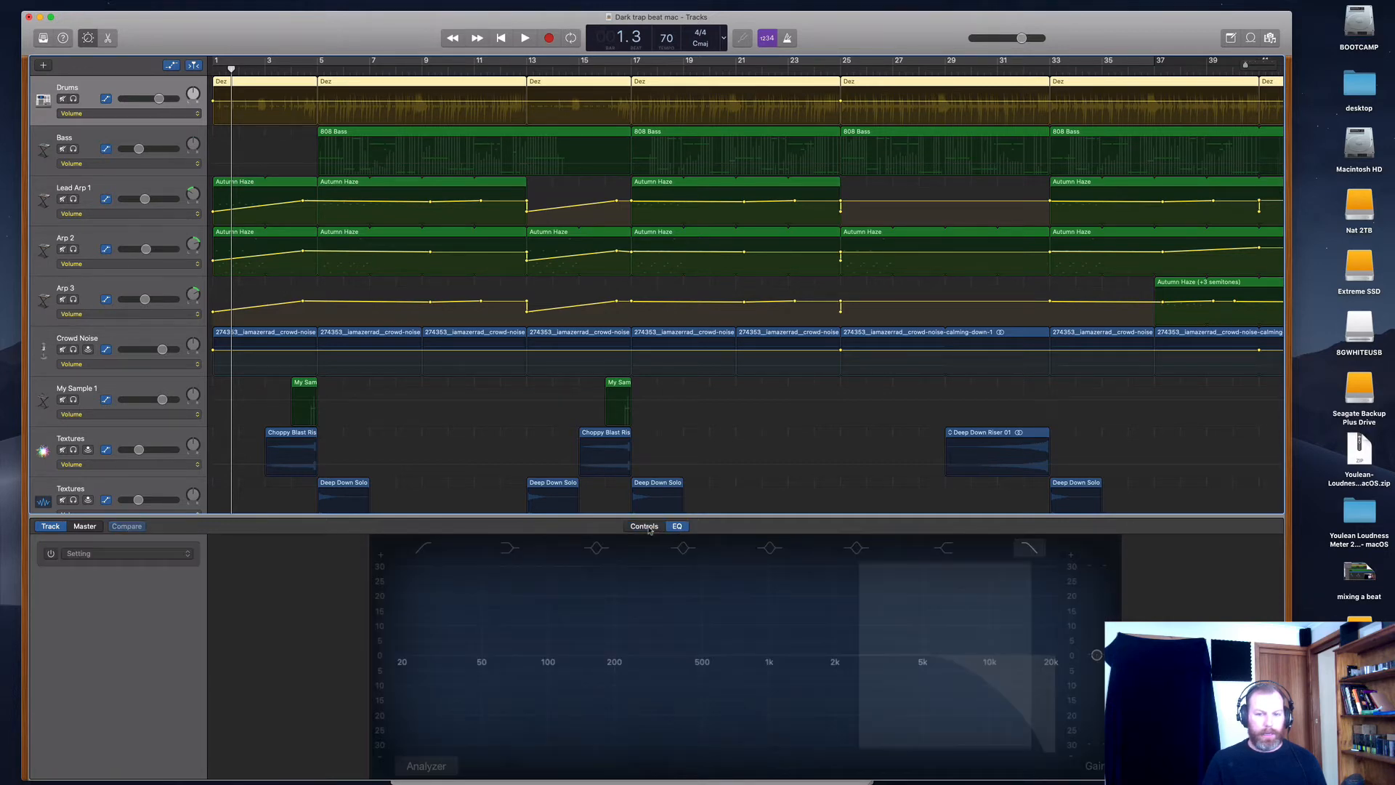
{"action": "left_click", "coordinate": [644, 526]}
{"action": "left_click", "coordinate": [154, 685]}
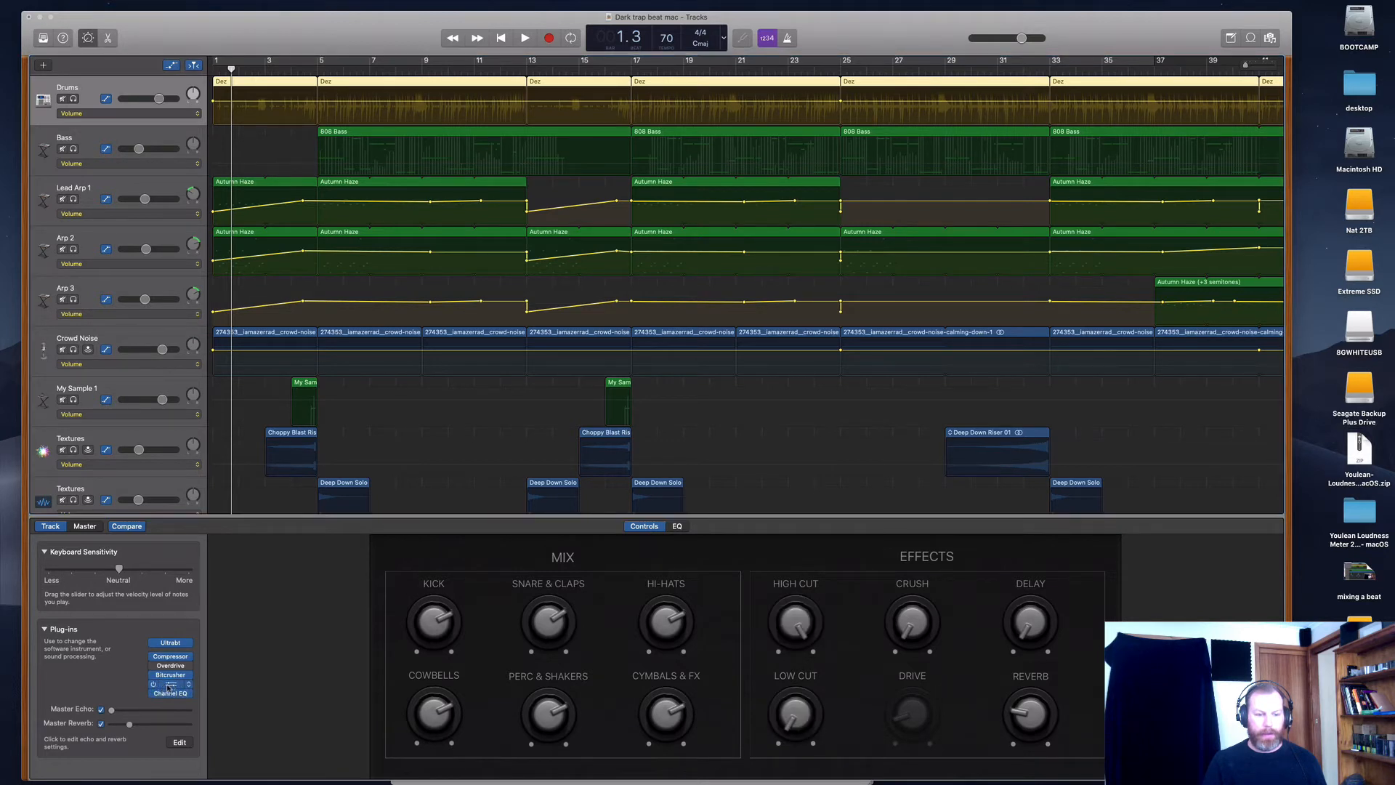
- Show the Drums track's EQ and set its automation parameter to the Channel EQ's High Cut Frequency
{"action": "left_click", "coordinate": [678, 528]}
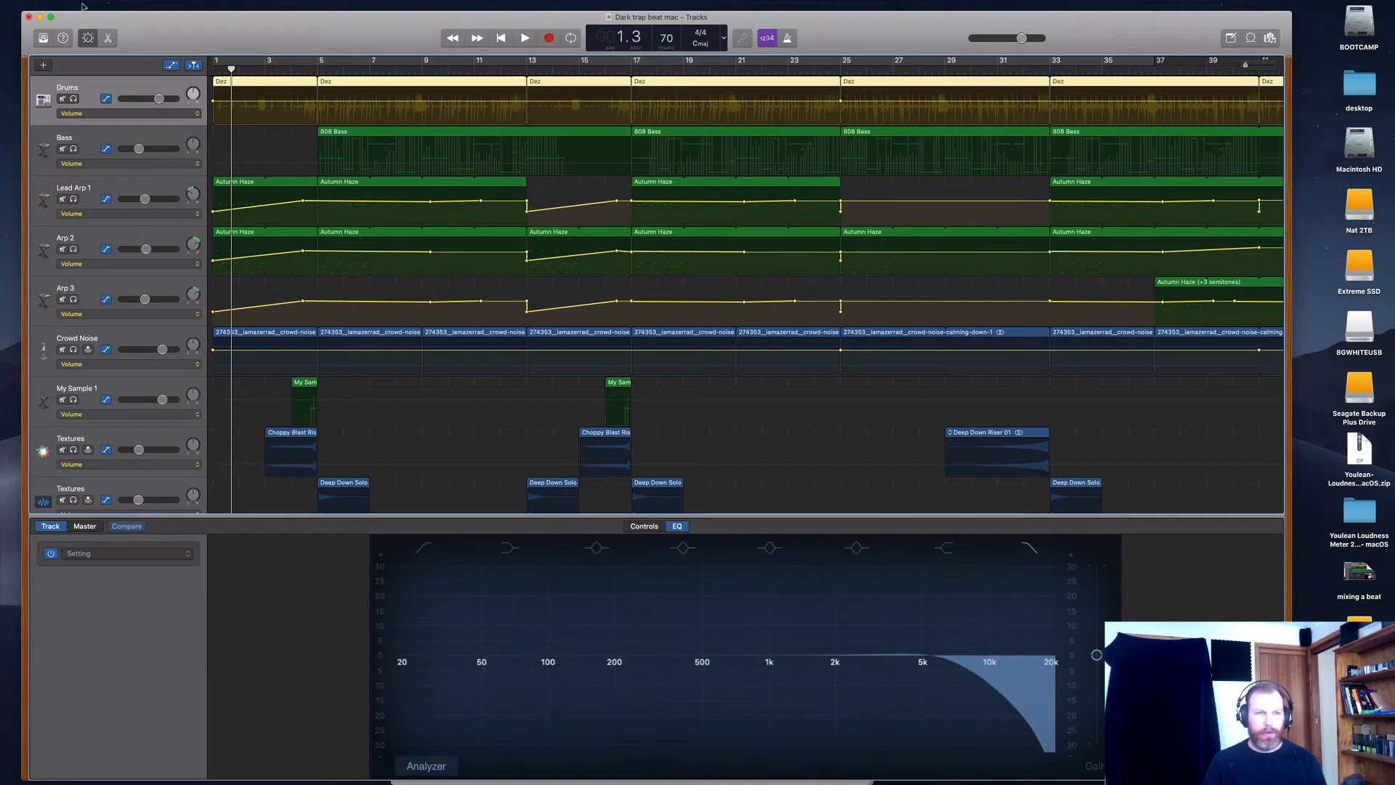
{"action": "left_click", "coordinate": [107, 115]}
{"action": "mouse_move", "coordinate": [123, 88]}
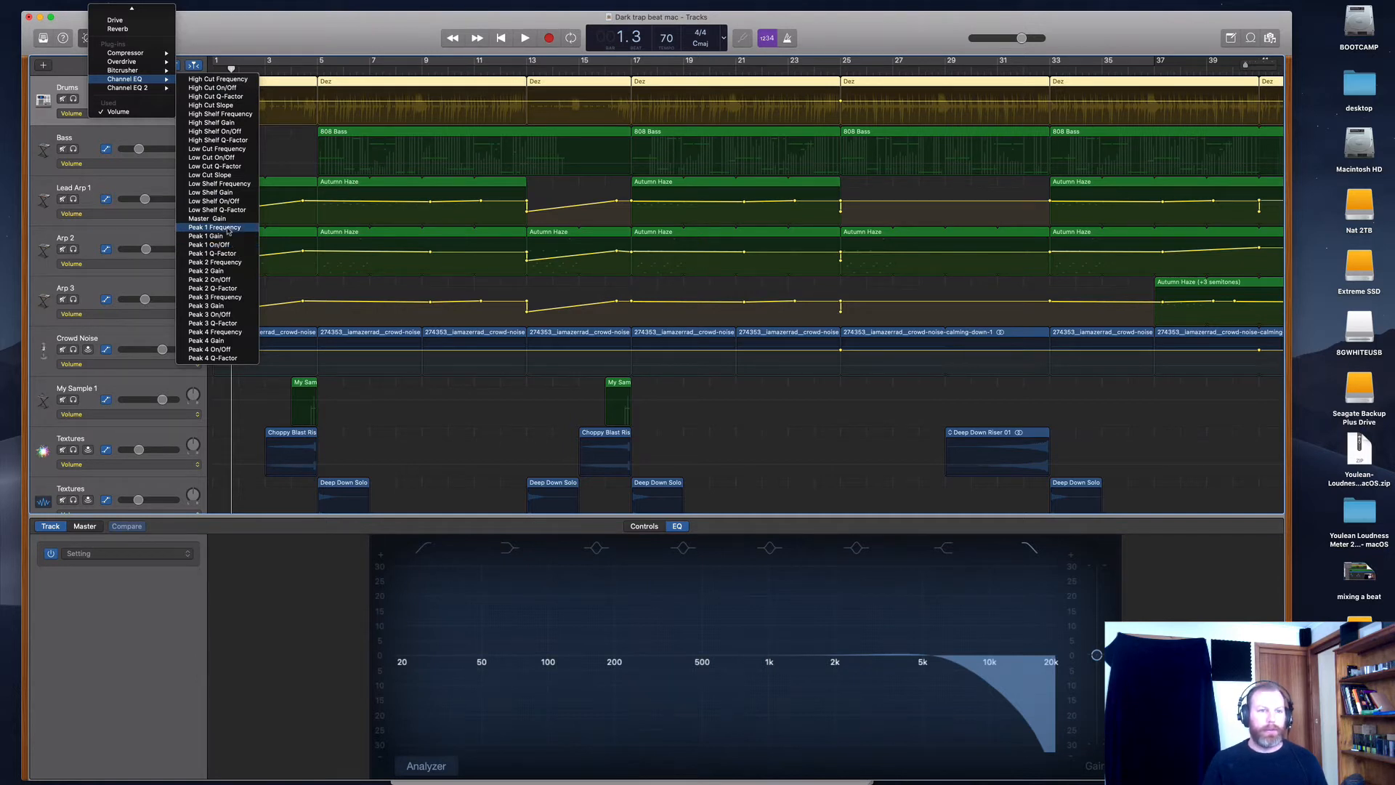
{"action": "left_click", "coordinate": [231, 82]}
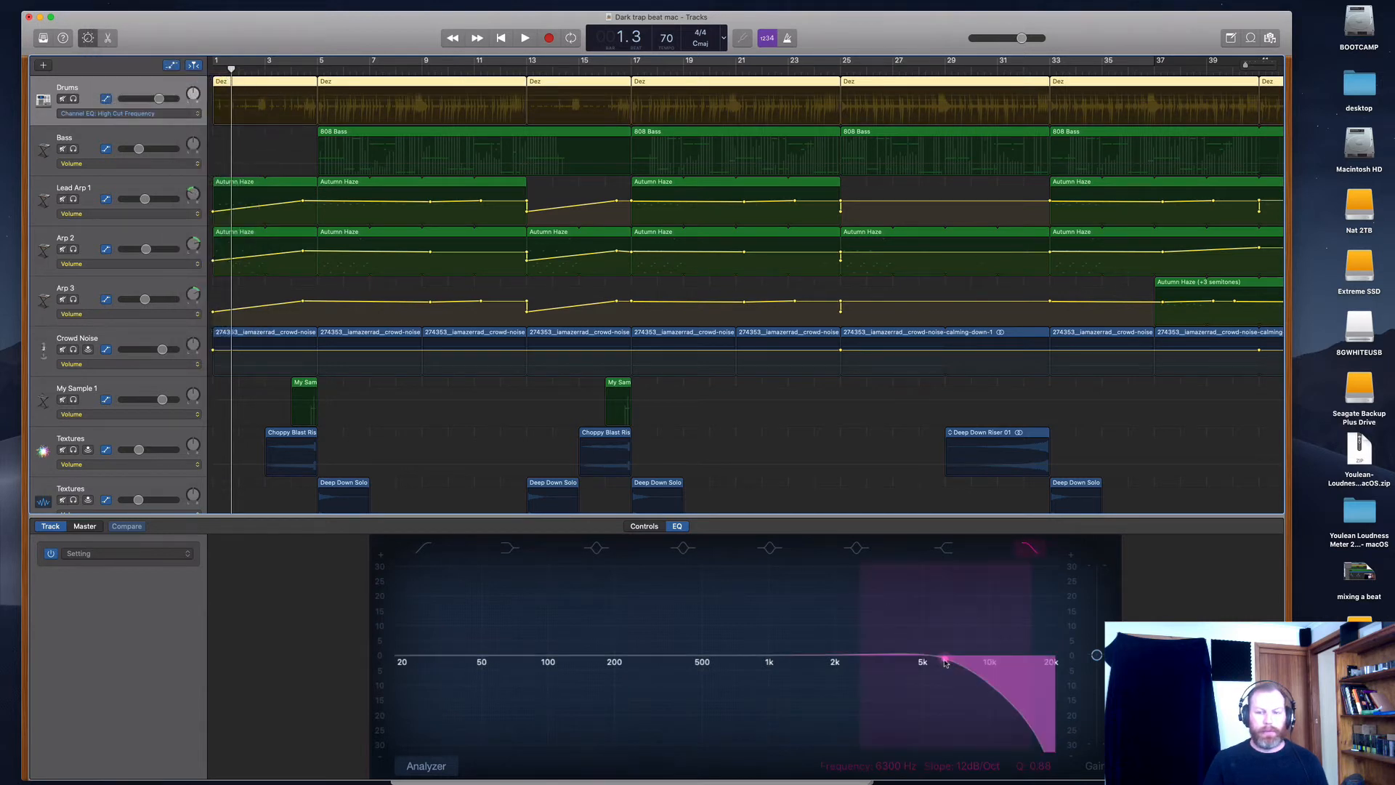
- Raise the Drums EQ's high cut frequency, add a lower automation point near bar 3, and audition the sweep
{"action": "left_click_drag", "start_coordinate": [945, 662], "coordinate": [1043, 660]}
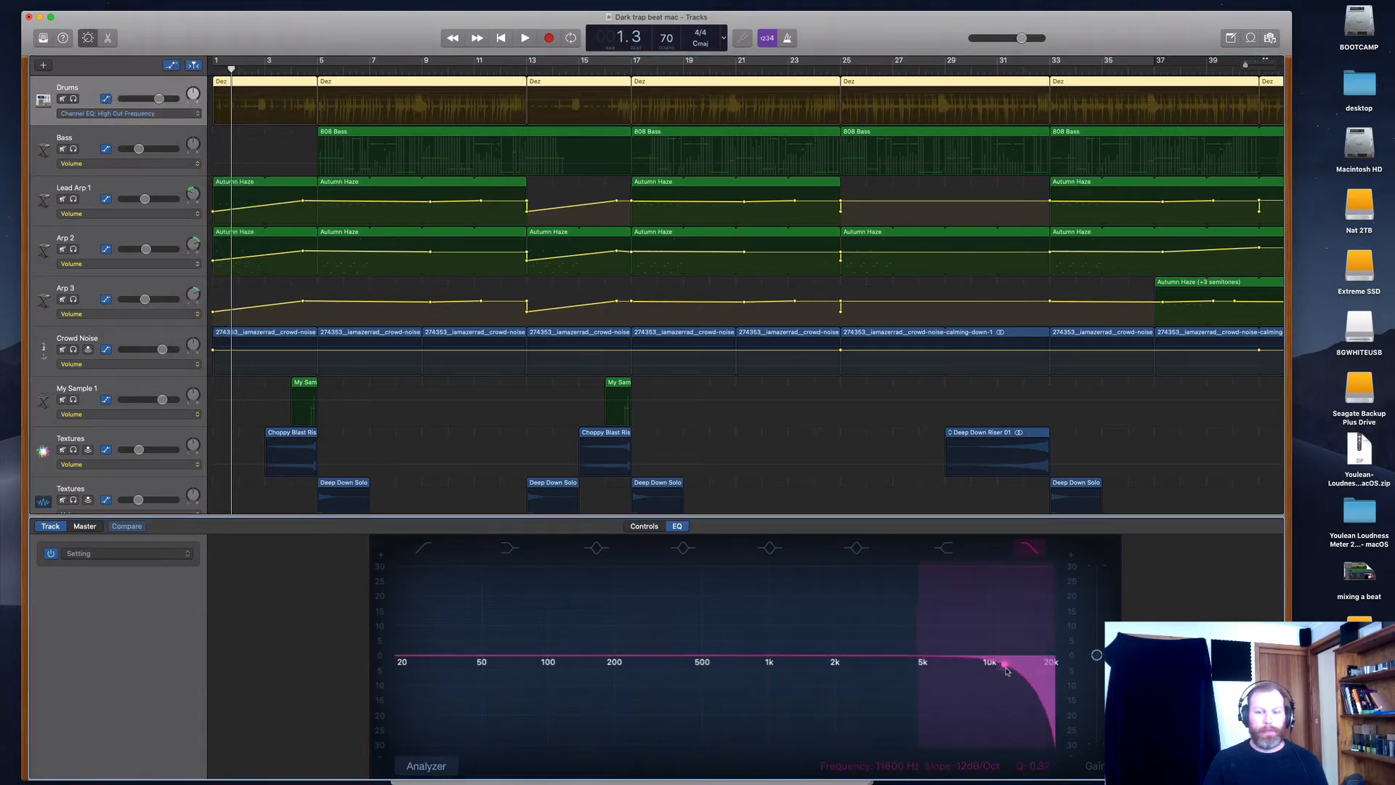
{"action": "left_click", "coordinate": [261, 113]}
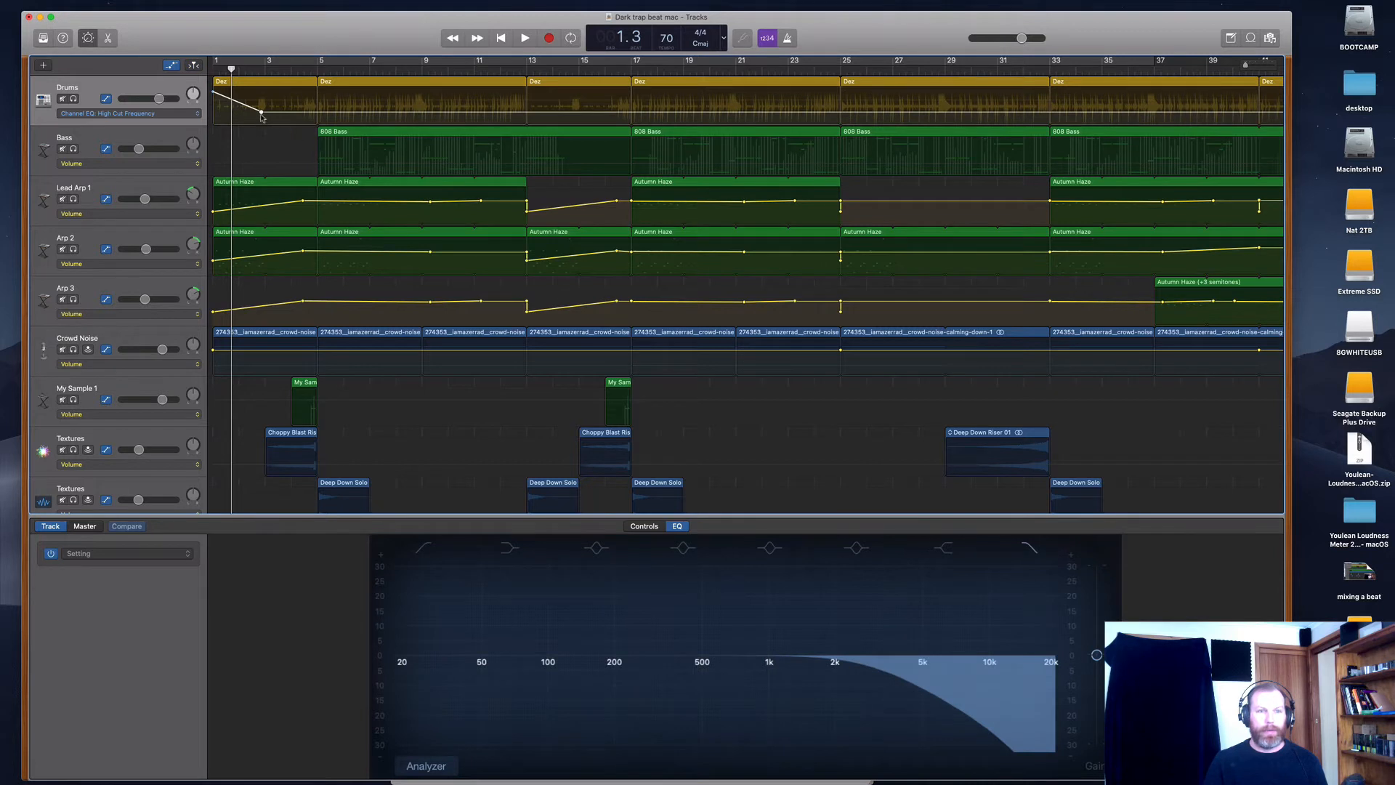
{"action": "key", "text": "space"}
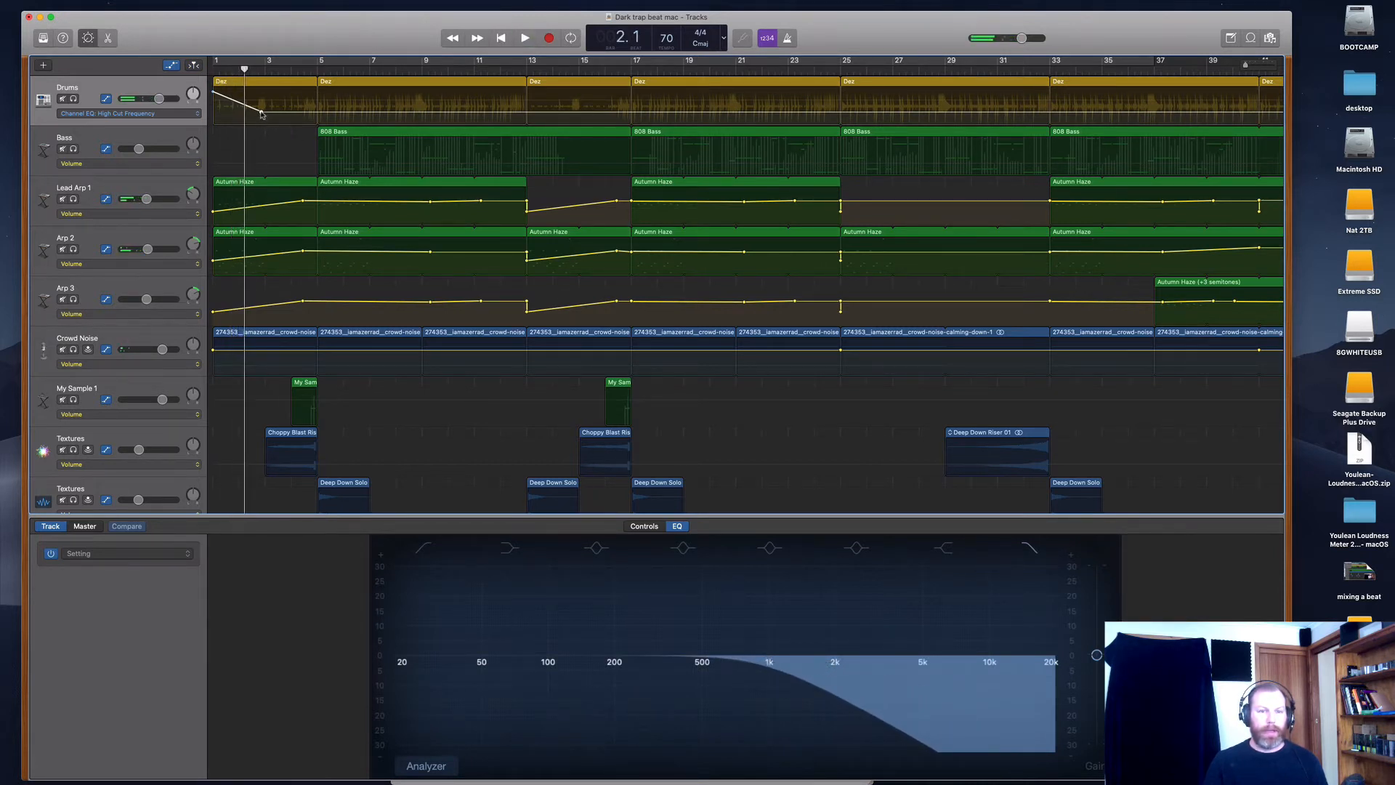
- Reshape the Drums high cut automation to rise from about 2850 Hz at bar 1 to a higher point at bar 5, auditioning it
{"action": "left_click_drag", "start_coordinate": [261, 113], "coordinate": [317, 89]}
{"action": "left_click_drag", "start_coordinate": [216, 93], "coordinate": [215, 115]}
{"action": "left_click", "coordinate": [522, 39]}
{"action": "left_click", "coordinate": [521, 39]}
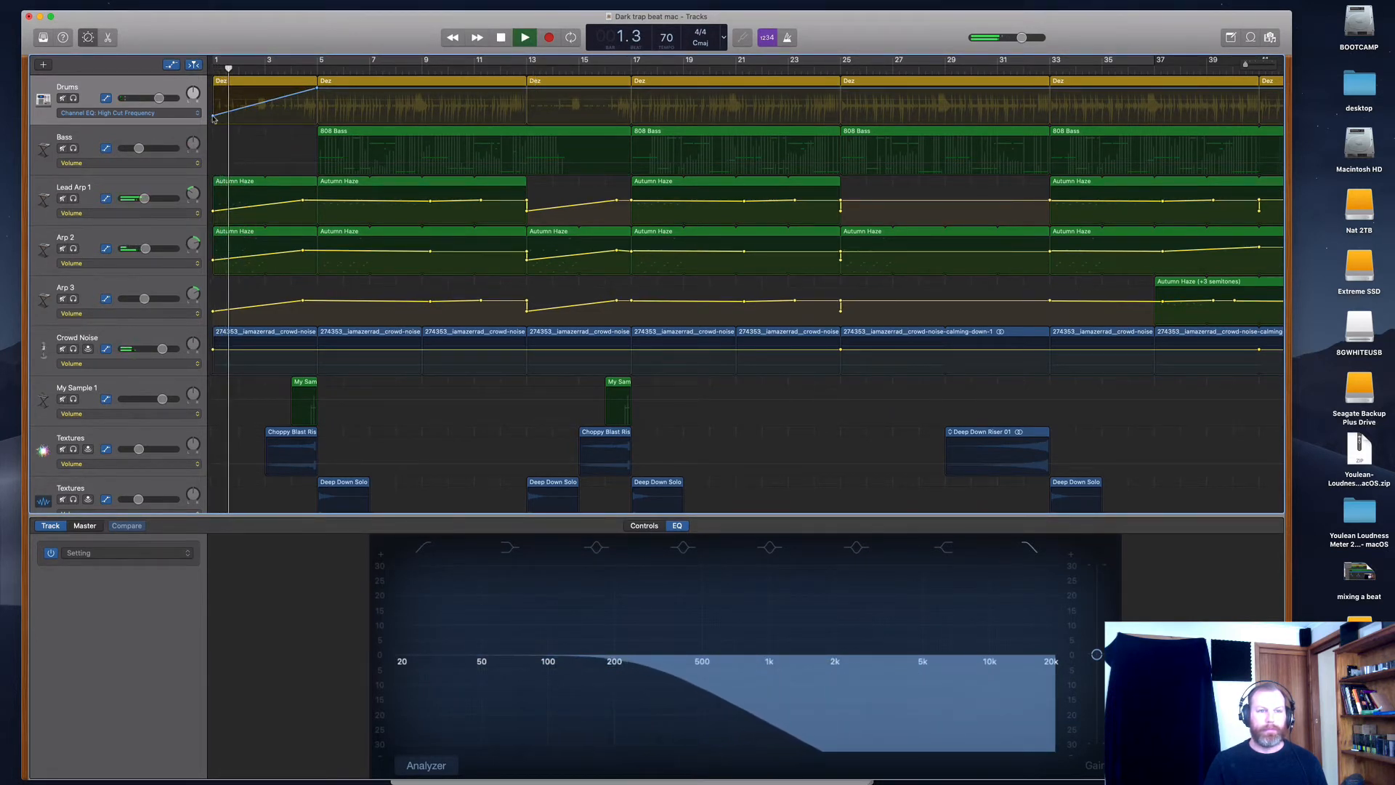
{"action": "left_click_drag", "start_coordinate": [213, 115], "coordinate": [214, 97]}
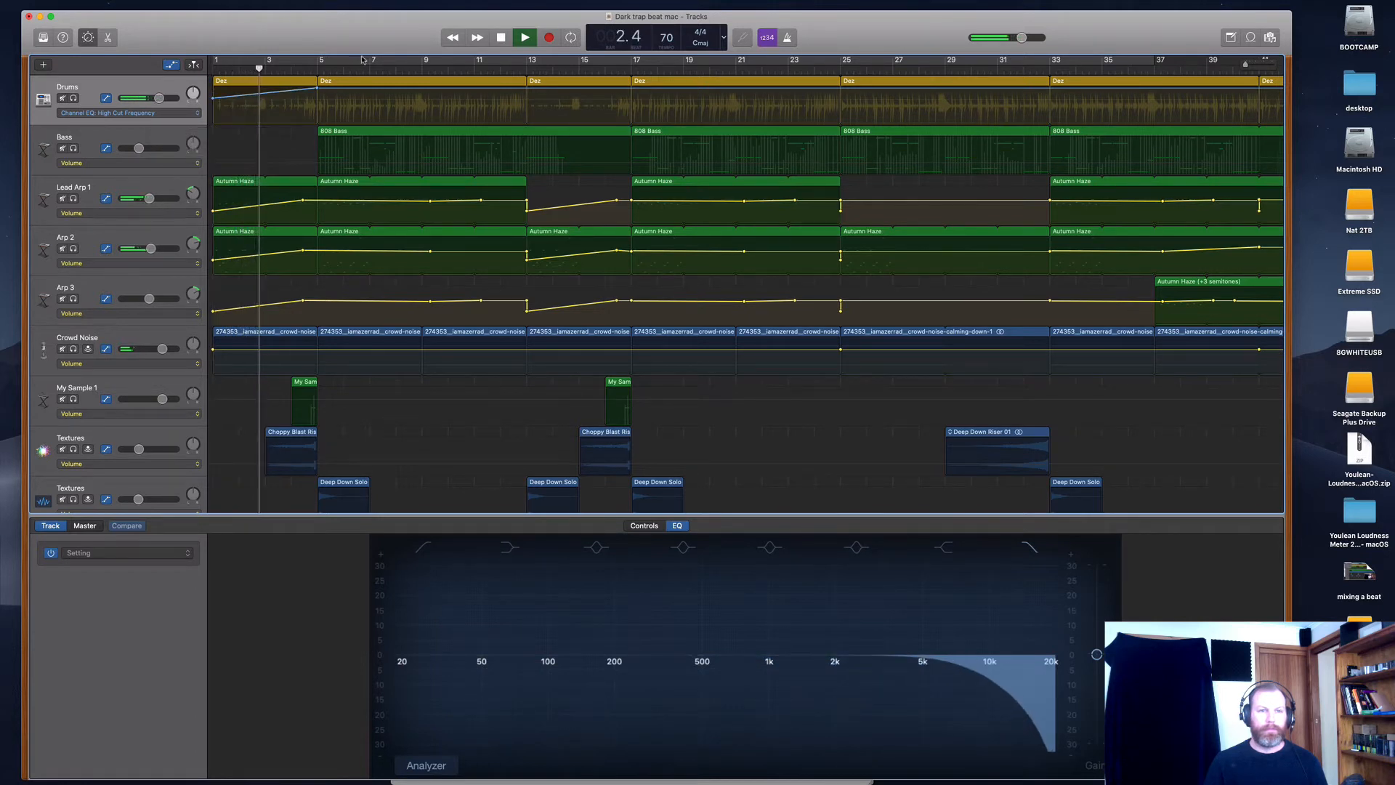
{"action": "key", "text": "space"}
- Add a low high cut automation point just before bar 5 on the Drums track so the frequency jumps up sharply at bar 5
{"action": "key", "text": "super+Right"}
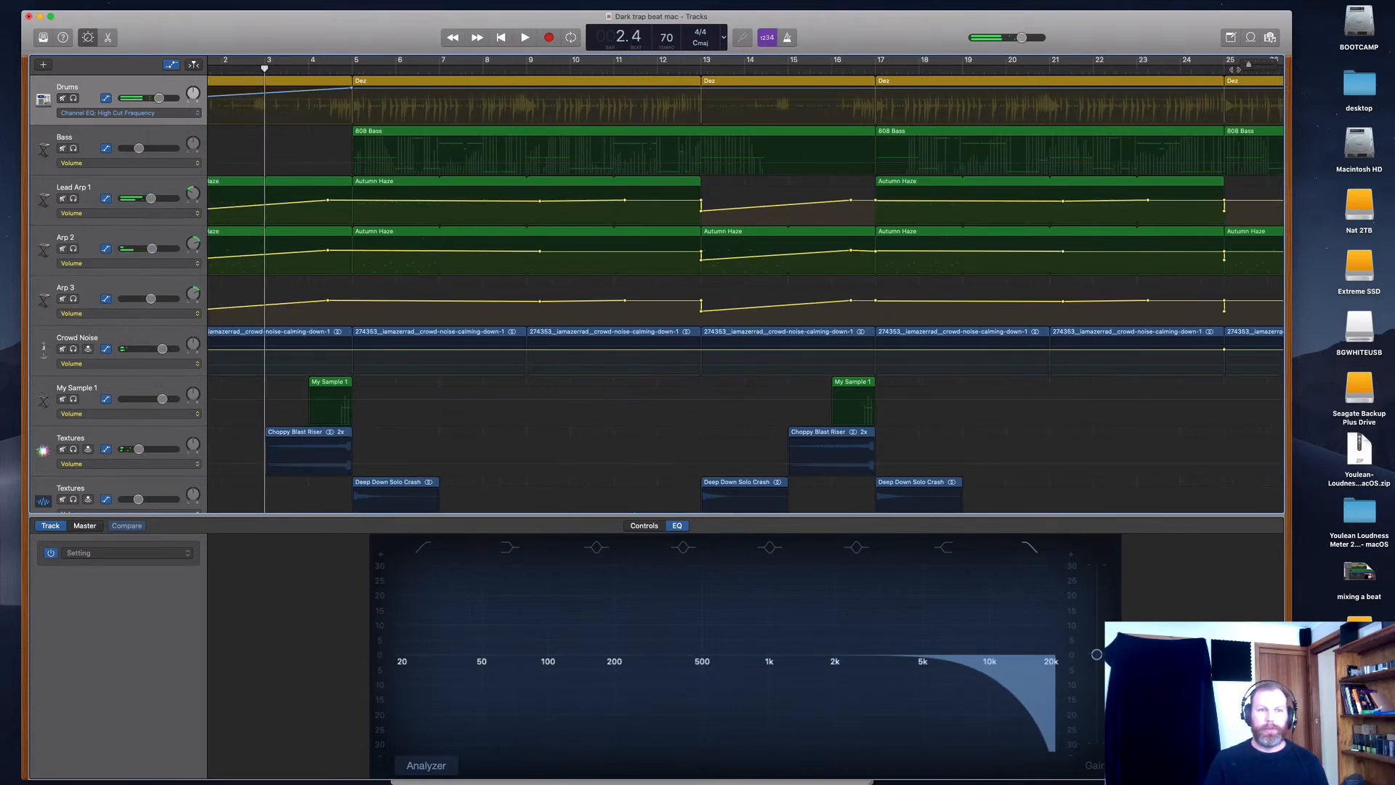
{"action": "scroll", "coordinate": [315, 156], "scroll_direction": "left", "scroll_amount": 3}
{"action": "left_click", "coordinate": [379, 89]}
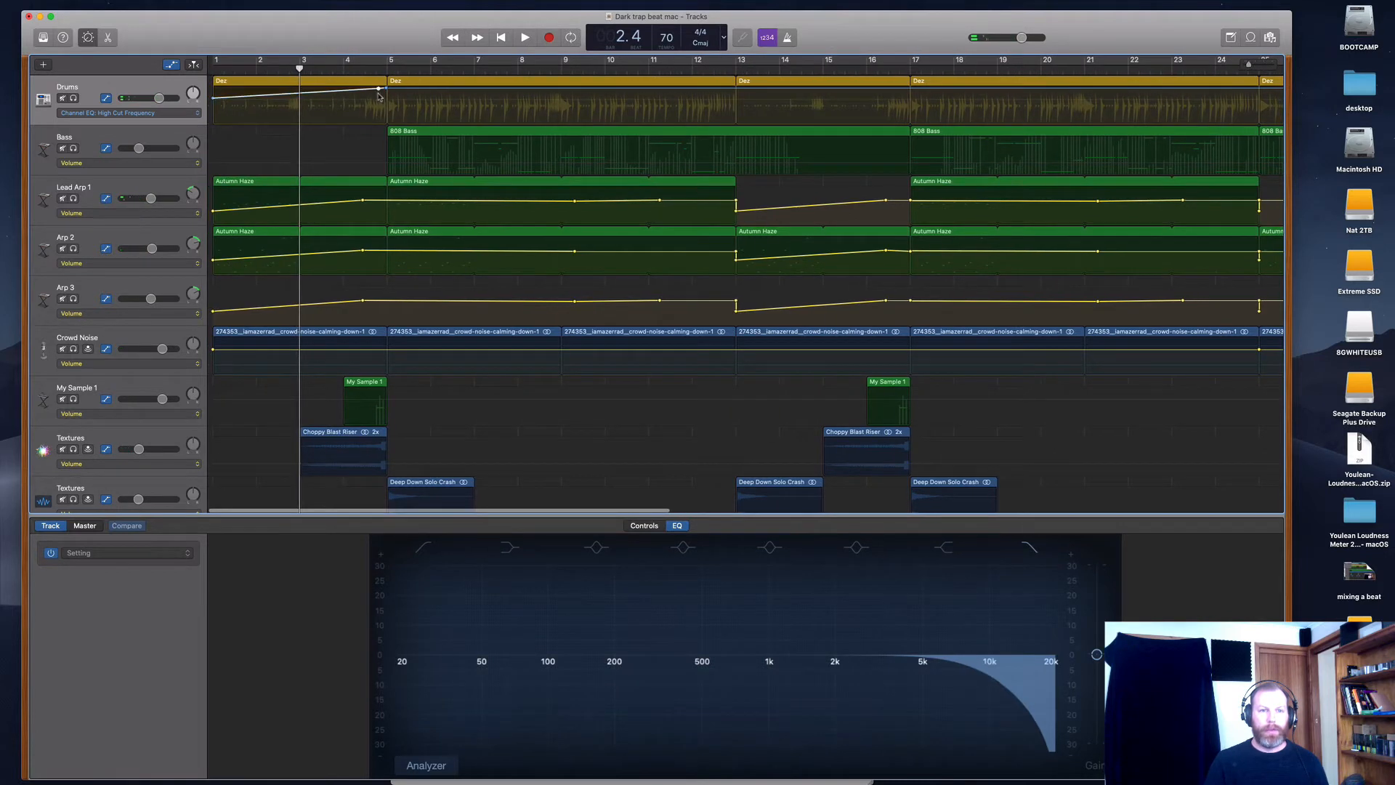
{"action": "left_click_drag", "start_coordinate": [379, 89], "coordinate": [382, 97]}
{"action": "left_click_drag", "start_coordinate": [1249, 65], "coordinate": [1253, 64]}
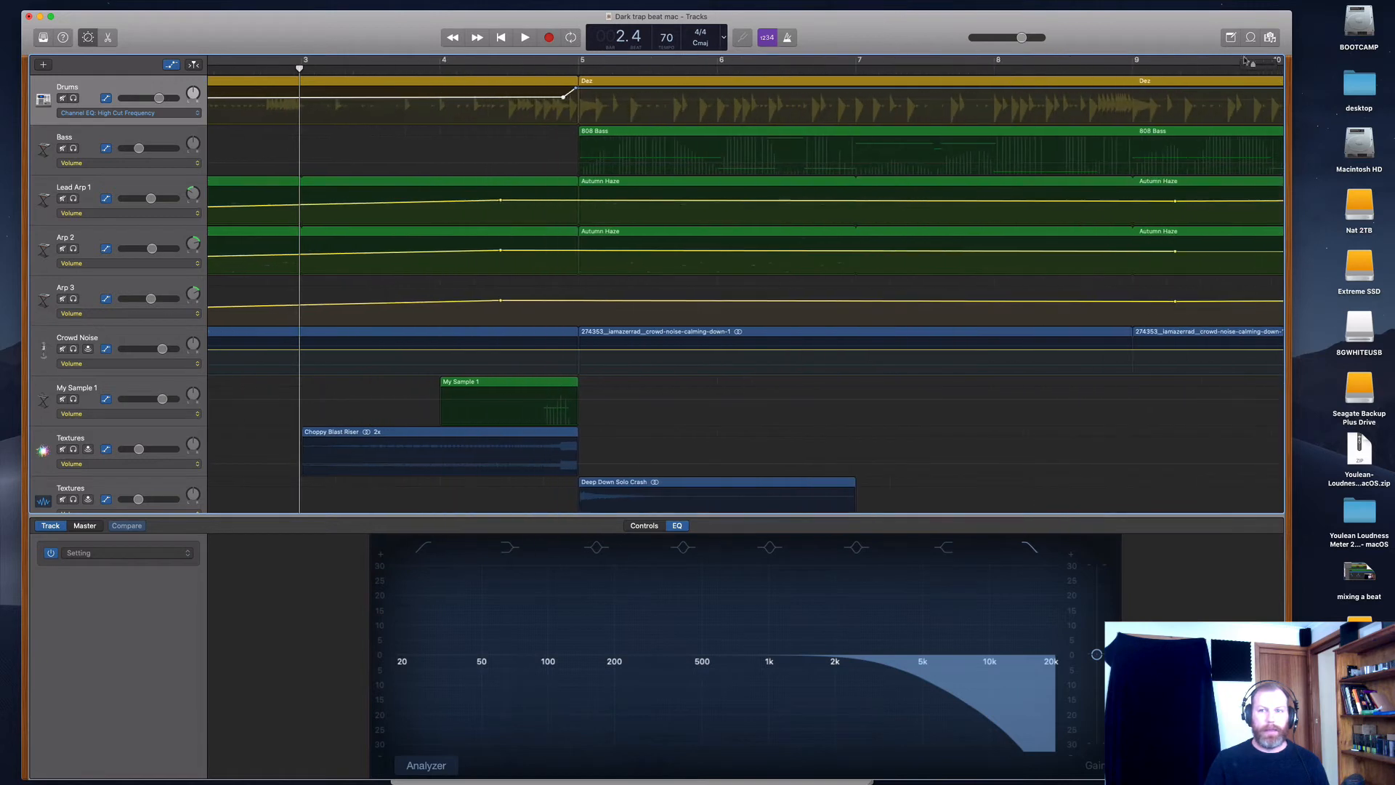
{"action": "left_click", "coordinate": [51, 16]}
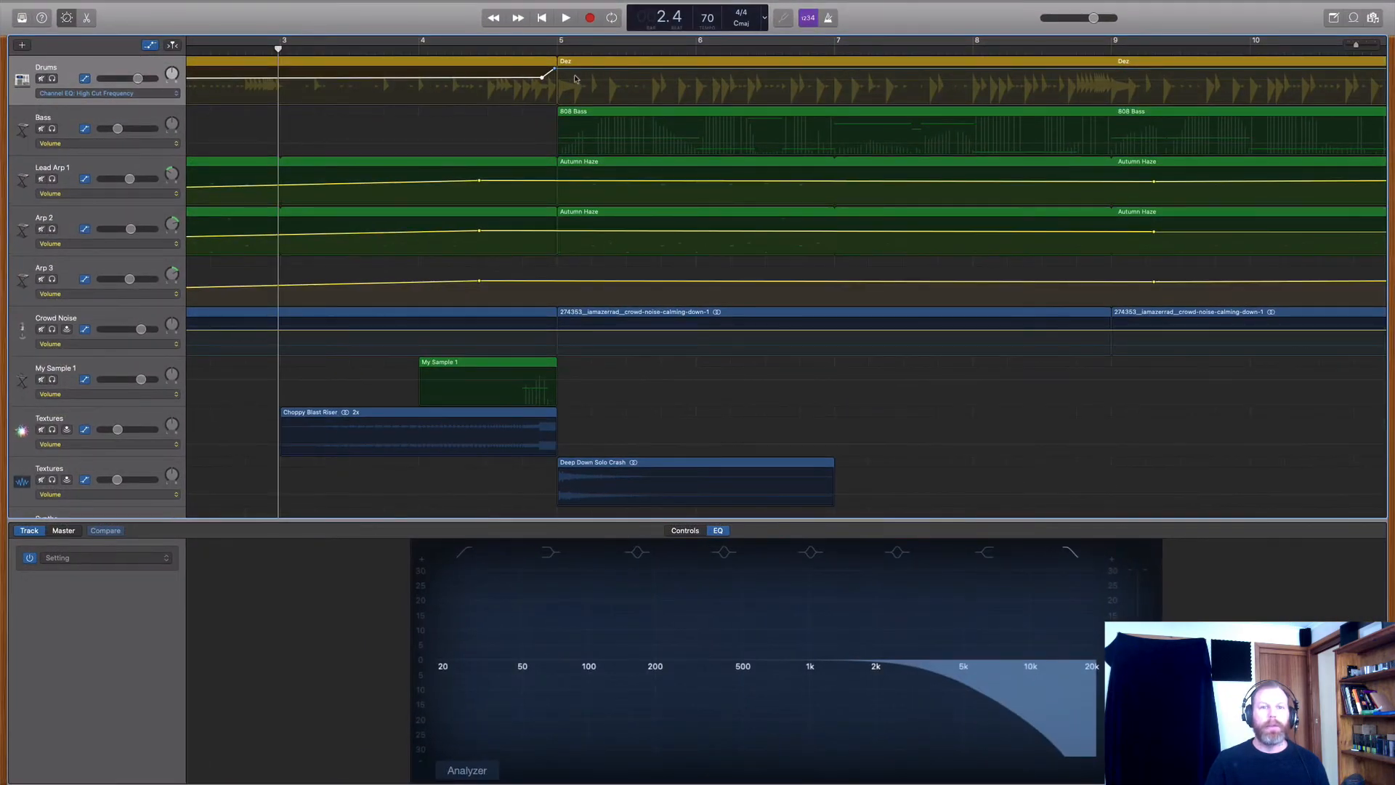
{"action": "left_click_drag", "start_coordinate": [549, 72], "coordinate": [558, 70]}
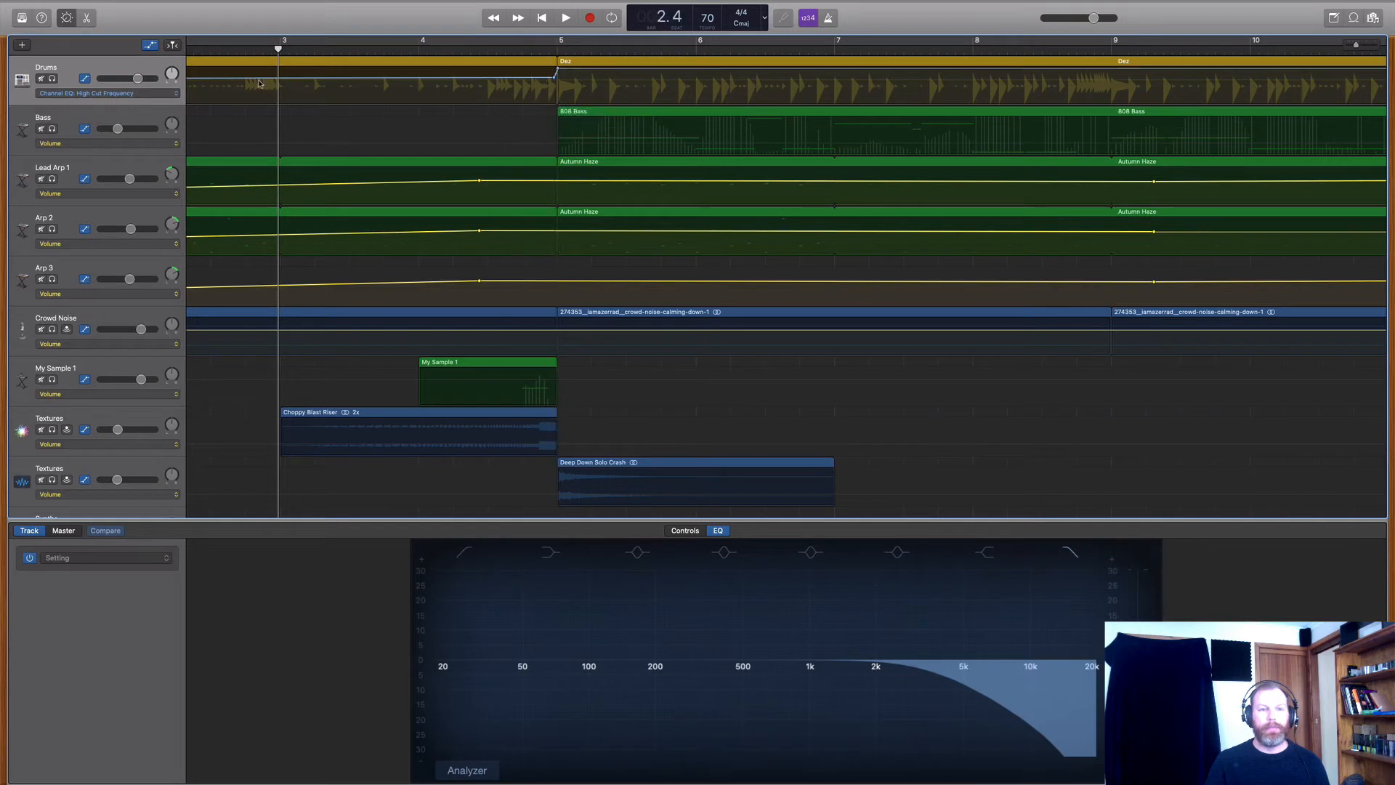
- Play the beat from bar 1 past bar 5 to audition the Drums track's high cut automation
{"action": "scroll", "coordinate": [241, 51], "scroll_direction": "left", "scroll_amount": 2}
{"action": "scroll", "coordinate": [241, 52], "scroll_direction": "left", "scroll_amount": 5}
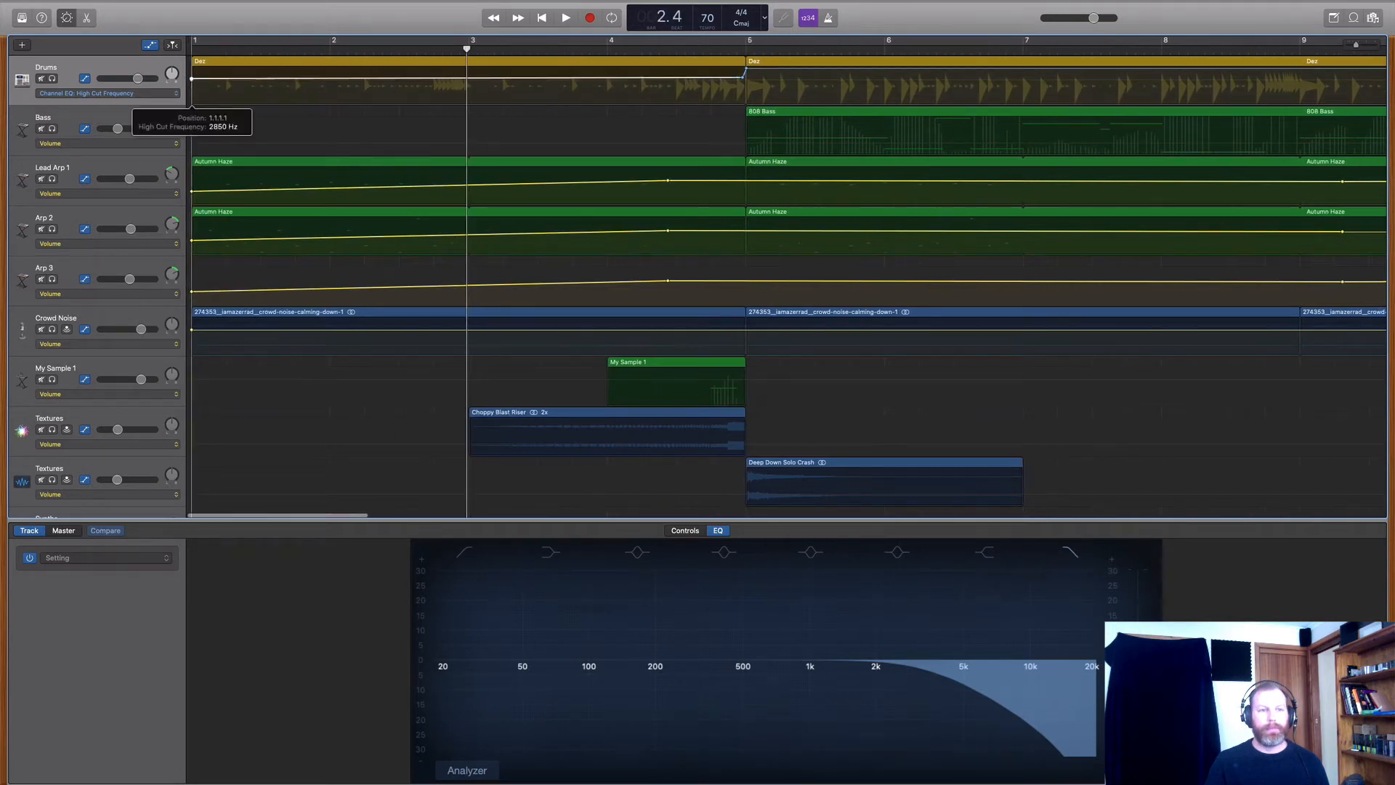
{"action": "left_click", "coordinate": [195, 45]}
{"action": "key", "text": "space"}
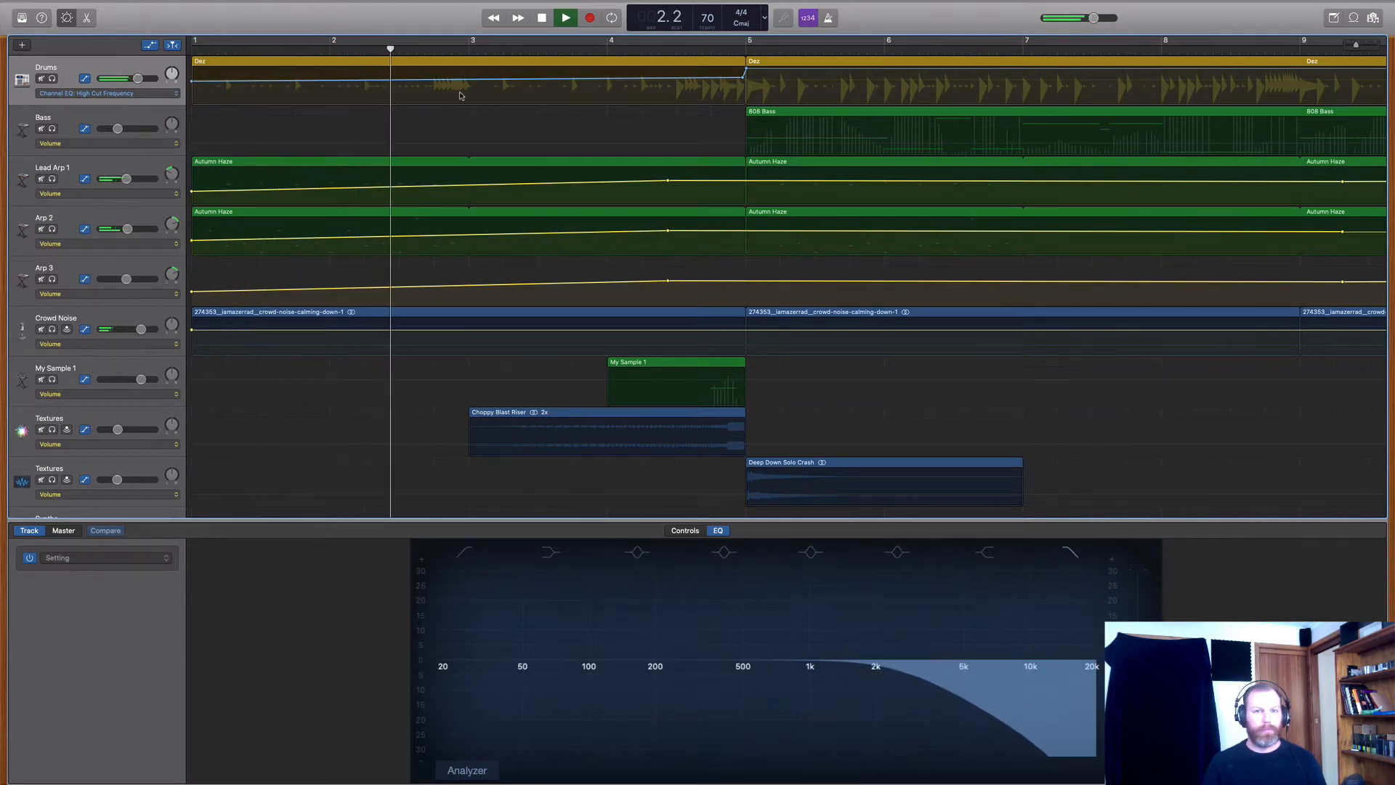
{"action": "key", "text": "a"}
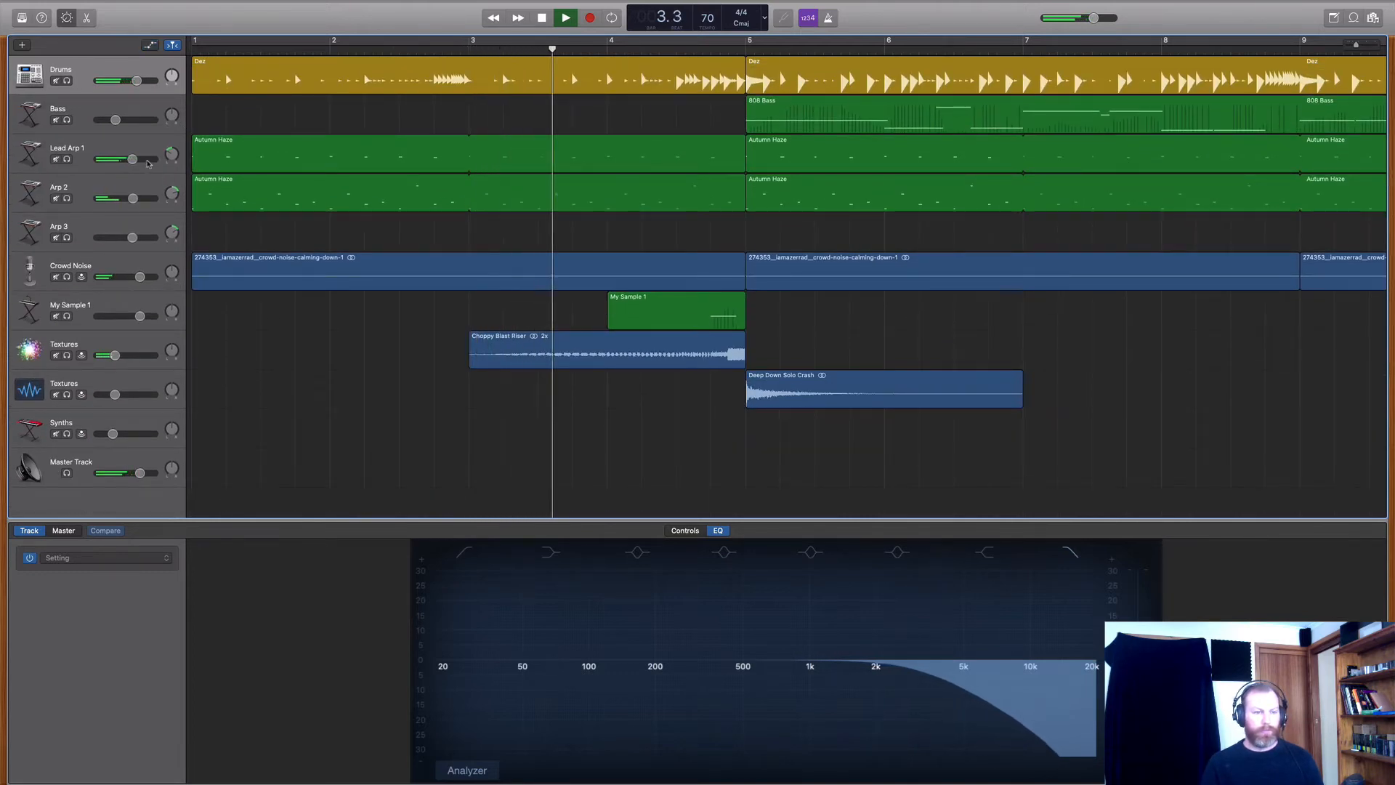
{"action": "key", "text": "a"}
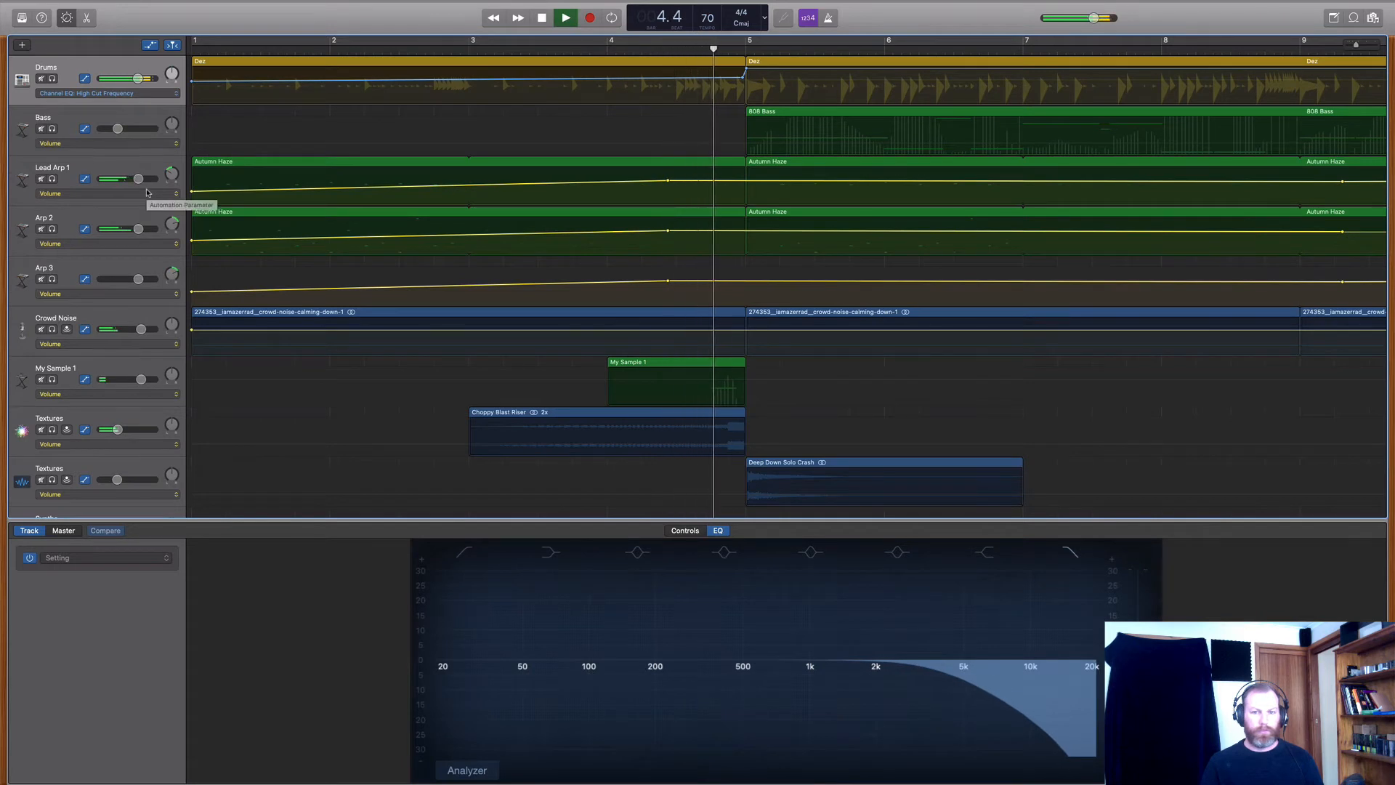
{"action": "scroll", "coordinate": [600, 195], "scroll_direction": "right", "scroll_amount": 3}
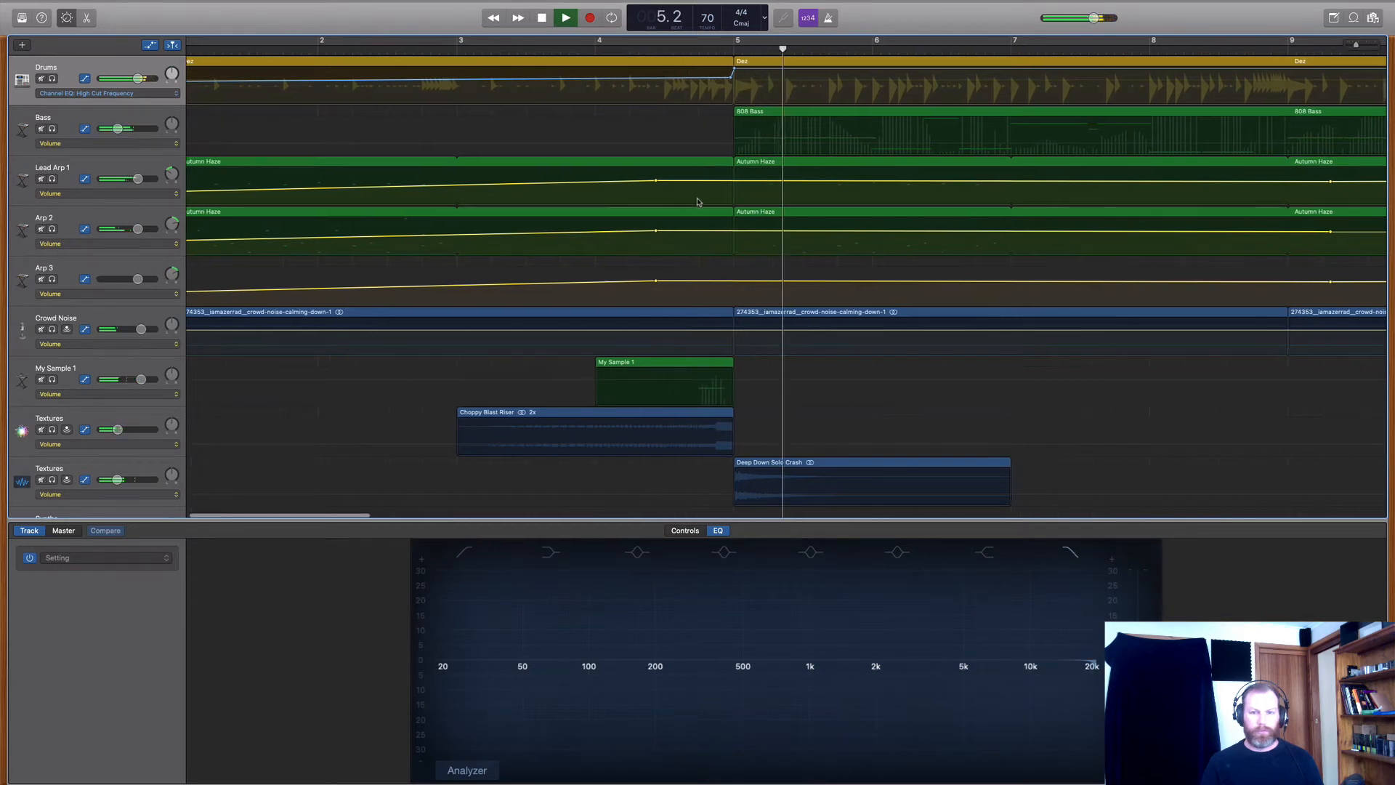
- Stop playback and slightly raise the Lead Arp 1 volume automation point at bar 1
{"action": "key", "text": "space"}
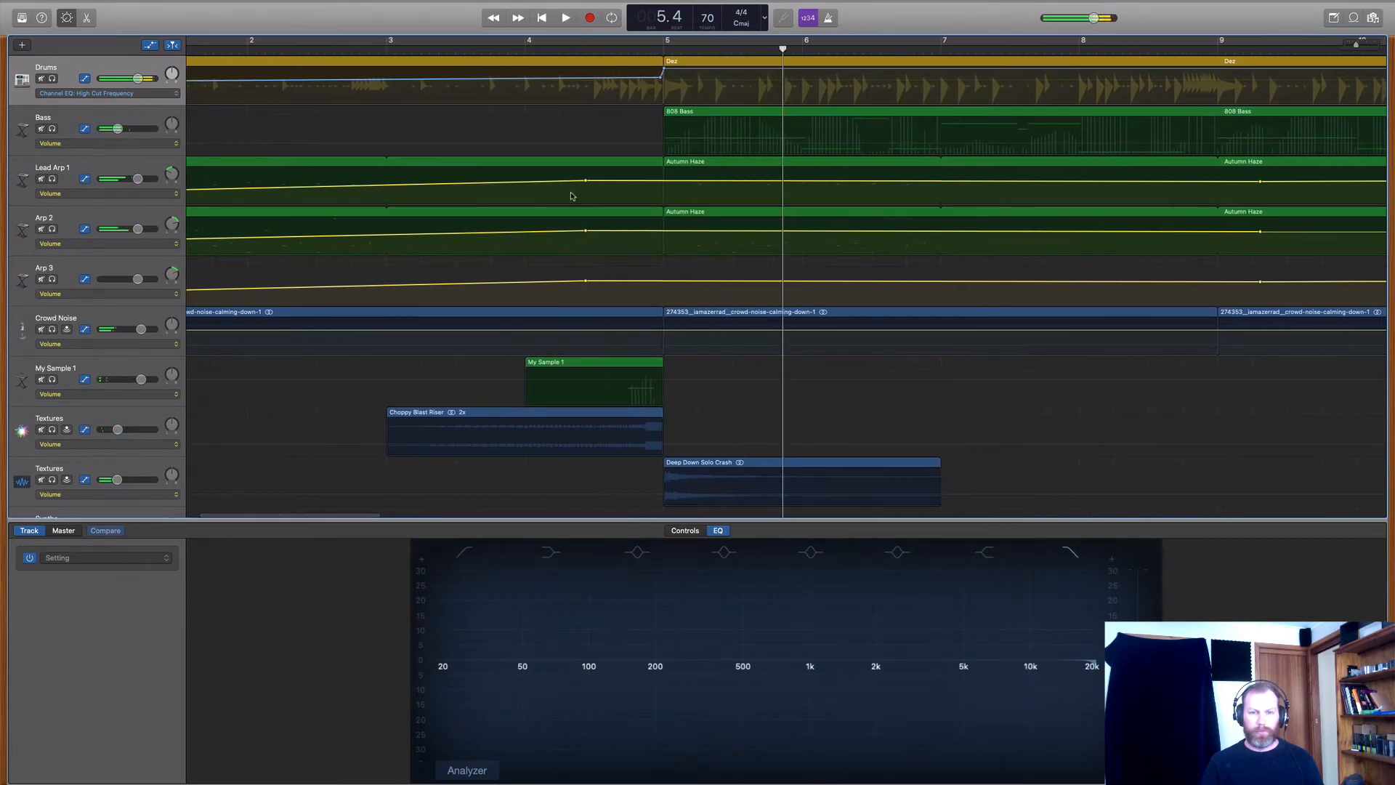
{"action": "left_click", "coordinate": [586, 182]}
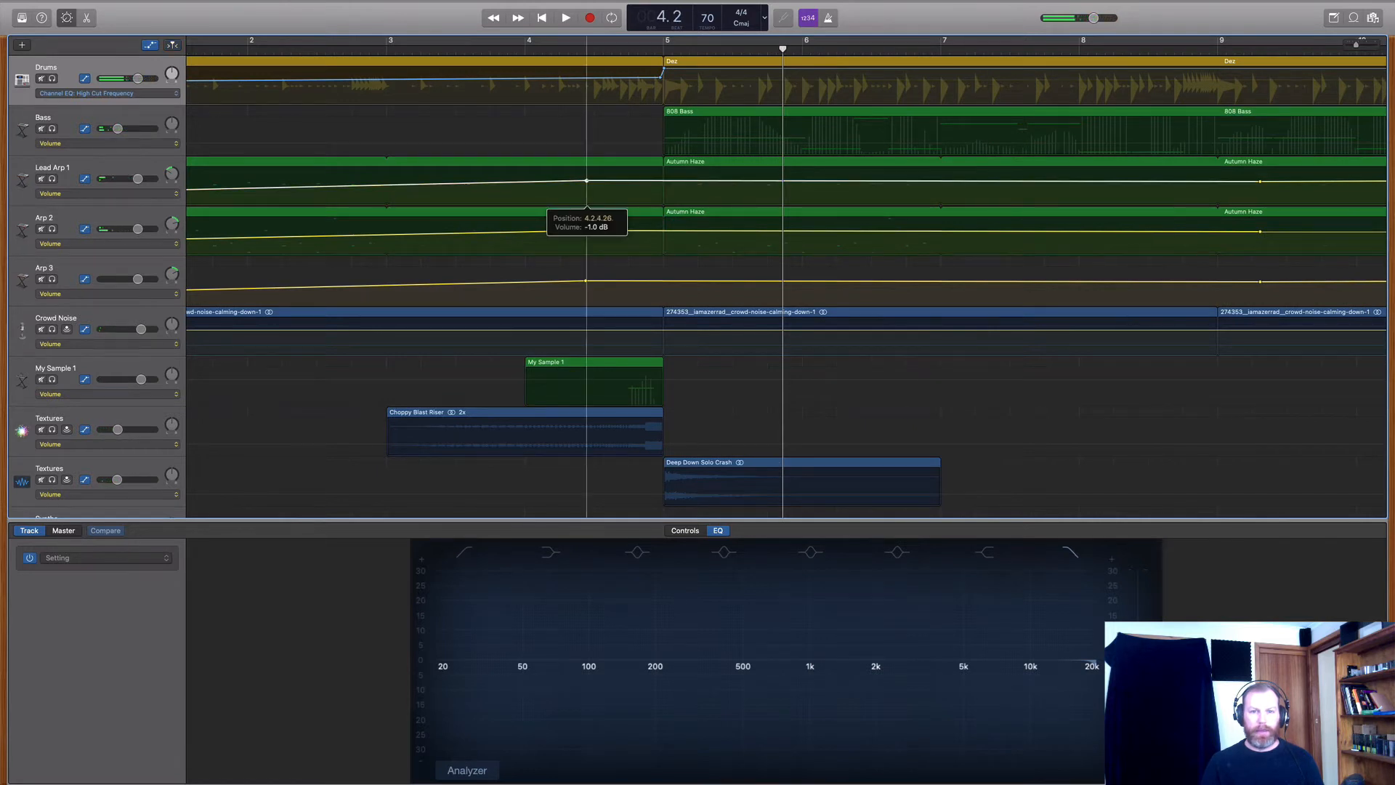
{"action": "scroll", "coordinate": [436, 204], "scroll_direction": "left", "scroll_amount": 3}
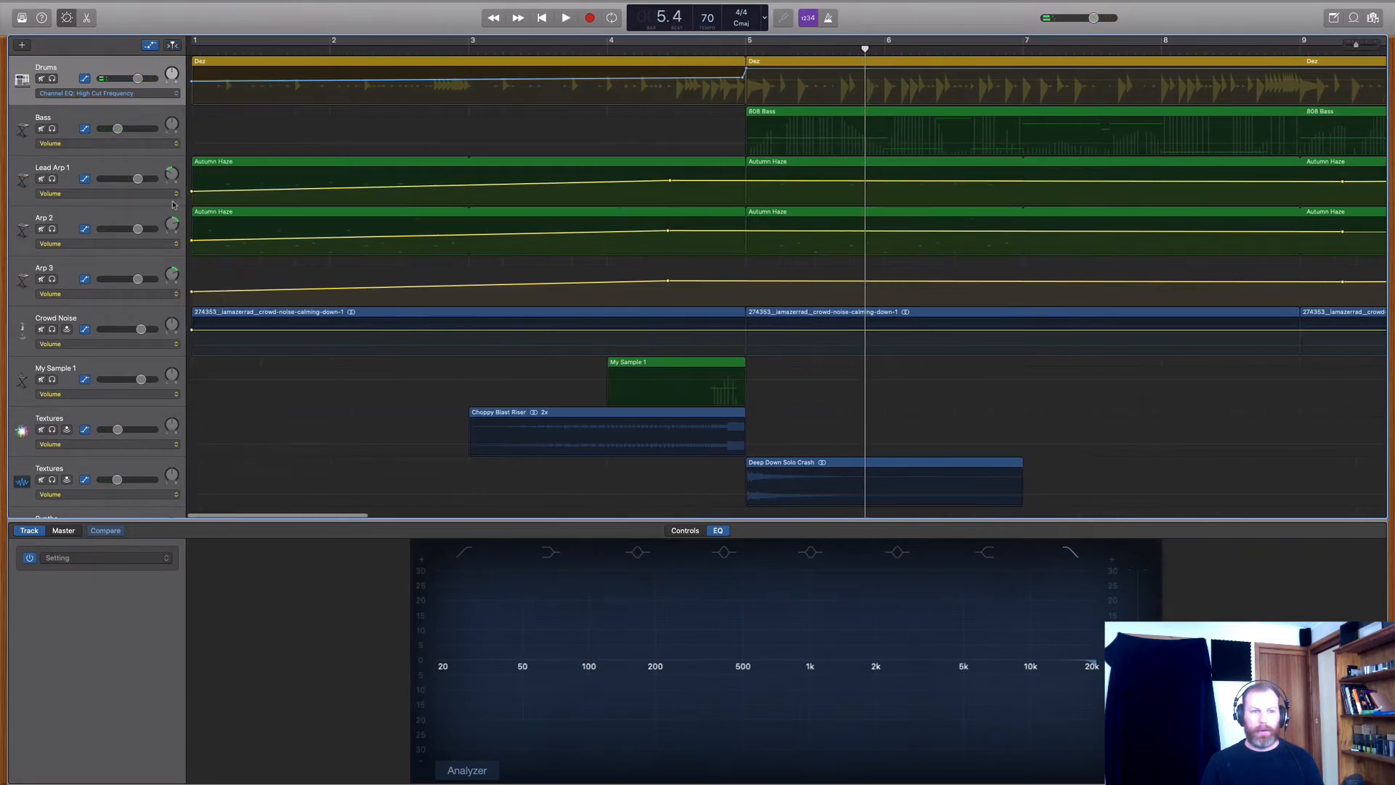
{"action": "left_click_drag", "start_coordinate": [192, 191], "coordinate": [192, 188]}
- Try moving Lead Arp 1's volume automation peak to bar 5 at a slightly higher level, audition it, and undo the move
{"action": "left_click_drag", "start_coordinate": [669, 183], "coordinate": [743, 177]}
{"action": "key", "text": "space"}
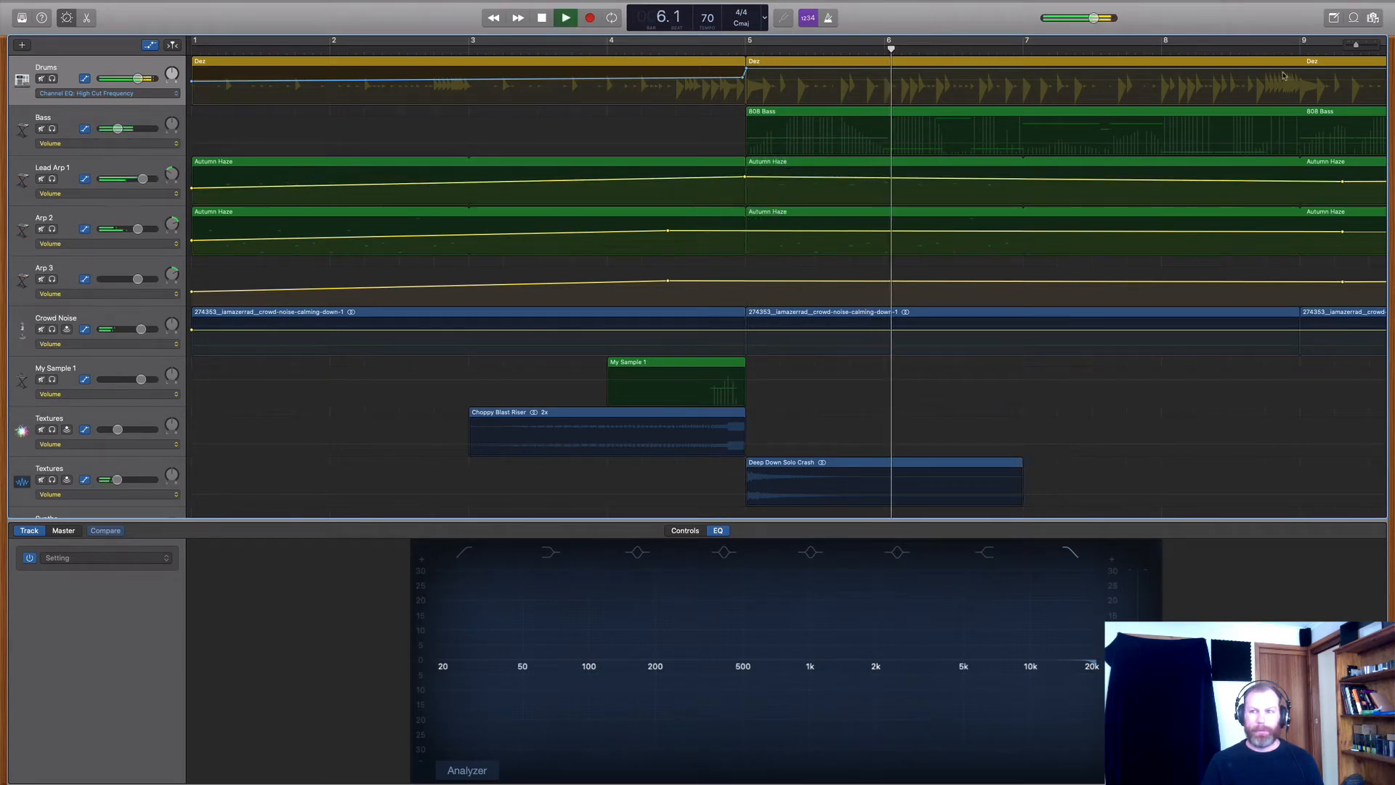
{"action": "left_click_drag", "start_coordinate": [1355, 45], "coordinate": [1352, 45]}
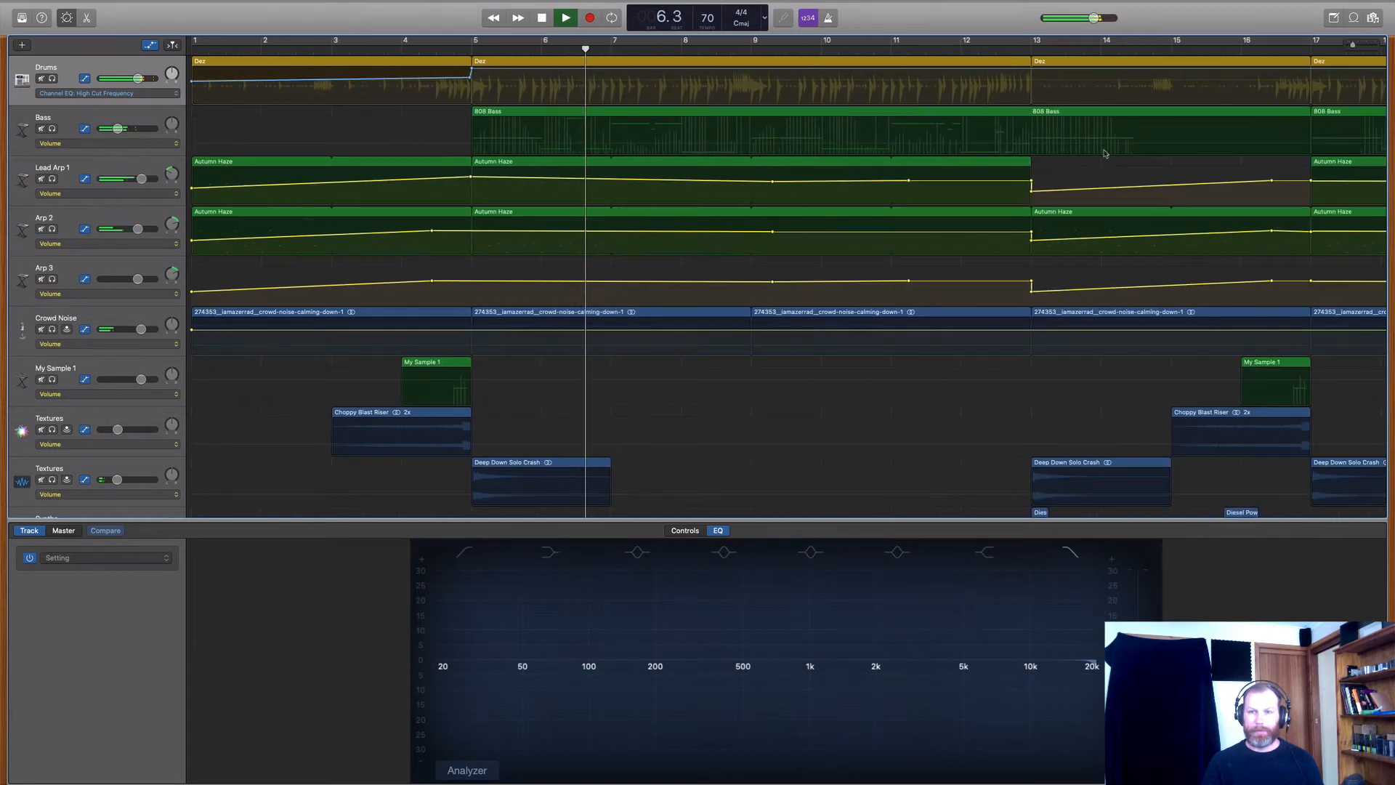
{"action": "key", "text": "space"}
{"action": "key", "text": "super+z"}
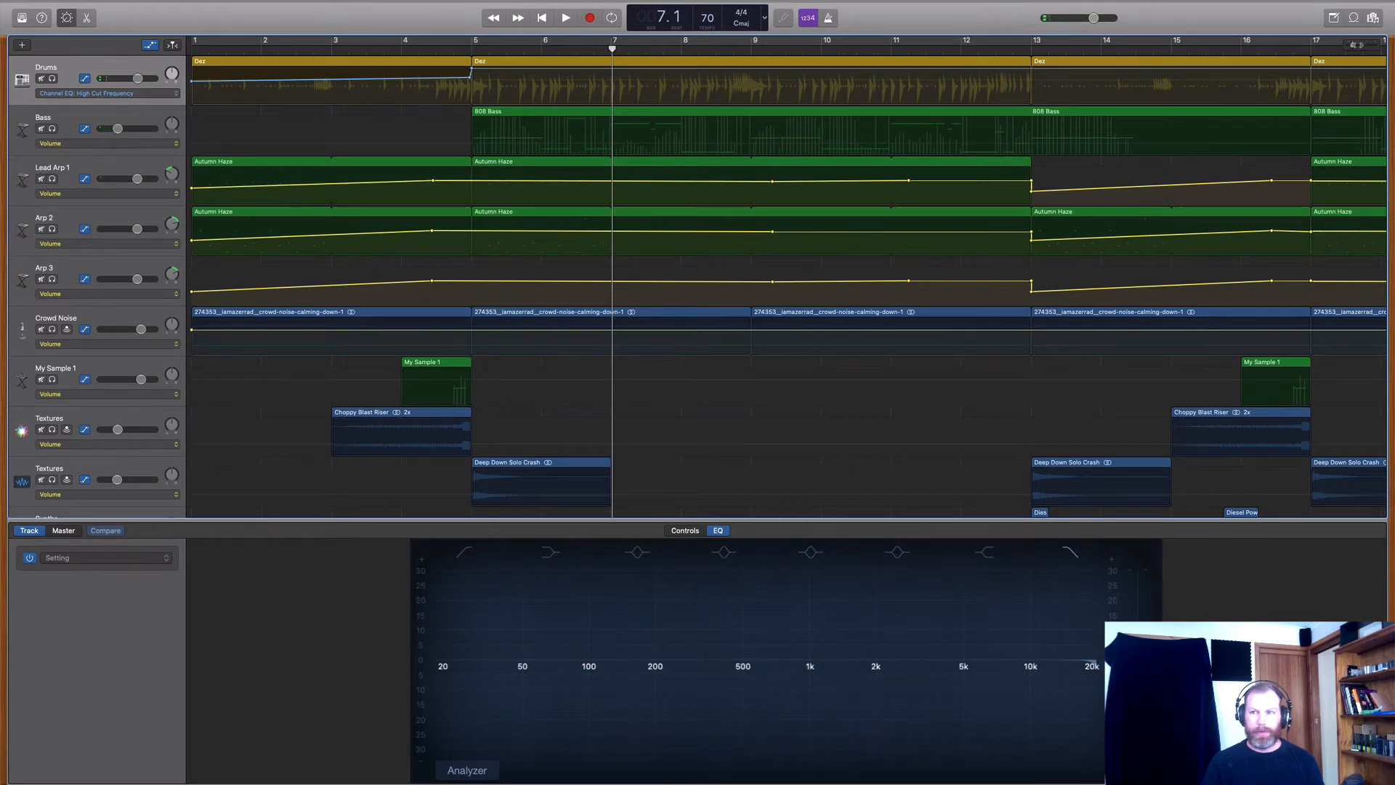
- Hide the track automation and replace Lead Arp 1's Chan EQ plug-in with Channel EQ, opening its EQ curve
{"action": "left_click_drag", "start_coordinate": [1352, 45], "coordinate": [1328, 45]}
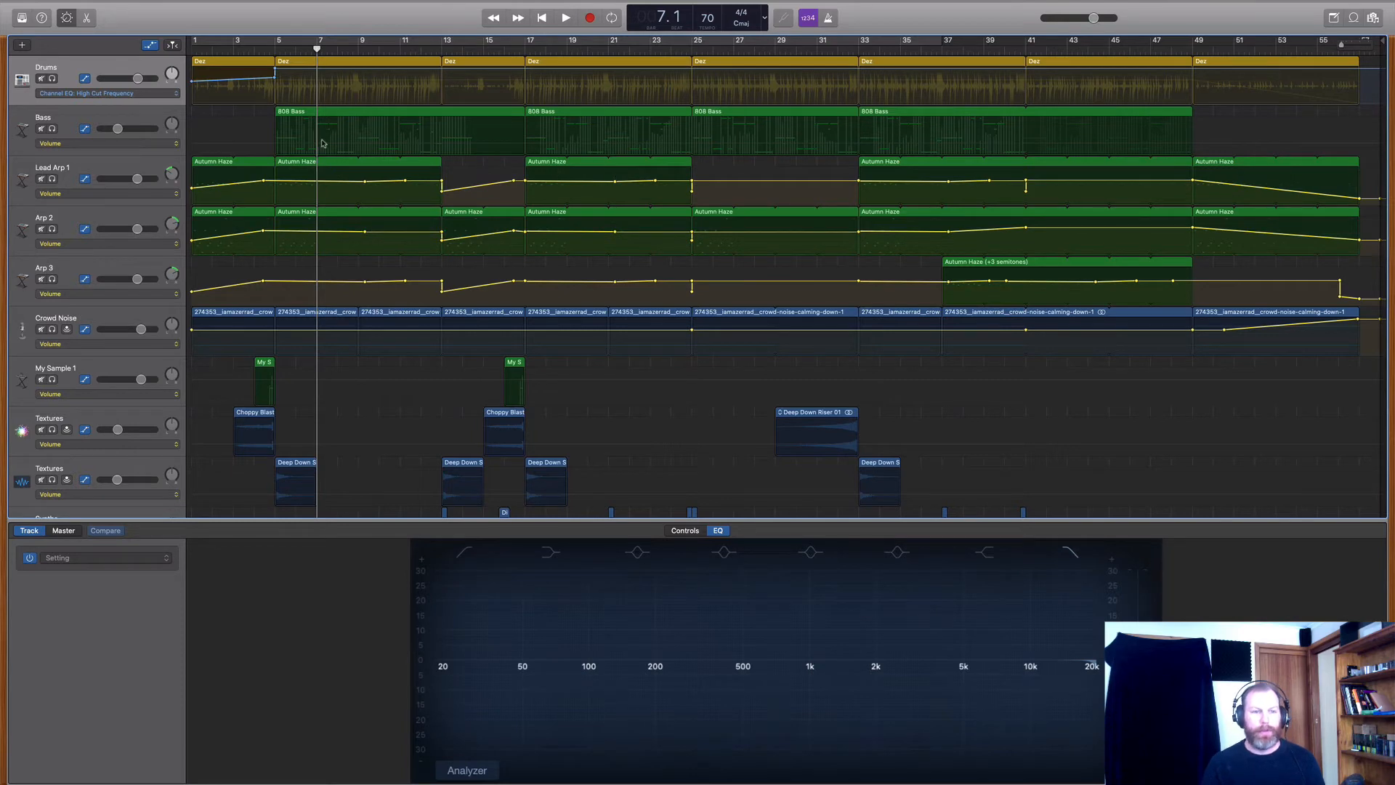
{"action": "left_click", "coordinate": [113, 168]}
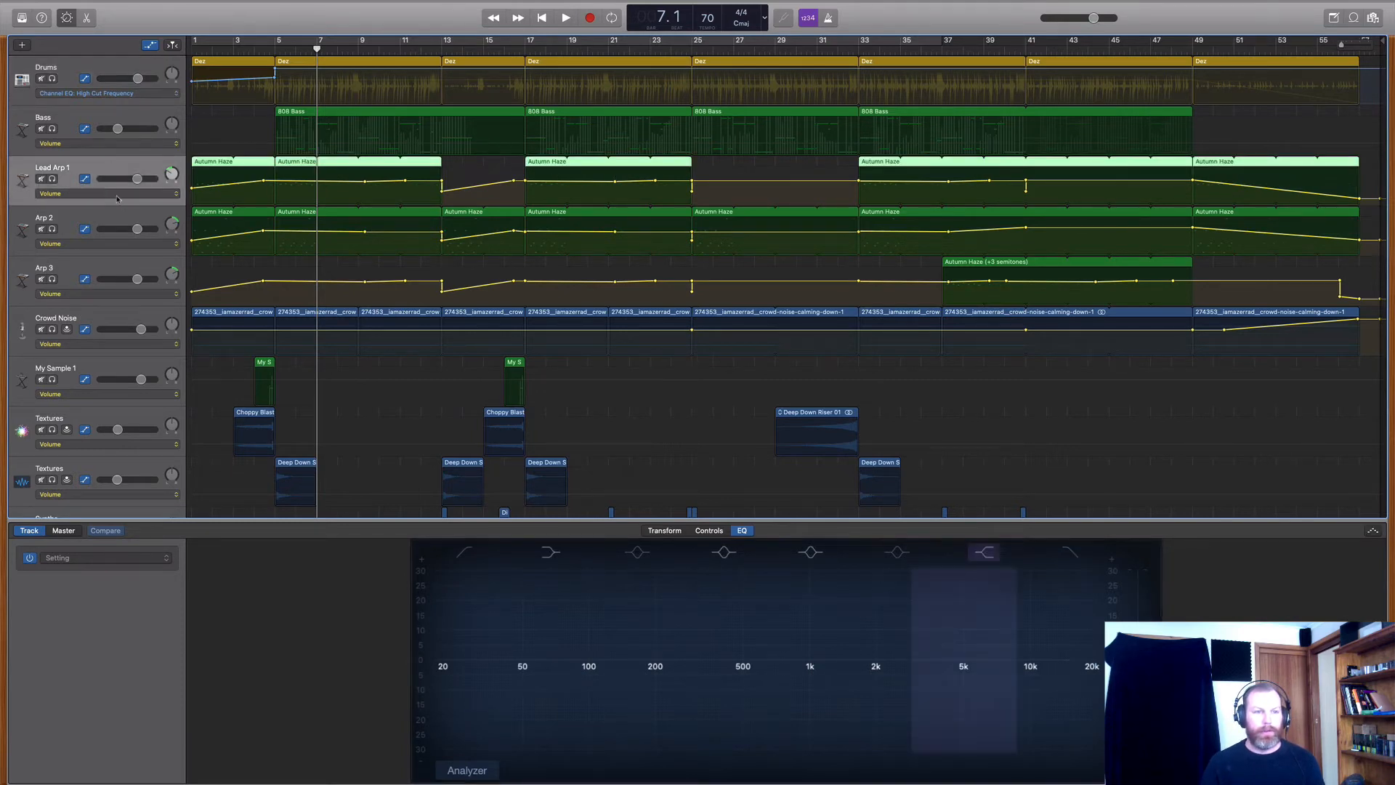
{"action": "key", "text": "a"}
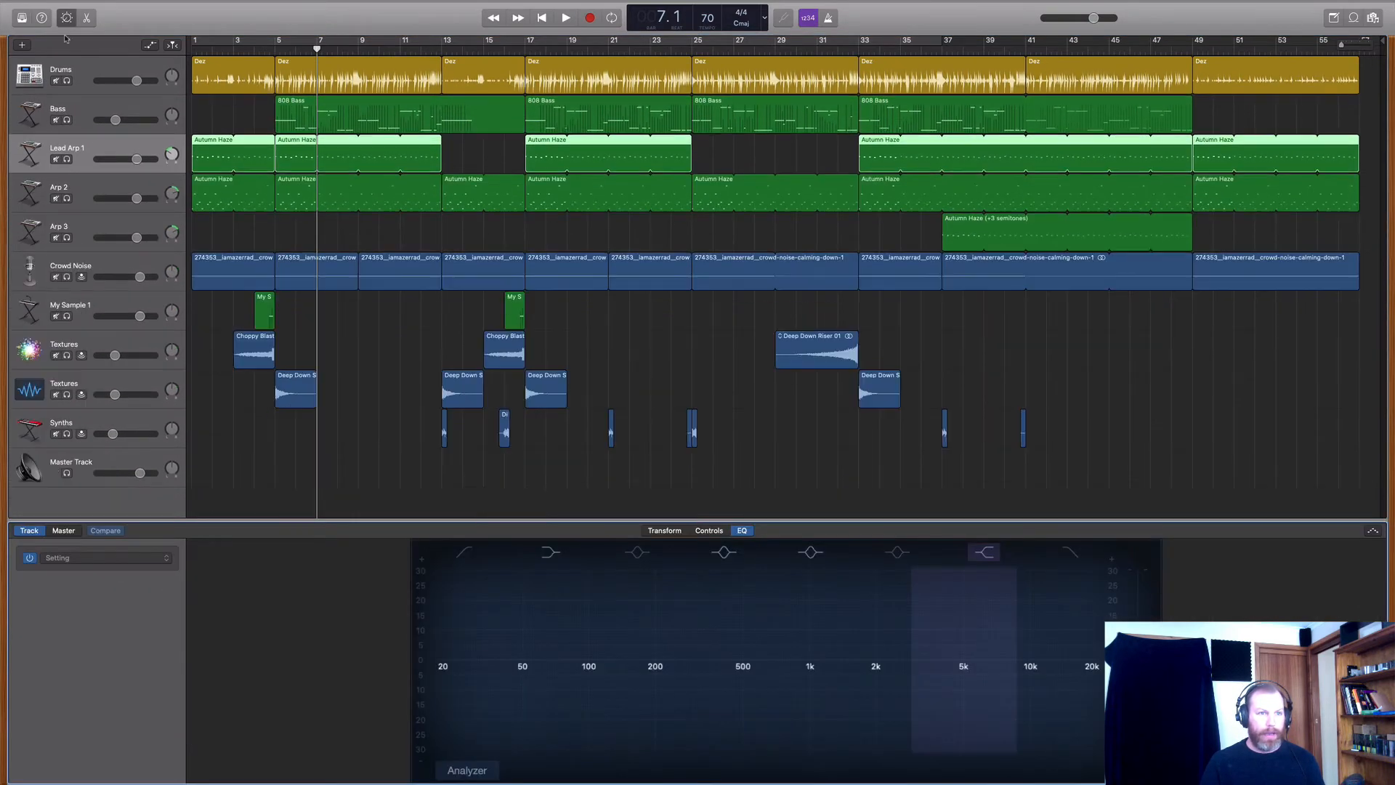
{"action": "left_click", "coordinate": [671, 531]}
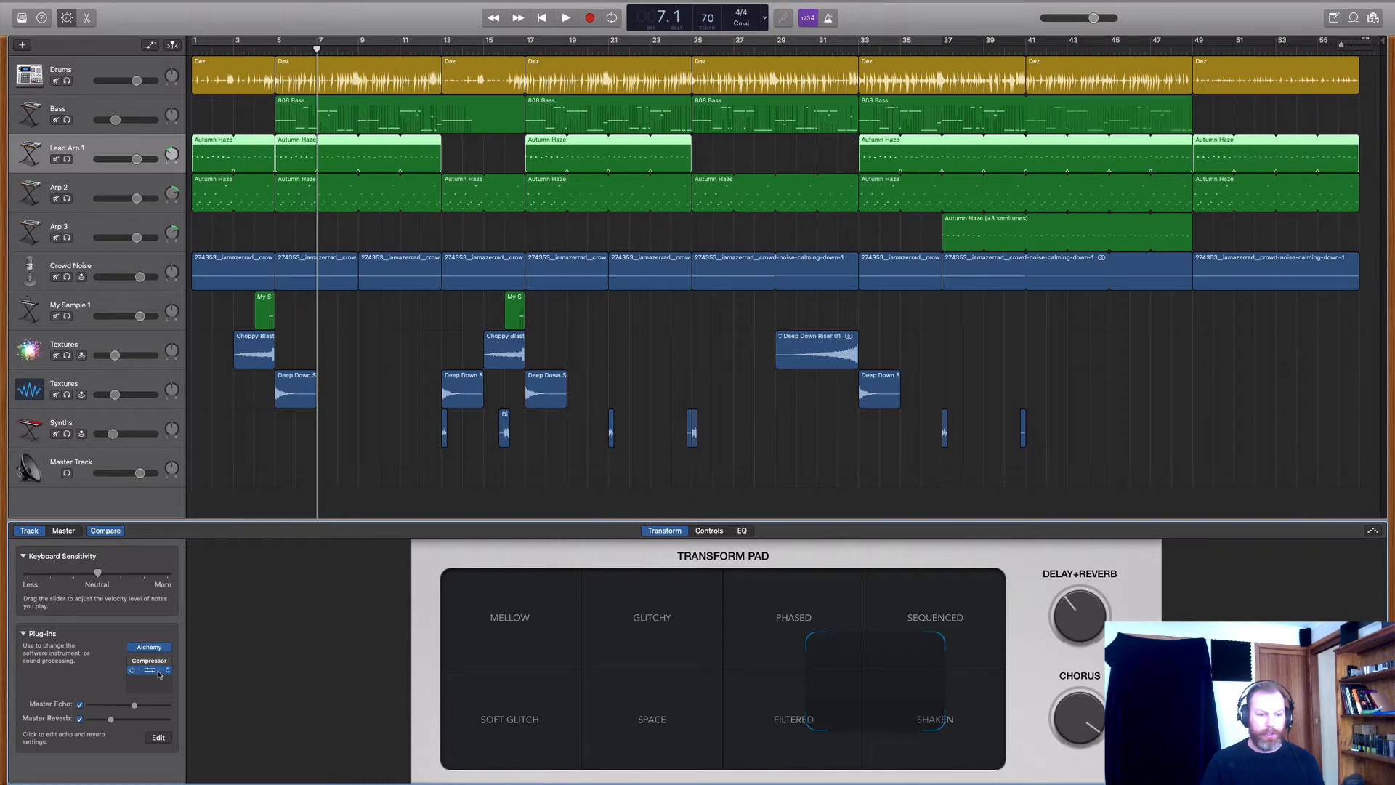
{"action": "left_click", "coordinate": [152, 670]}
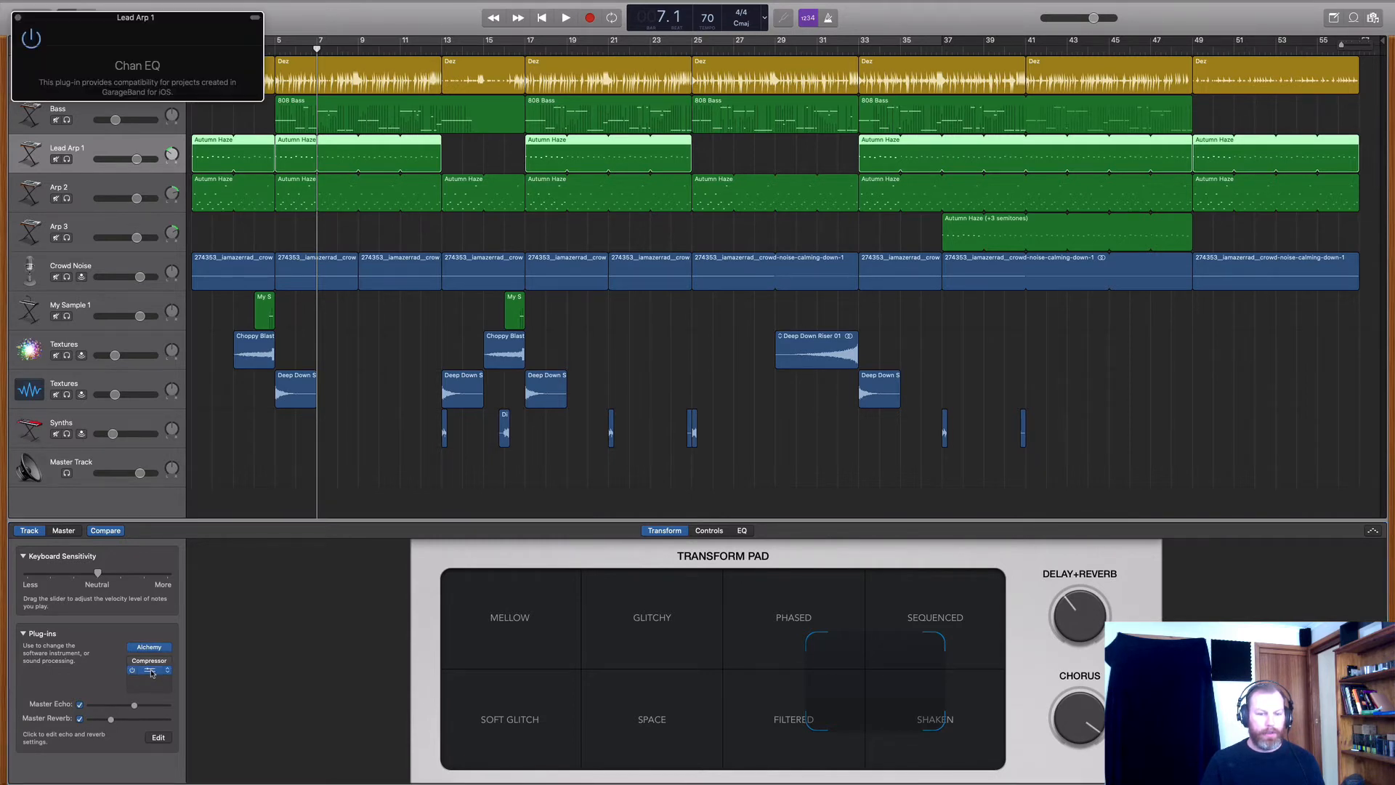
{"action": "left_click", "coordinate": [140, 673]}
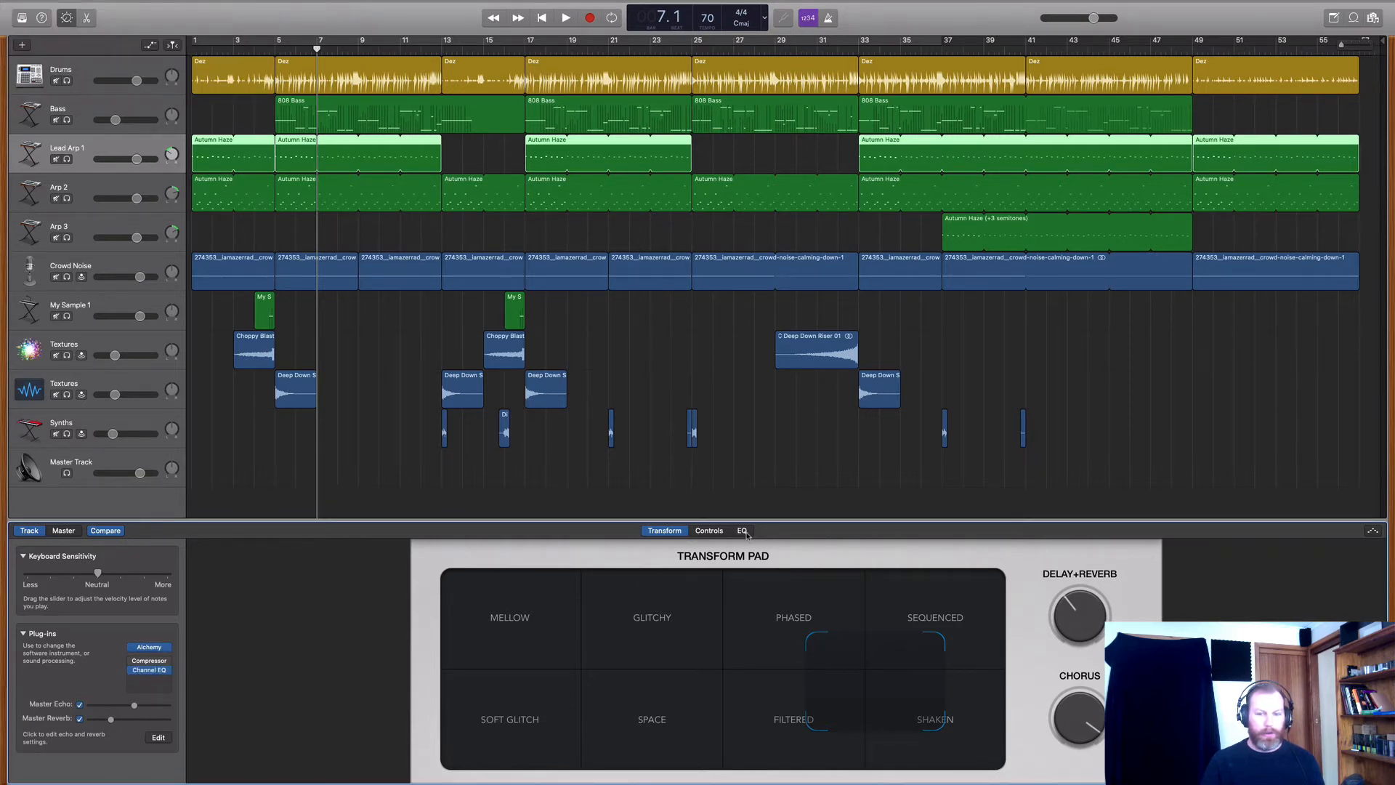
{"action": "left_click", "coordinate": [742, 531]}
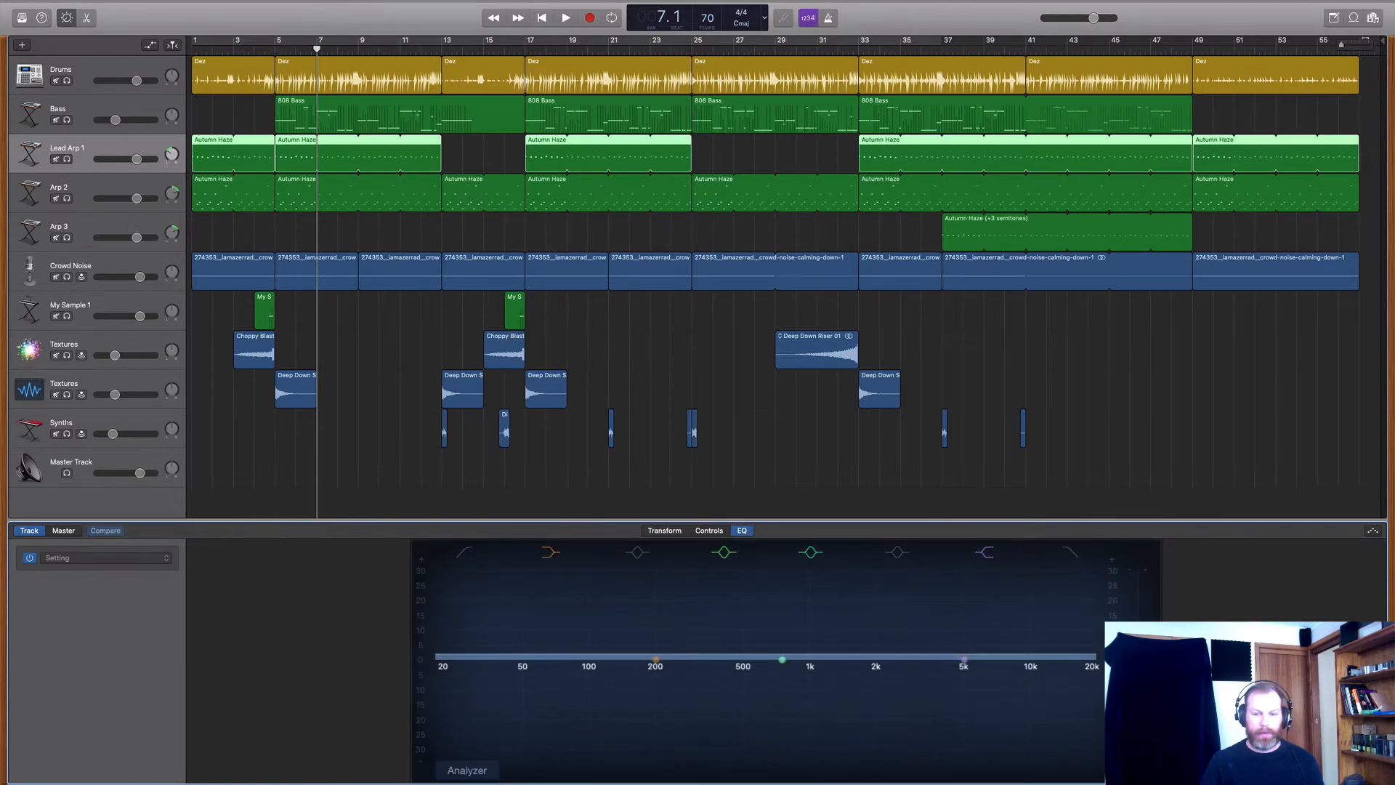
- Solo Lead Arp 1, enable its EQ low cut at 20 Hz, and set the low shelf to about -11 dB at 78 Hz
{"action": "key", "text": "space"}
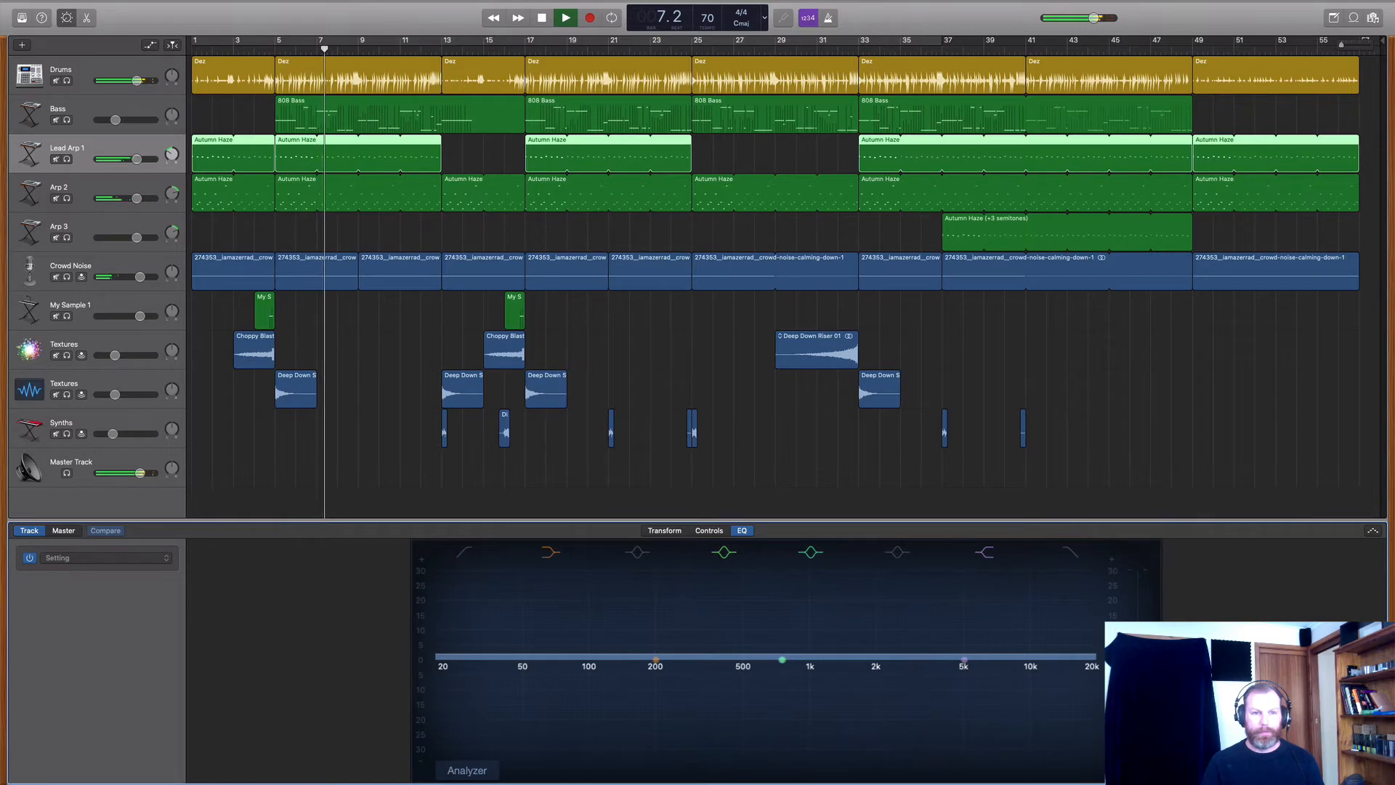
{"action": "key", "text": "s"}
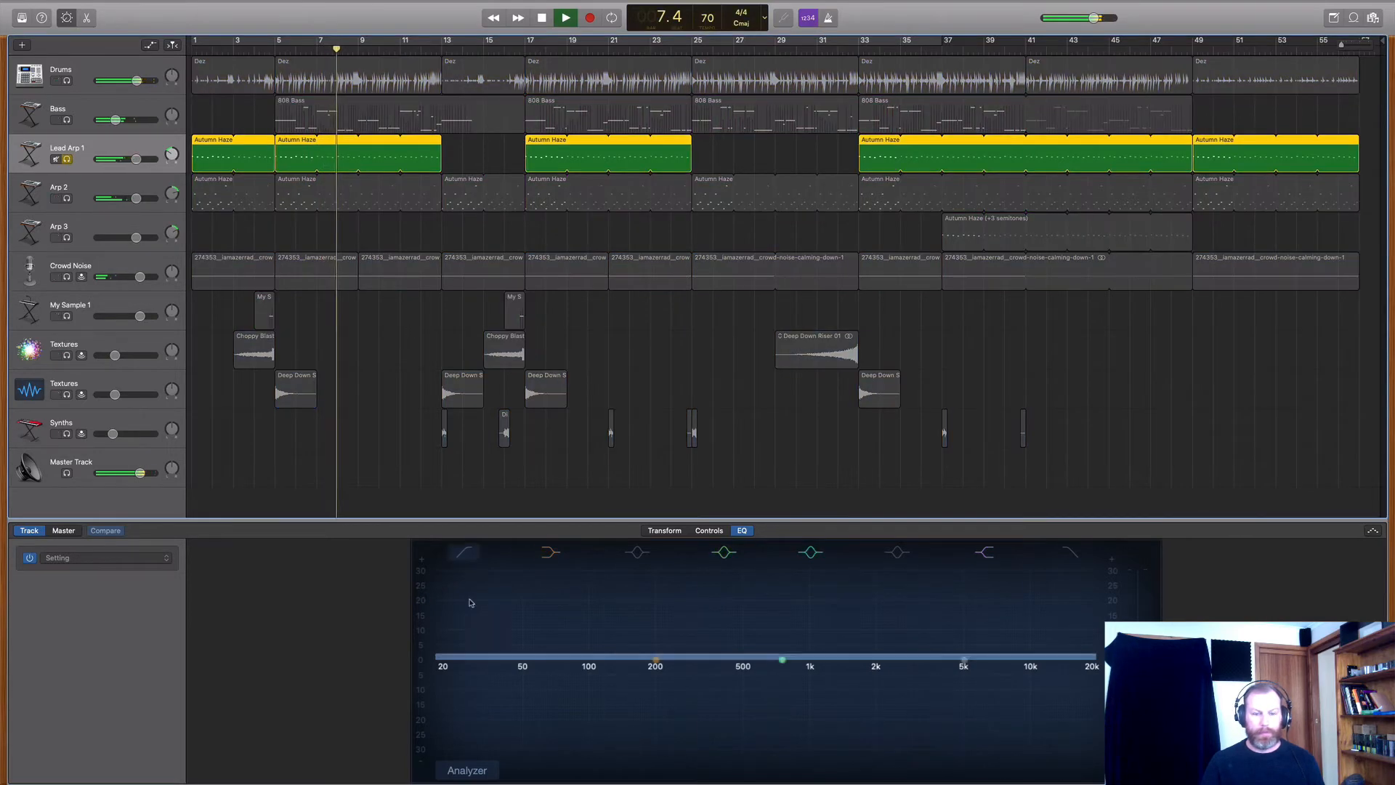
{"action": "key", "text": "space"}
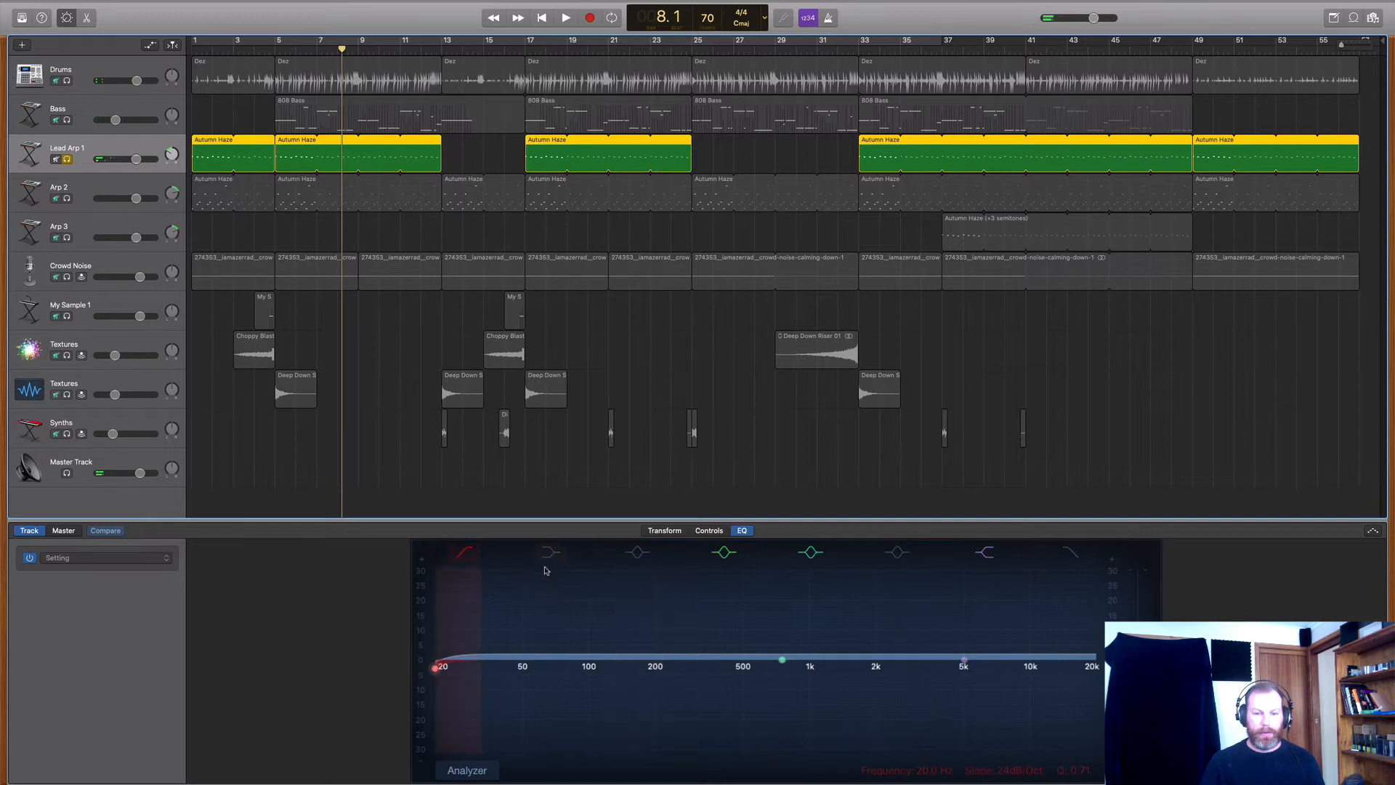
{"action": "left_click_drag", "start_coordinate": [655, 661], "coordinate": [559, 709]}
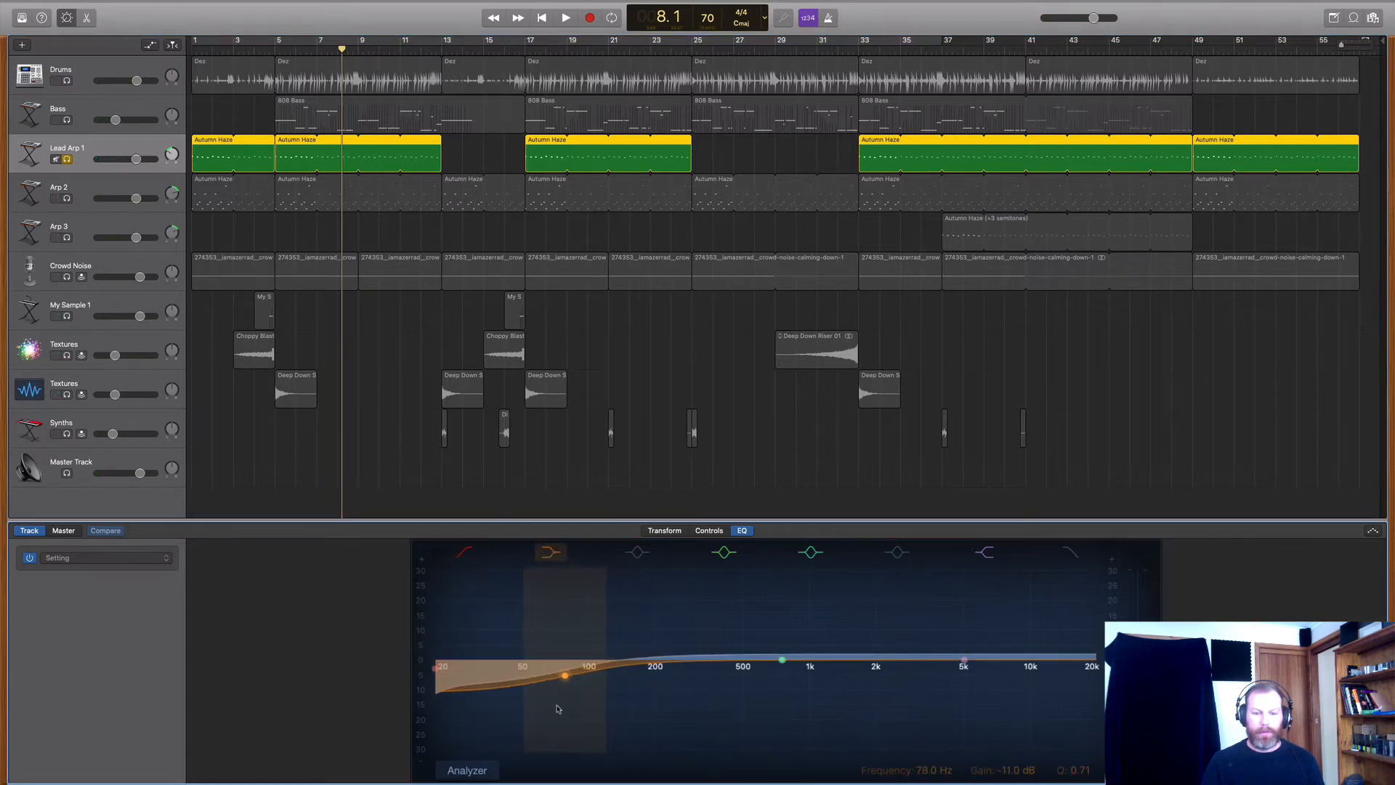
- Solo Arp 2 as well, raise its EQ low cut to just below 100 Hz, and switch off its low shelf band
{"action": "left_click", "coordinate": [69, 197]}
{"action": "left_click", "coordinate": [106, 190]}
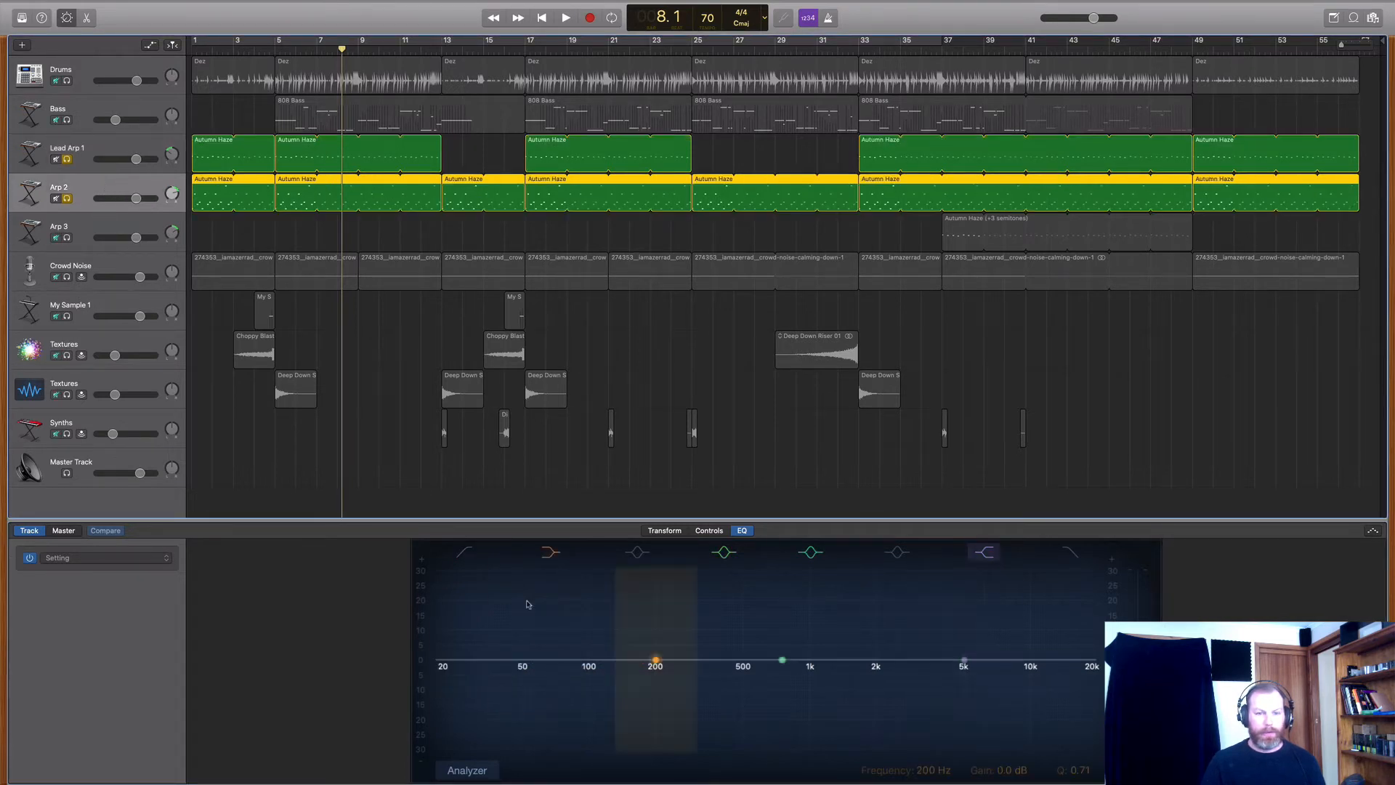
{"action": "left_click_drag", "start_coordinate": [440, 676], "coordinate": [563, 676]}
{"action": "key", "text": "space"}
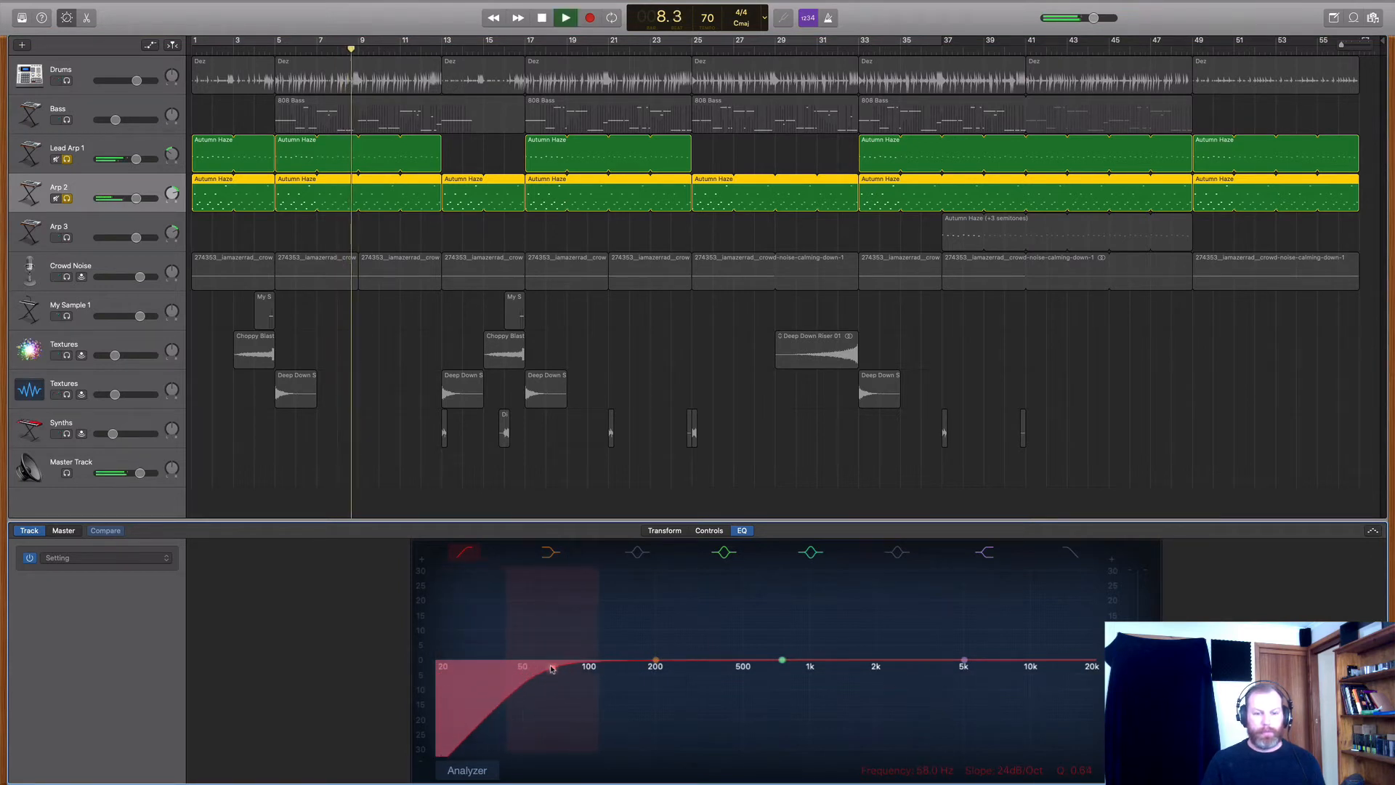
{"action": "mouse_move", "coordinate": [655, 662]}
{"action": "left_mouse_down"}
{"action": "mouse_move", "coordinate": [651, 698]}
{"action": "mouse_move", "coordinate": [656, 664]}
{"action": "left_mouse_up"}
{"action": "left_click", "coordinate": [551, 552]}
- Cut Arp 2's EQ by about 7 dB at 198 Hz and narrow that band with a higher Q
{"action": "left_click", "coordinate": [781, 660]}
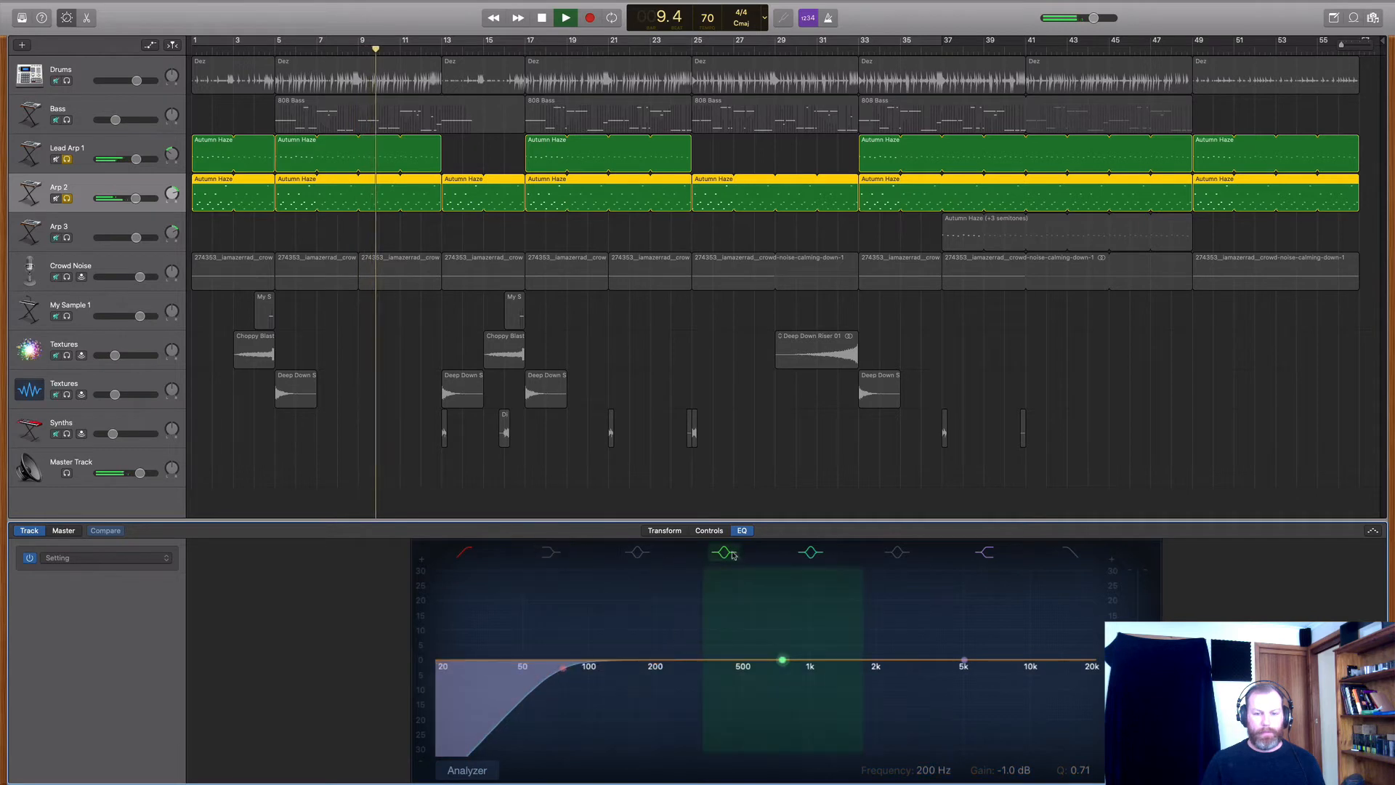
{"action": "left_click_drag", "start_coordinate": [778, 660], "coordinate": [650, 689]}
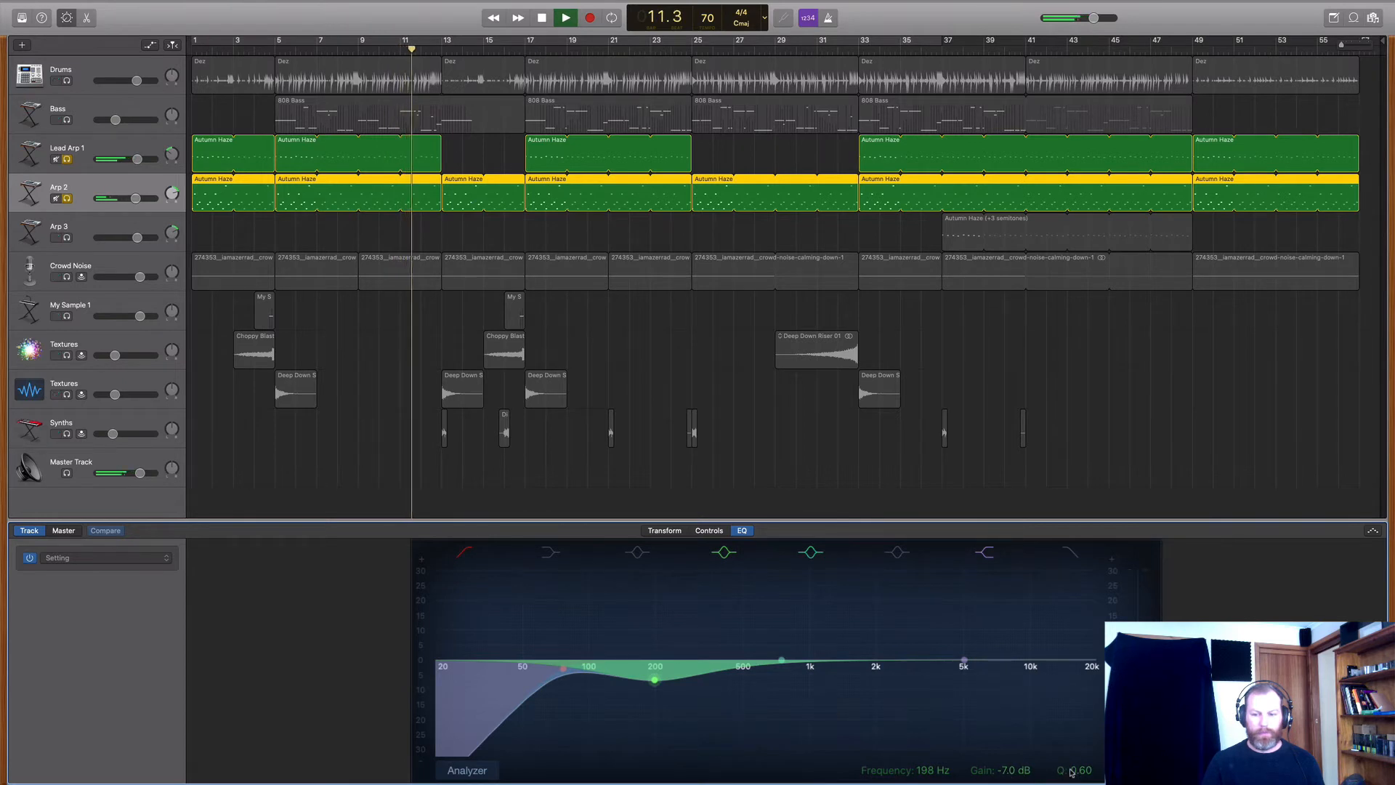
{"action": "left_click_drag", "start_coordinate": [1081, 770], "coordinate": [1080, 719]}
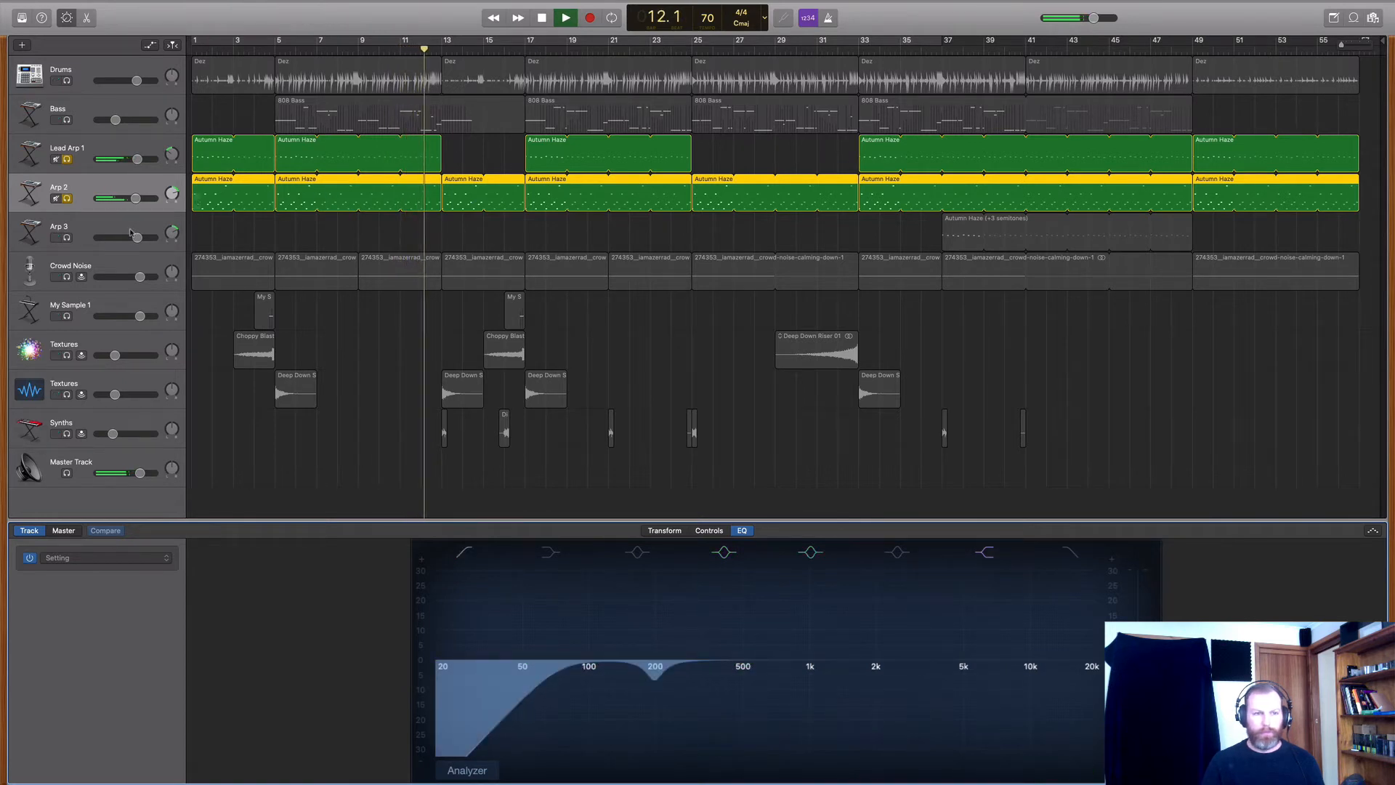
- Add Crowd Noise to the soloed tracks and set its EQ low cut to about 79 Hz
{"action": "left_click", "coordinate": [67, 278]}
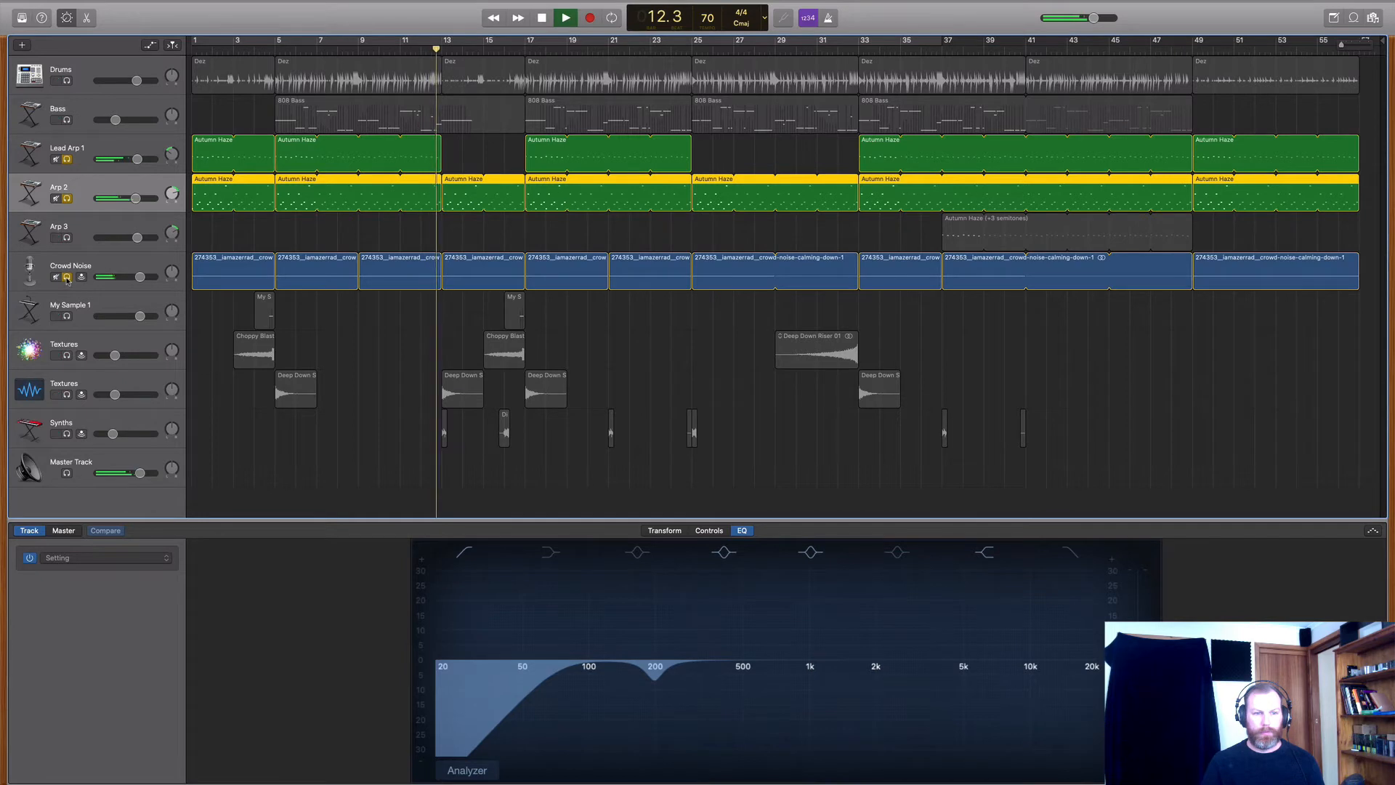
{"action": "left_click", "coordinate": [119, 267]}
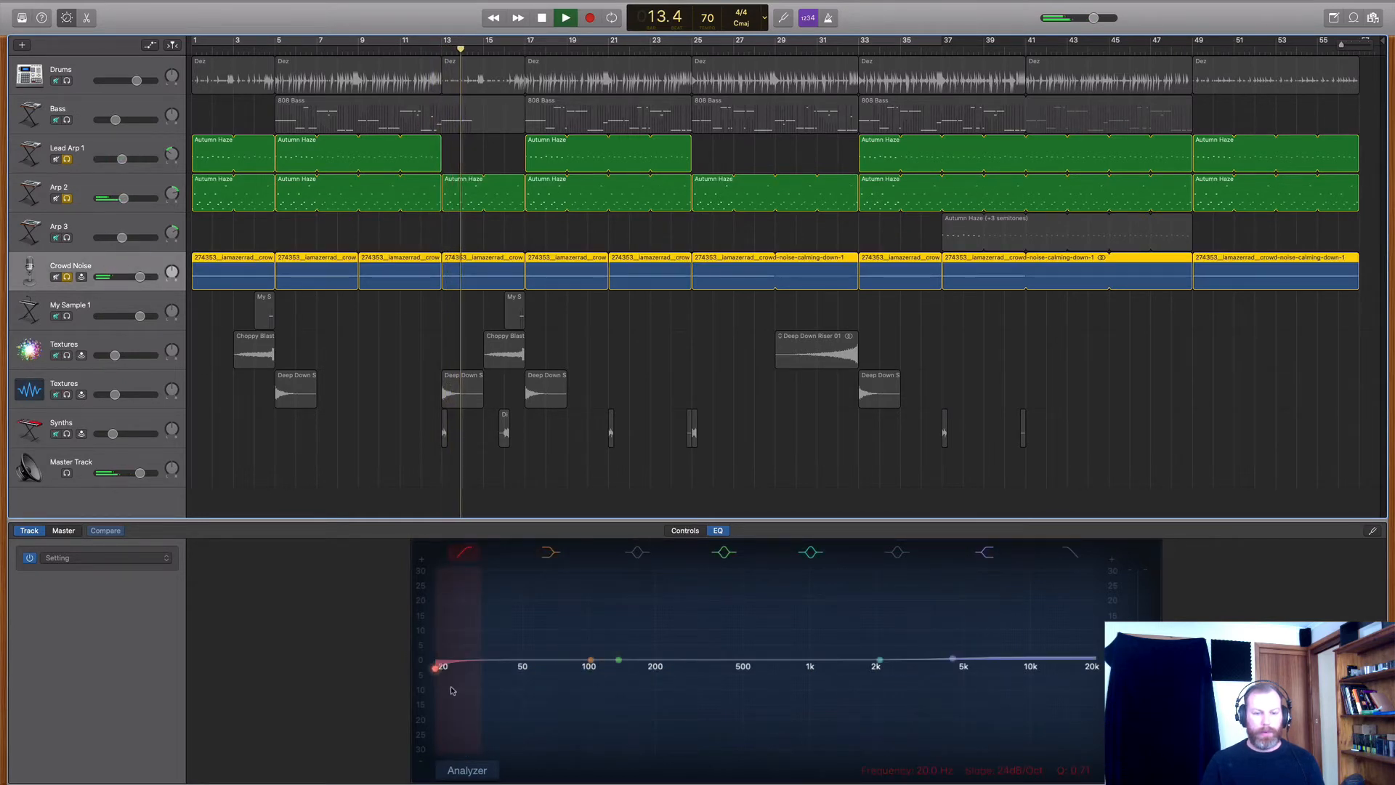
{"action": "left_click_drag", "start_coordinate": [452, 685], "coordinate": [602, 674]}
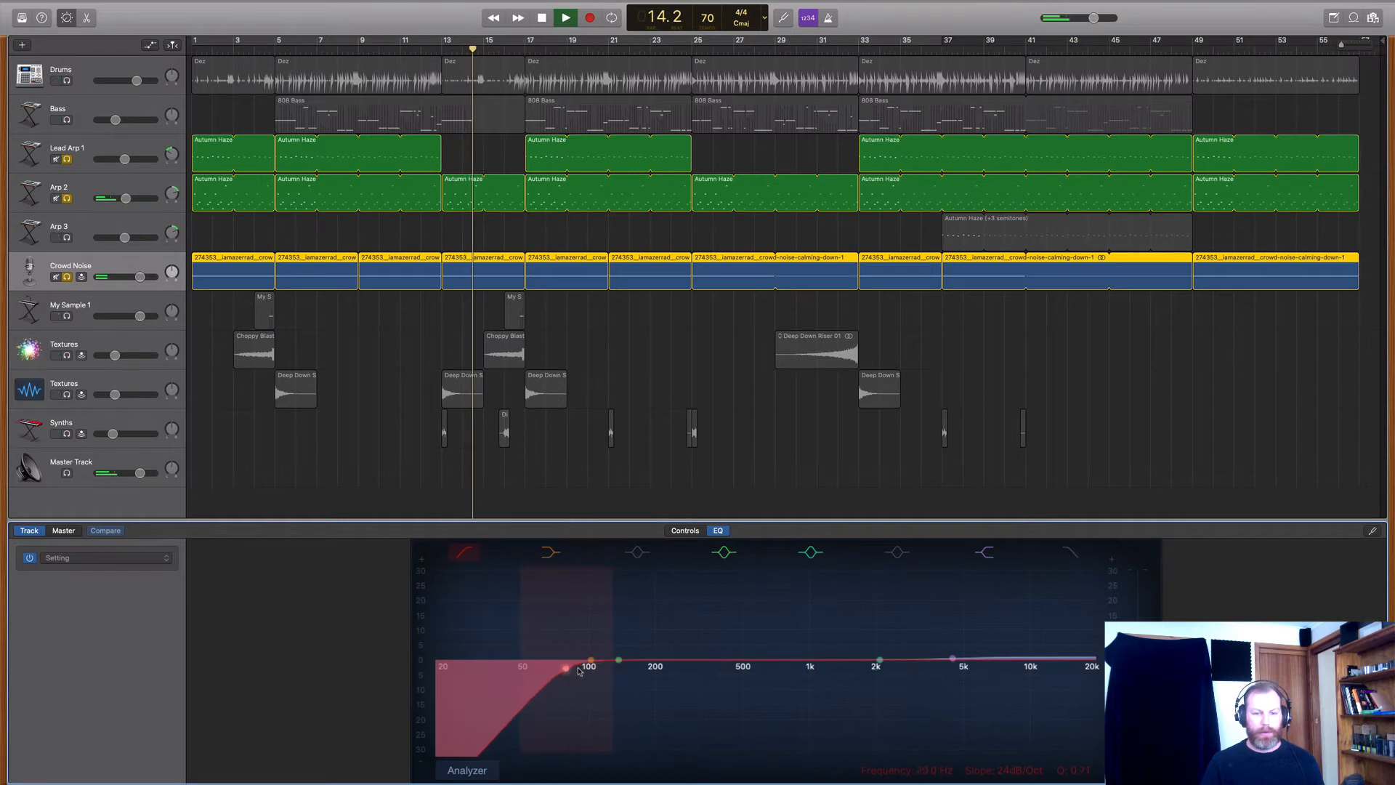
- Add Bass and Drums to the soloed tracks and adjust the panning of Lead Arp 1 and Arp 2 during playback
{"action": "left_click", "coordinate": [66, 120]}
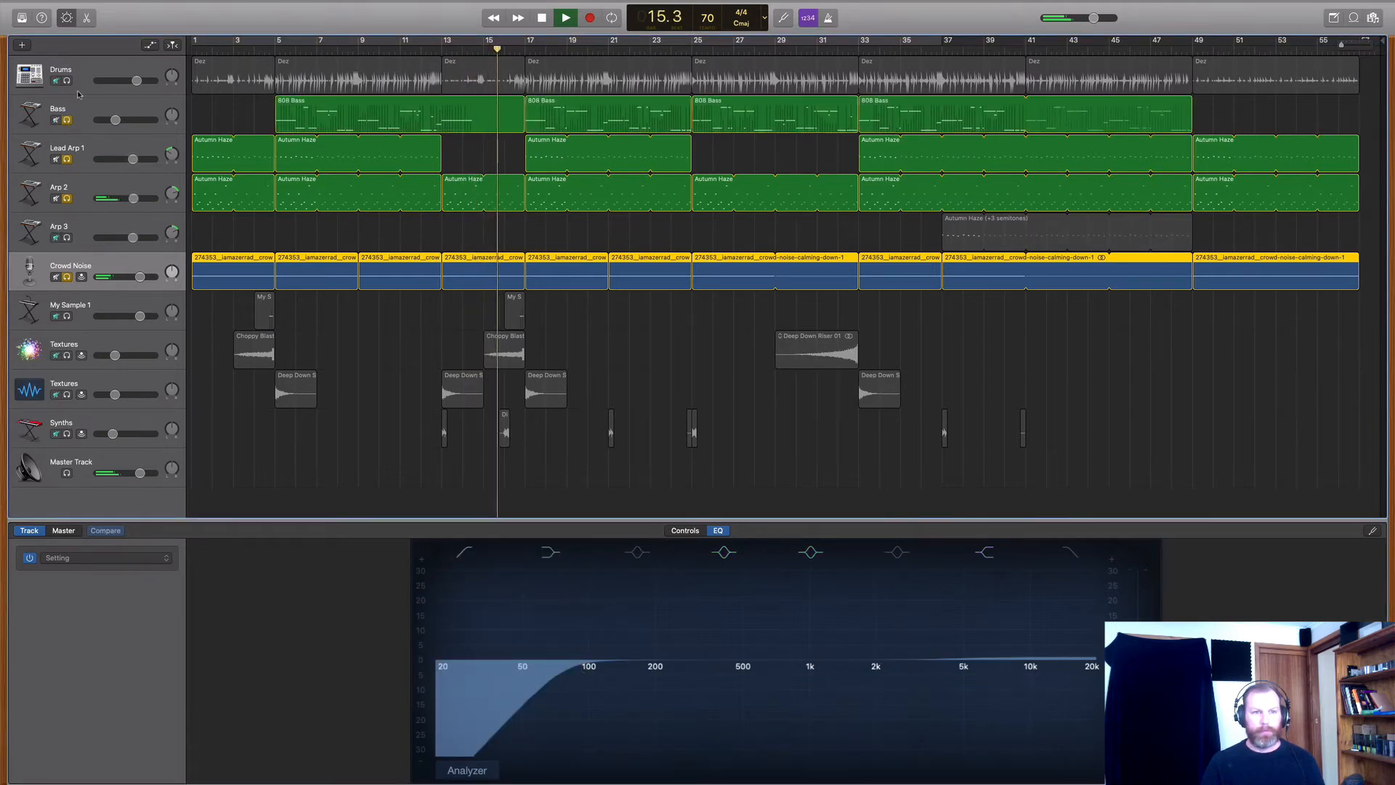
{"action": "left_click", "coordinate": [67, 81]}
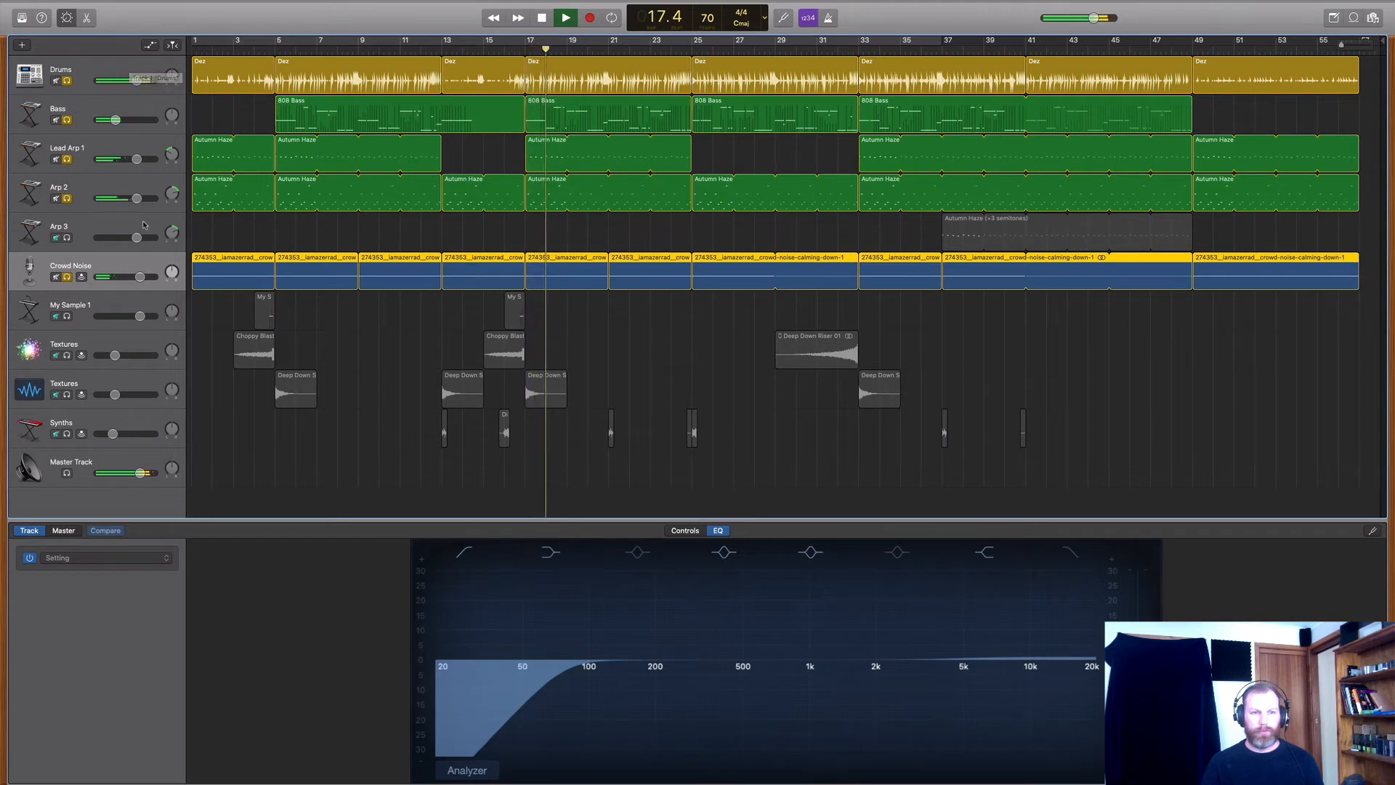
{"action": "left_click", "coordinate": [113, 187]}
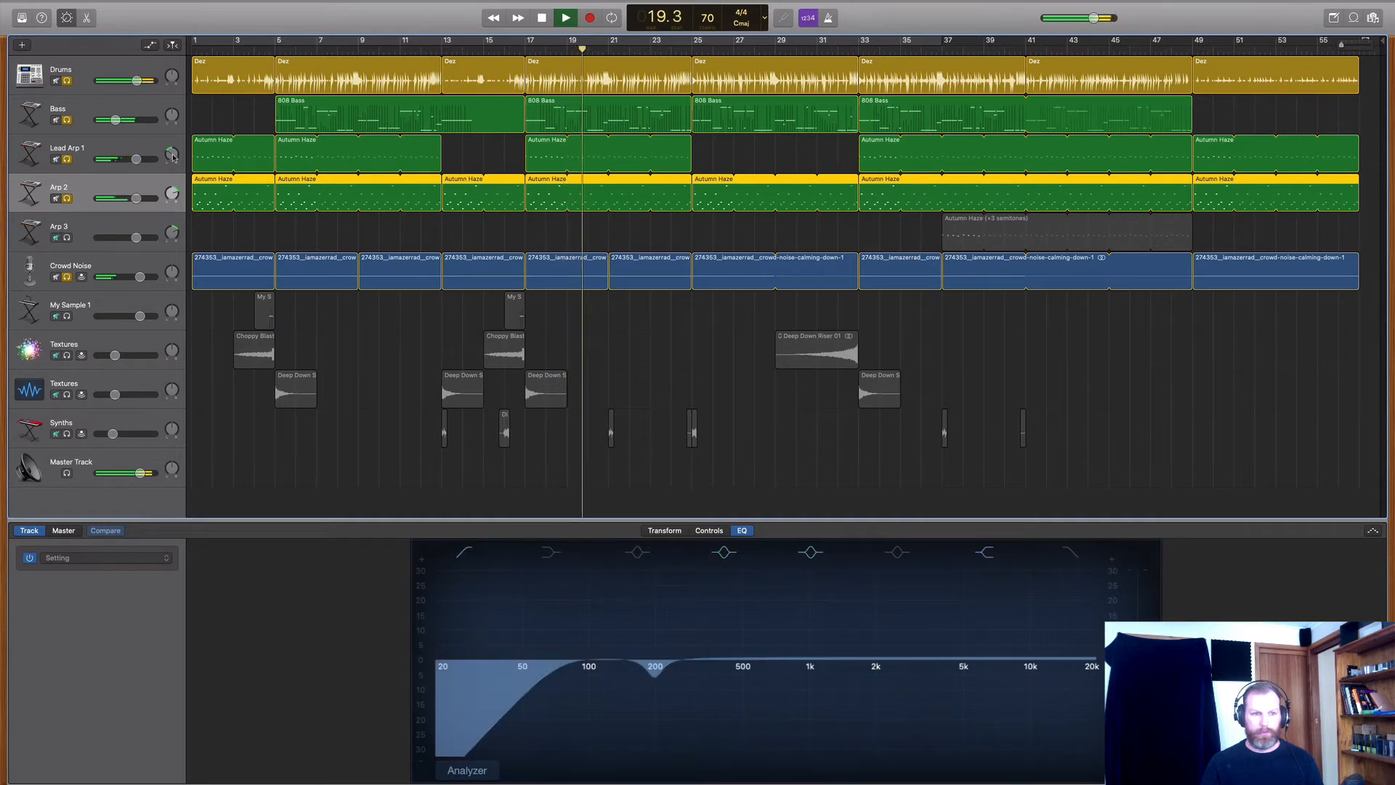
{"action": "left_click_drag", "start_coordinate": [172, 154], "coordinate": [188, 122]}
{"action": "mouse_move", "coordinate": [172, 193]}
{"action": "left_mouse_down"}
{"action": "mouse_move", "coordinate": [173, 222]}
{"action": "mouse_move", "coordinate": [159, 212]}
{"action": "left_mouse_up"}
{"action": "left_click_drag", "start_coordinate": [172, 155], "coordinate": [170, 164]}
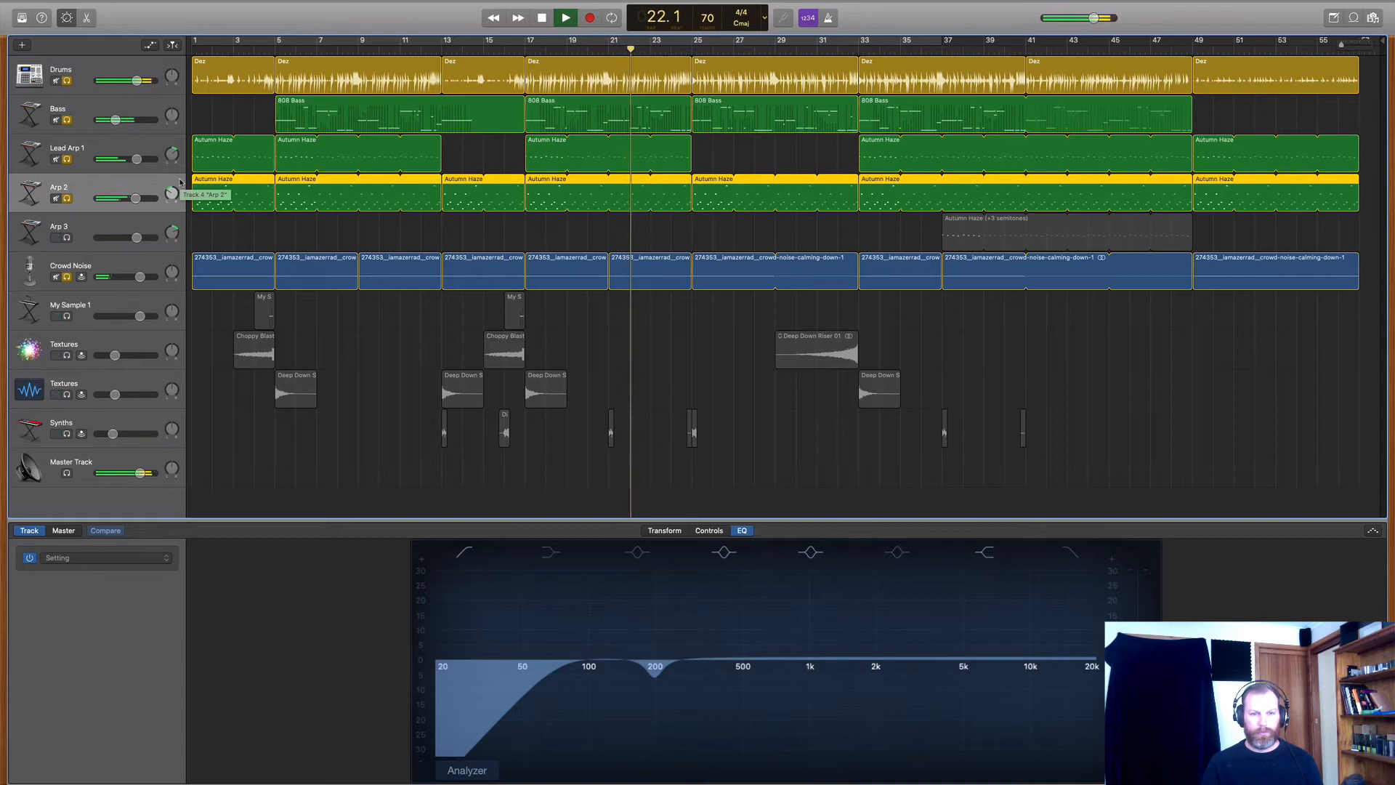
{"action": "key", "text": "space"}
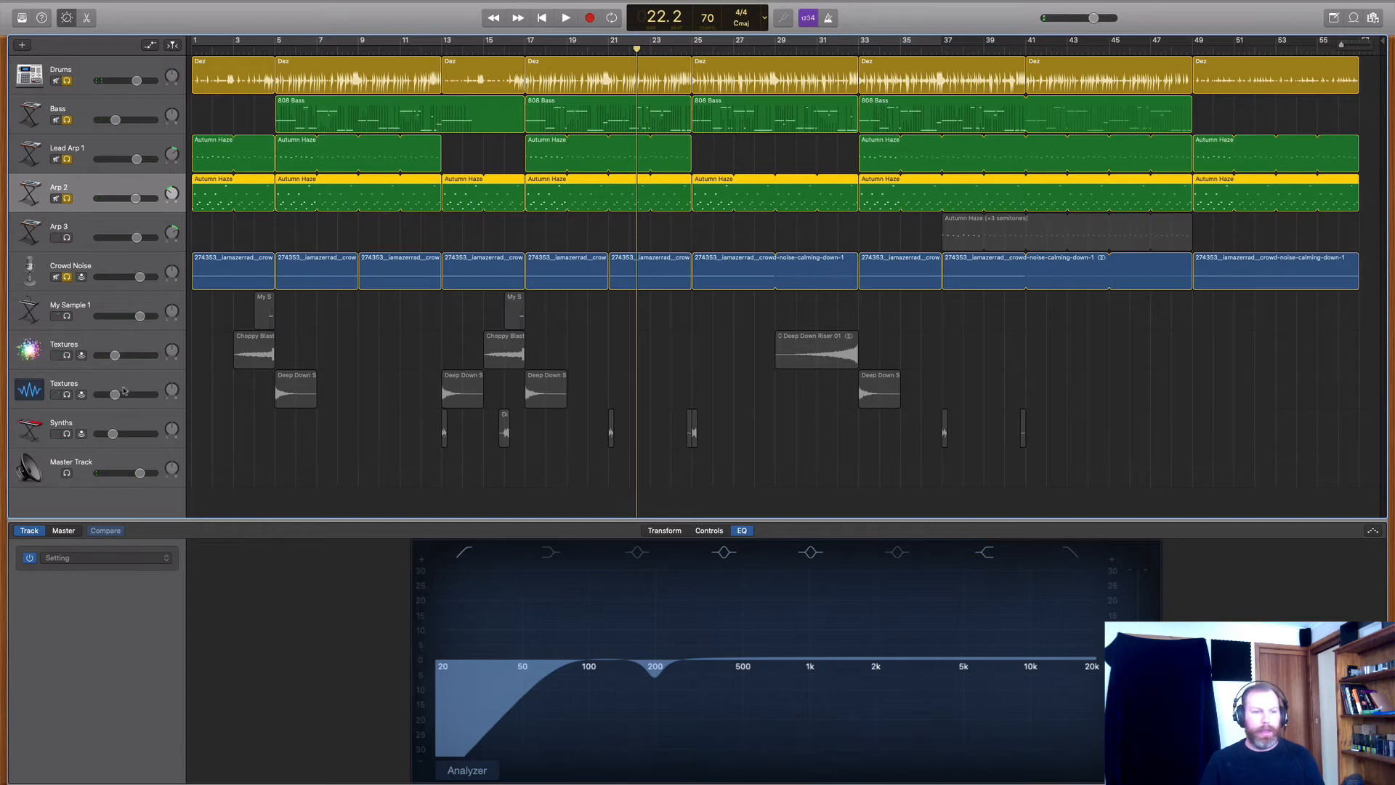
- Open the Youlean Loudness Meter among the Master Track's output plug-ins and play the mix to measure its loudness
{"action": "left_click", "coordinate": [102, 463]}
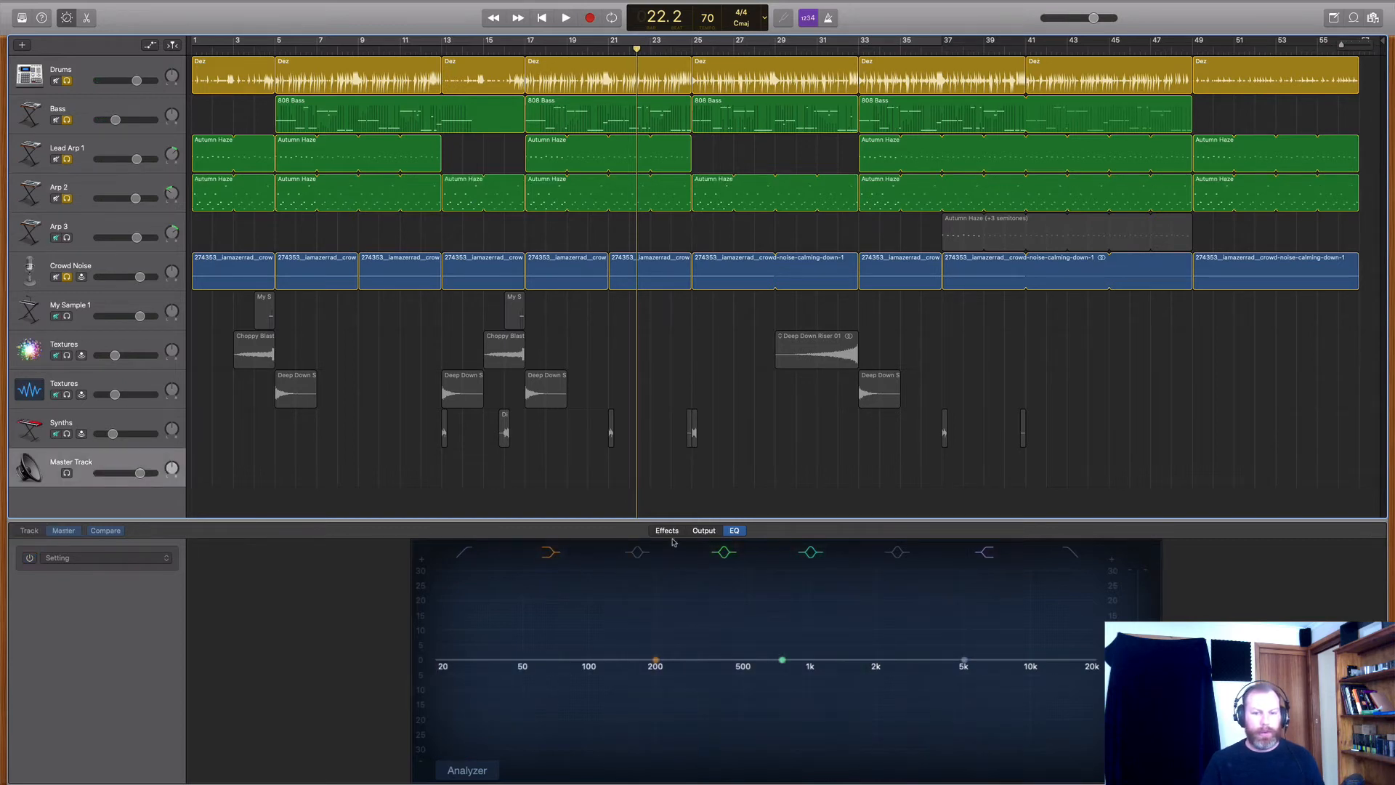
{"action": "left_click", "coordinate": [668, 531]}
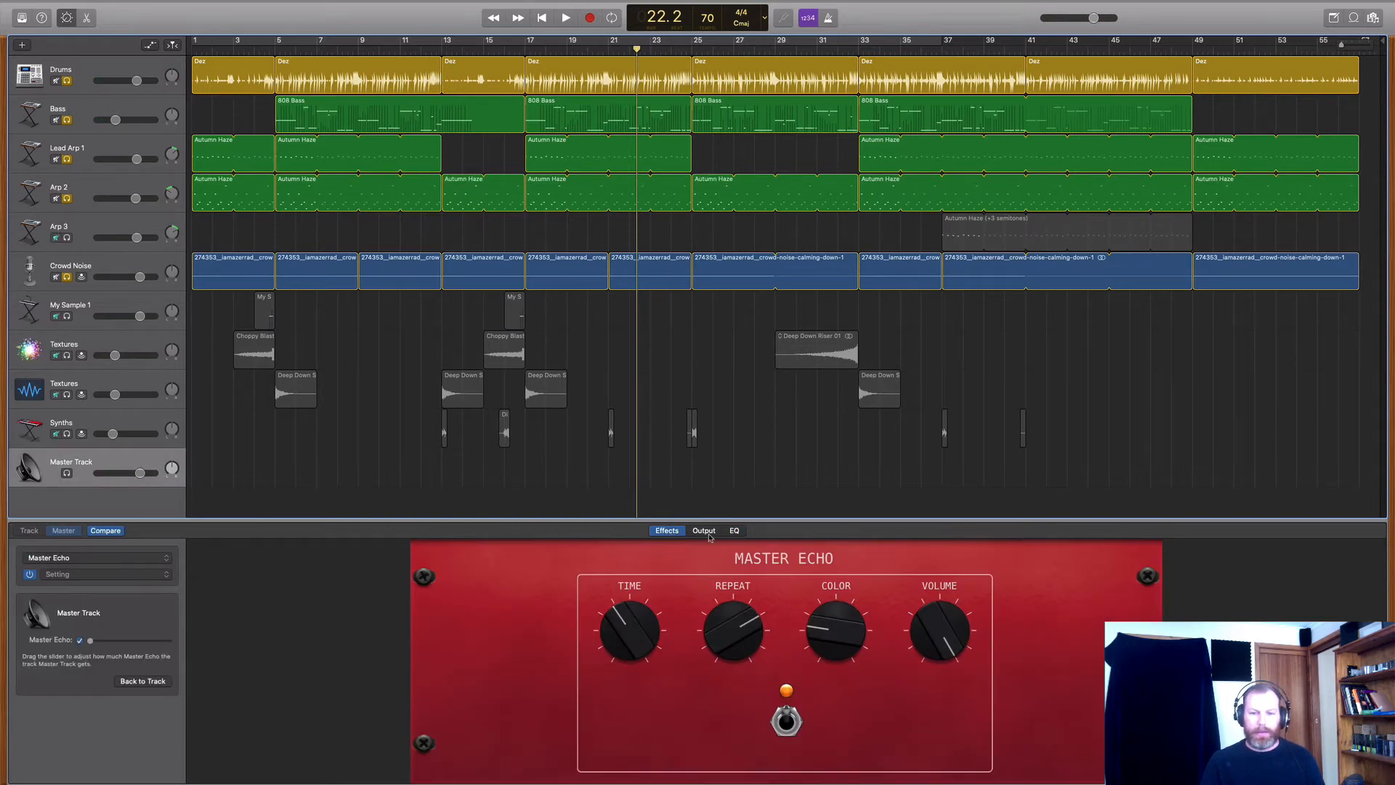
{"action": "left_click", "coordinate": [732, 531]}
{"action": "left_click", "coordinate": [667, 530]}
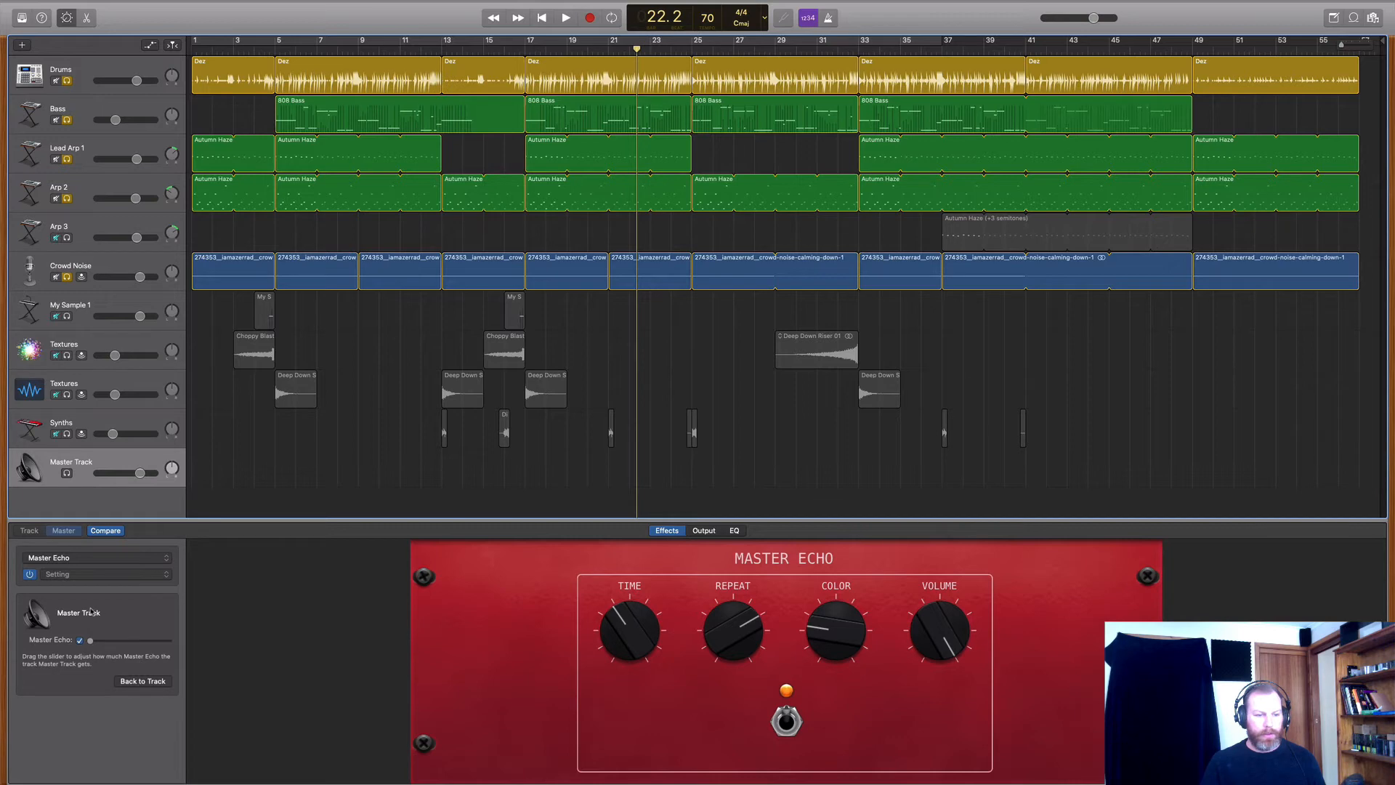
{"action": "left_click", "coordinate": [142, 682]}
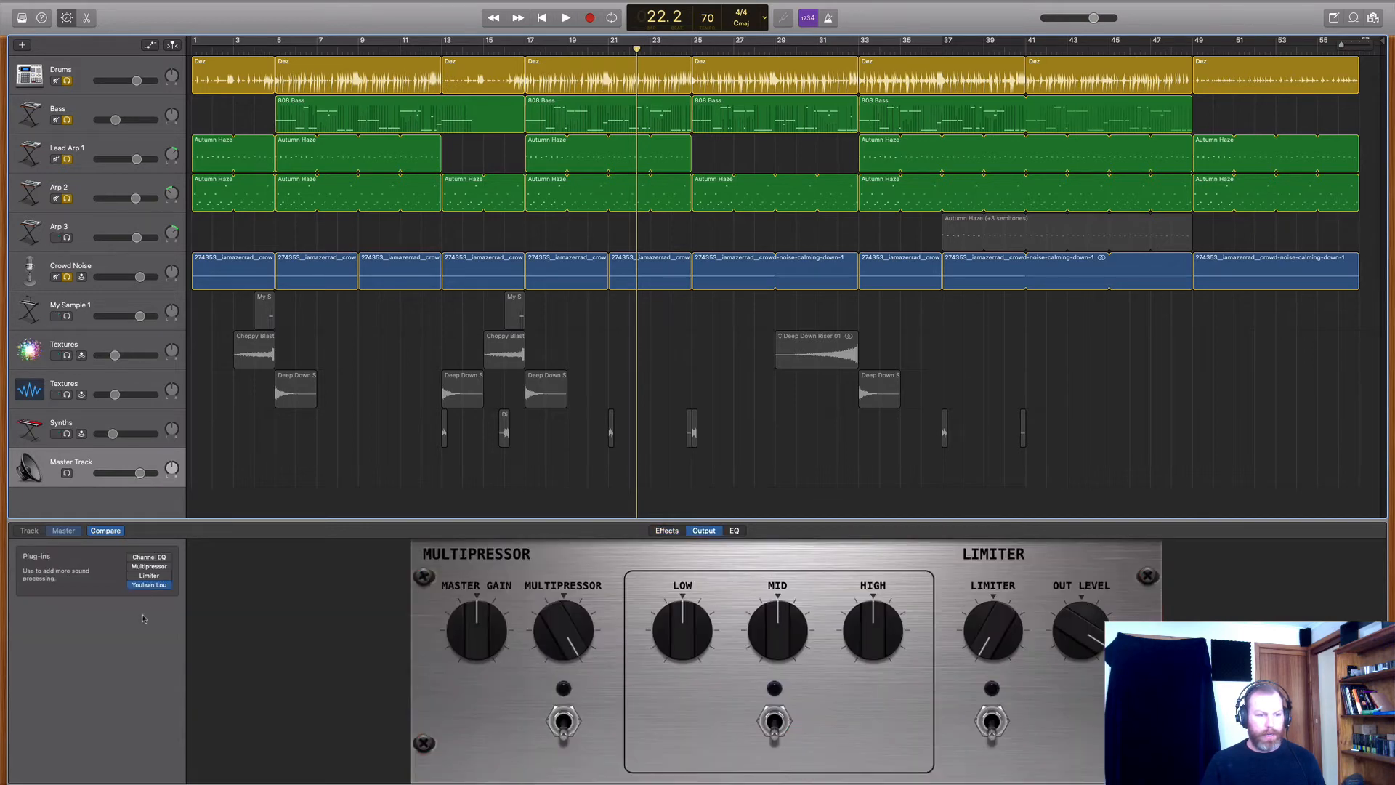
{"action": "left_click", "coordinate": [150, 585]}
{"action": "key", "text": "space"}
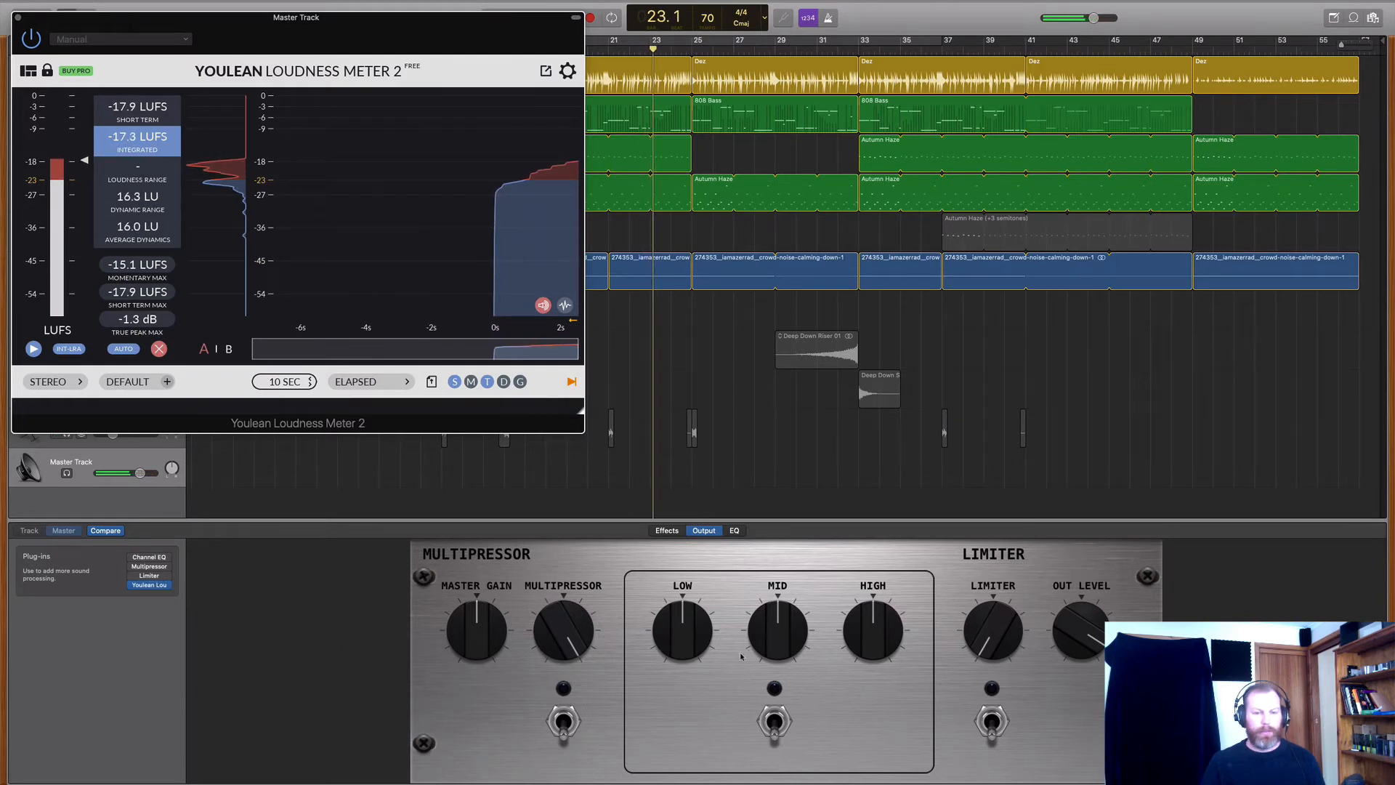
- Switch on the Master Track's Multipressor, set its amount to about the middle, and close the loudness meter
{"action": "left_click_drag", "start_coordinate": [561, 626], "coordinate": [561, 721]}
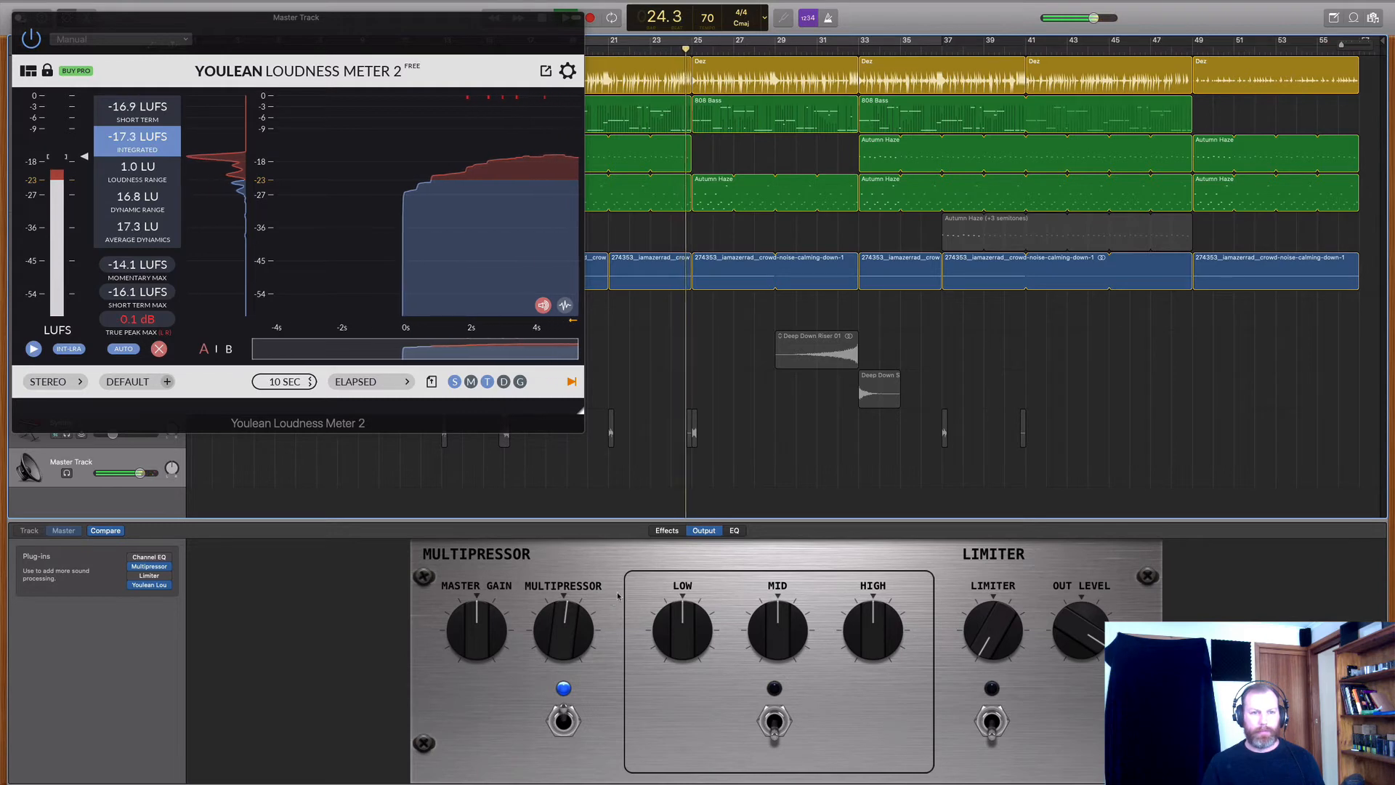
{"action": "left_click", "coordinate": [19, 19]}
- Review the Drums track's EQ and mix controls while playing the soloed mix
{"action": "left_click", "coordinate": [138, 75]}
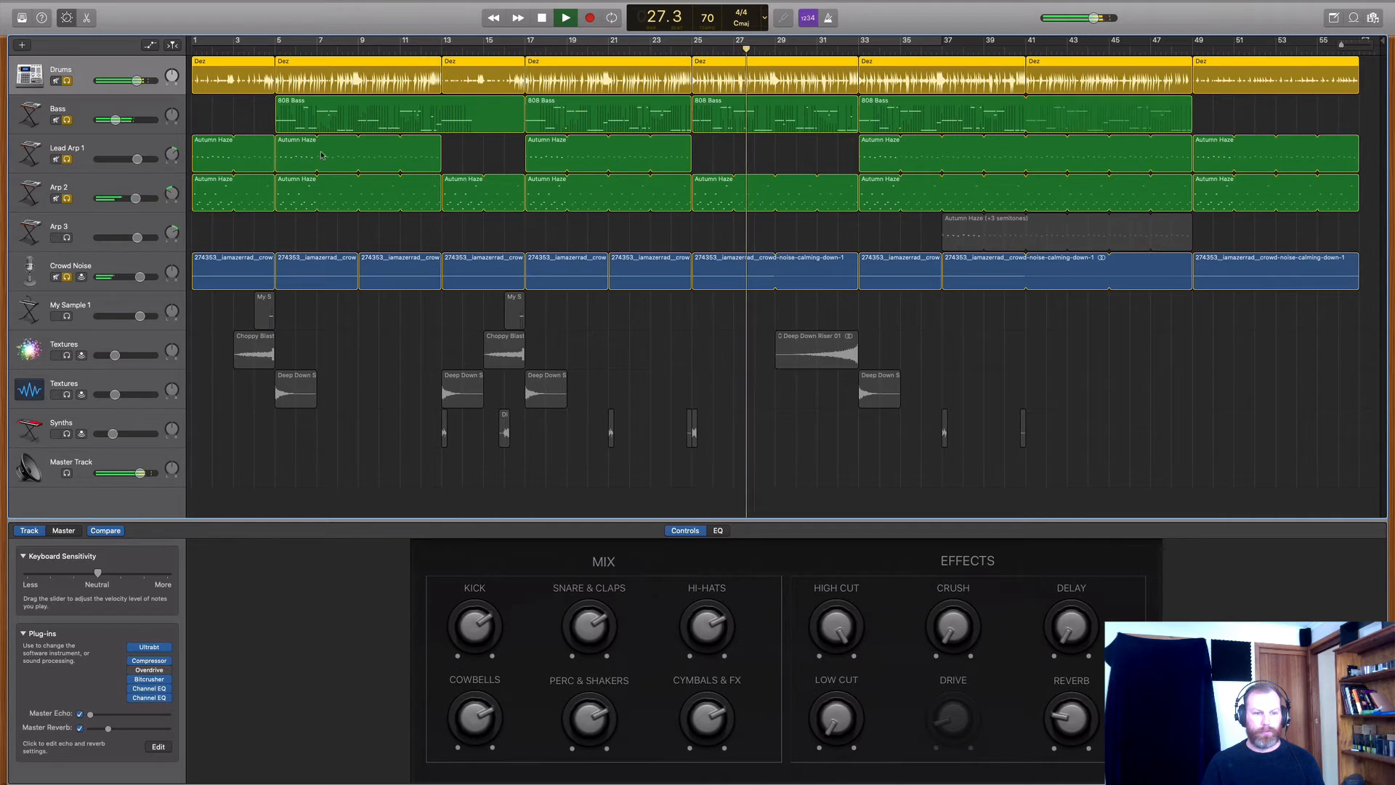
{"action": "left_click", "coordinate": [715, 530]}
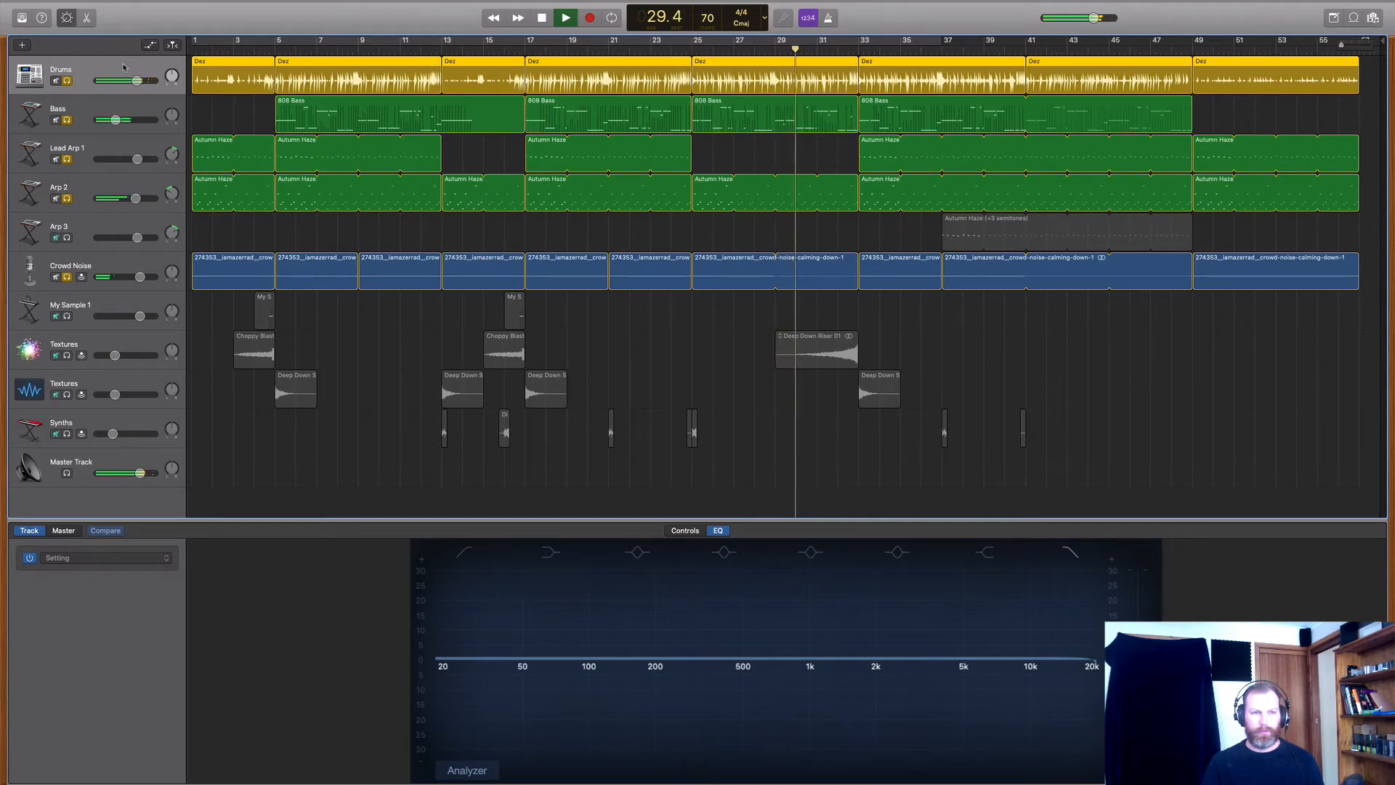
{"action": "key", "text": "b"}
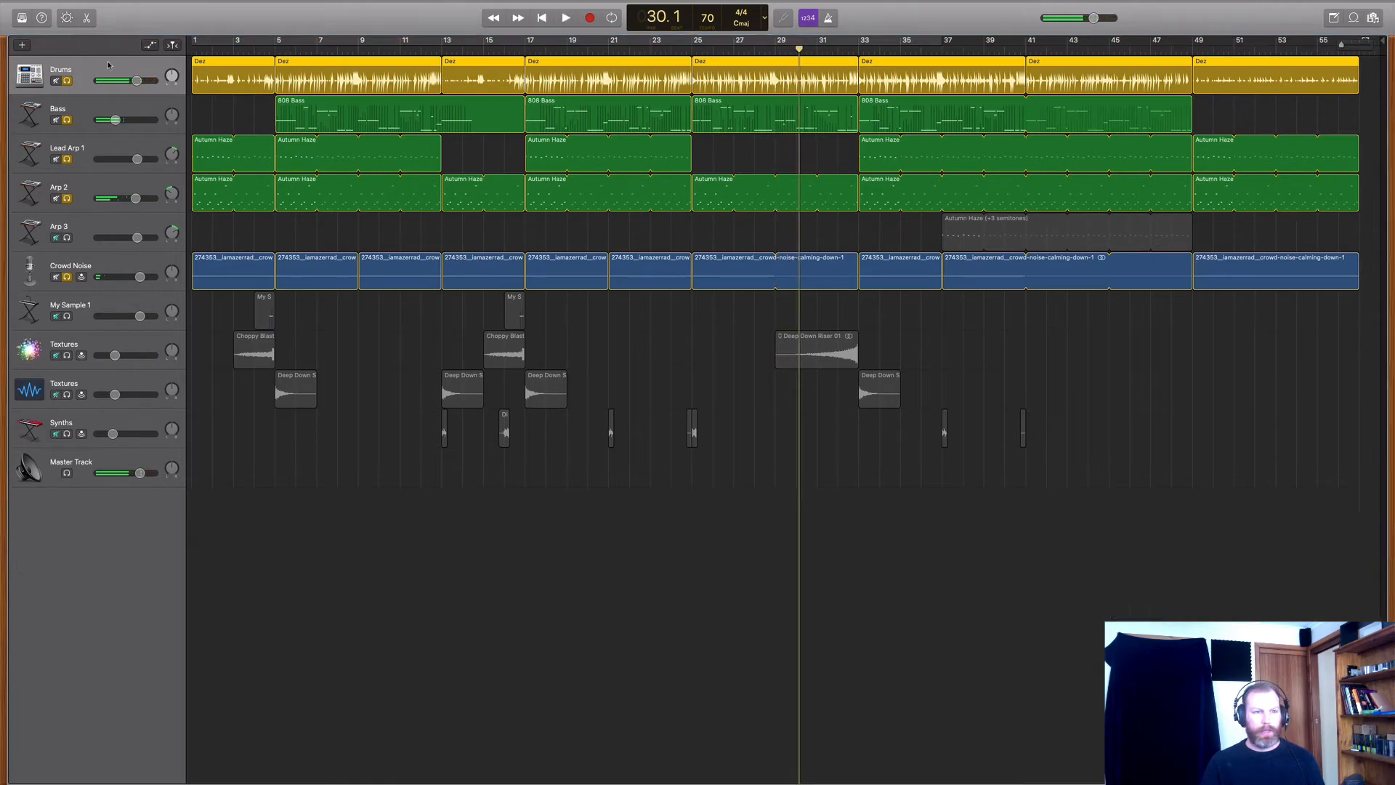
{"action": "key", "text": "b"}
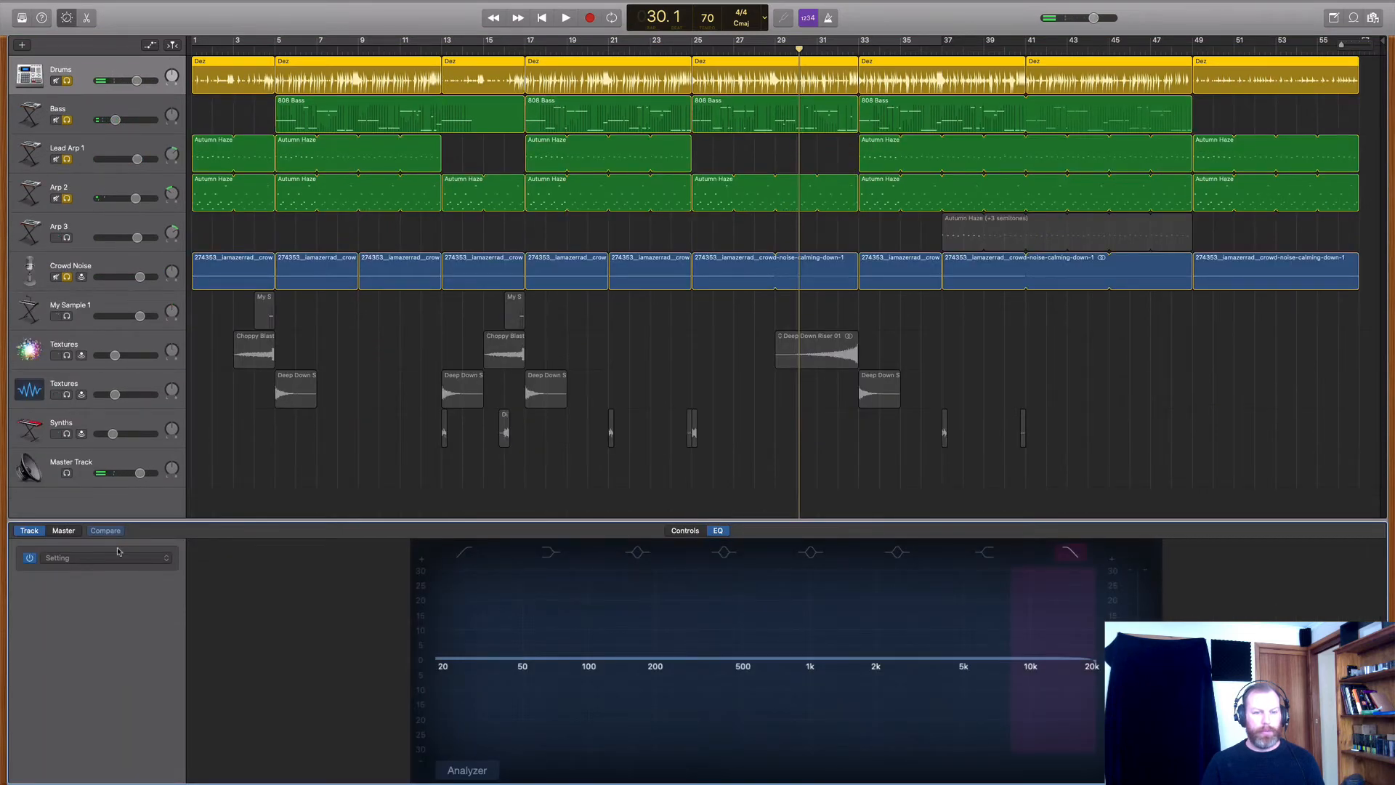
{"action": "left_click", "coordinate": [681, 531]}
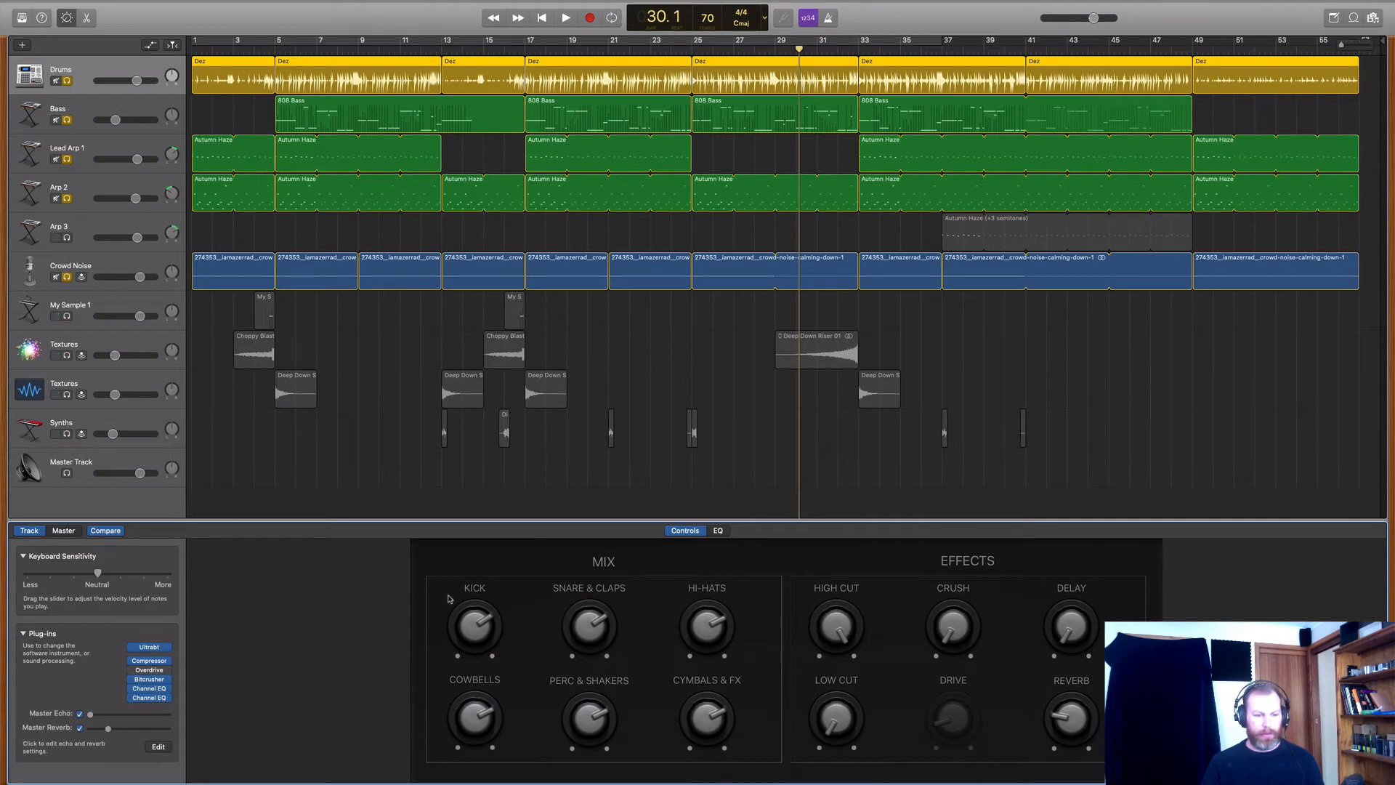
{"action": "key", "text": "space"}
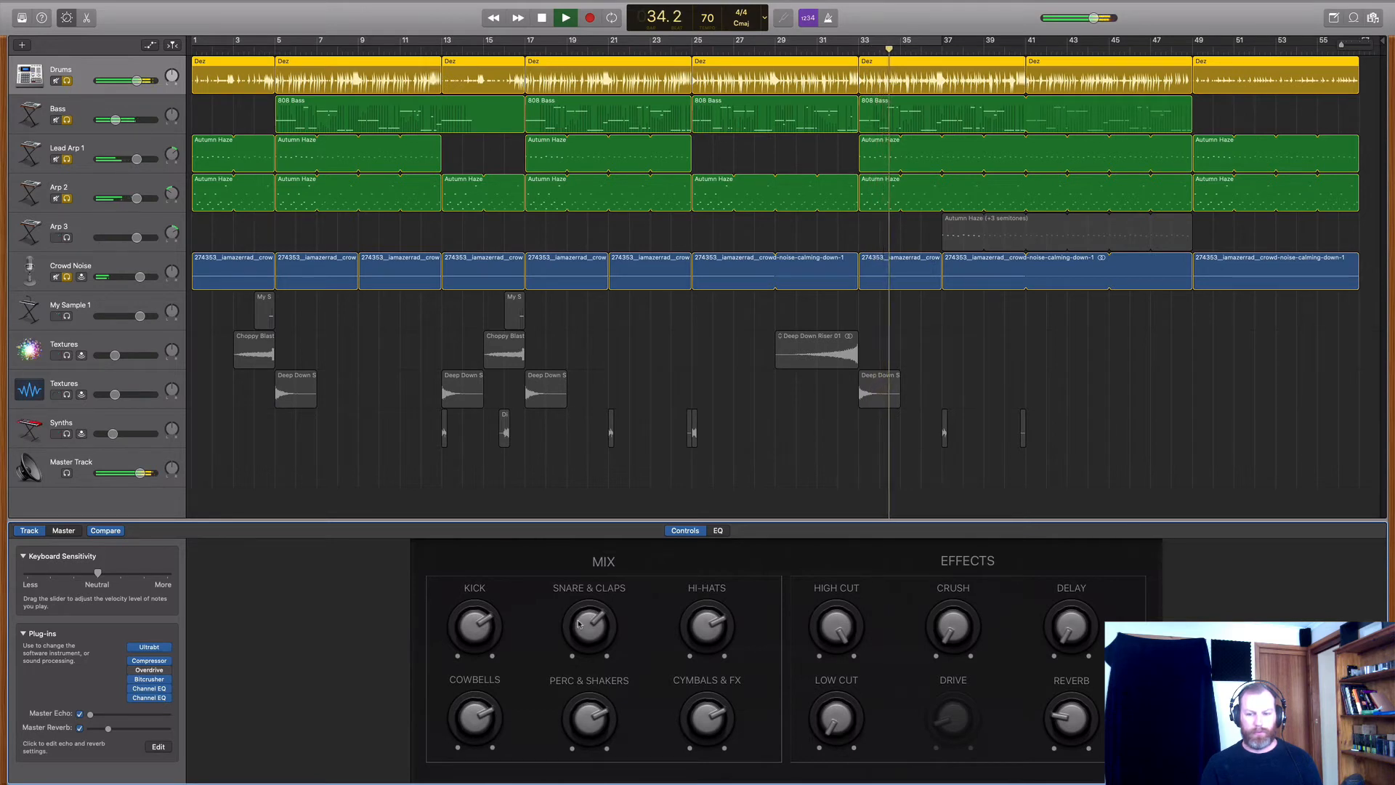
- Play from bar 7 with the loudness meter open and slightly raise the Master Track's Master Gain and Multipressor amount
{"action": "left_click", "coordinate": [541, 17]}
{"action": "left_click", "coordinate": [541, 17]}
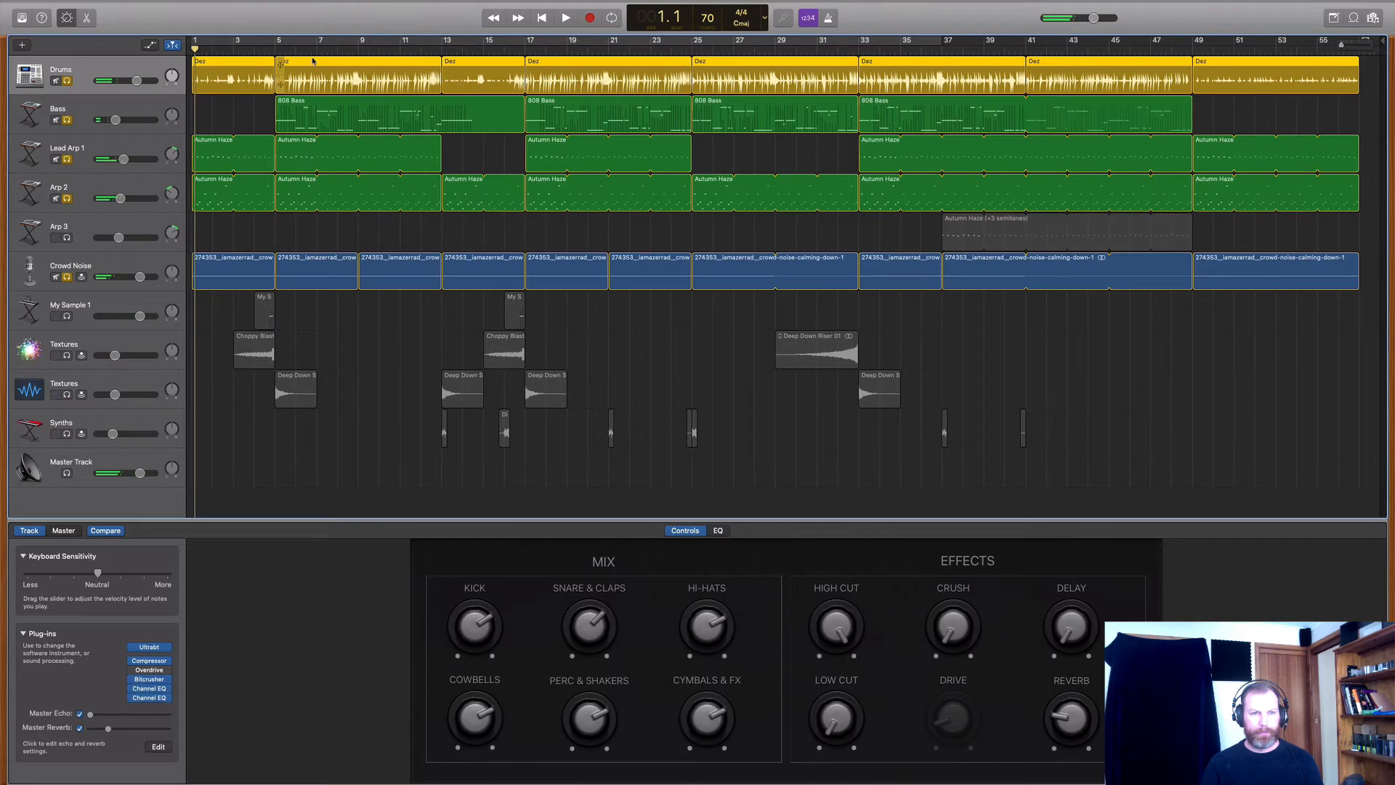
{"action": "left_click", "coordinate": [313, 49]}
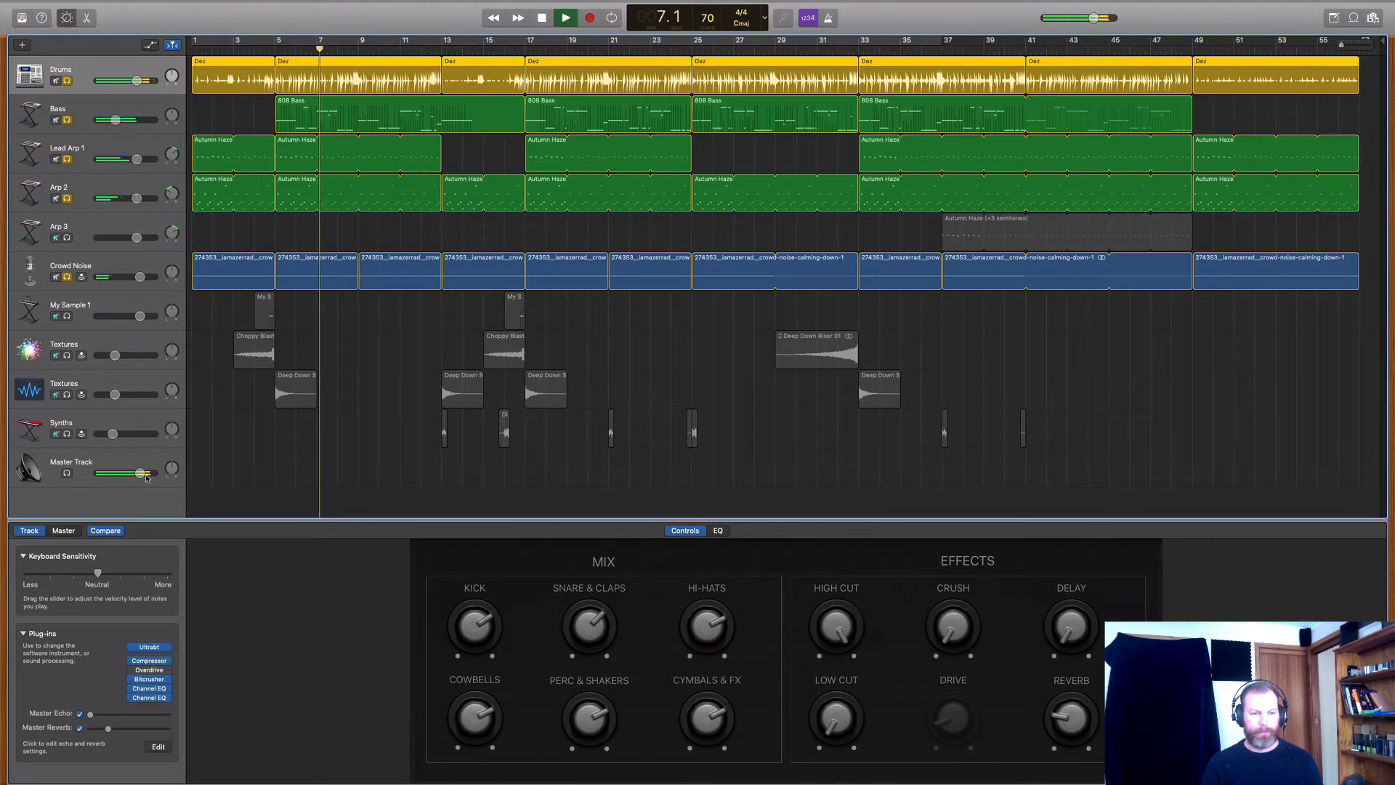
{"action": "left_click", "coordinate": [109, 462]}
{"action": "left_click", "coordinate": [151, 585]}
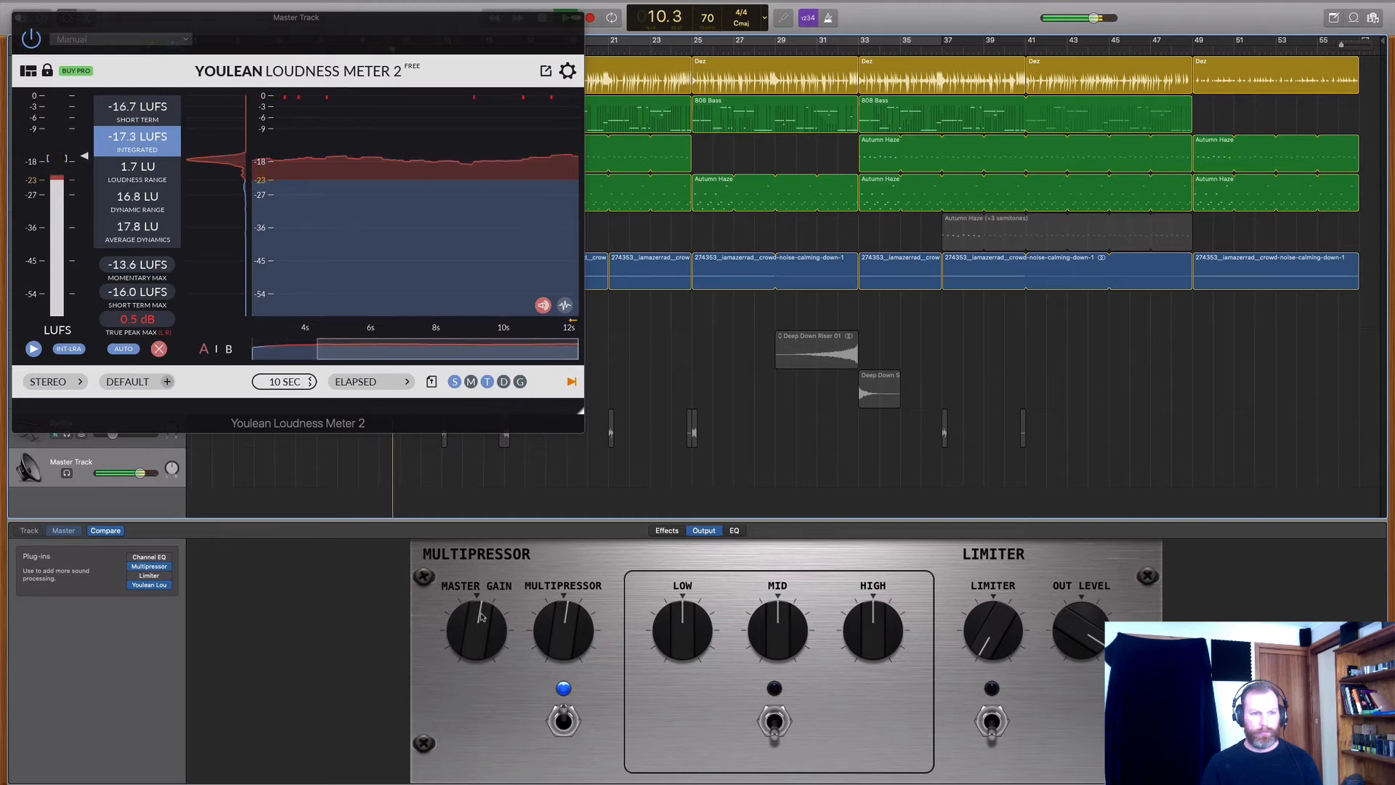
{"action": "left_click_drag", "start_coordinate": [557, 606], "coordinate": [558, 597]}
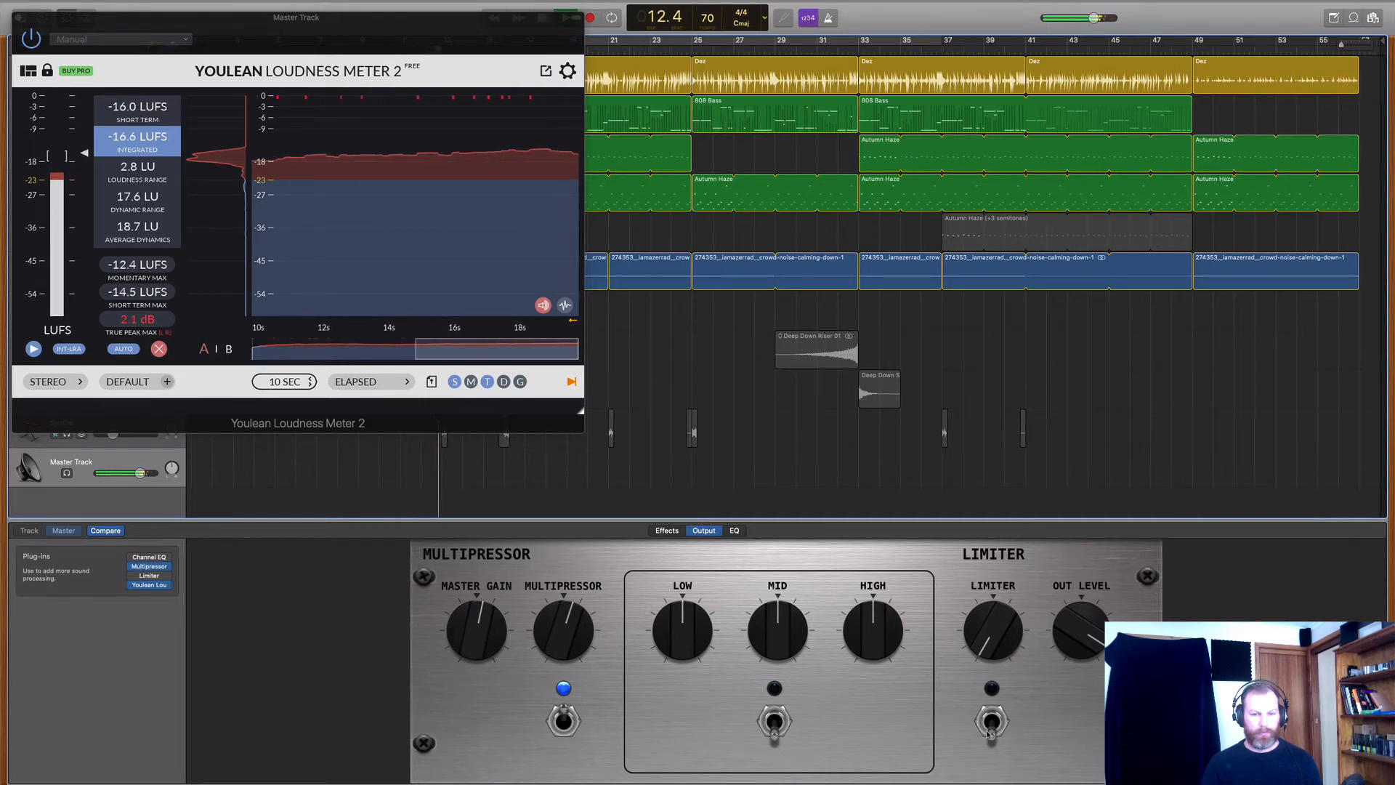
- Switch on the Master Track's Limiter, raise its amount slightly, close the loudness meter and stop playback
{"action": "left_click", "coordinate": [990, 726]}
{"action": "left_click_drag", "start_coordinate": [986, 640], "coordinate": [985, 639]}
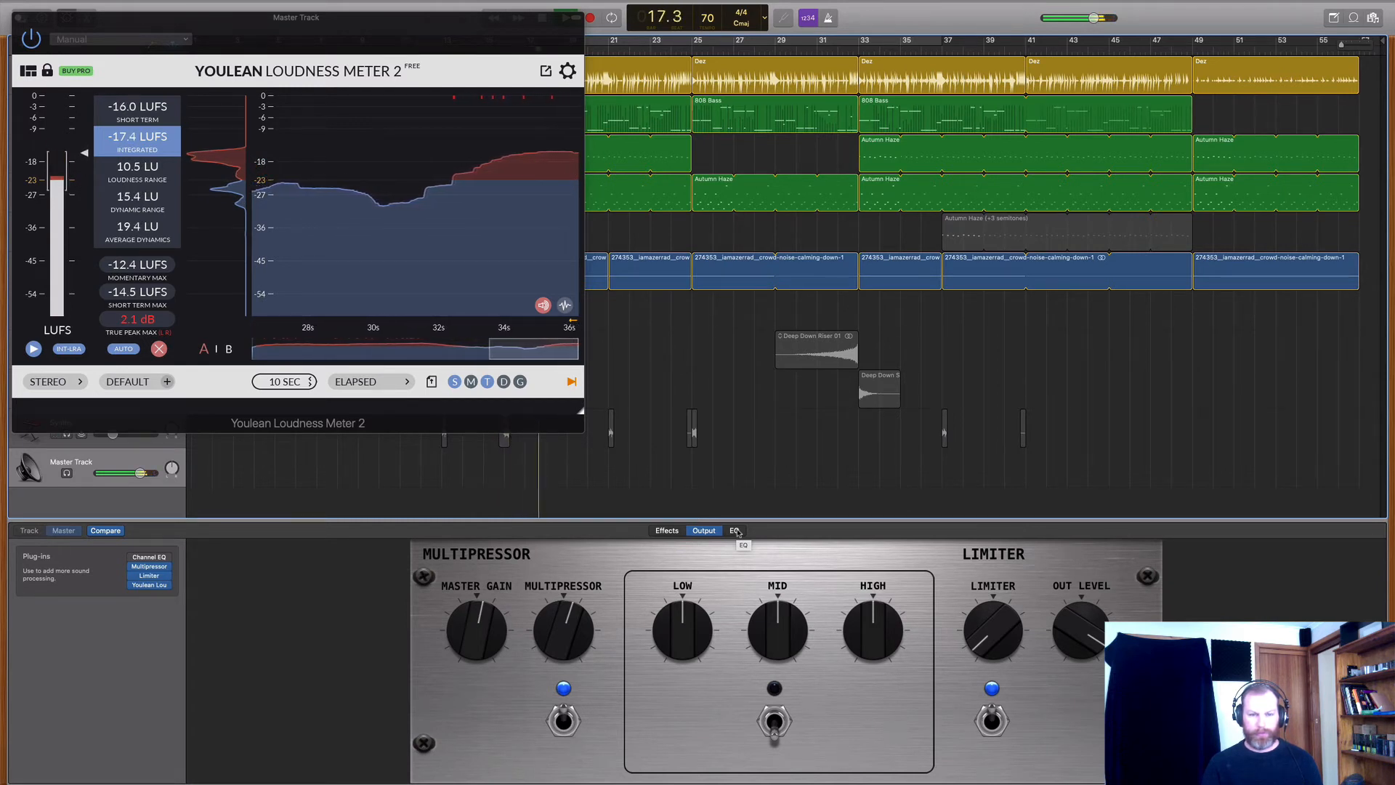
{"action": "left_click", "coordinate": [24, 16]}
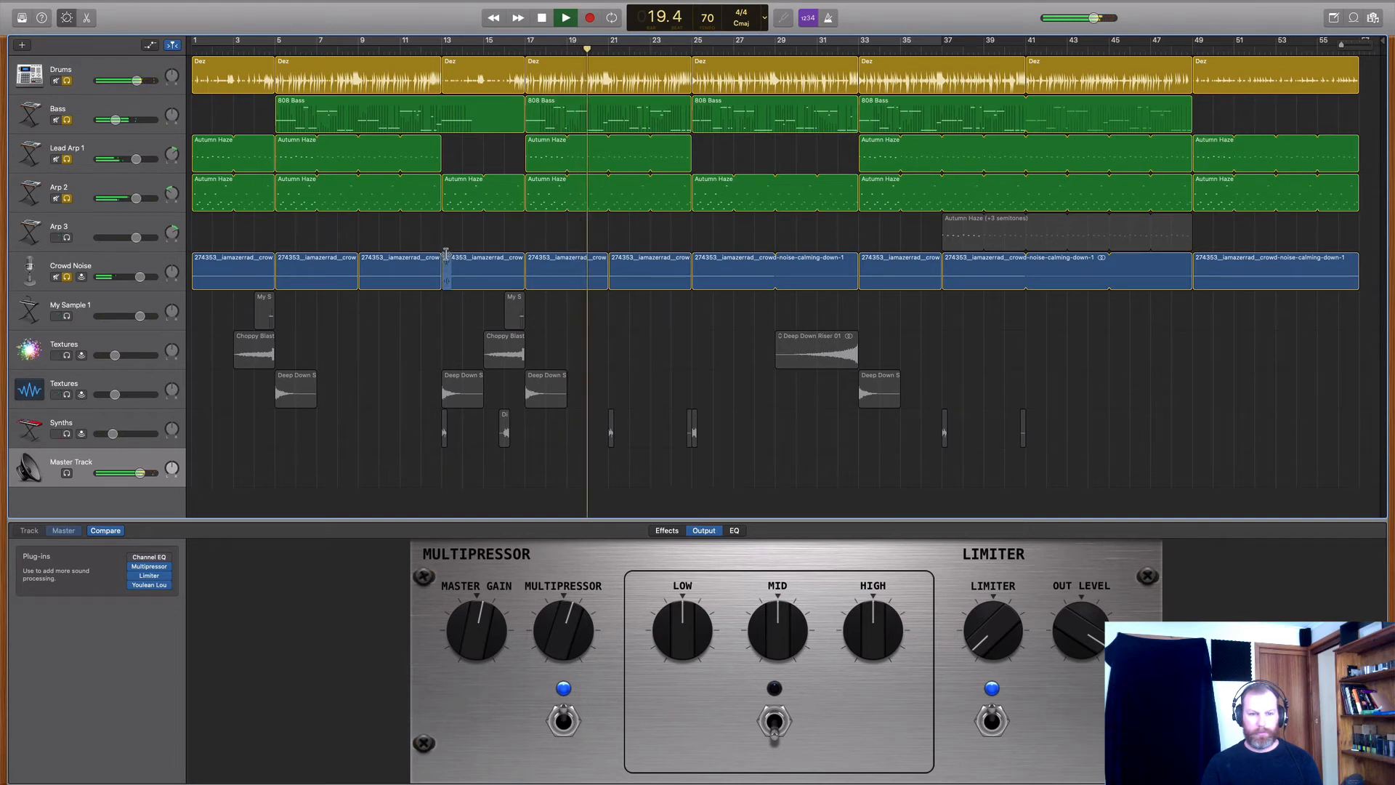
{"action": "key", "text": "space"}
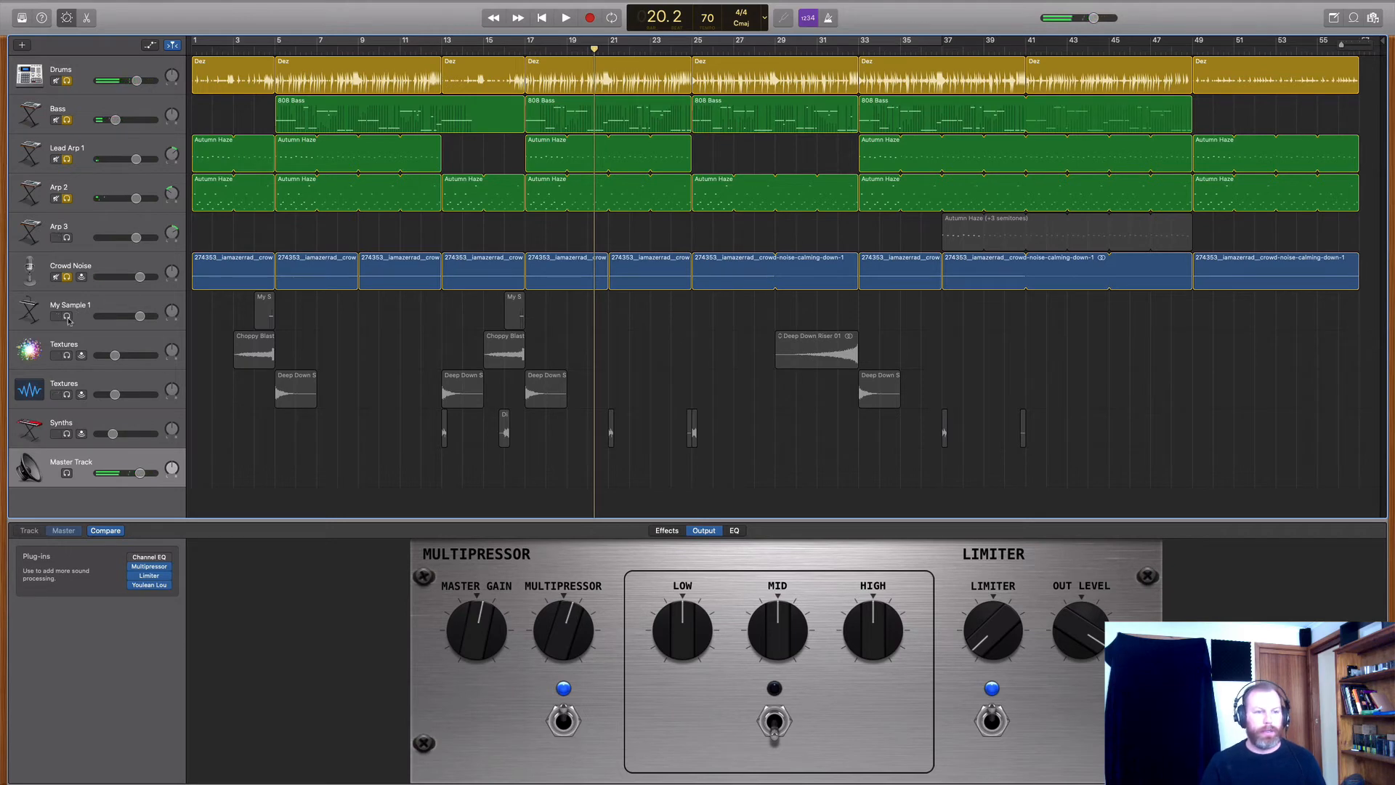
- Unsolo Crowd Noise, Arp 2, Lead Arp 1, Bass and Drums, and play the full mix from the start
{"action": "left_click", "coordinate": [67, 277]}
{"action": "left_click", "coordinate": [67, 198]}
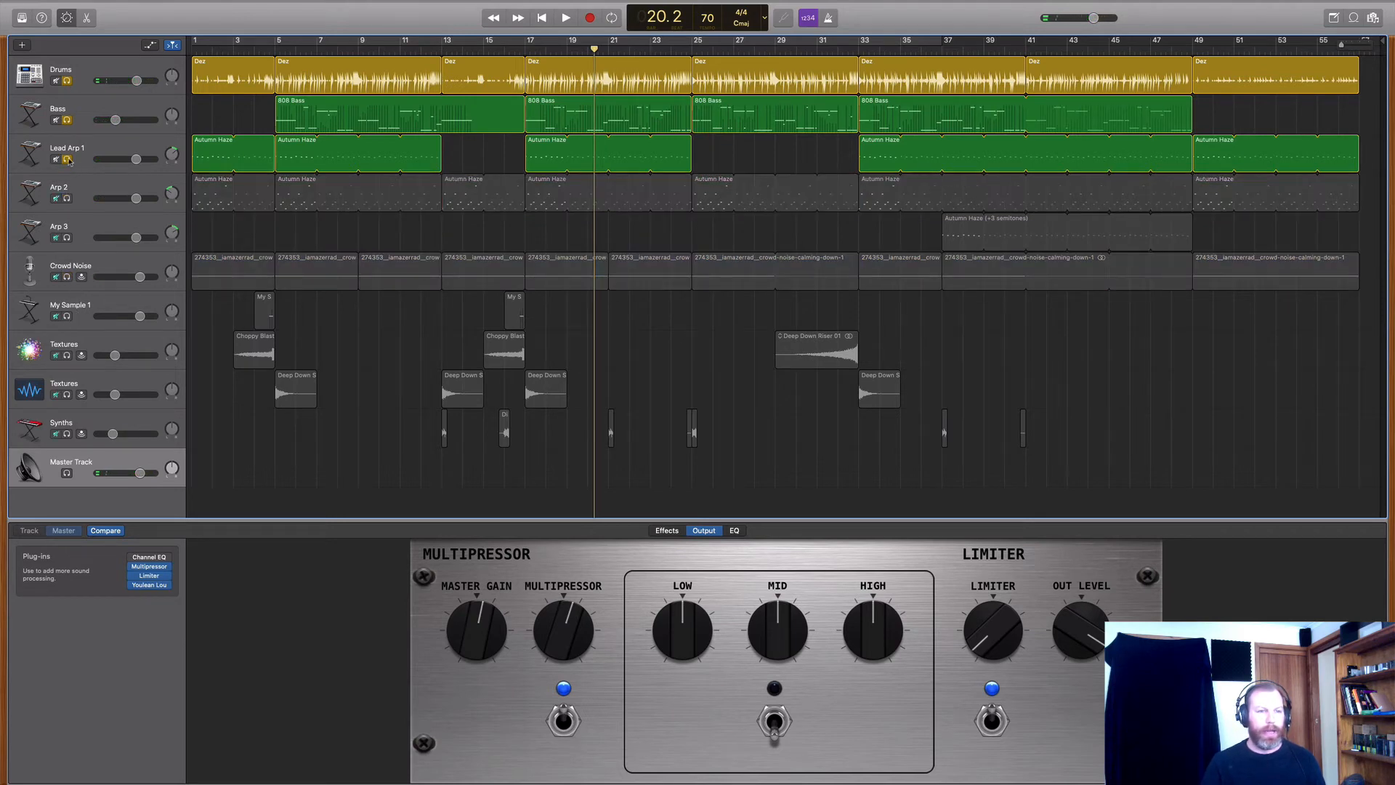
{"action": "left_click", "coordinate": [67, 159]}
{"action": "left_click", "coordinate": [66, 120]}
{"action": "left_click", "coordinate": [67, 80]}
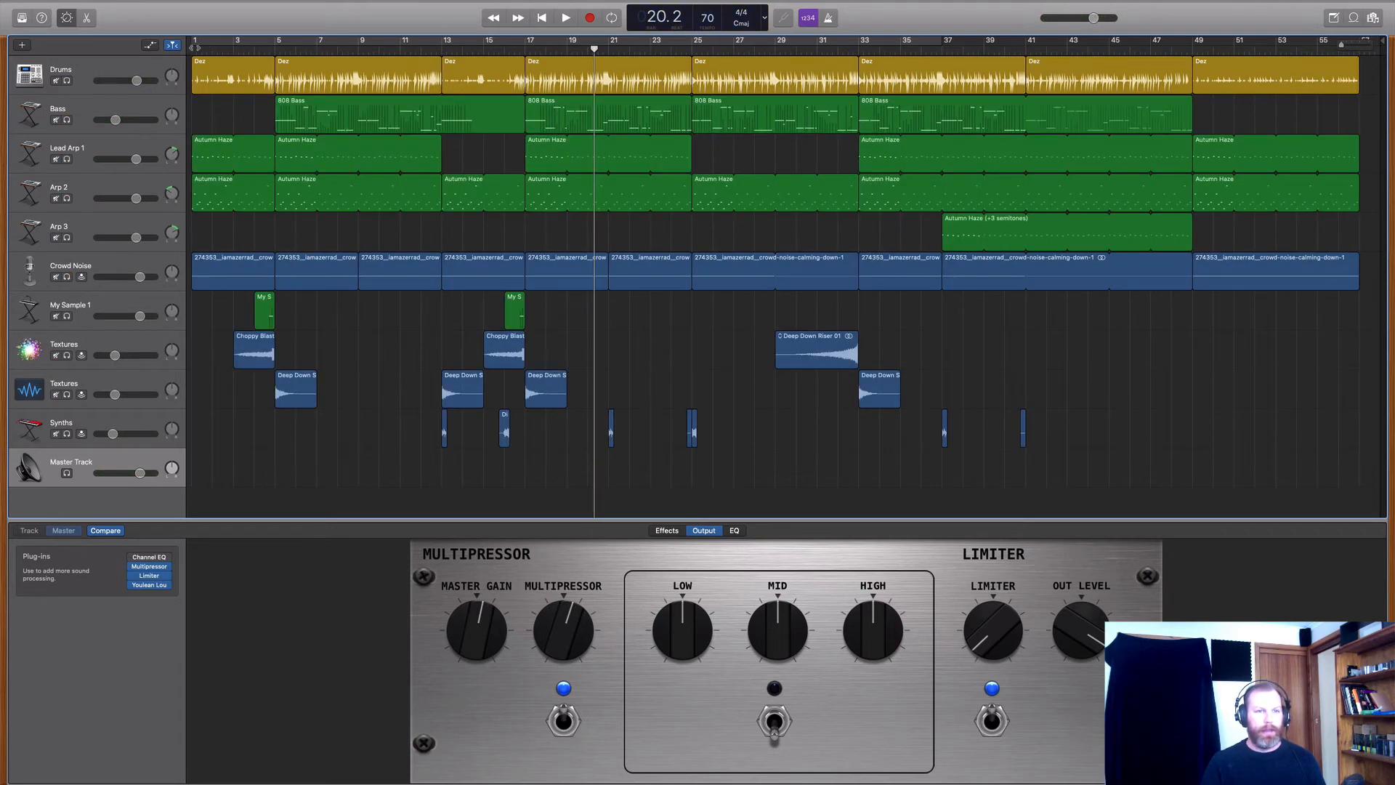
{"action": "key", "text": "Return"}
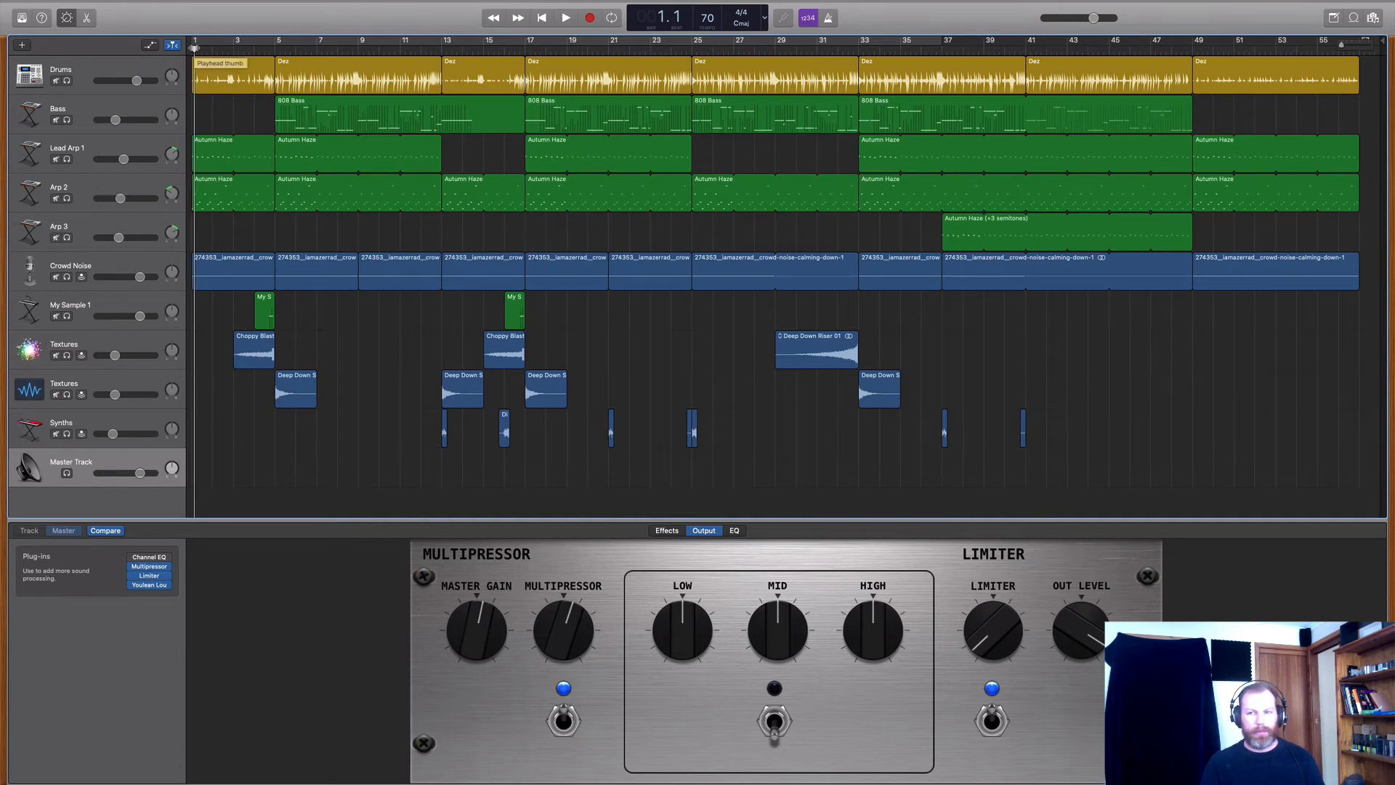
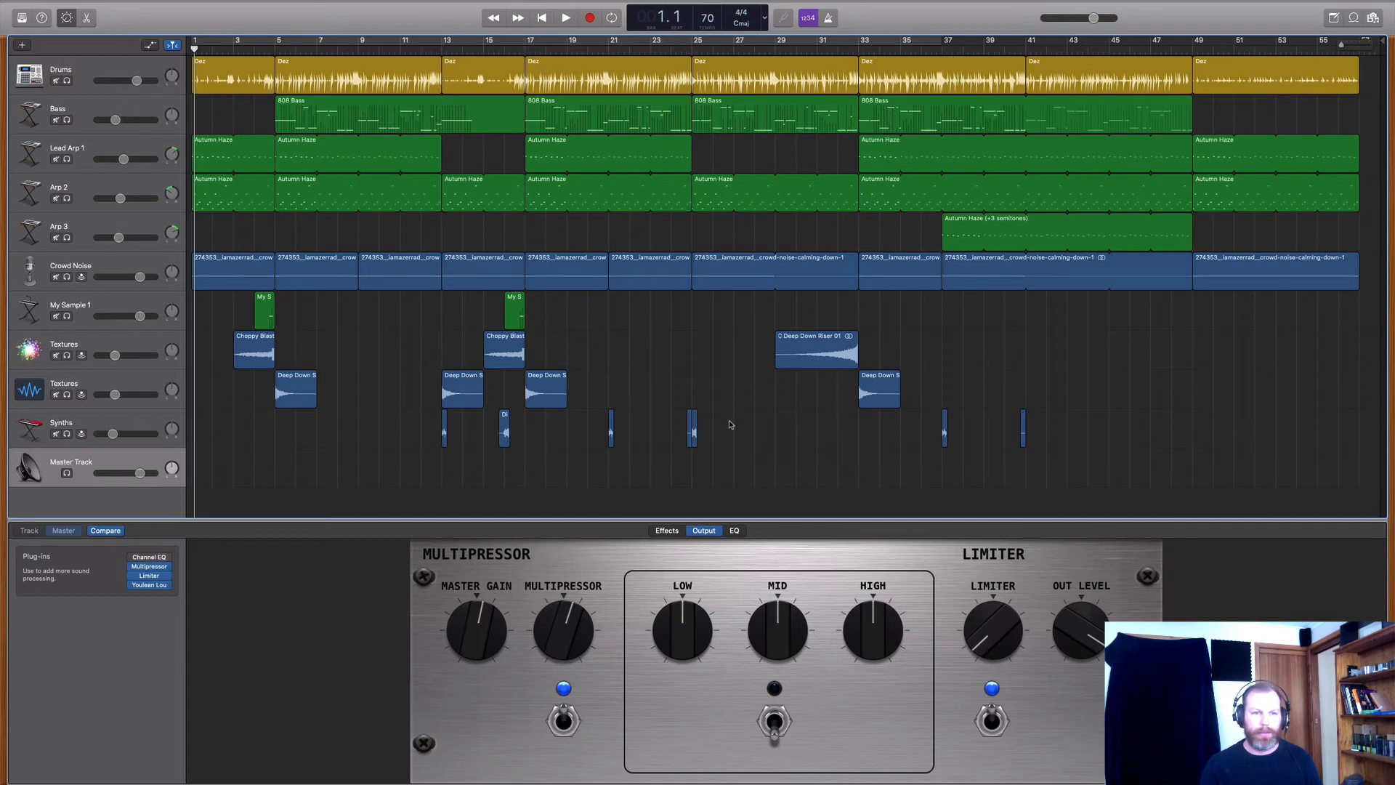
{"action": "key", "text": "space"}
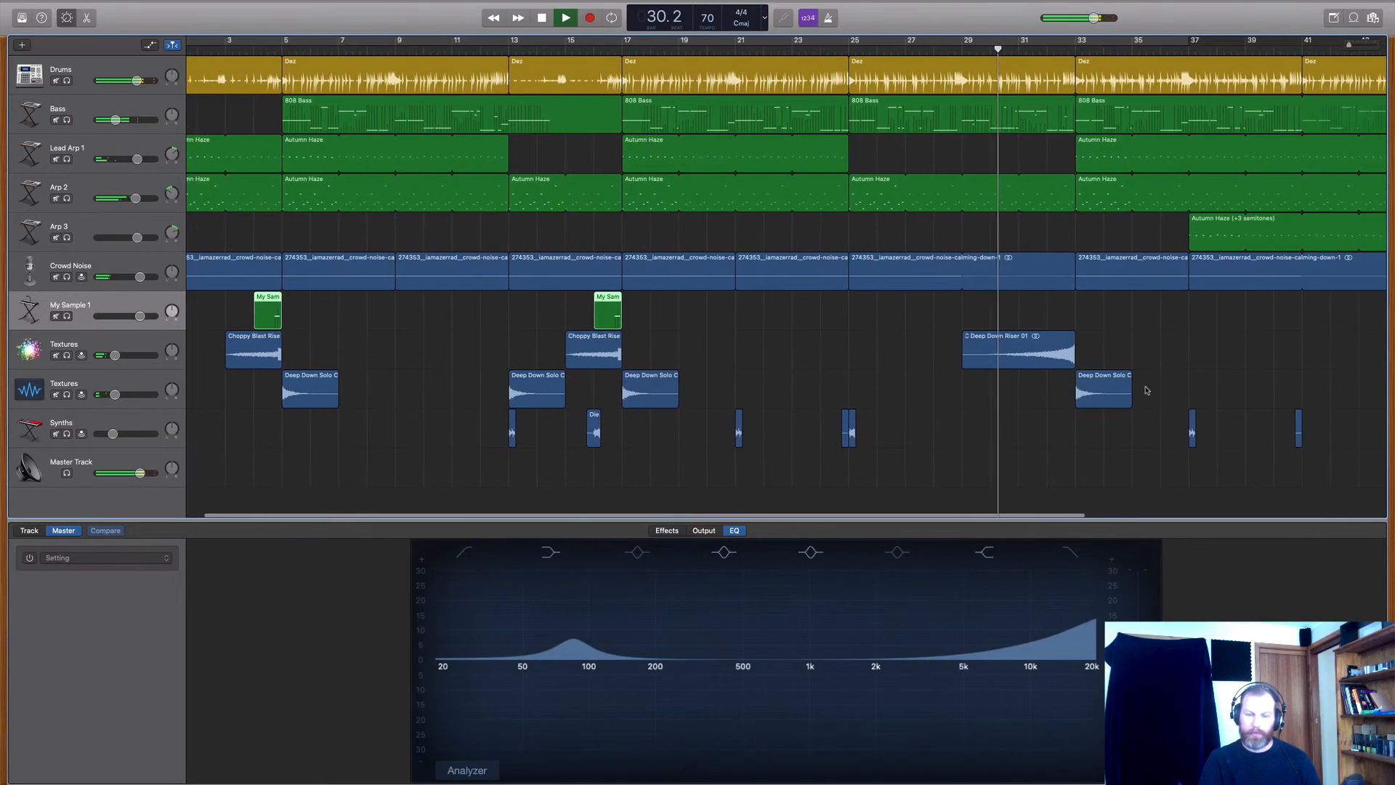
{"action": "key", "text": "space"}
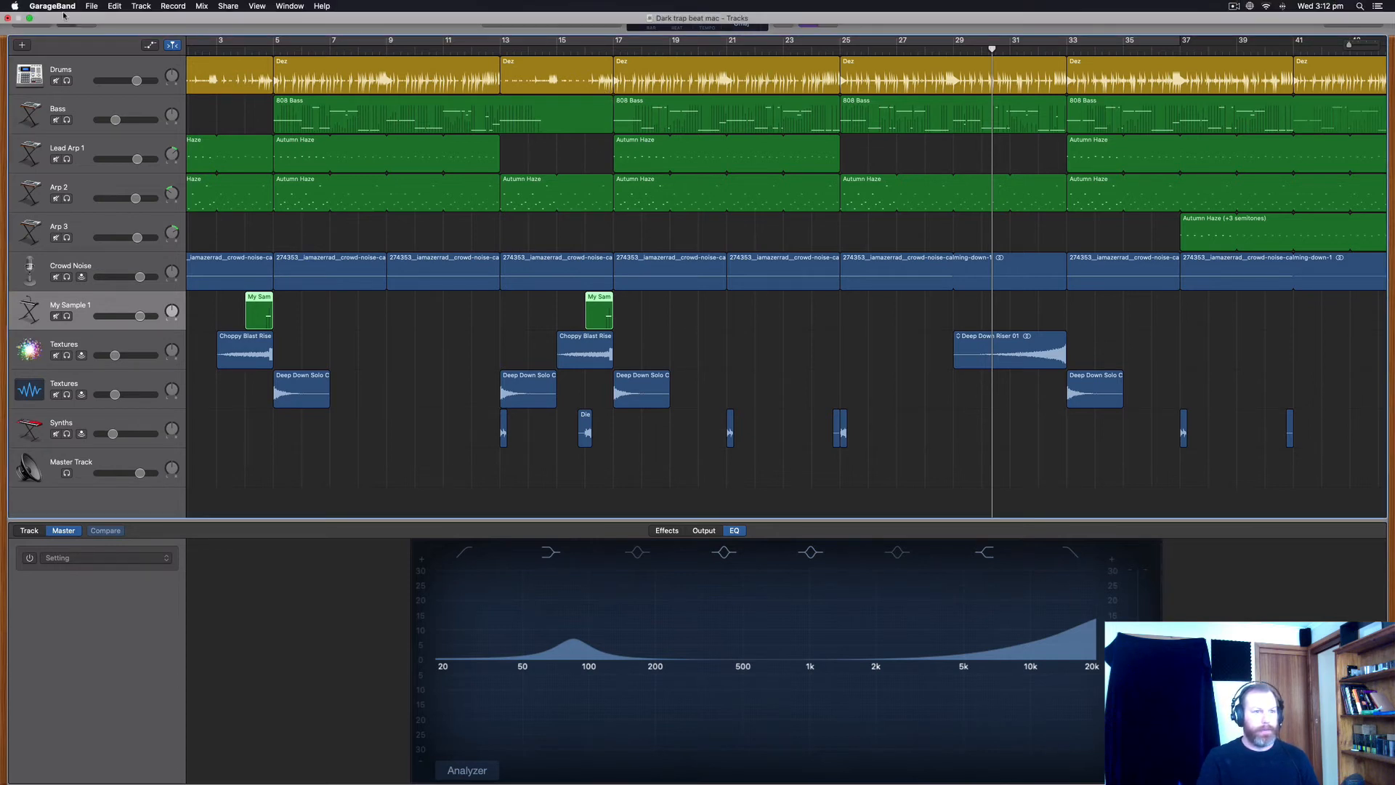
- Exit full screen, switch to Chrome and play the Dark Trap Beat Instrumental video on YouTube as a reference
{"action": "left_click", "coordinate": [29, 17]}
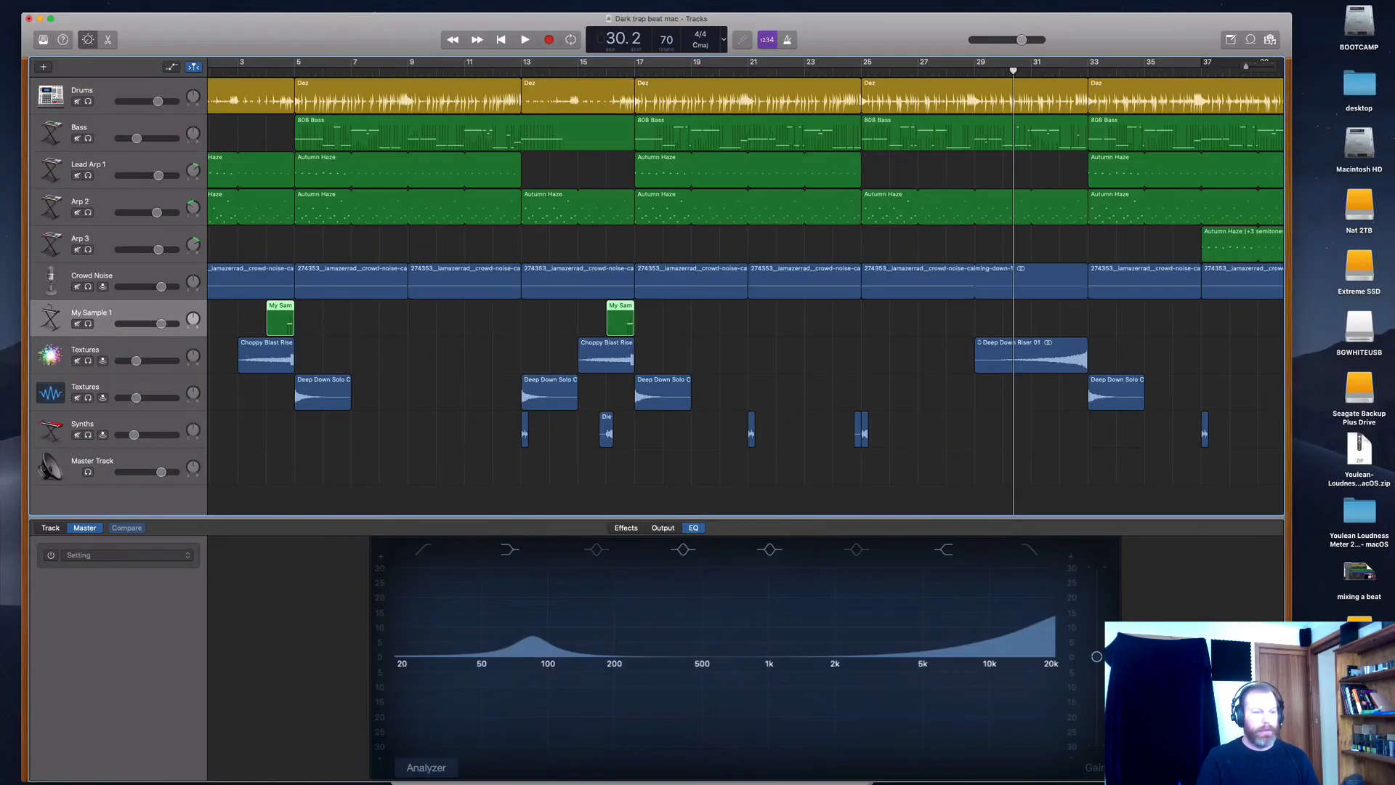
{"action": "left_click_drag", "start_coordinate": [880, 95], "coordinate": [863, 152]}
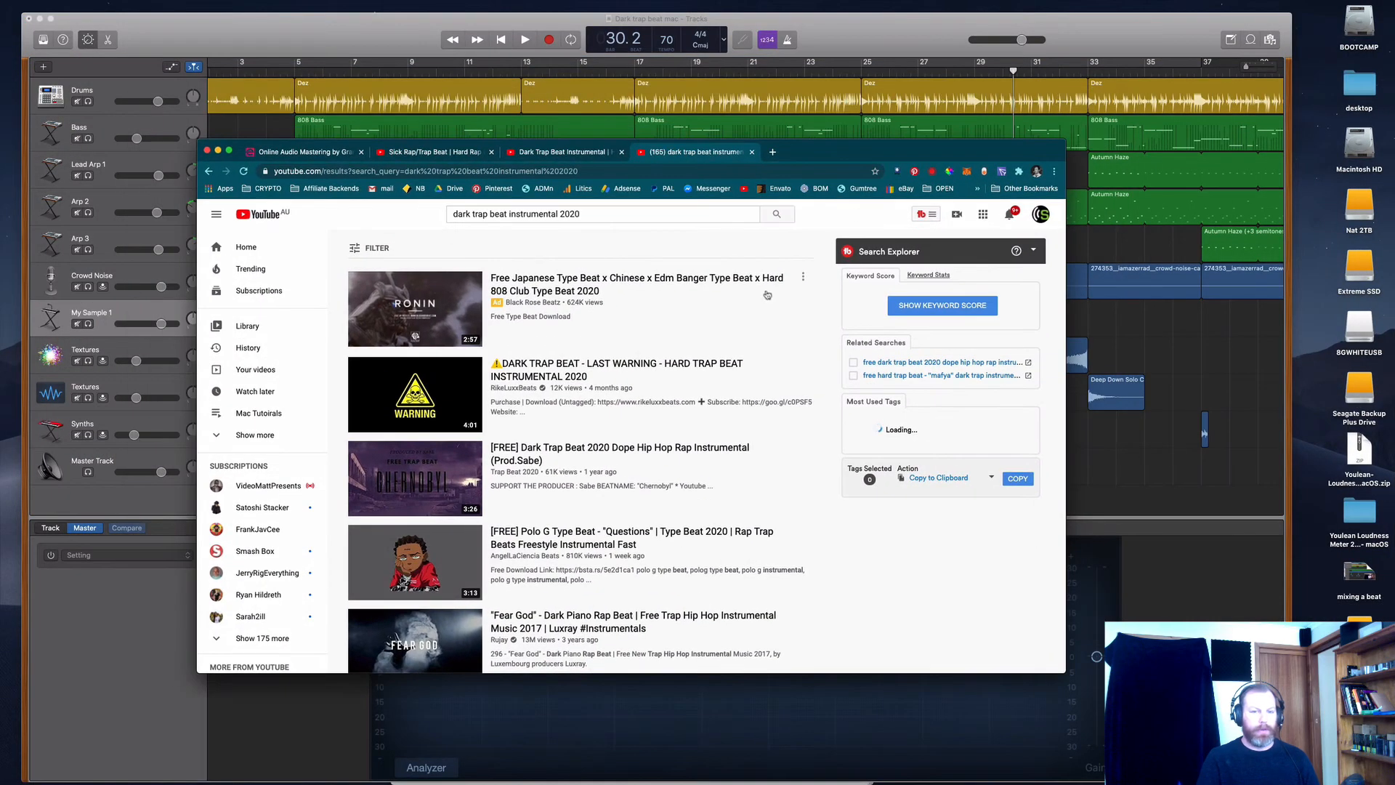
{"action": "left_click", "coordinate": [554, 154]}
{"action": "left_click", "coordinate": [227, 602]}
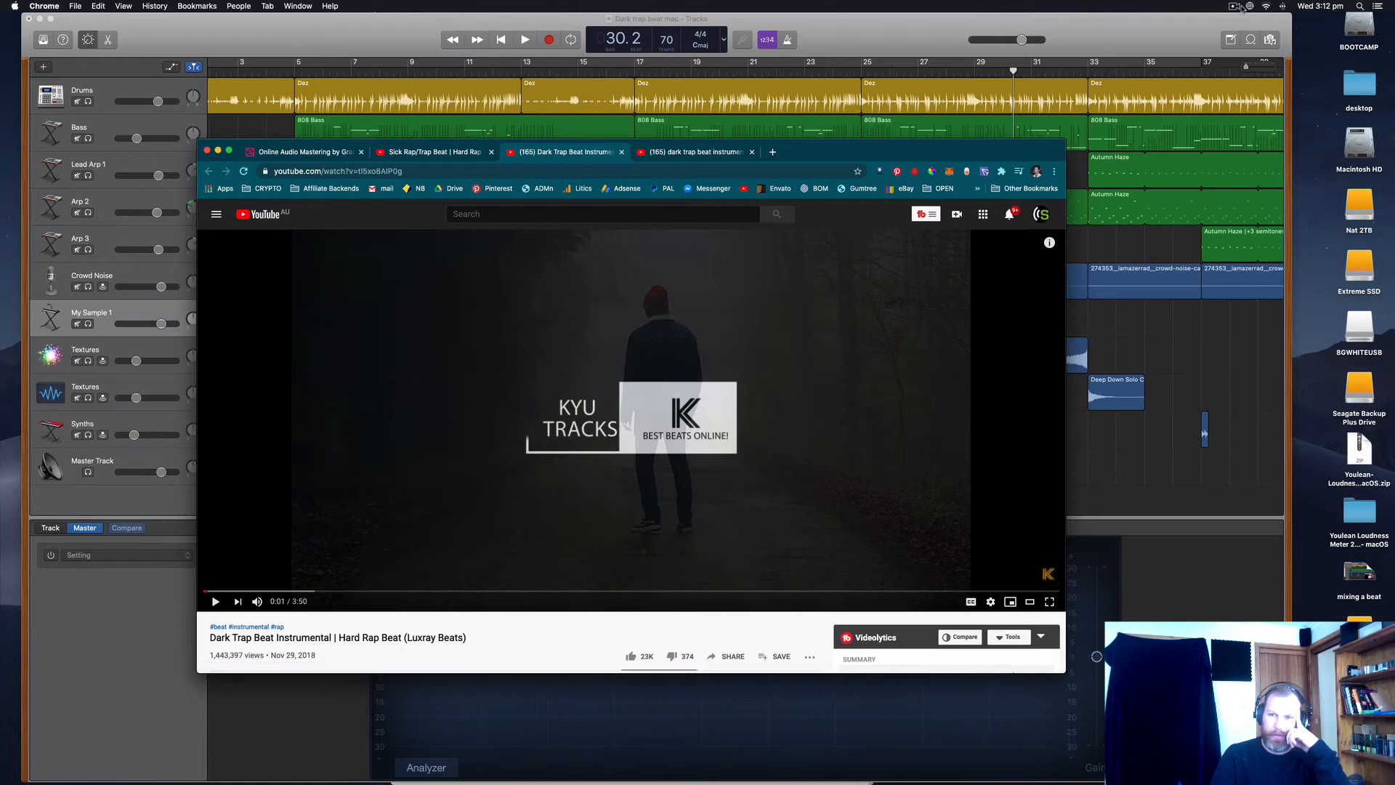
- Return to GarageBand, minimise the MOTU audio interface window and hide the track automation
{"action": "left_click", "coordinate": [1242, 7]}
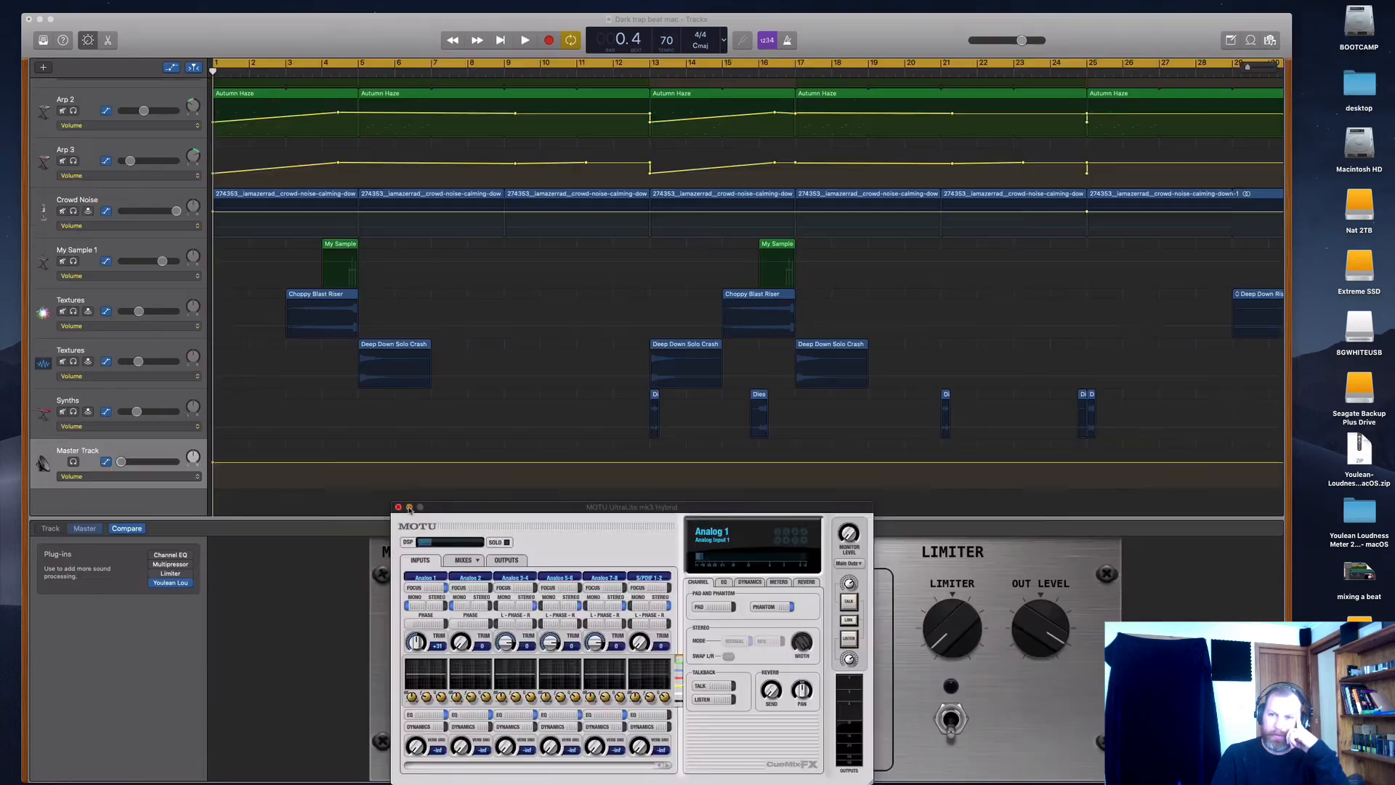
{"action": "left_click", "coordinate": [409, 507]}
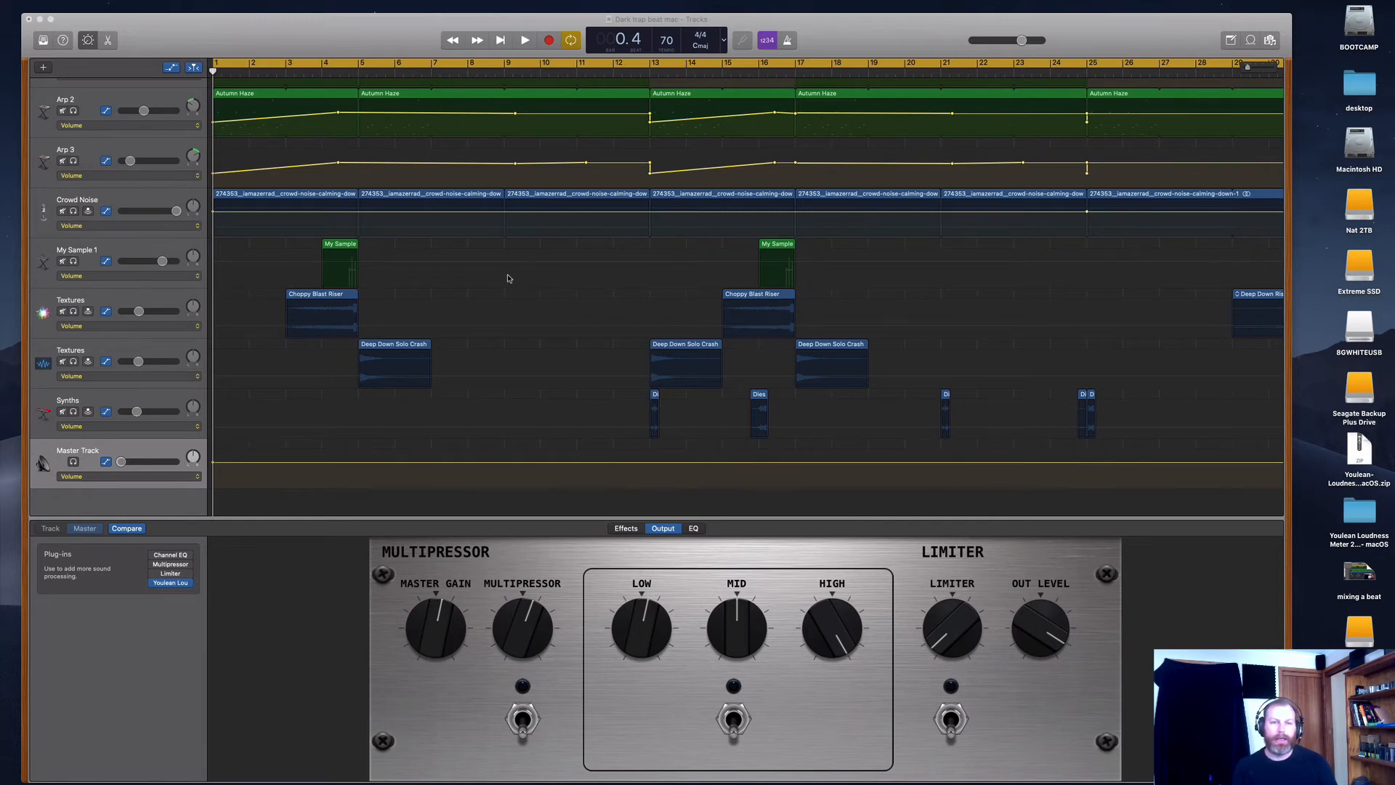
{"action": "left_click", "coordinate": [515, 305]}
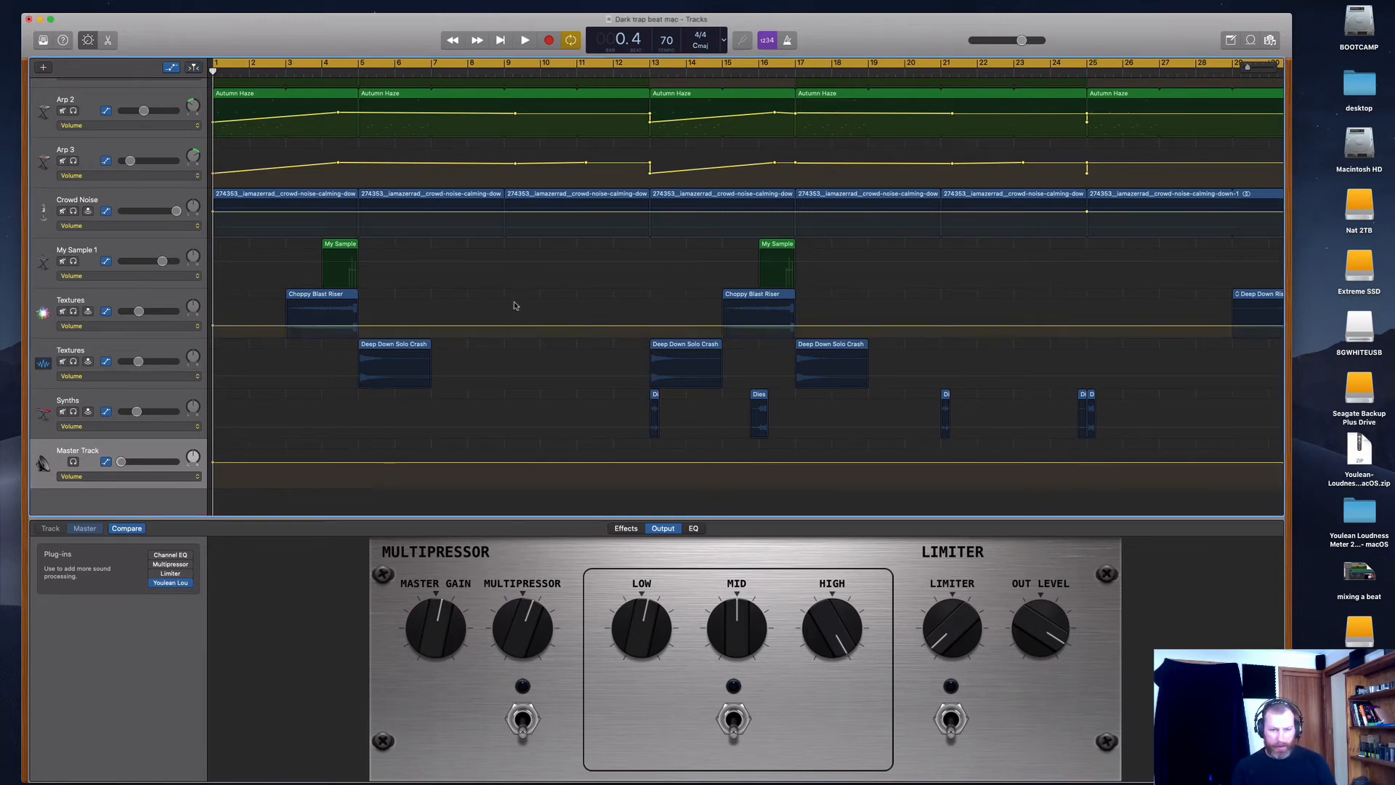
{"action": "key", "text": "a"}
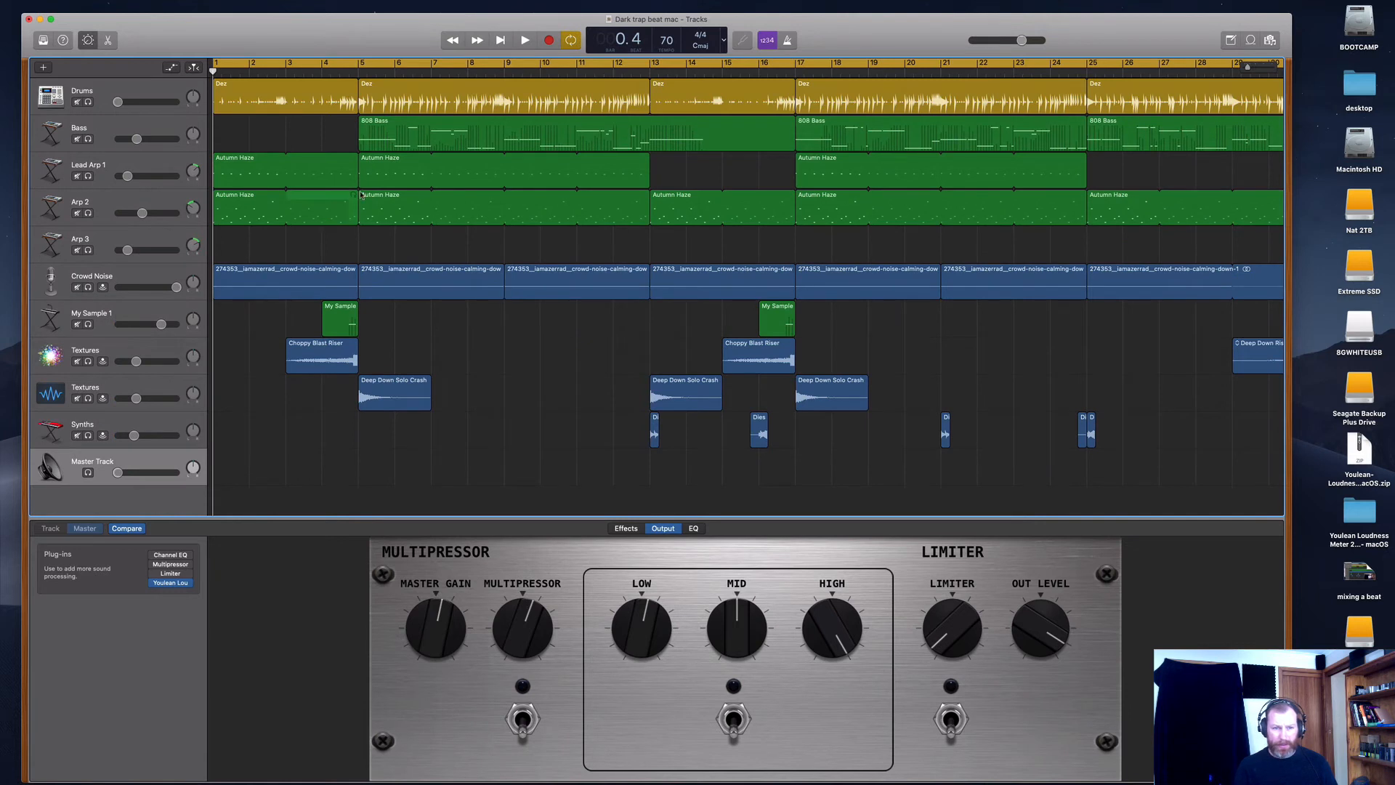
- Open the Bass track's Overdrive plug-in to check its drive, tone and output settings, and close it
{"action": "left_click", "coordinate": [149, 122]}
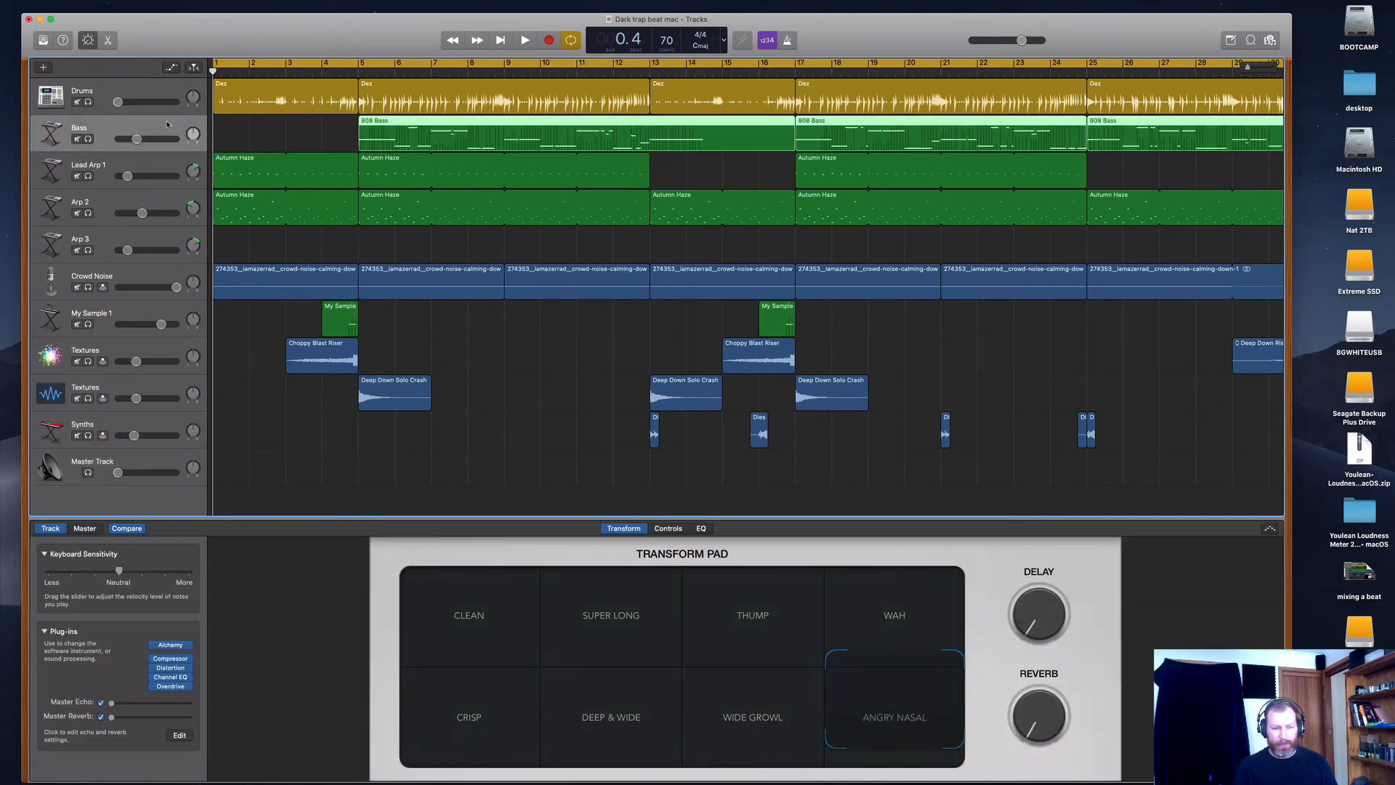
{"action": "left_click", "coordinate": [176, 690]}
{"action": "left_click", "coordinate": [168, 677]}
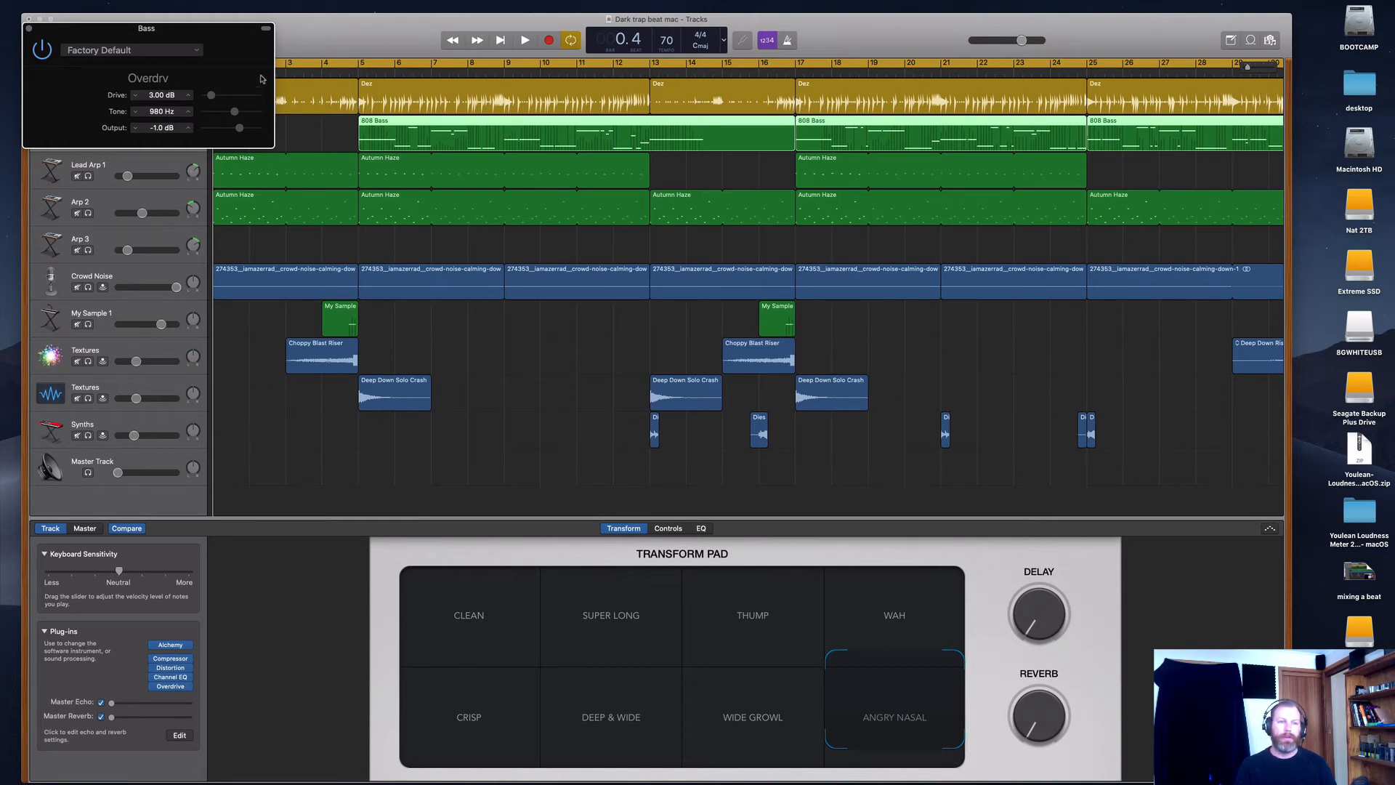
{"action": "left_click", "coordinate": [29, 30]}
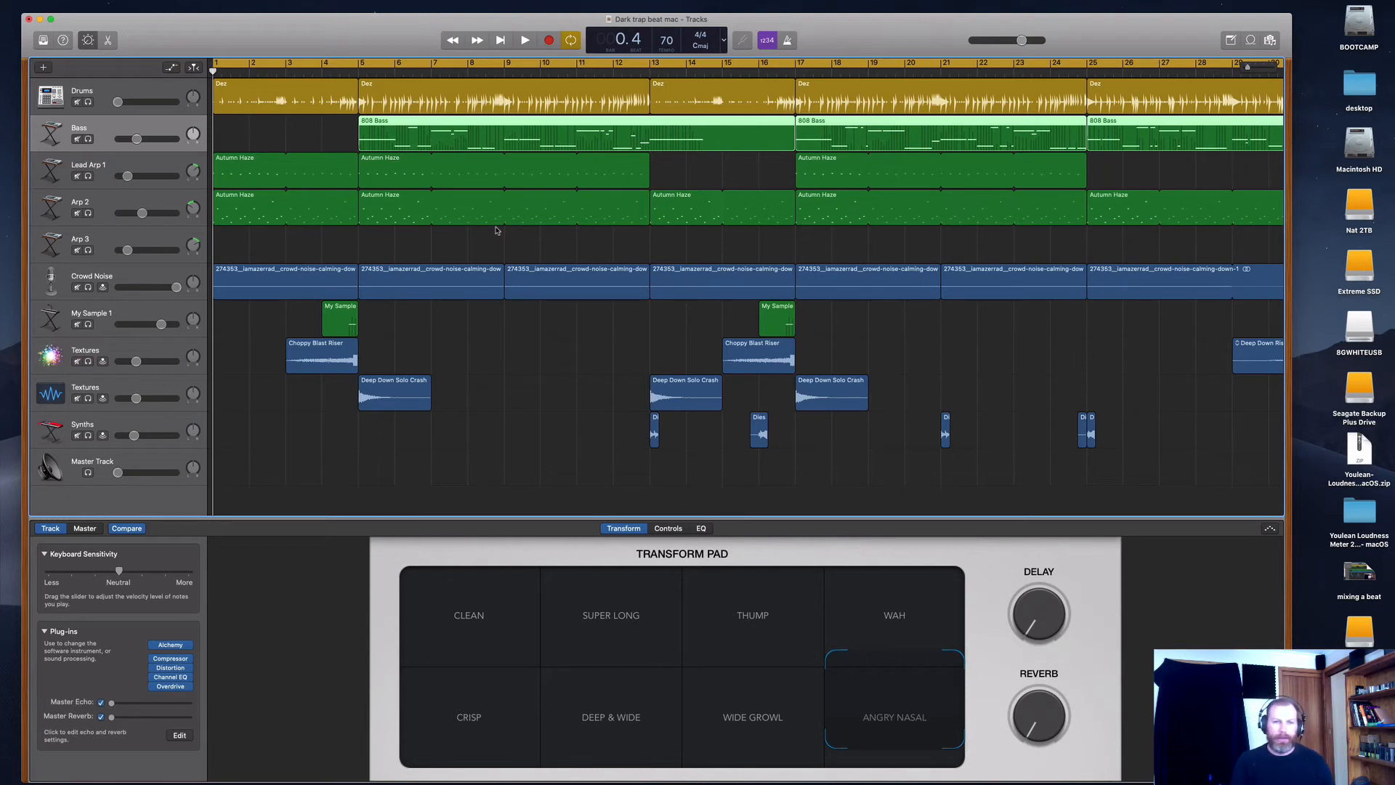
- Move the playhead to bar 5 and show the Master Track's Master Reverb effect settings
{"action": "left_click", "coordinate": [430, 70]}
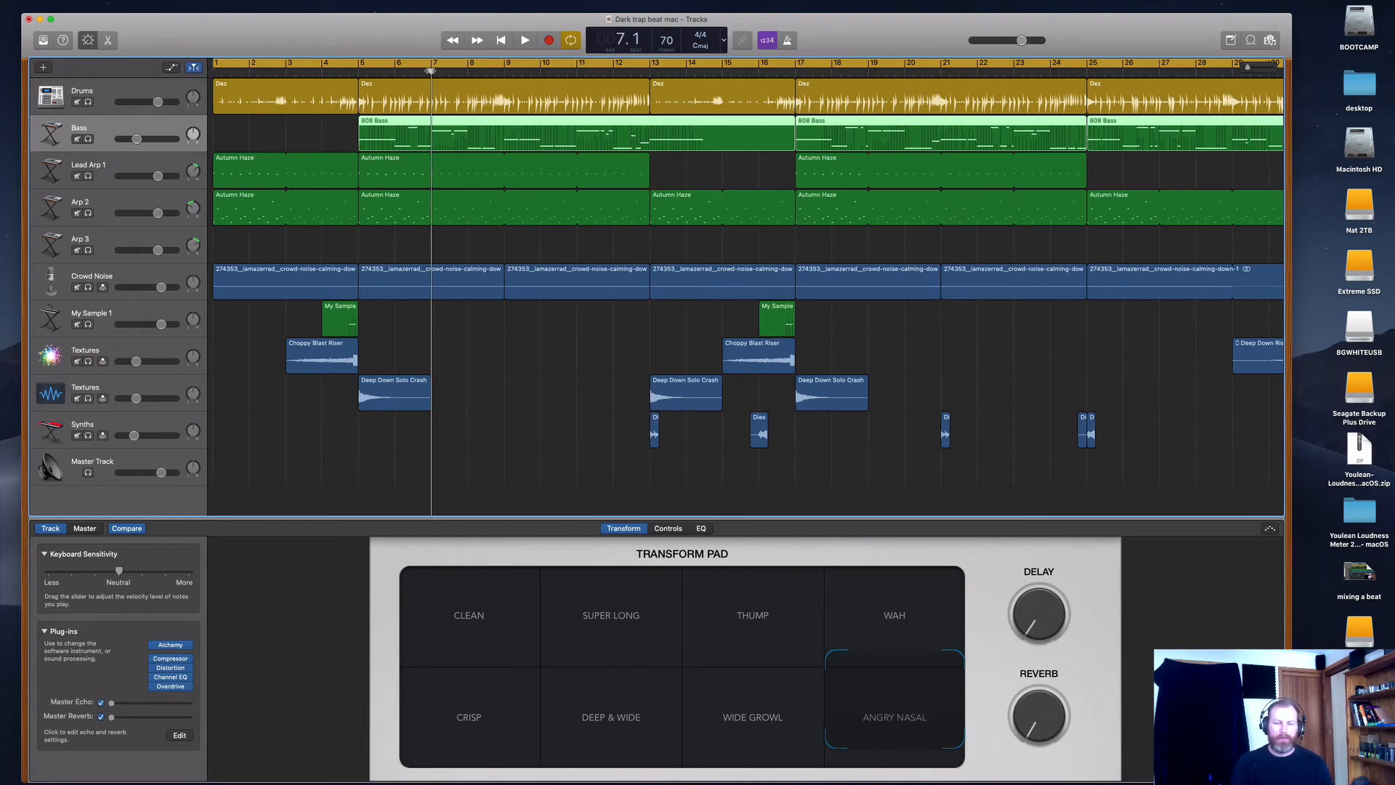
{"action": "left_click_drag", "start_coordinate": [384, 72], "coordinate": [363, 72]}
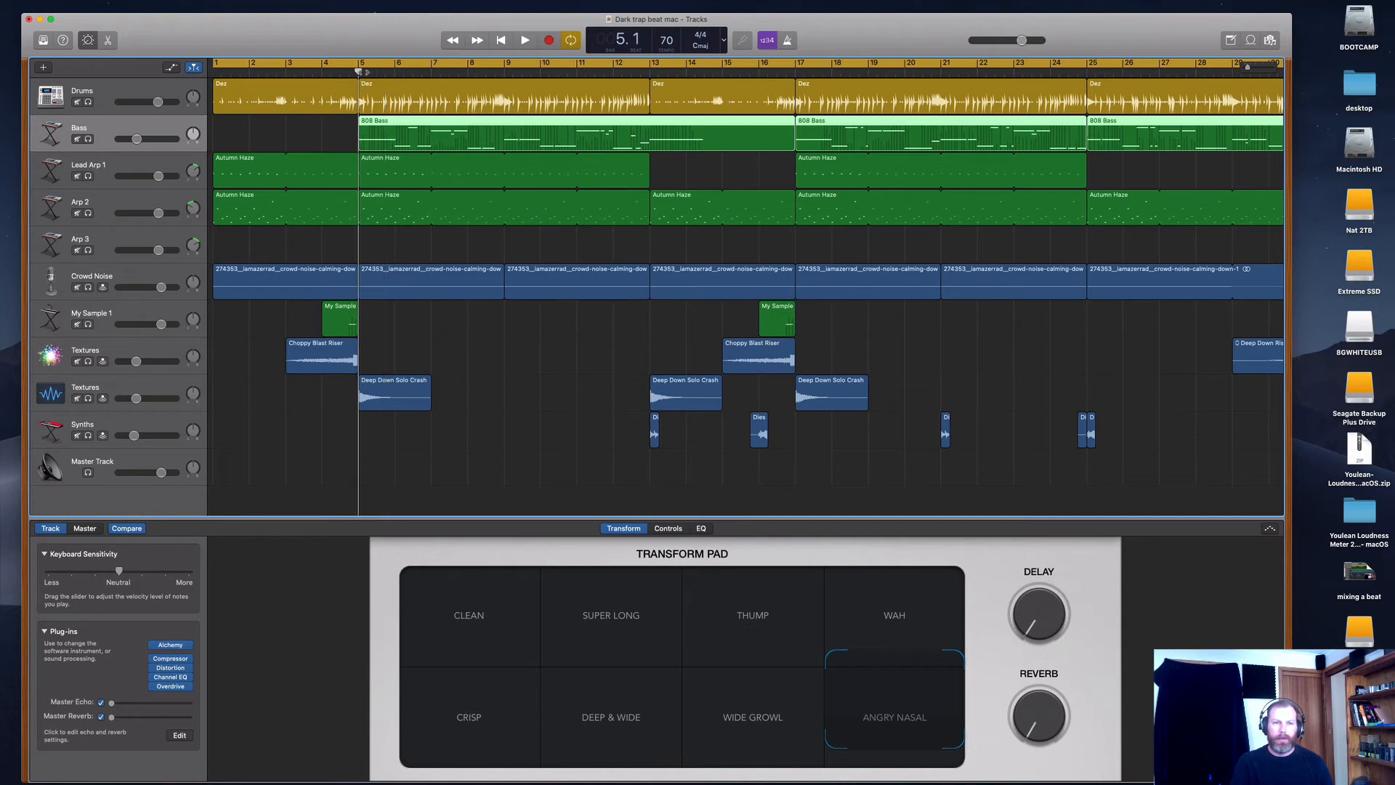
{"action": "left_click", "coordinate": [144, 456]}
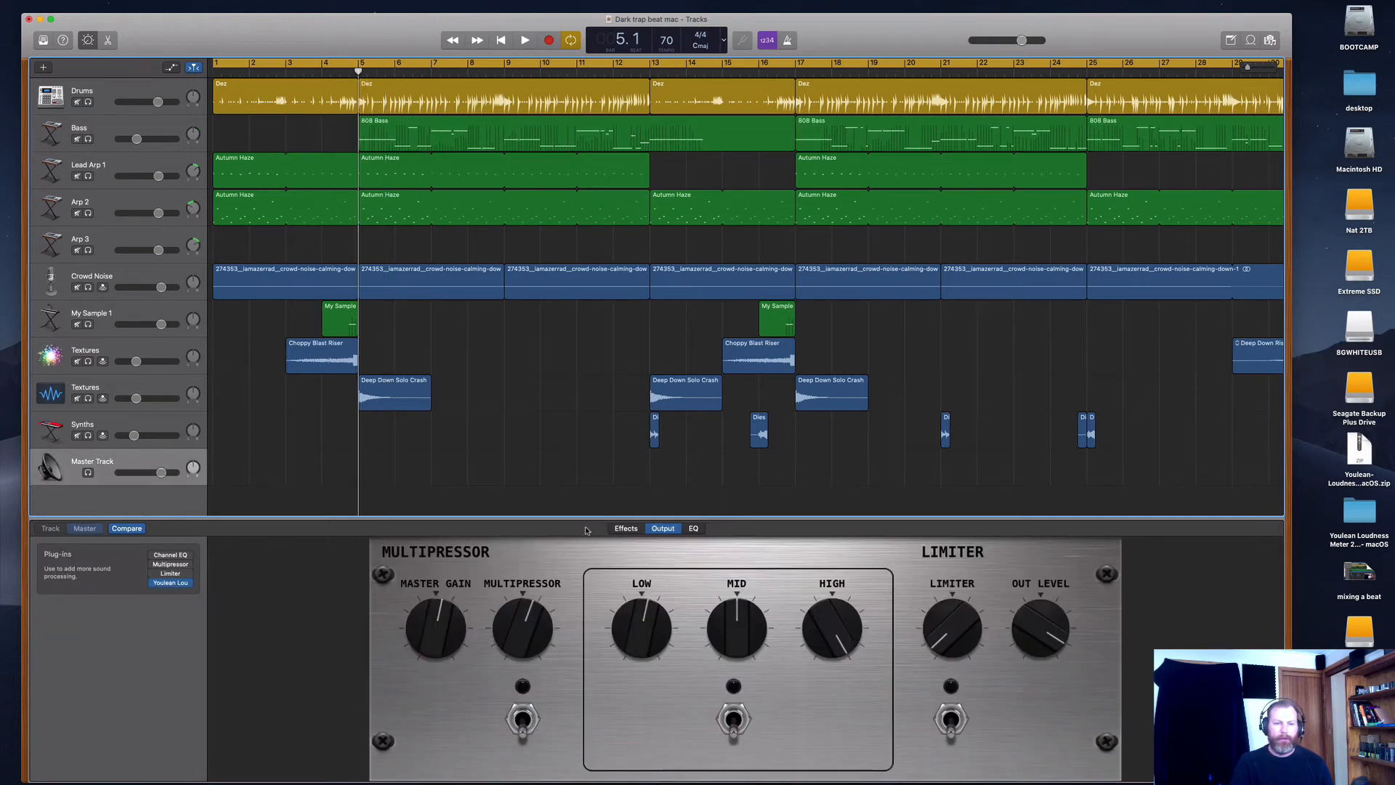
{"action": "left_click", "coordinate": [626, 529]}
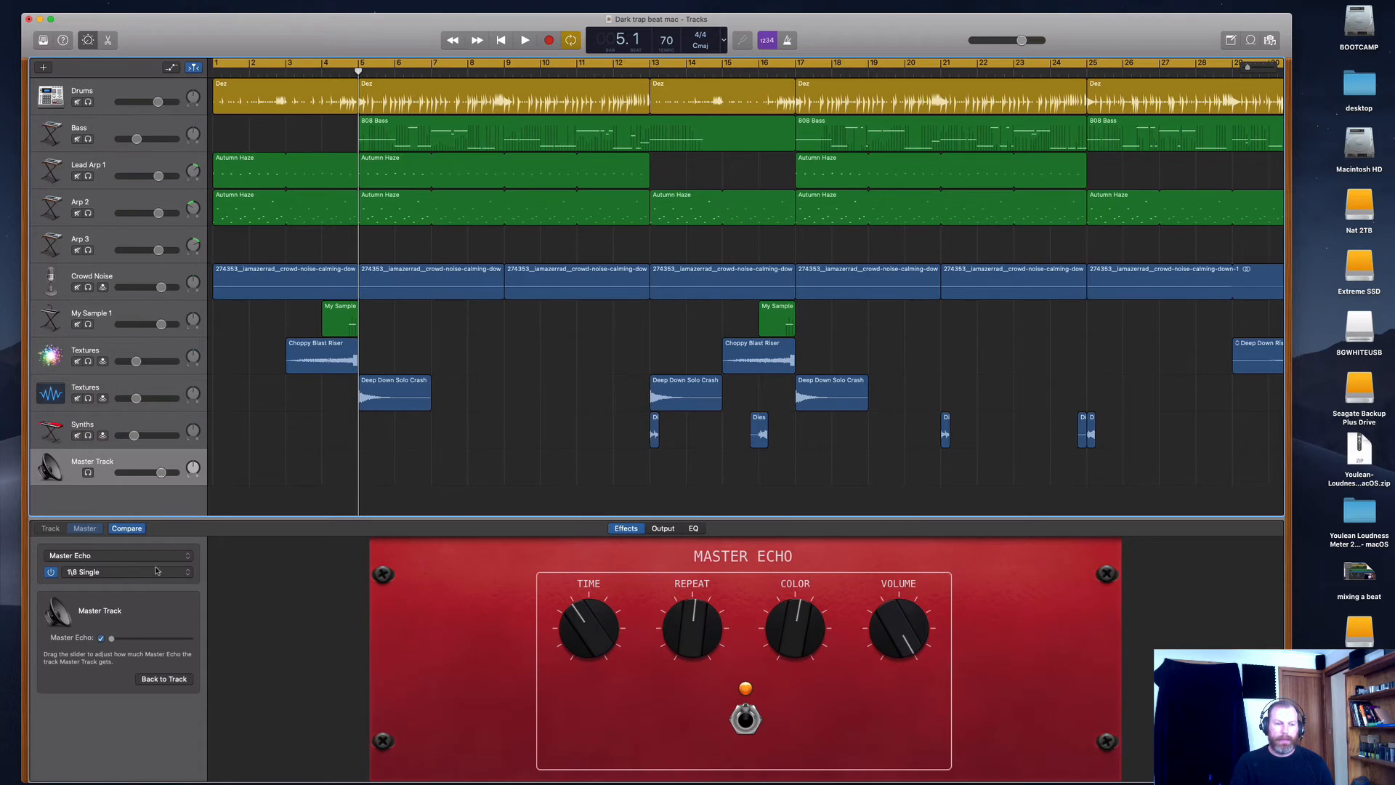
{"action": "left_click", "coordinate": [156, 559]}
{"action": "left_click", "coordinate": [87, 571]}
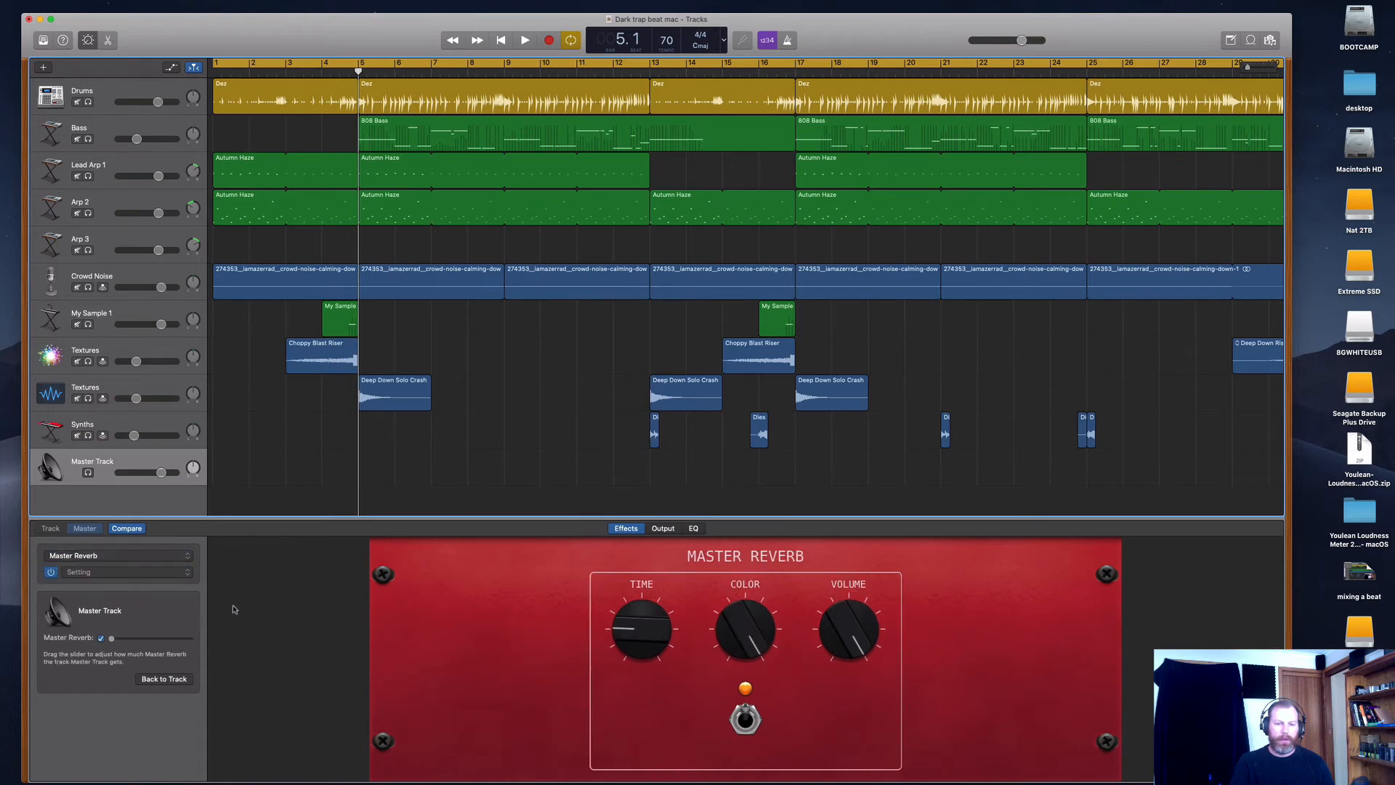
- Lower the Master Reverb's volume slightly and play the song from bar 5 and bar 13 to hear it
{"action": "left_click_drag", "start_coordinate": [859, 634], "coordinate": [845, 711]}
{"action": "key", "text": "space"}
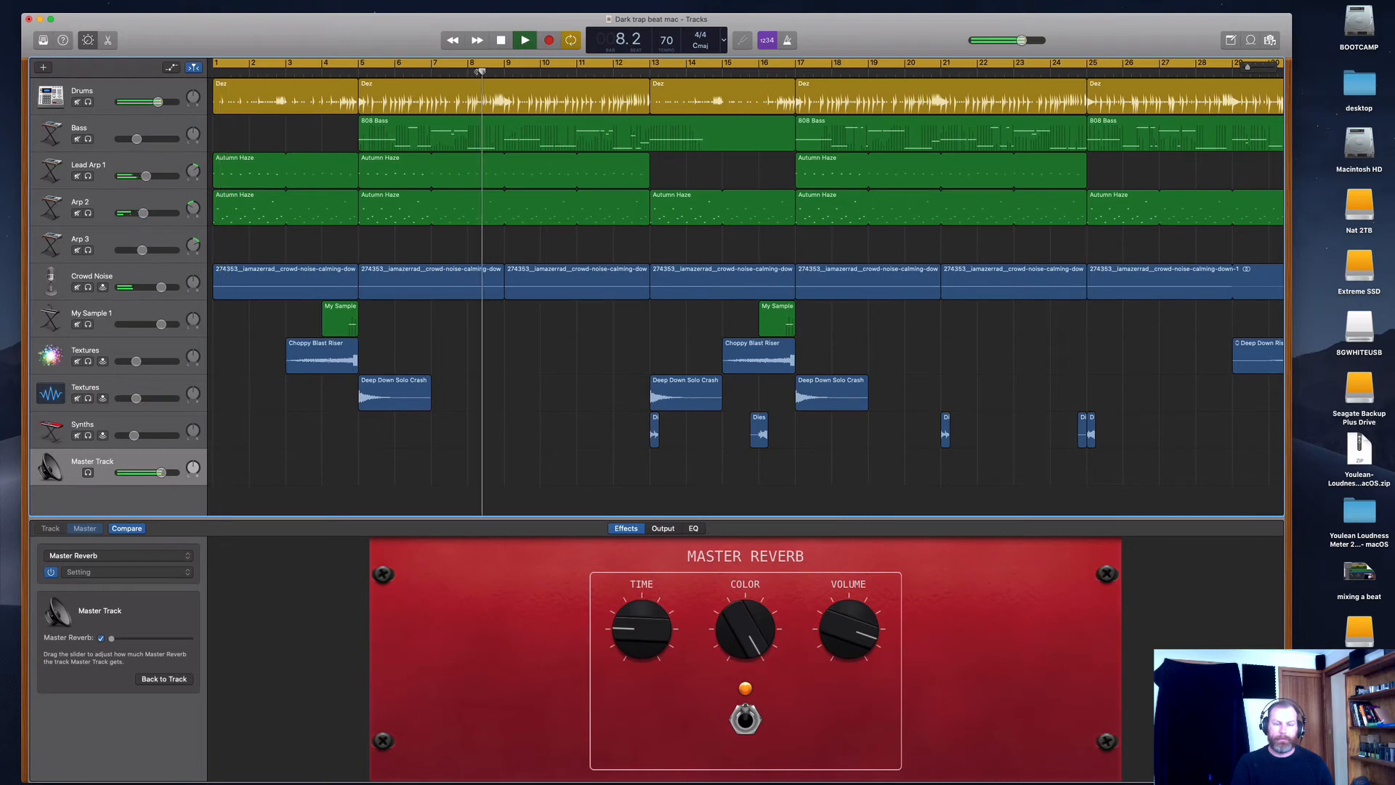
{"action": "left_click", "coordinate": [652, 71]}
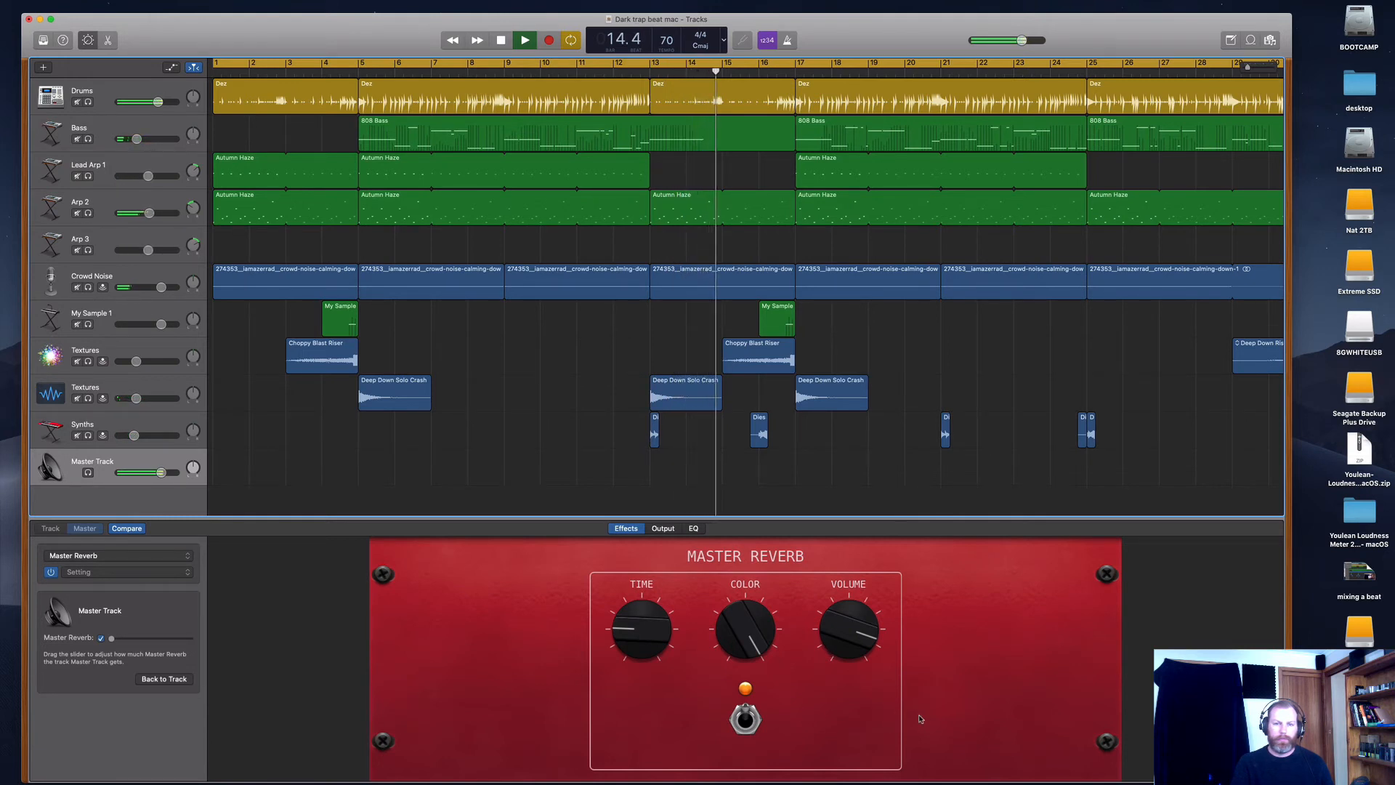
{"action": "key", "text": "space"}
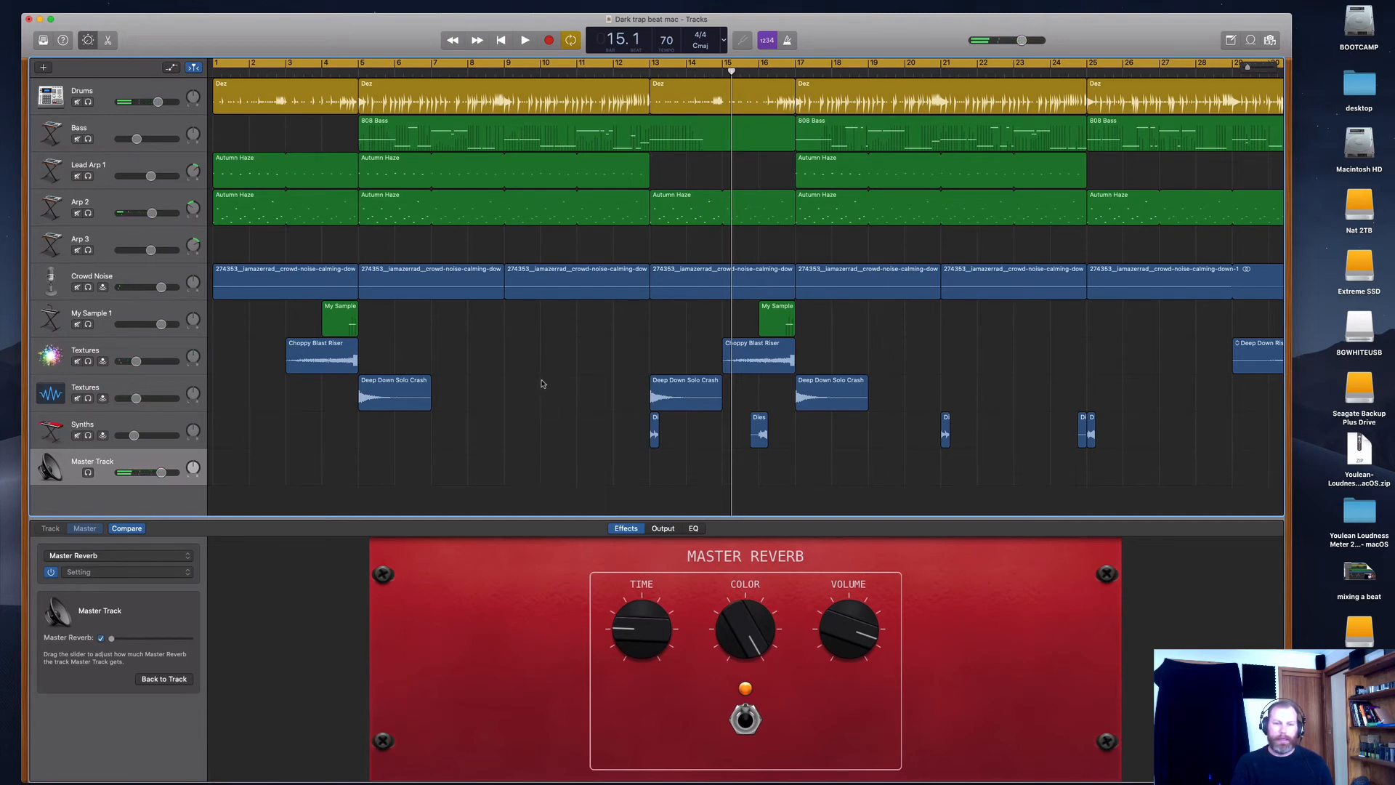
- Show the track automation and examine the Master Track's volume curve through to the end of the song
{"action": "key", "text": "a"}
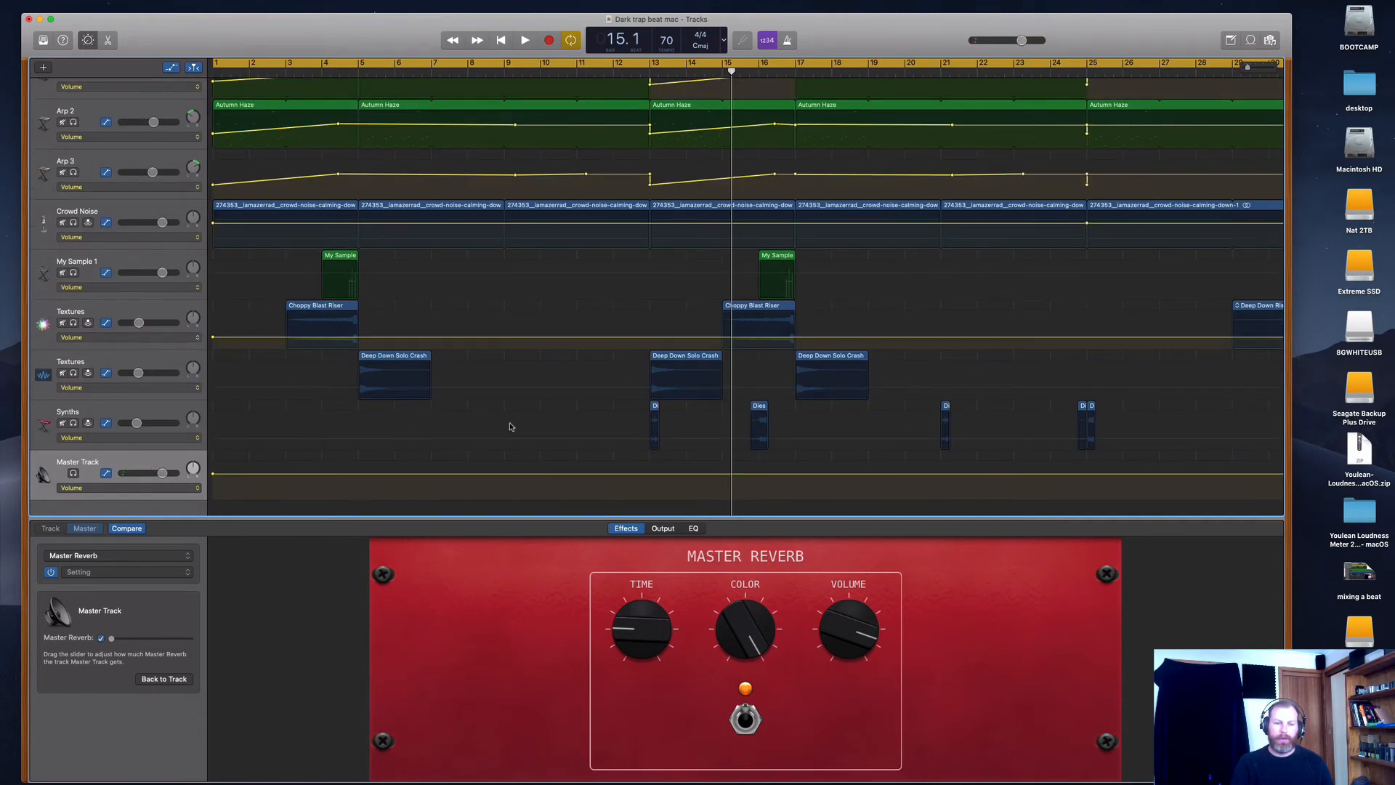
{"action": "scroll", "coordinate": [511, 426], "scroll_direction": "up", "scroll_amount": 2}
{"action": "scroll", "coordinate": [511, 426], "scroll_direction": "down", "scroll_amount": 2}
{"action": "scroll", "coordinate": [566, 429], "scroll_direction": "right", "scroll_amount": 10}
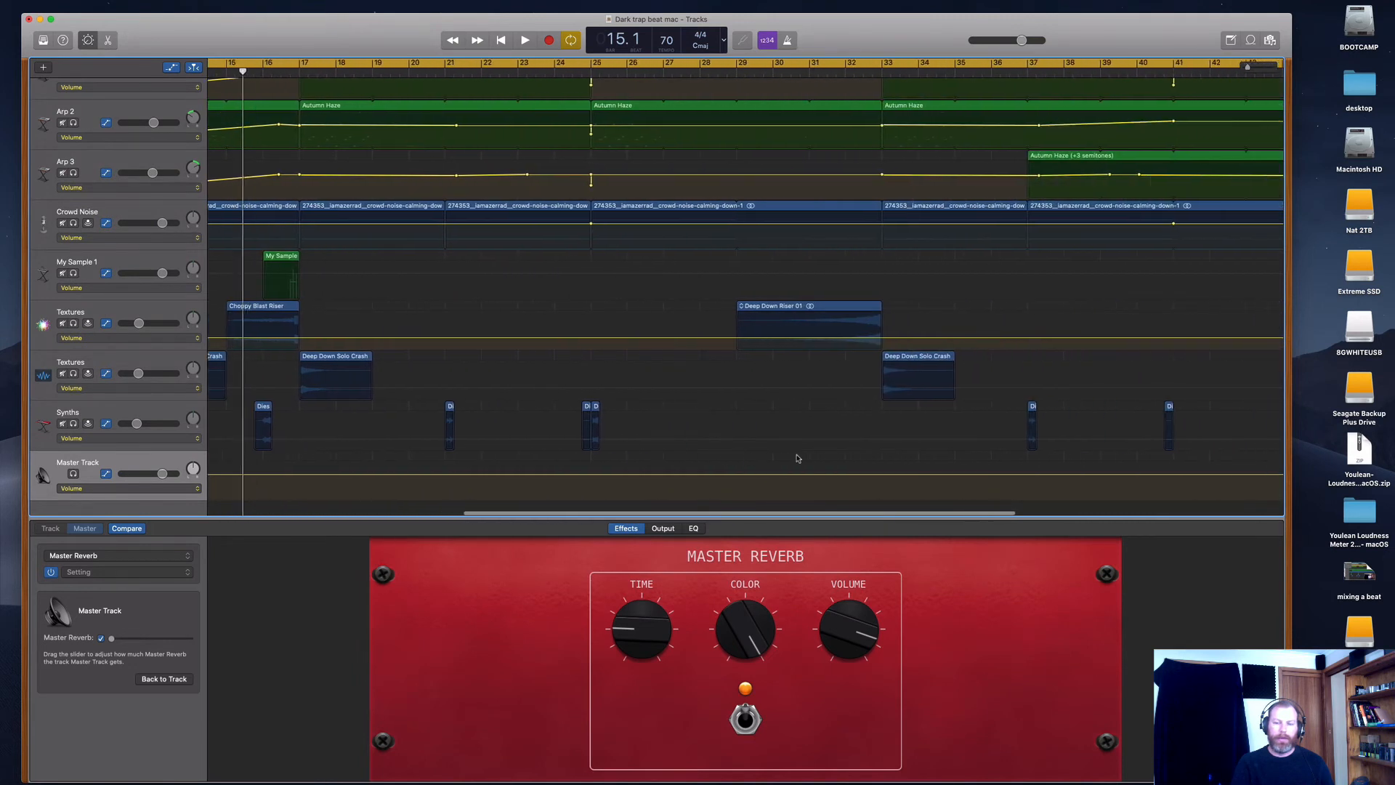
{"action": "scroll", "coordinate": [806, 459], "scroll_direction": "right", "scroll_amount": 10}
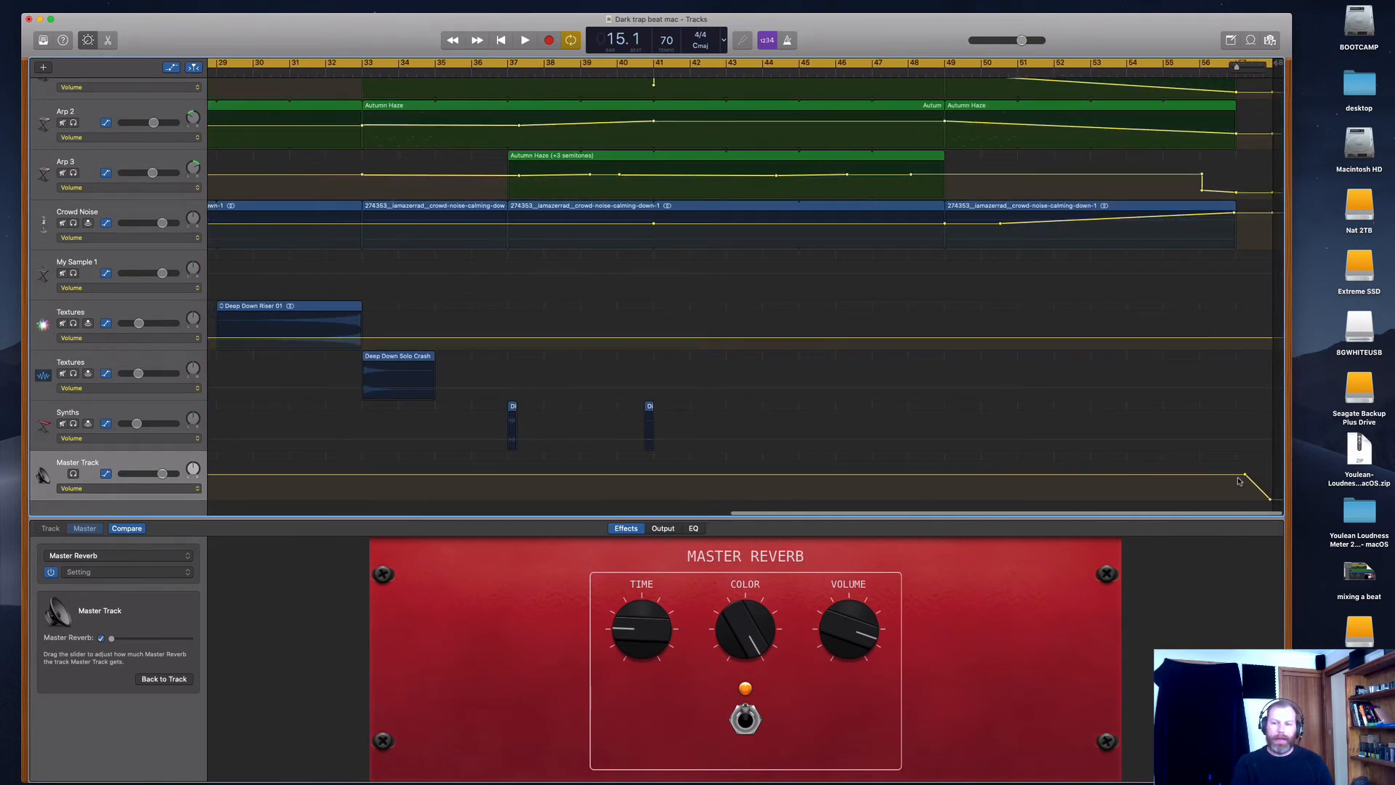
- Turn cycling off, play the last bars of the song to hear the master fade-out, and turn cycling back on
{"action": "key", "text": "Return"}
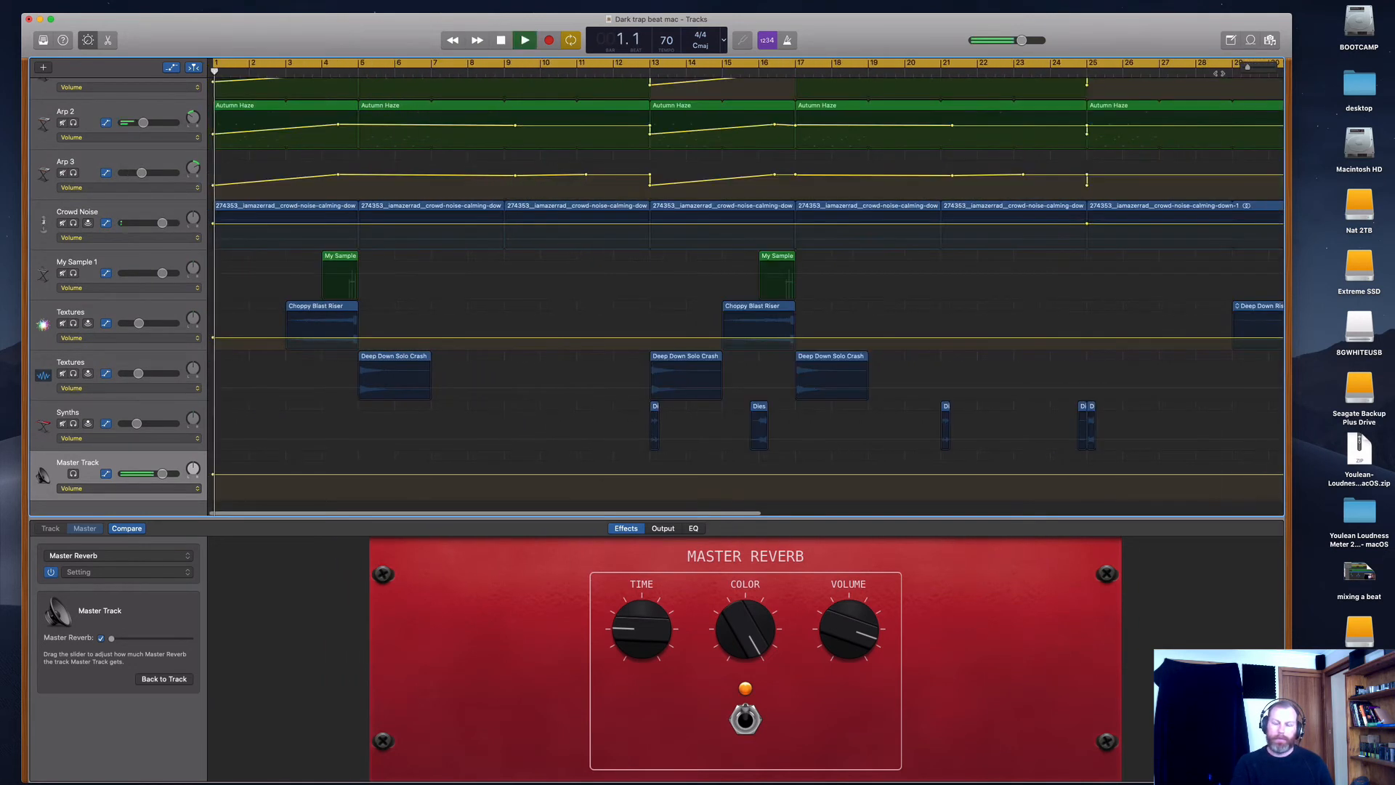
{"action": "key", "text": "space"}
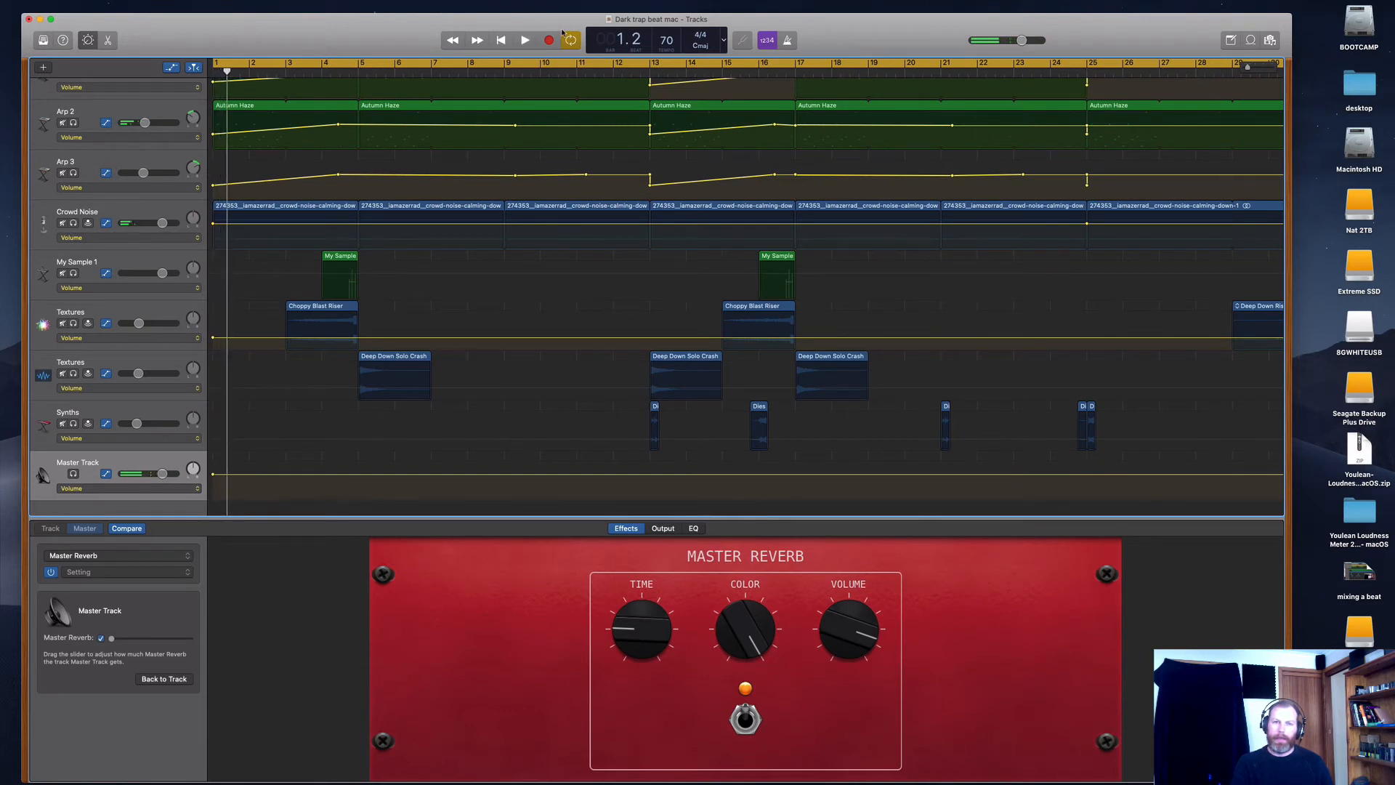
{"action": "key", "text": "c"}
{"action": "scroll", "coordinate": [1060, 284], "scroll_direction": "right", "scroll_amount": 10}
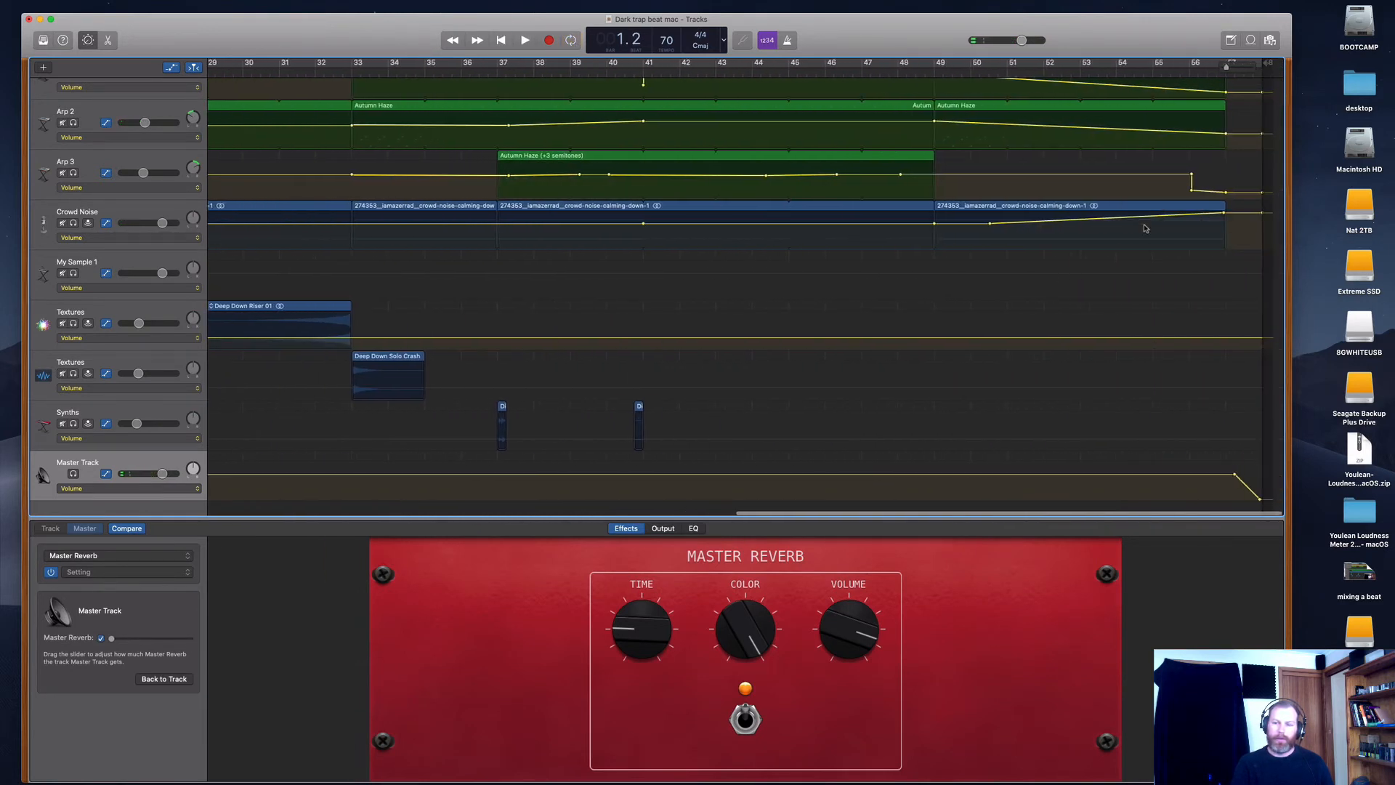
{"action": "key", "text": "space"}
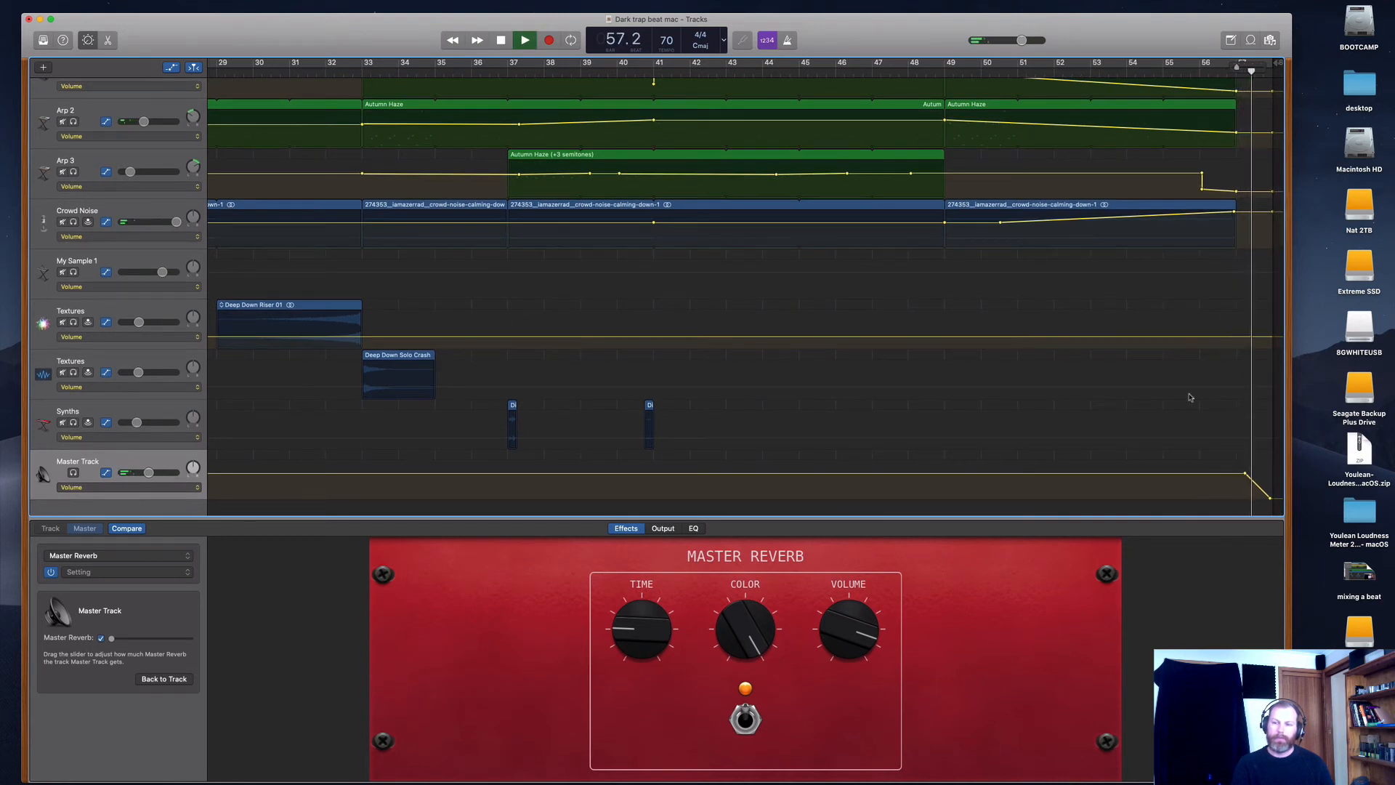
{"action": "left_click", "coordinate": [1180, 71]}
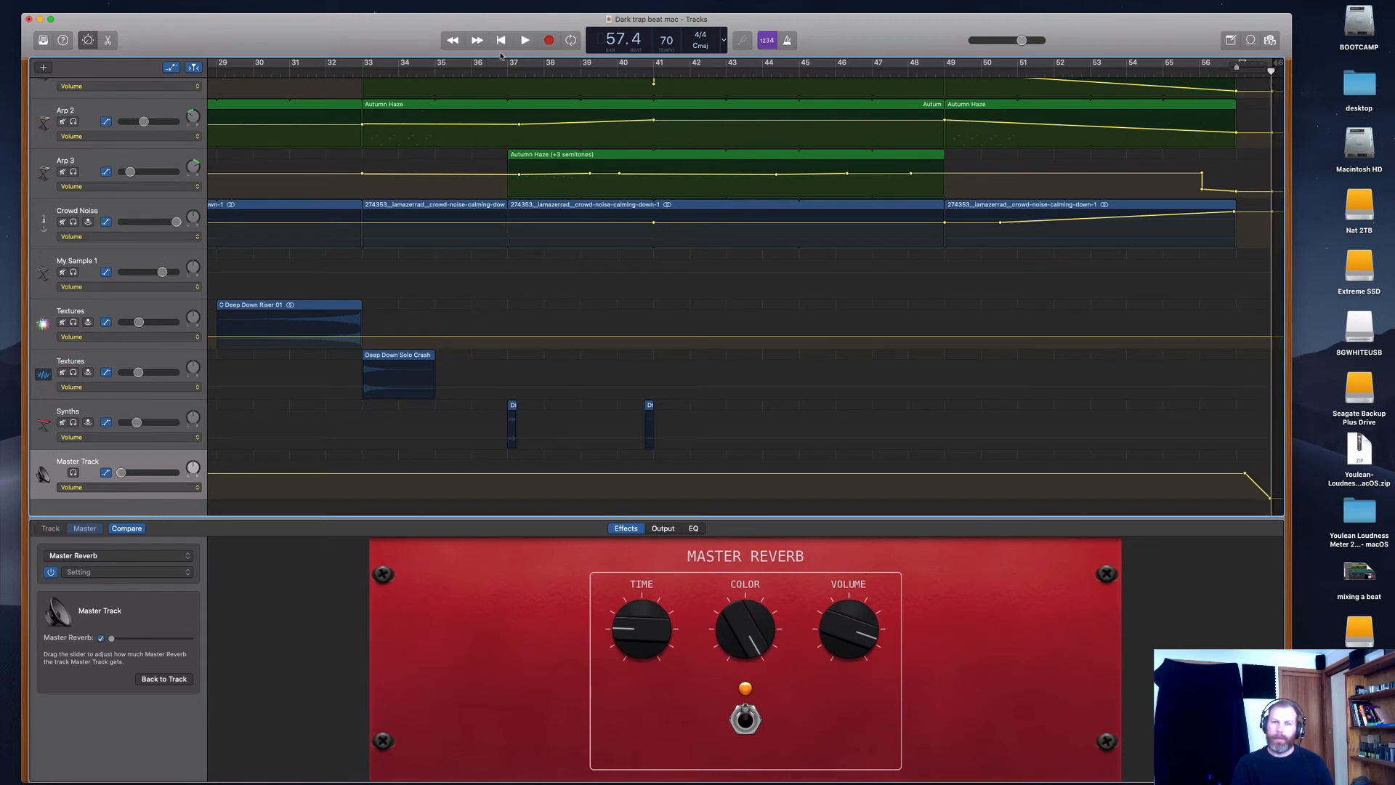
{"action": "left_click", "coordinate": [571, 41]}
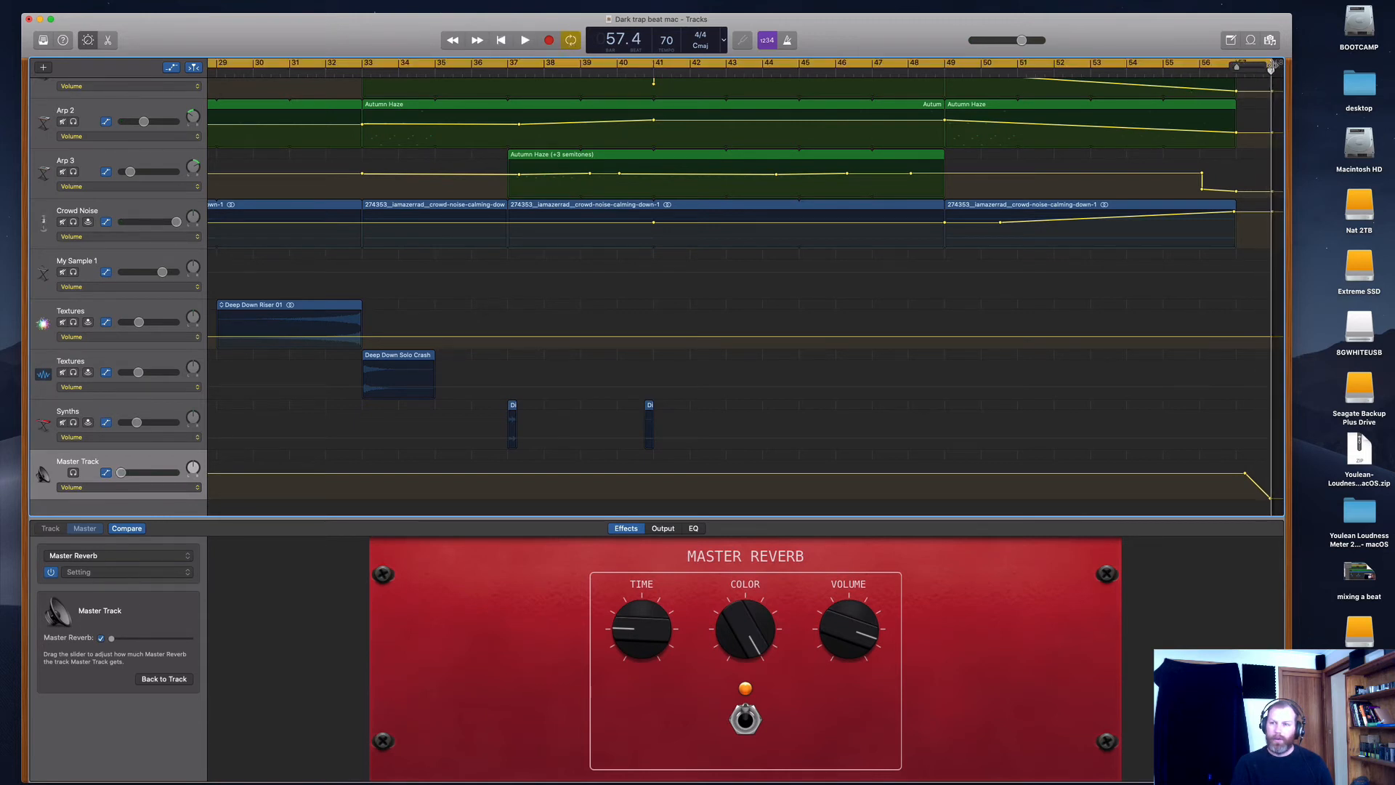
- Inspect the Auto Normalize export setting in the Advanced preferences and close the preferences
{"action": "scroll", "coordinate": [1017, 363], "scroll_direction": "left", "scroll_amount": 10}
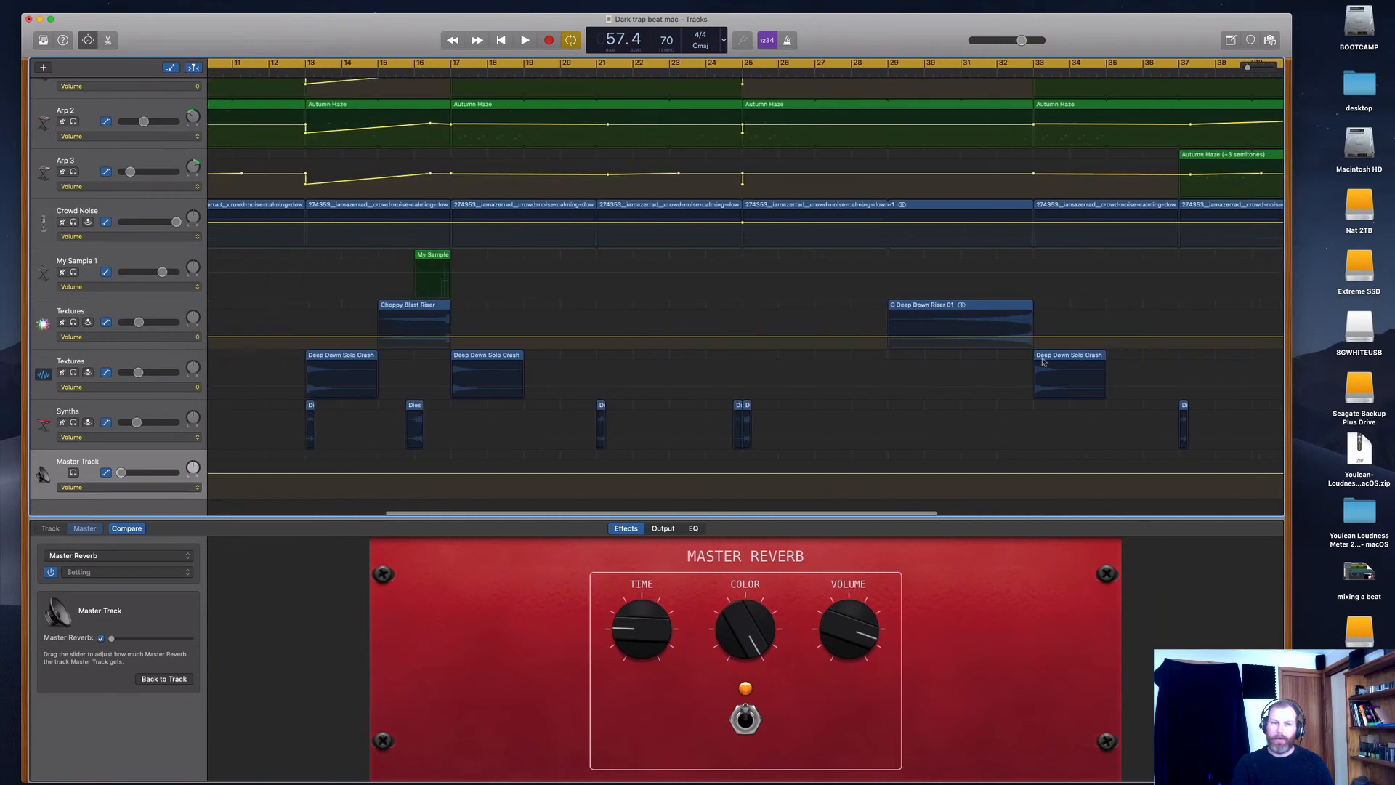
{"action": "scroll", "coordinate": [1042, 361], "scroll_direction": "left", "scroll_amount": 5}
{"action": "left_click", "coordinate": [52, 6]}
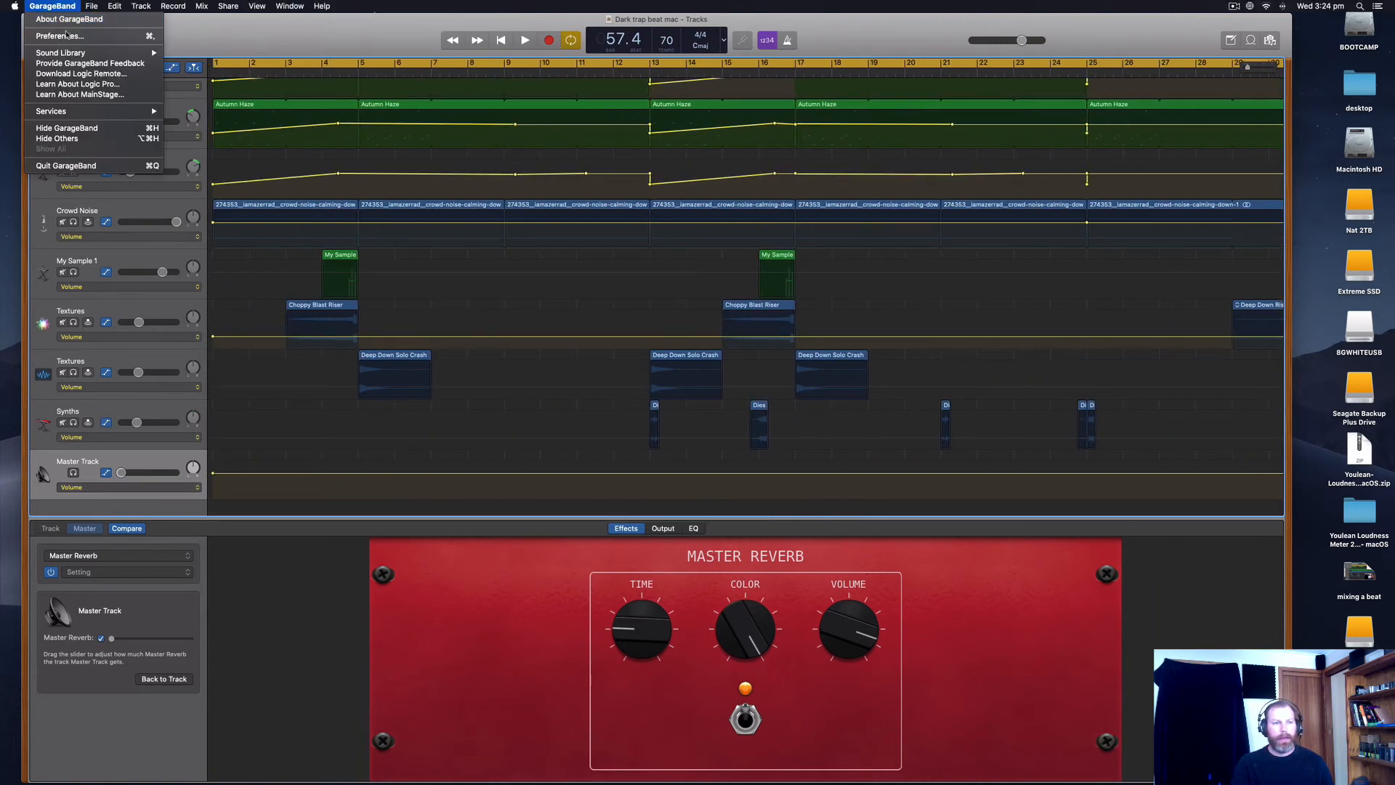
{"action": "left_click", "coordinate": [65, 35]}
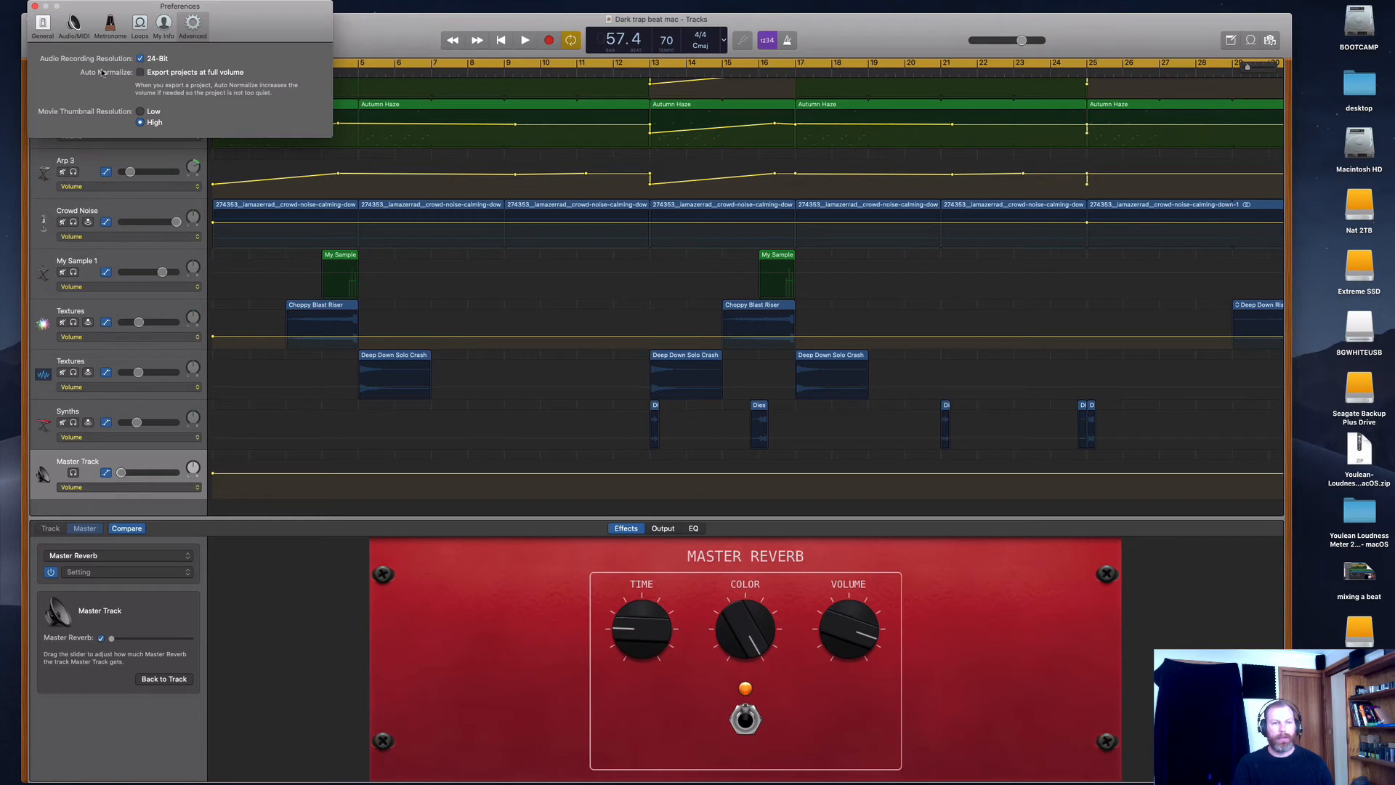
{"action": "left_click", "coordinate": [141, 73]}
{"action": "left_click", "coordinate": [36, 7]}
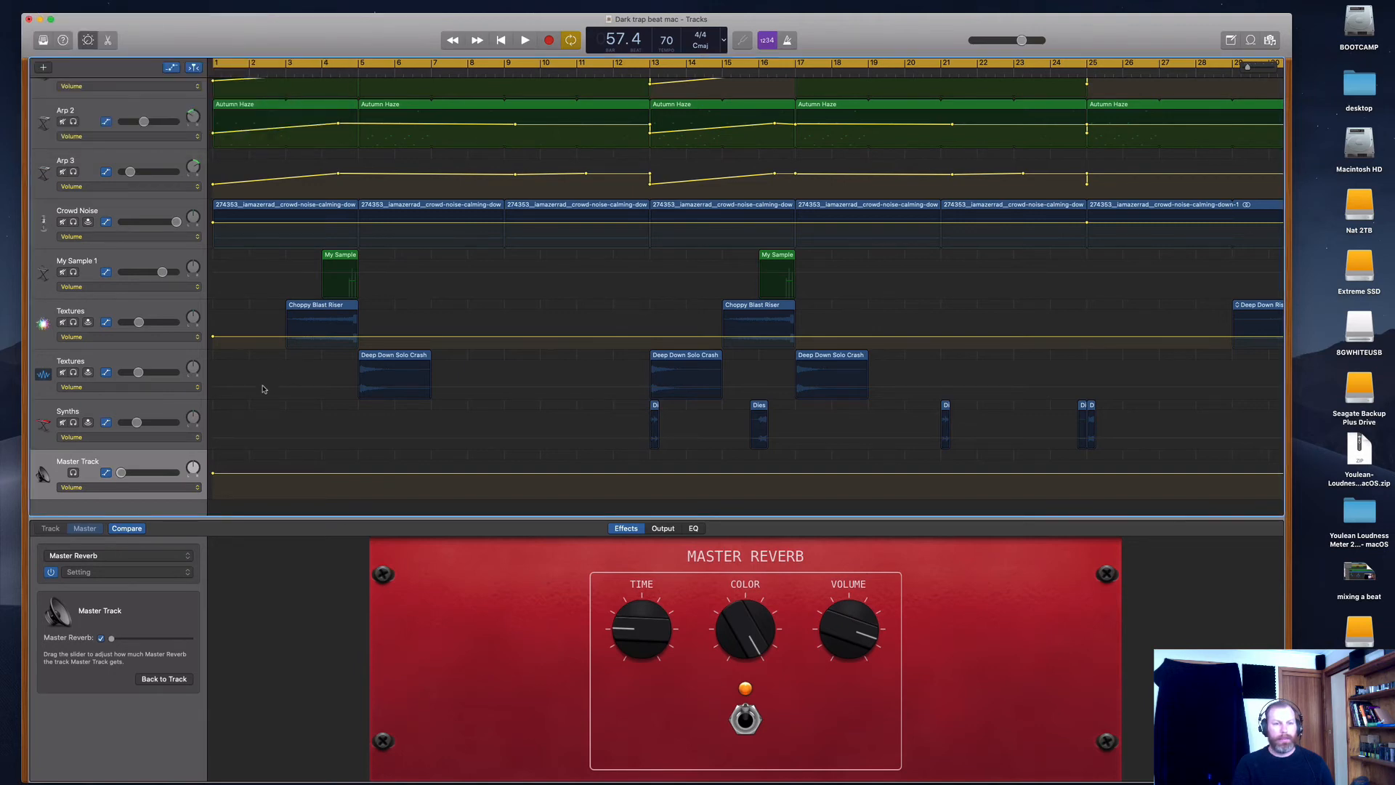
- Open the song's disk export options to review the WAVE format, uncompressed 24-bit quality and cycle area settings, and close them without exporting
{"action": "scroll", "coordinate": [263, 389], "scroll_direction": "up", "scroll_amount": 5}
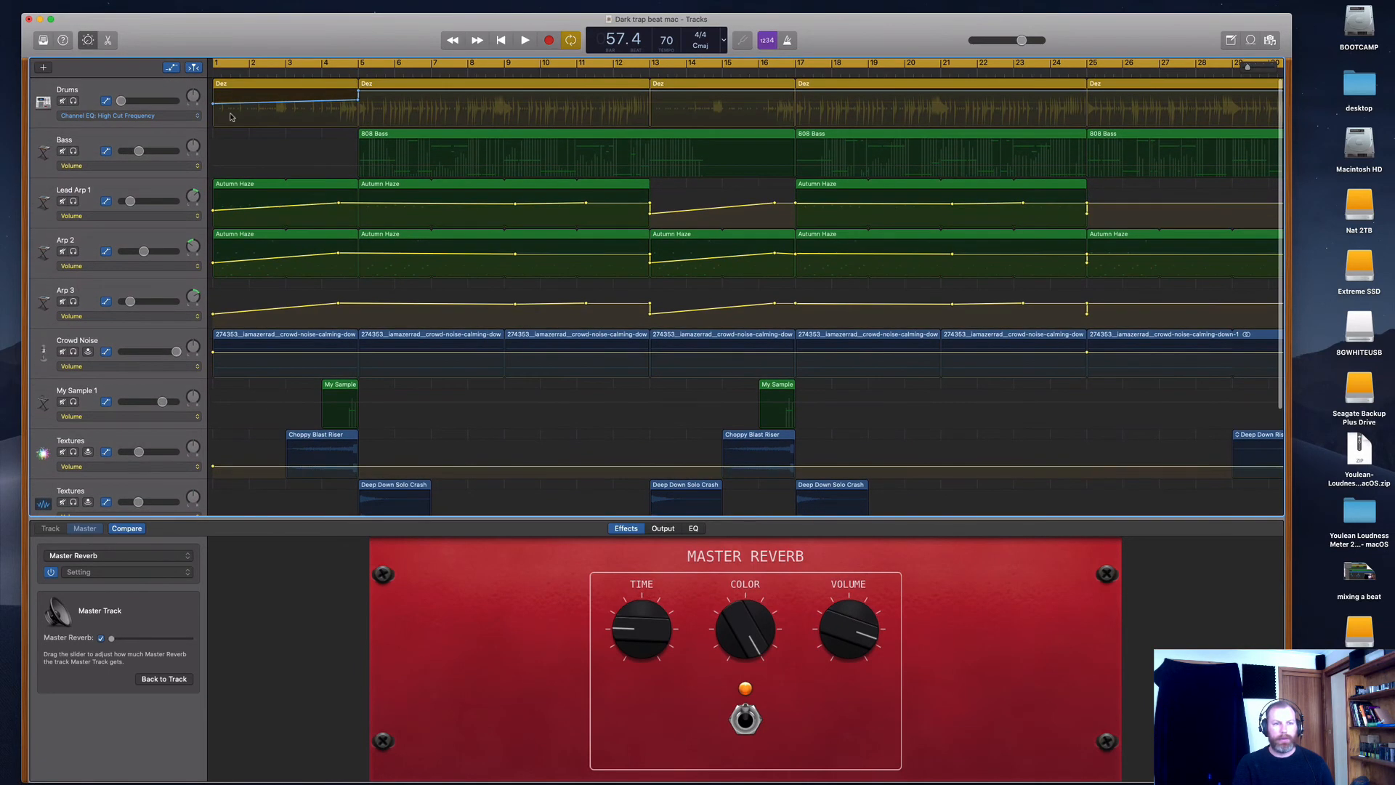
{"action": "mouse_move", "coordinate": [207, 4]}
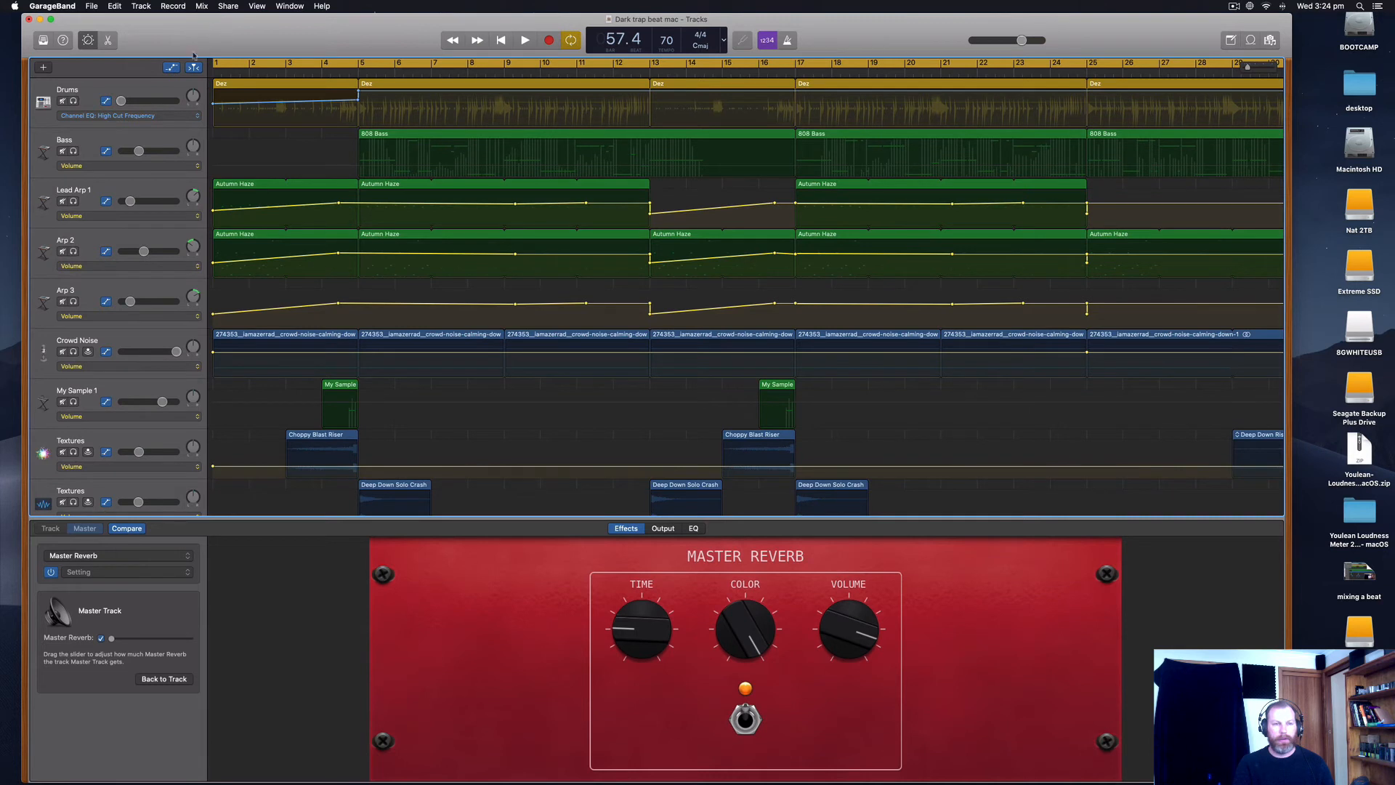
{"action": "left_click", "coordinate": [230, 6]}
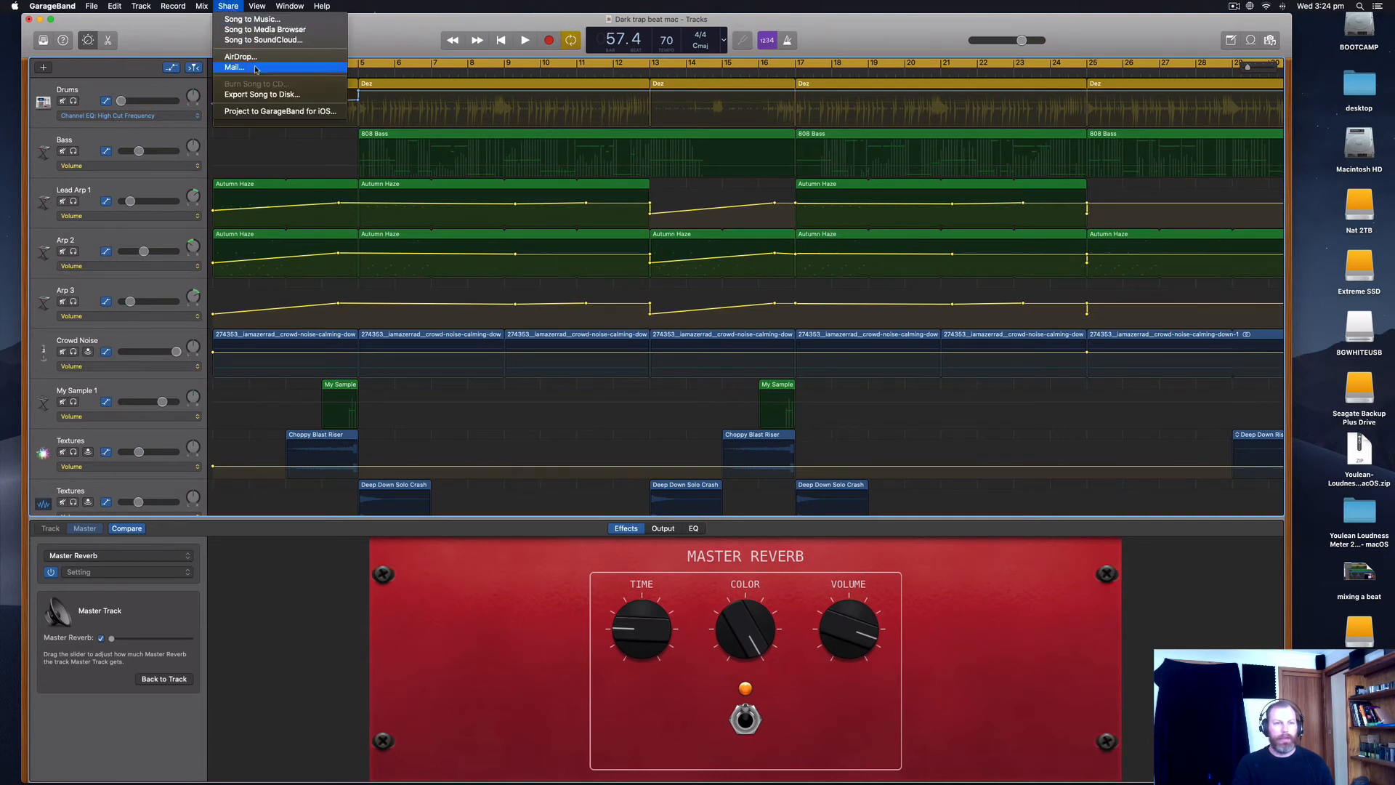
{"action": "left_click", "coordinate": [276, 94]}
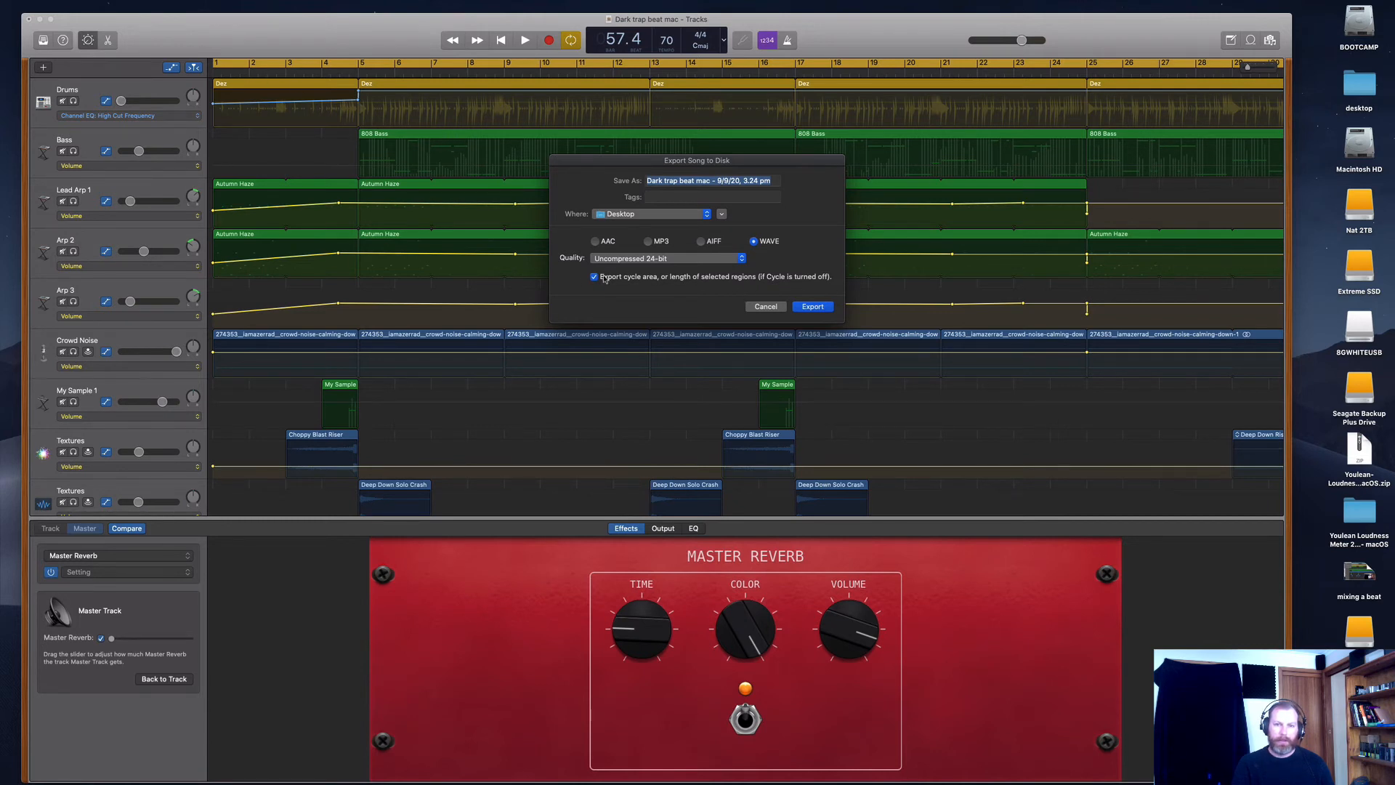
{"action": "left_click", "coordinate": [766, 305]}
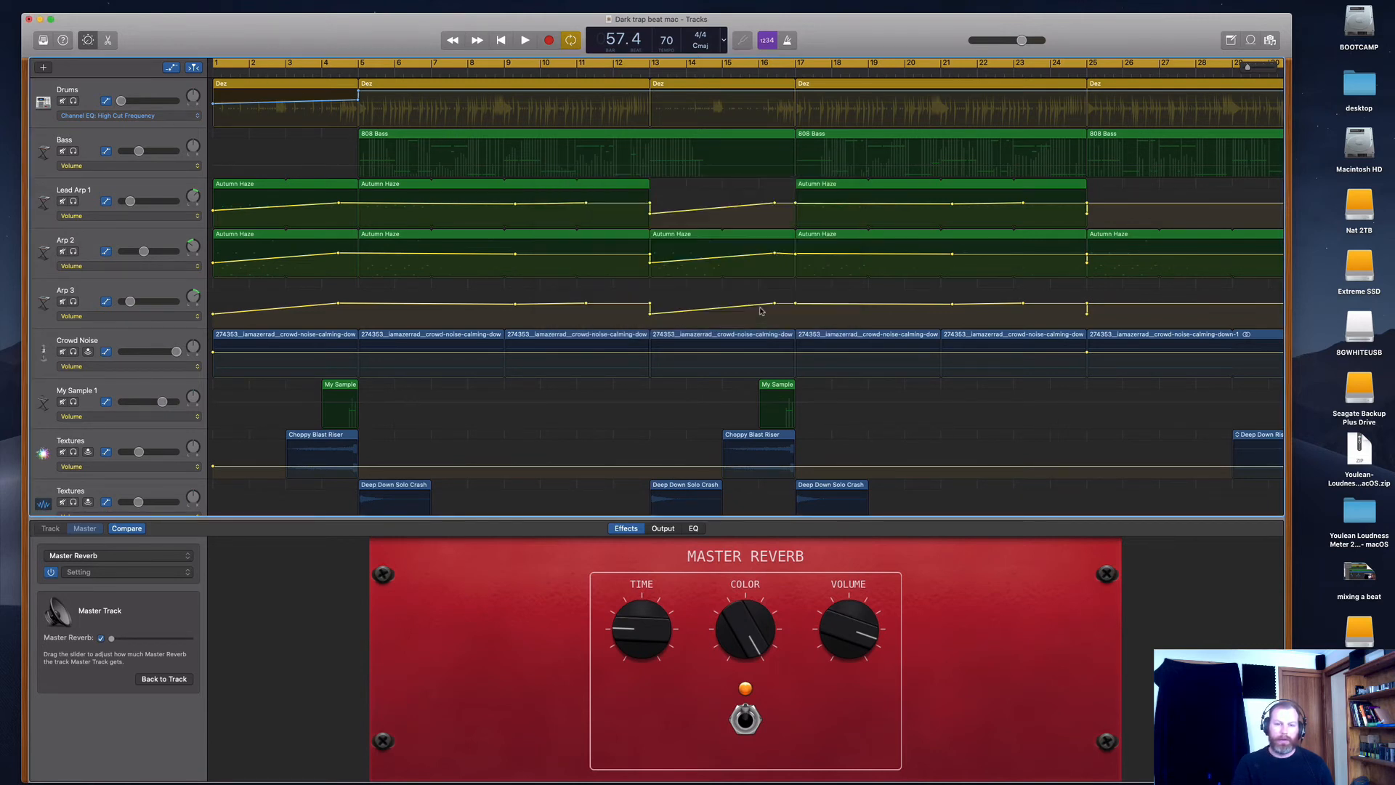
- Hide the track automation again for all tracks
{"action": "mouse_move", "coordinate": [443, 781]}
{"action": "scroll", "coordinate": [265, 494], "scroll_direction": "down", "scroll_amount": 5}
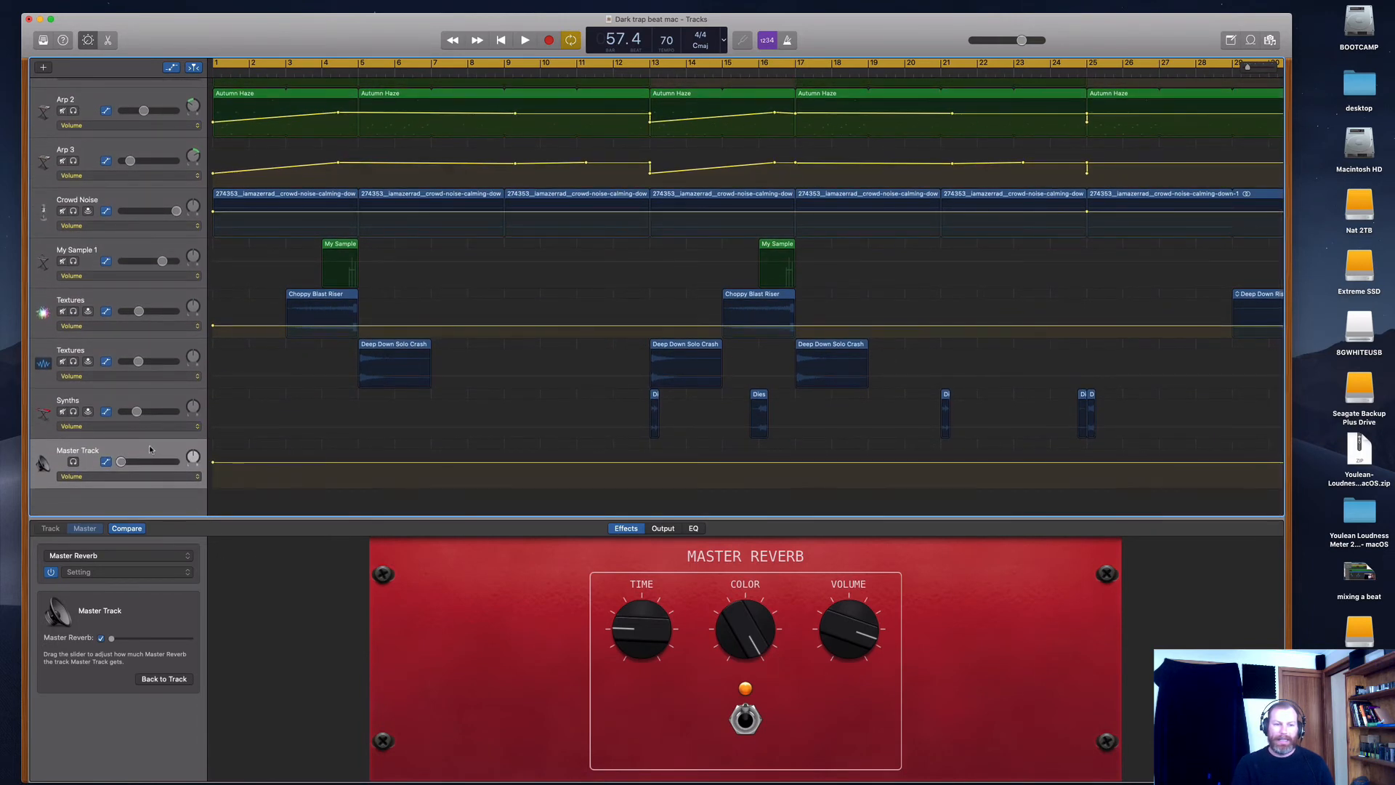
{"action": "key", "text": "a"}
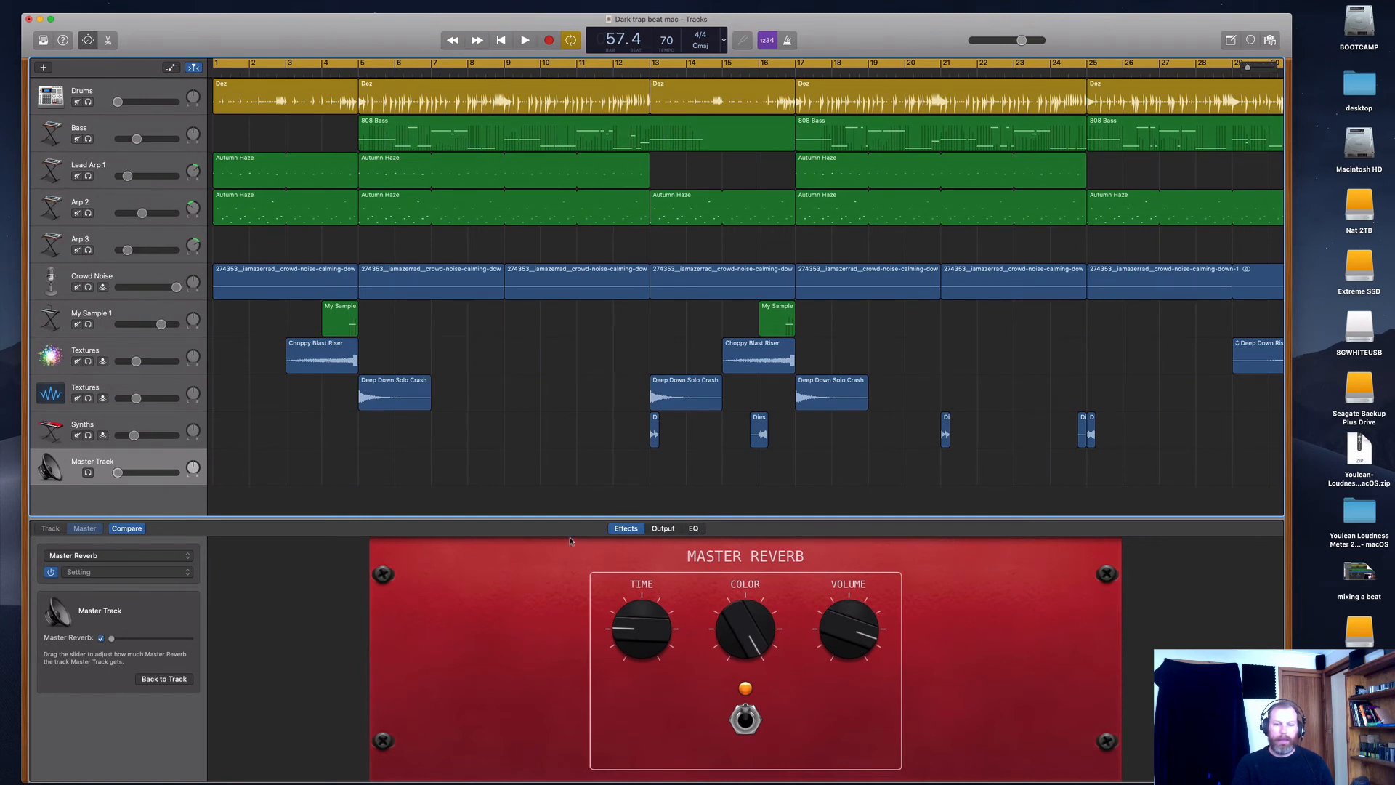
- Review the Master Track's EQ curve, effects, and output Multipressor and Limiter settings, ending on the output settings
{"action": "left_click", "coordinate": [694, 530]}
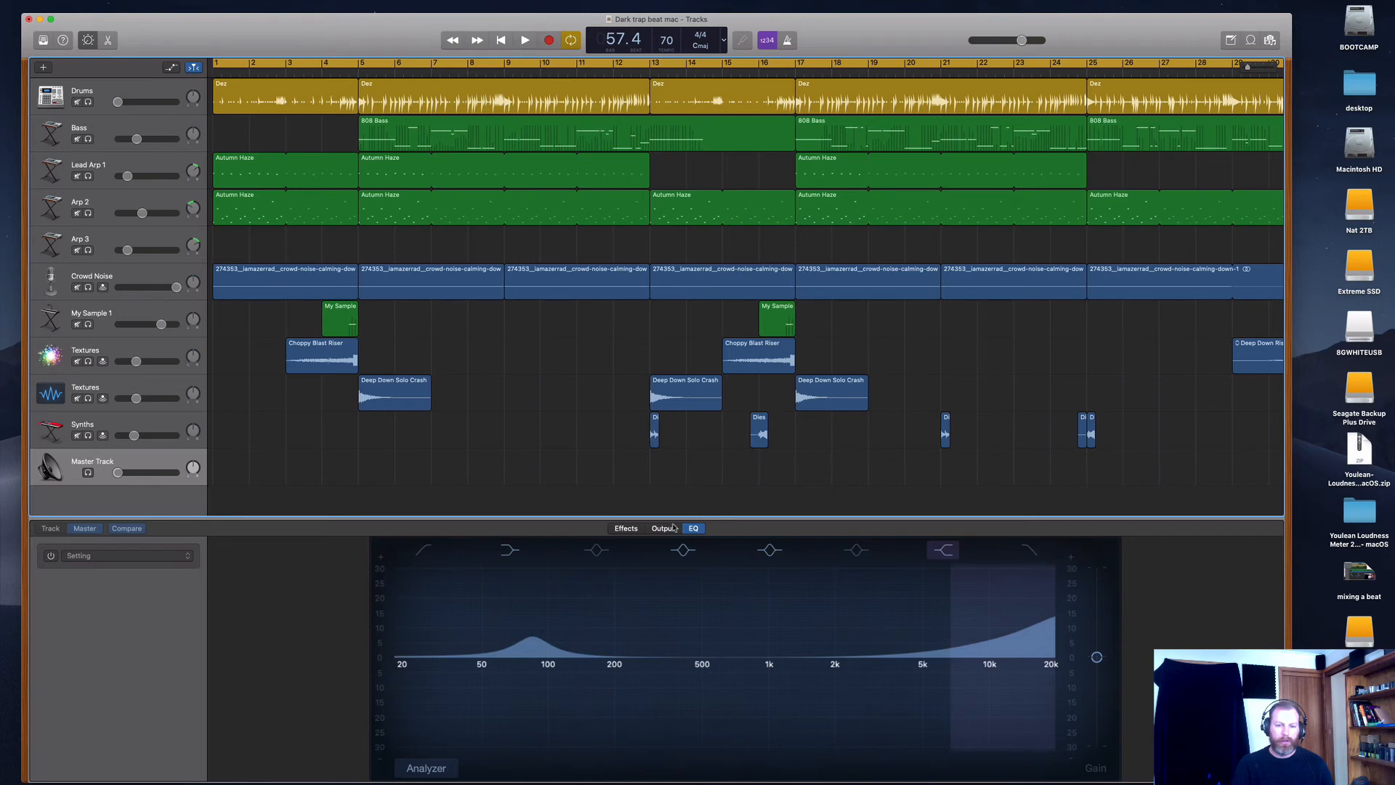
{"action": "left_click", "coordinate": [630, 529]}
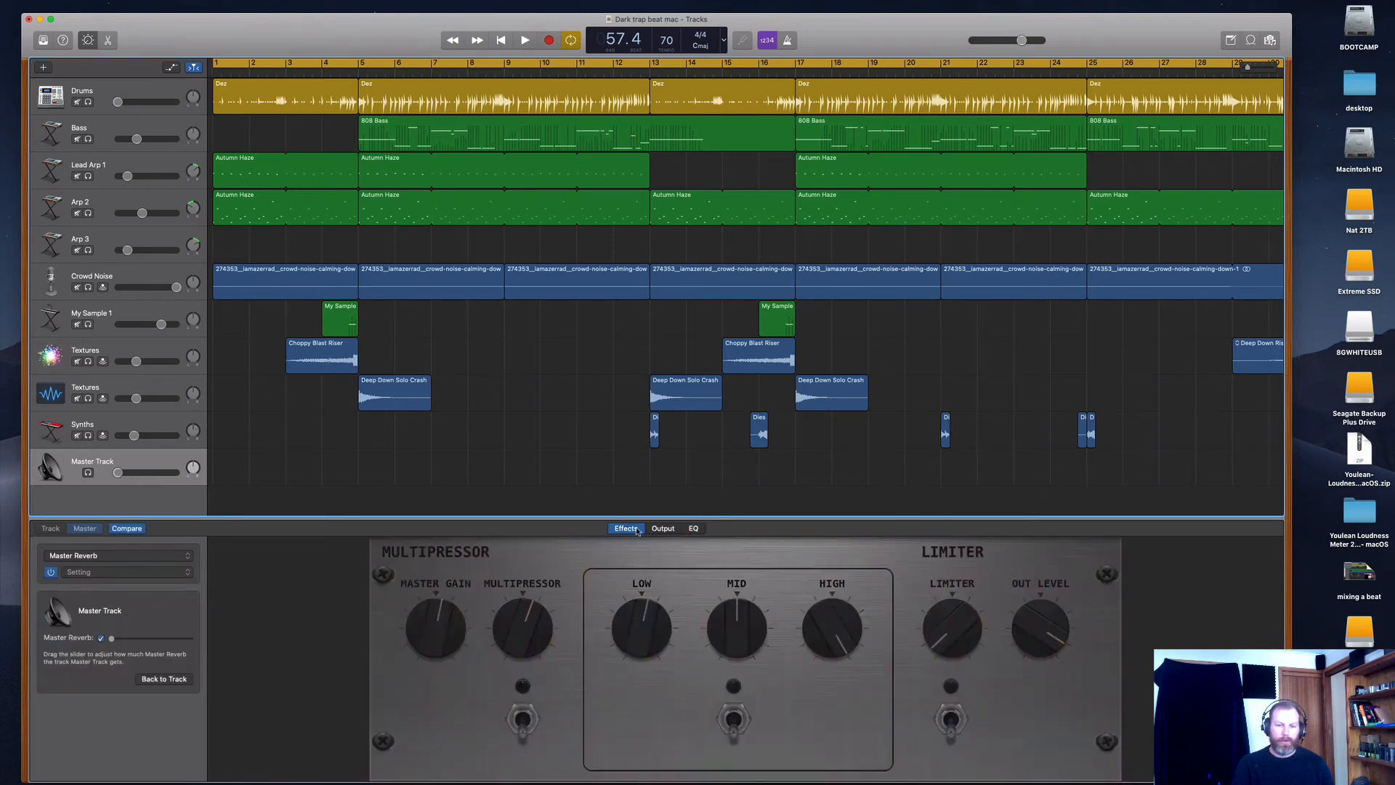
{"action": "left_click", "coordinate": [666, 529]}
{"action": "left_click", "coordinate": [693, 529]}
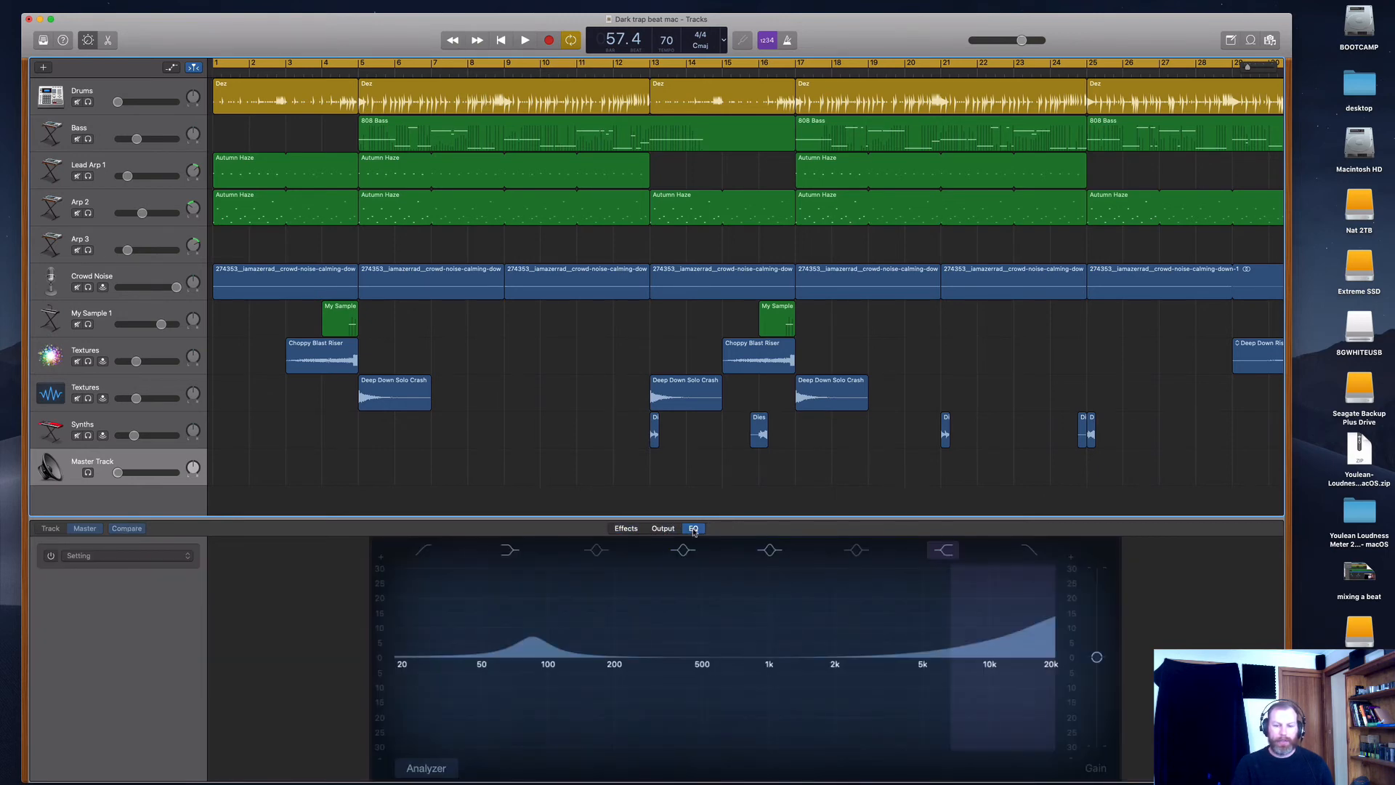
{"action": "left_click", "coordinate": [622, 529]}
{"action": "left_click", "coordinate": [663, 529]}
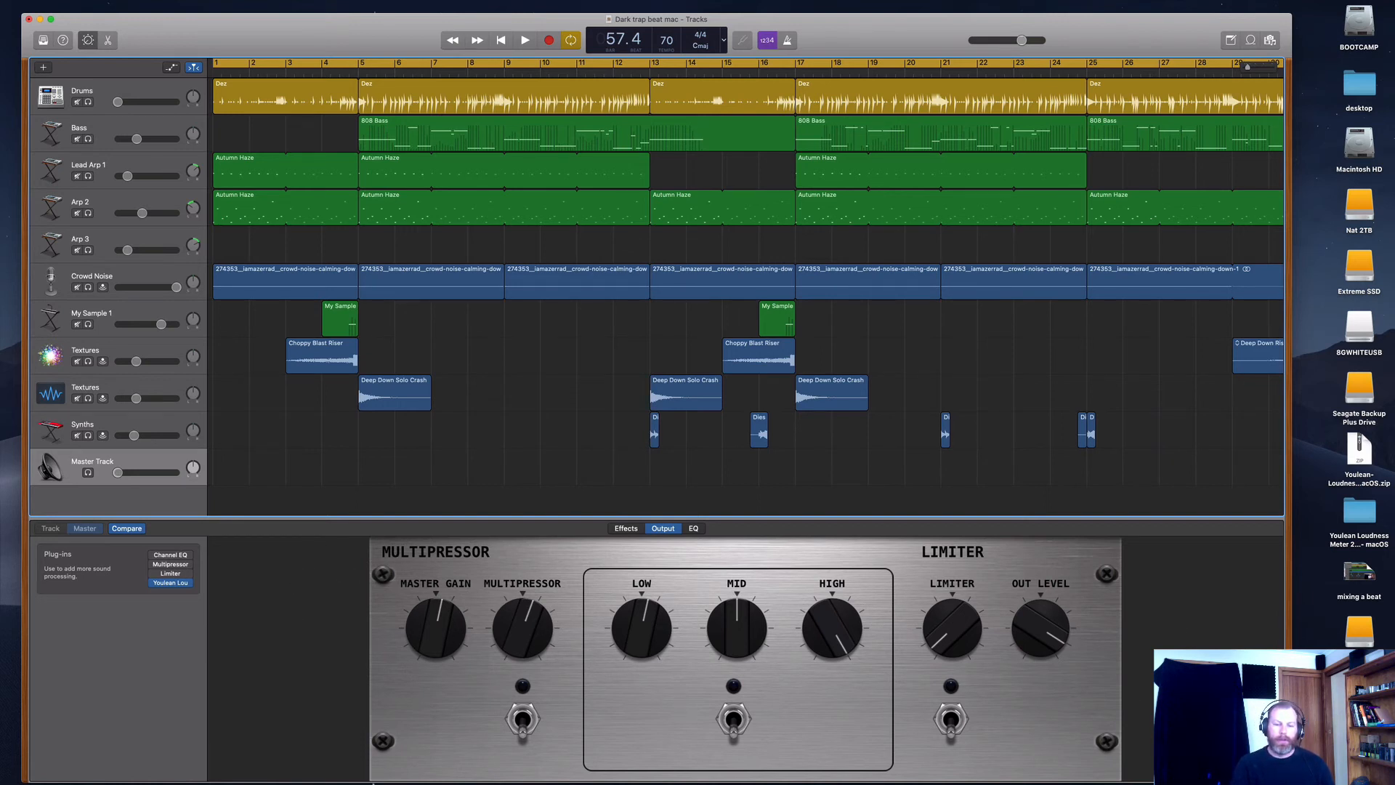
- Switch to Chrome, look over the two YouTube trap beat reference videos, and return to the eMastered page
{"action": "left_click", "coordinate": [494, 763]}
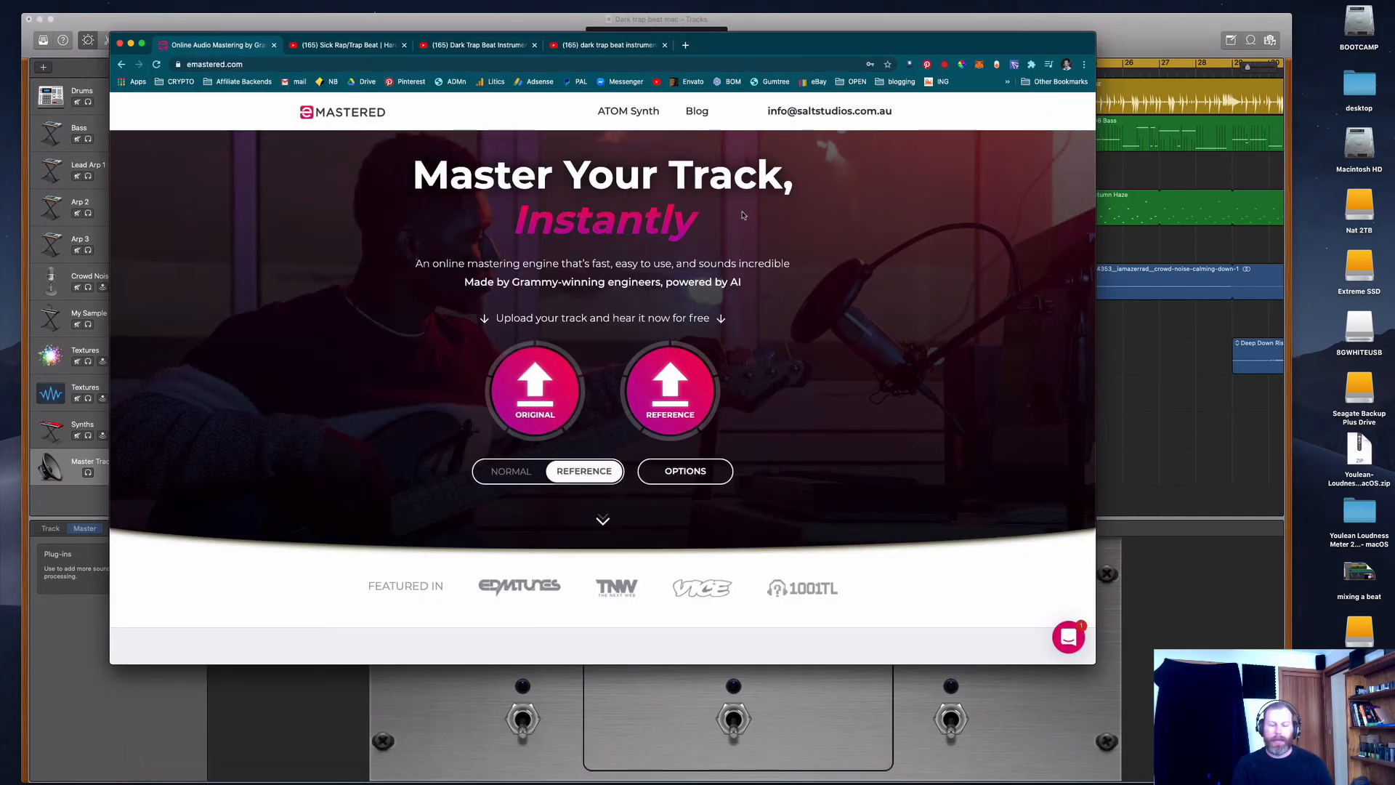
{"action": "left_click", "coordinate": [480, 46]}
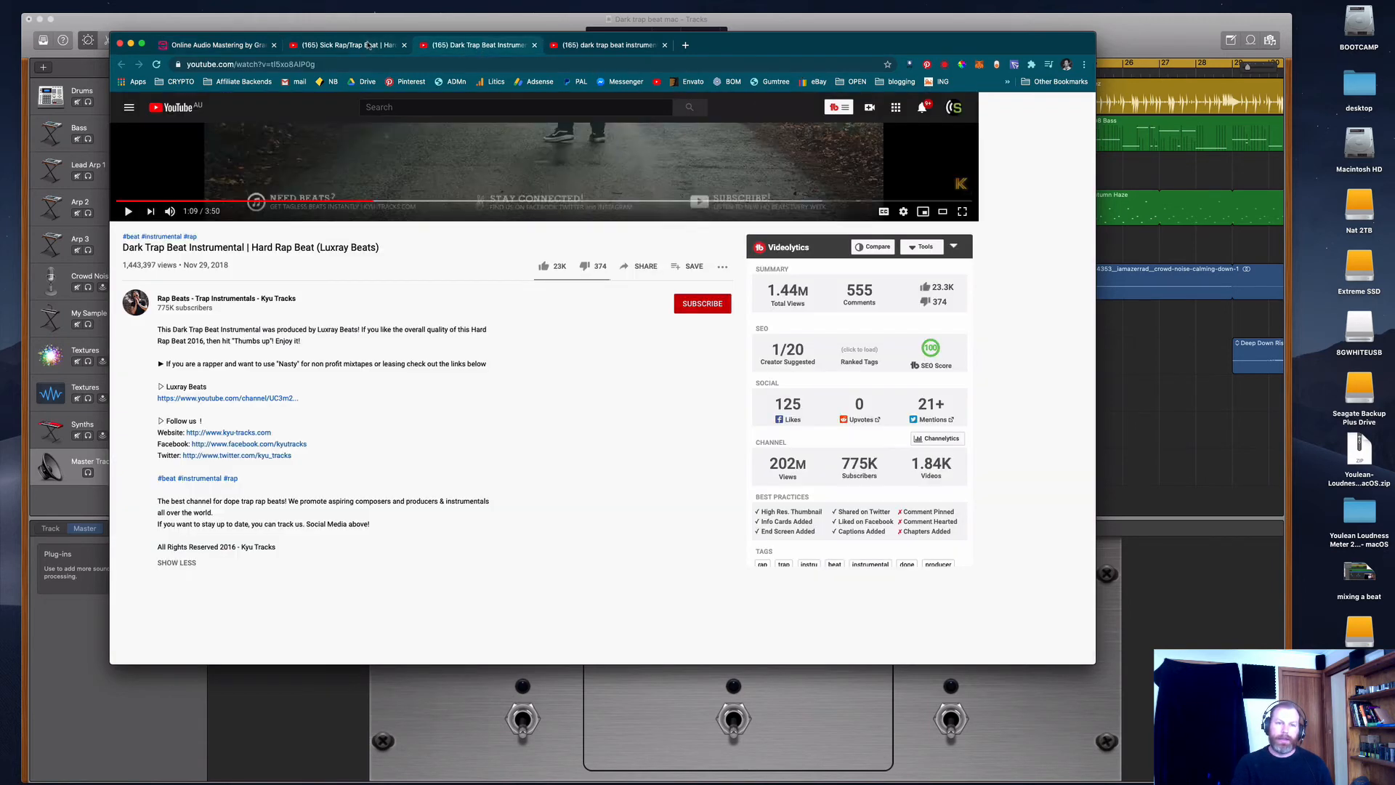
{"action": "left_click", "coordinate": [370, 45]}
{"action": "scroll", "coordinate": [407, 521], "scroll_direction": "down", "scroll_amount": 5}
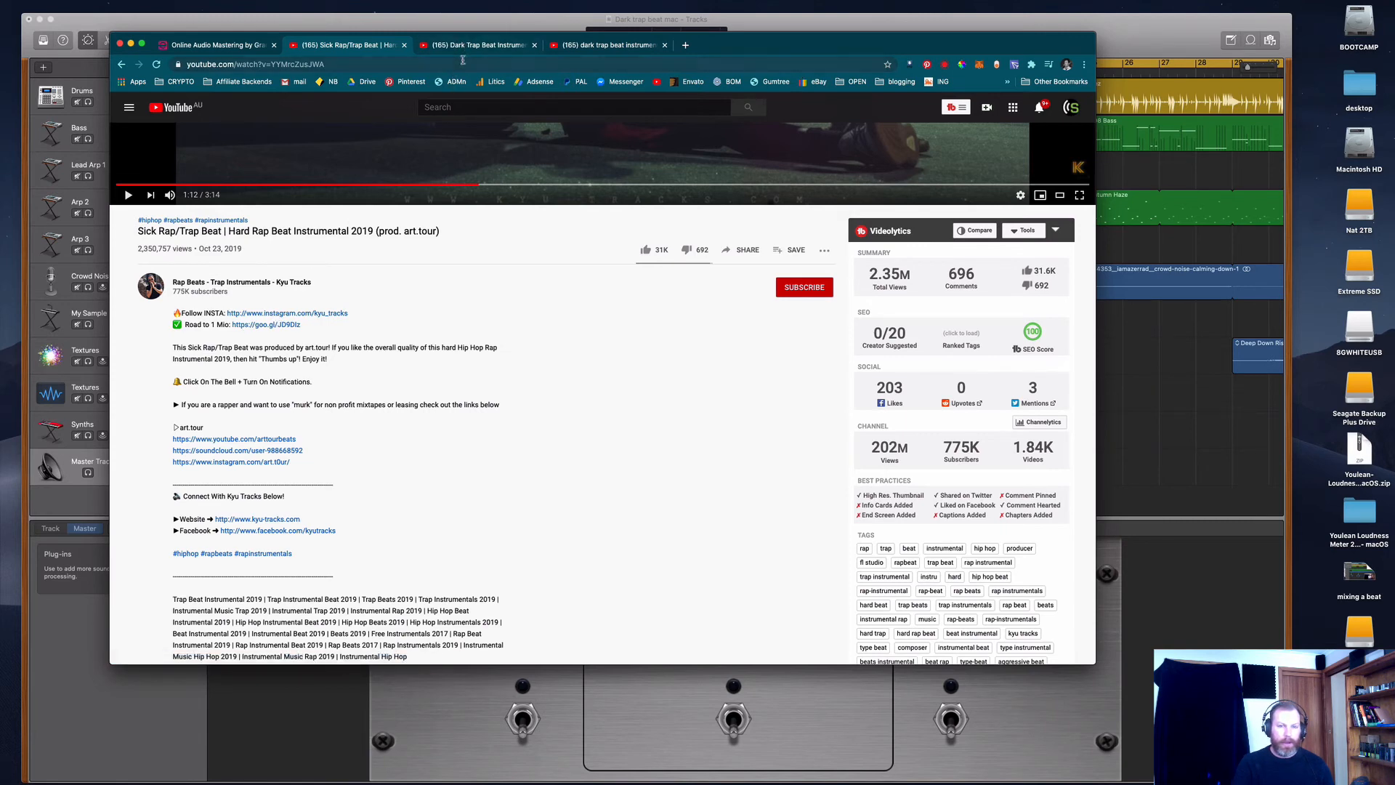
{"action": "left_click", "coordinate": [225, 45]}
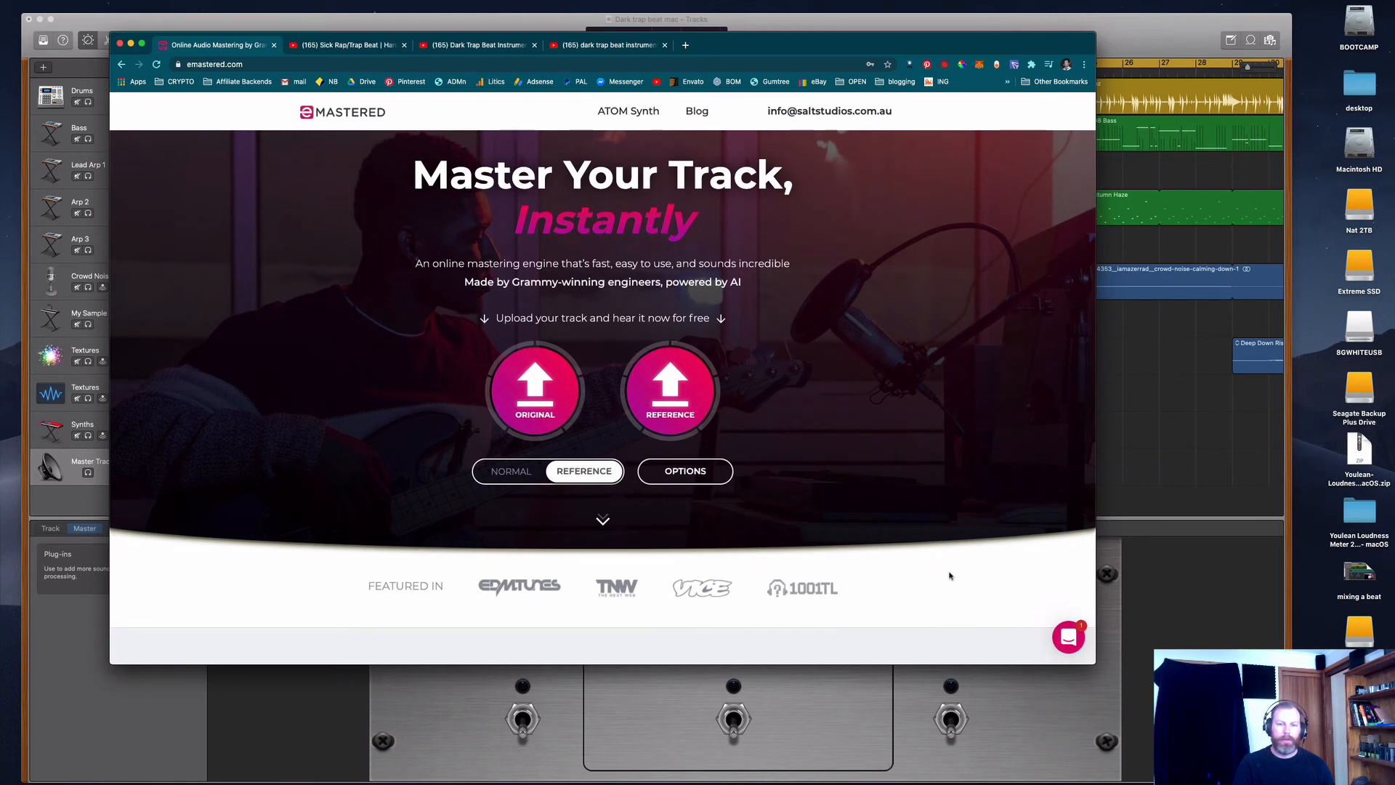
{"action": "left_click", "coordinate": [1234, 6]}
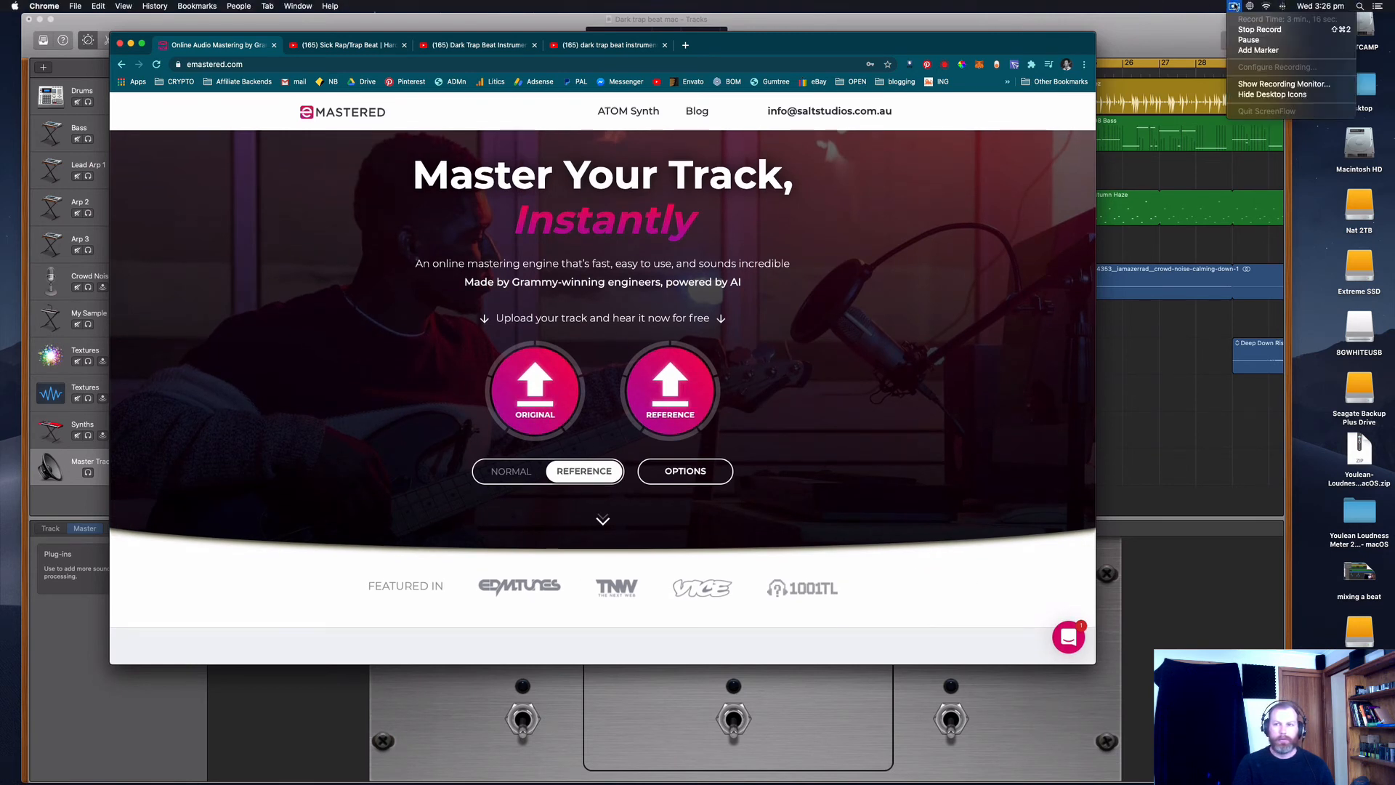
{"action": "left_click", "coordinate": [1248, 40]}
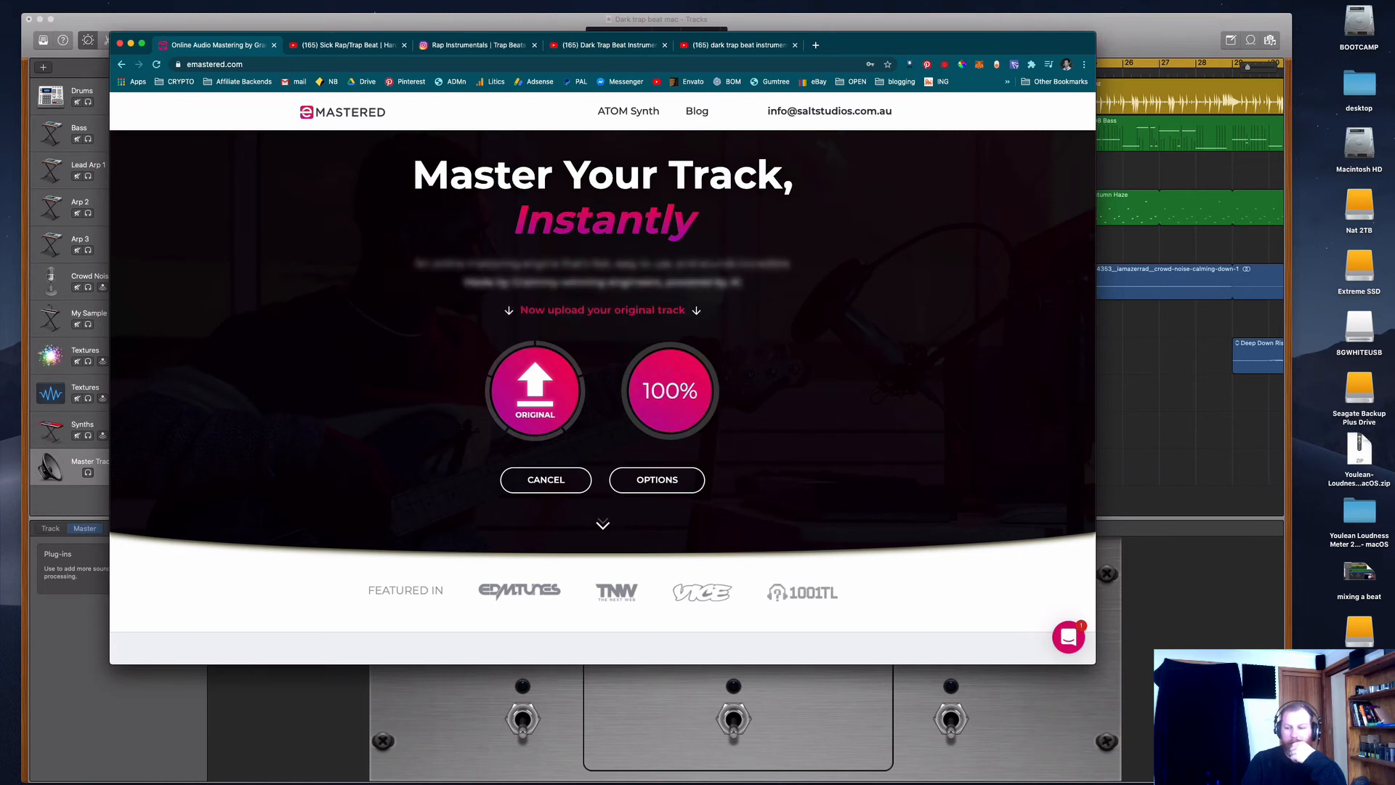
- Upload the original track to eMastered alongside the reference track, and allow notifications from the site
{"action": "left_click_drag", "start_coordinate": [949, 536], "coordinate": [536, 398]}
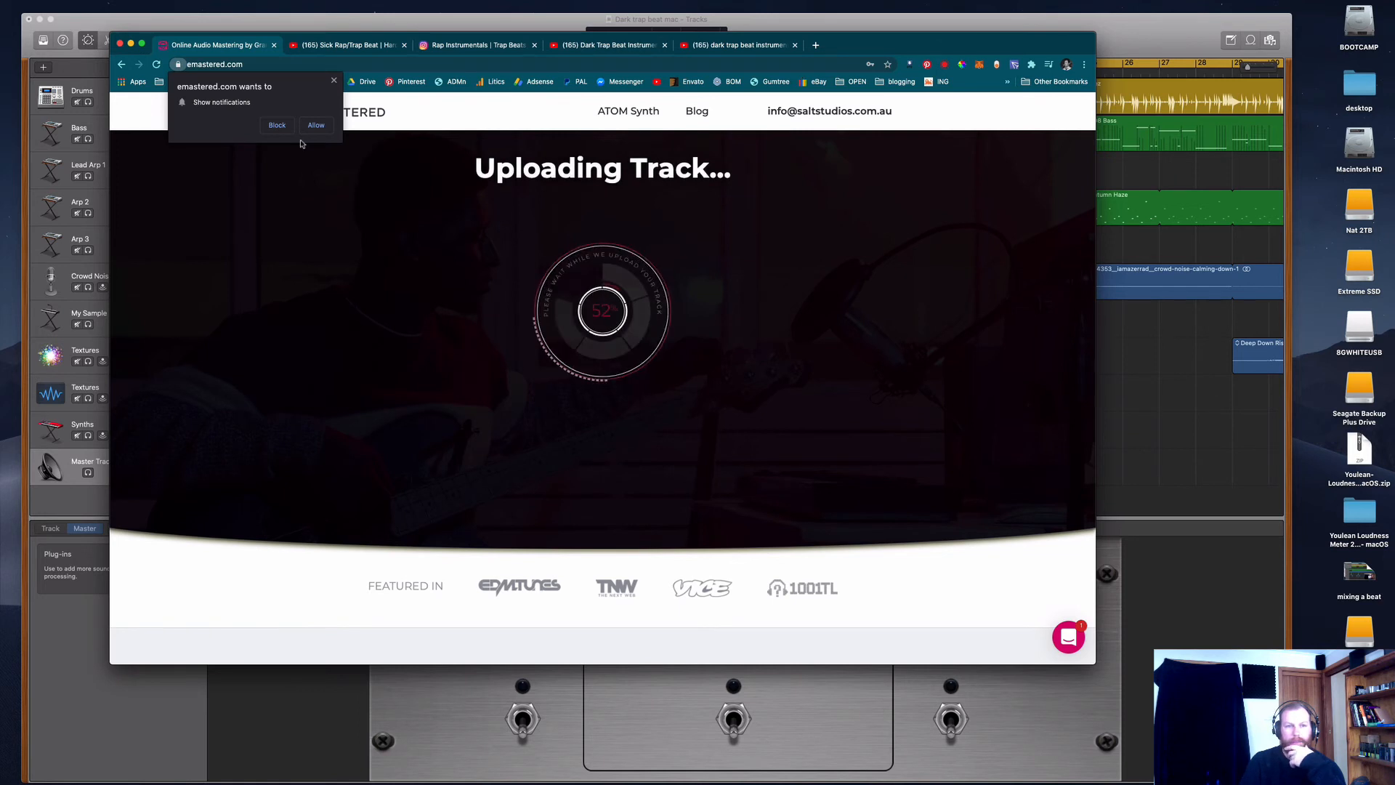
{"action": "left_click", "coordinate": [318, 126]}
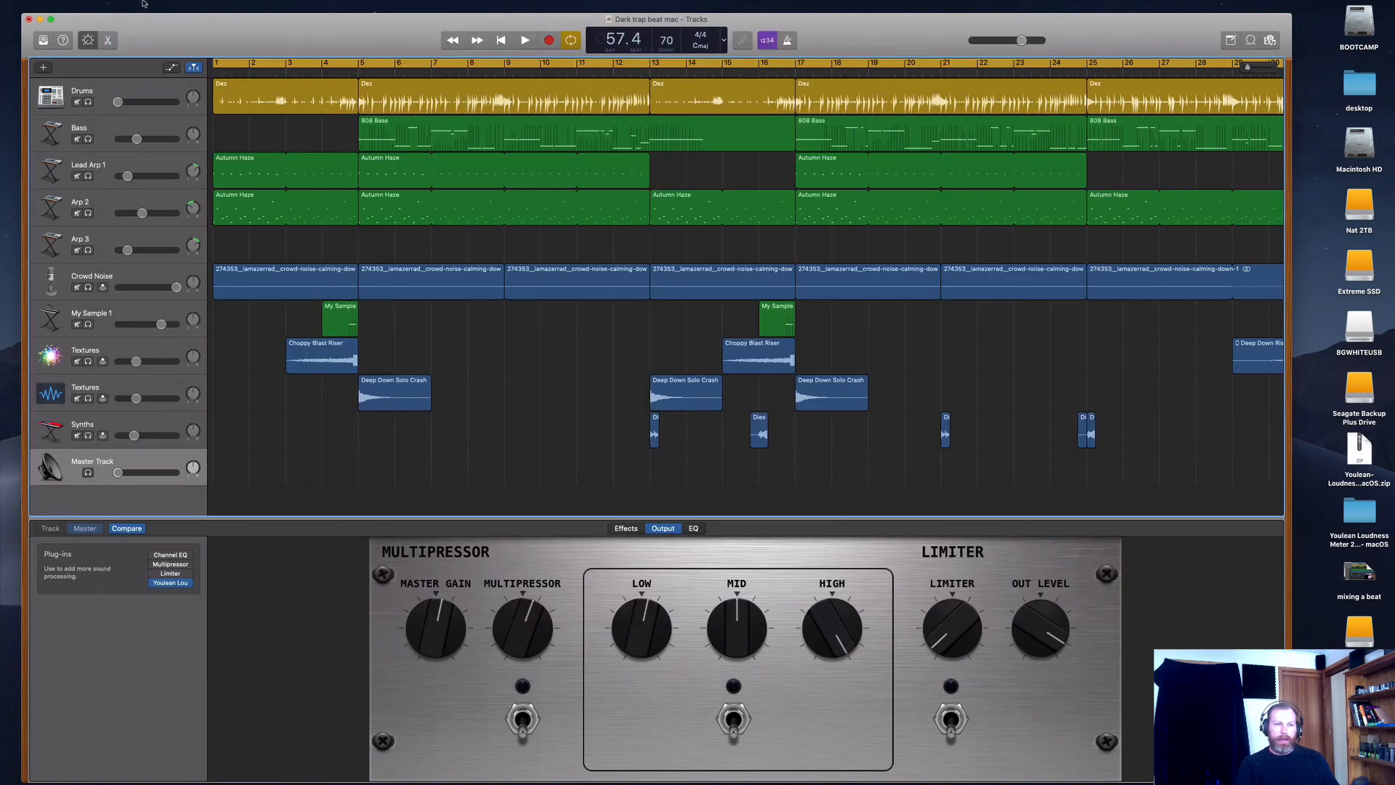
- Save a copy of the project to the desktop as Dark Matter Final Mix
{"action": "left_click", "coordinate": [91, 6]}
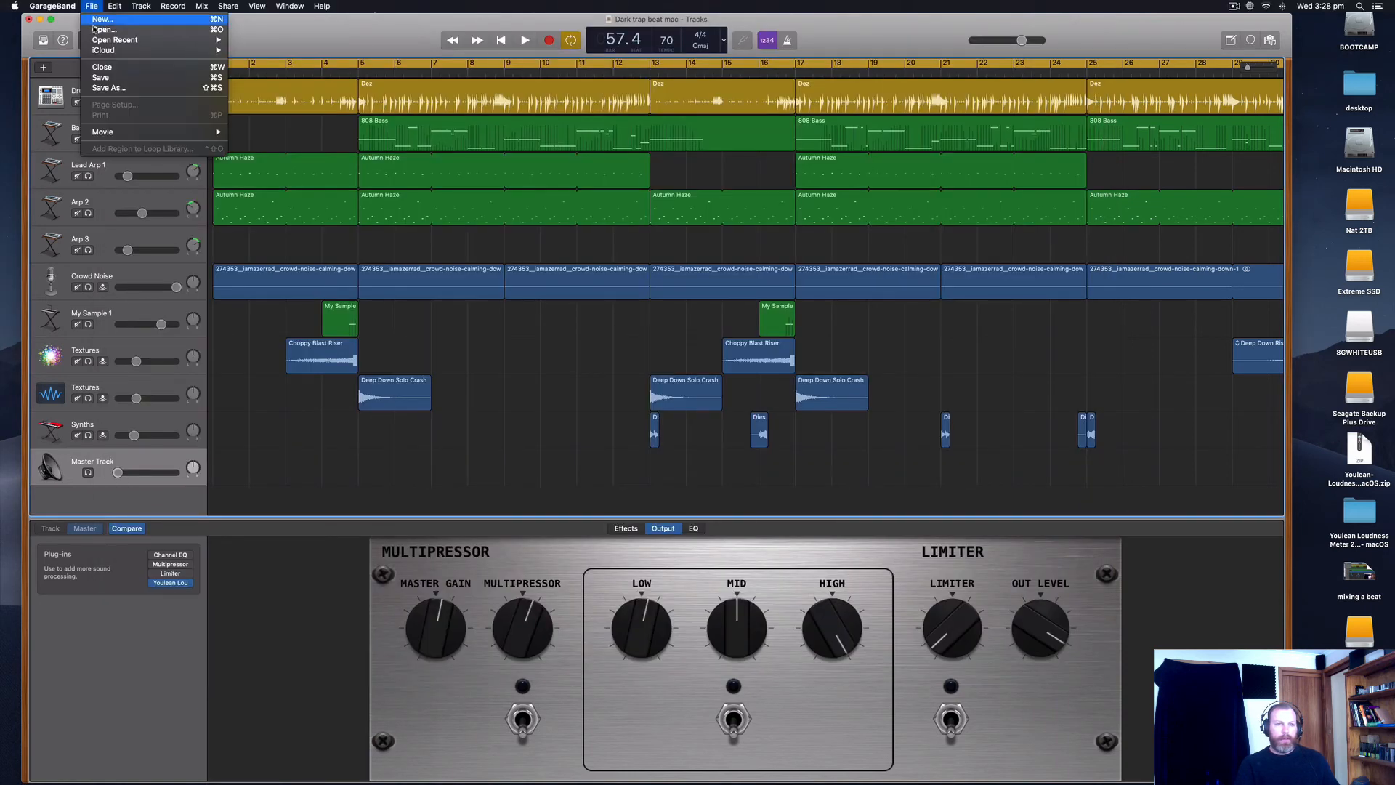
{"action": "left_click", "coordinate": [109, 88]}
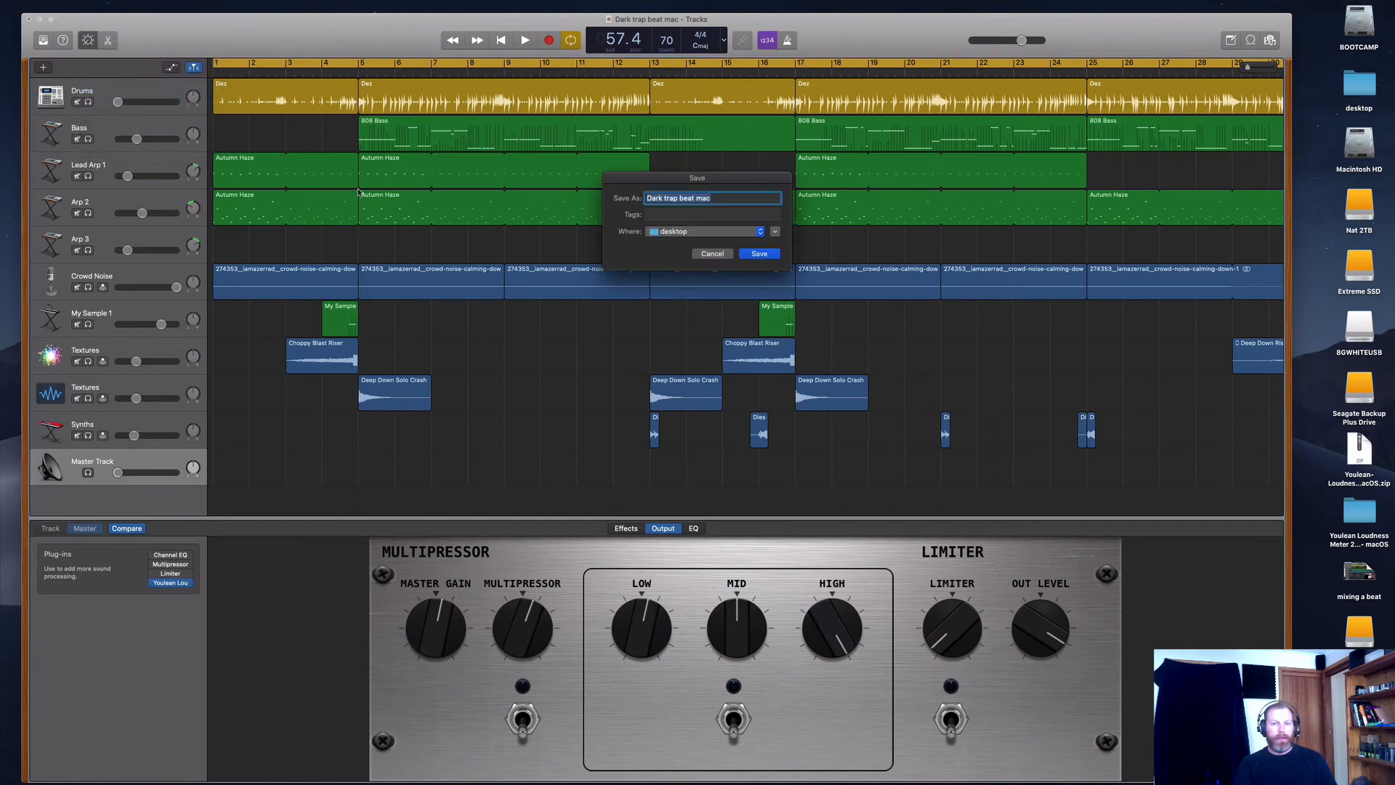
{"action": "left_click", "coordinate": [726, 200]}
{"action": "left_click_drag", "start_coordinate": [733, 196], "coordinate": [665, 199]}
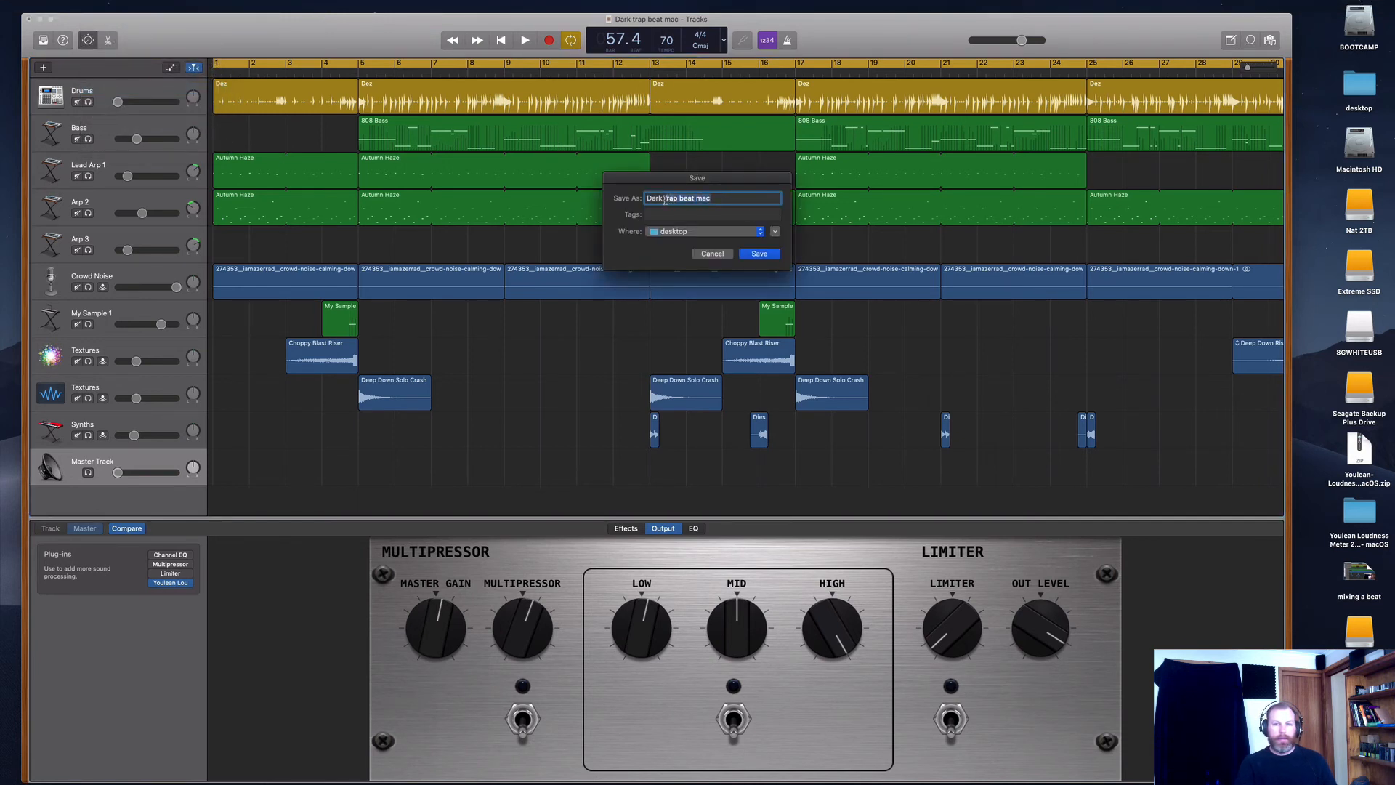
{"action": "type", "text": "Matter"}
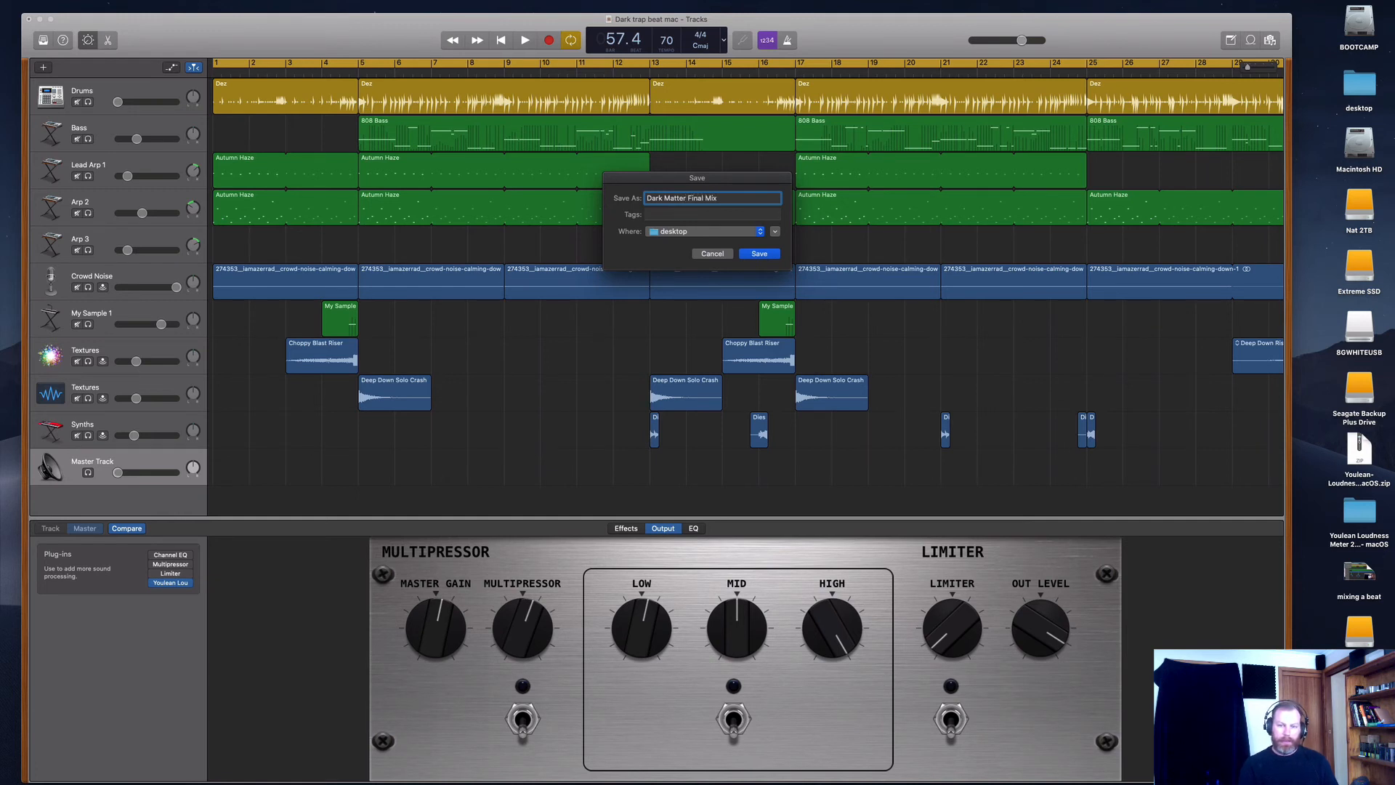
{"action": "left_click", "coordinate": [770, 256]}
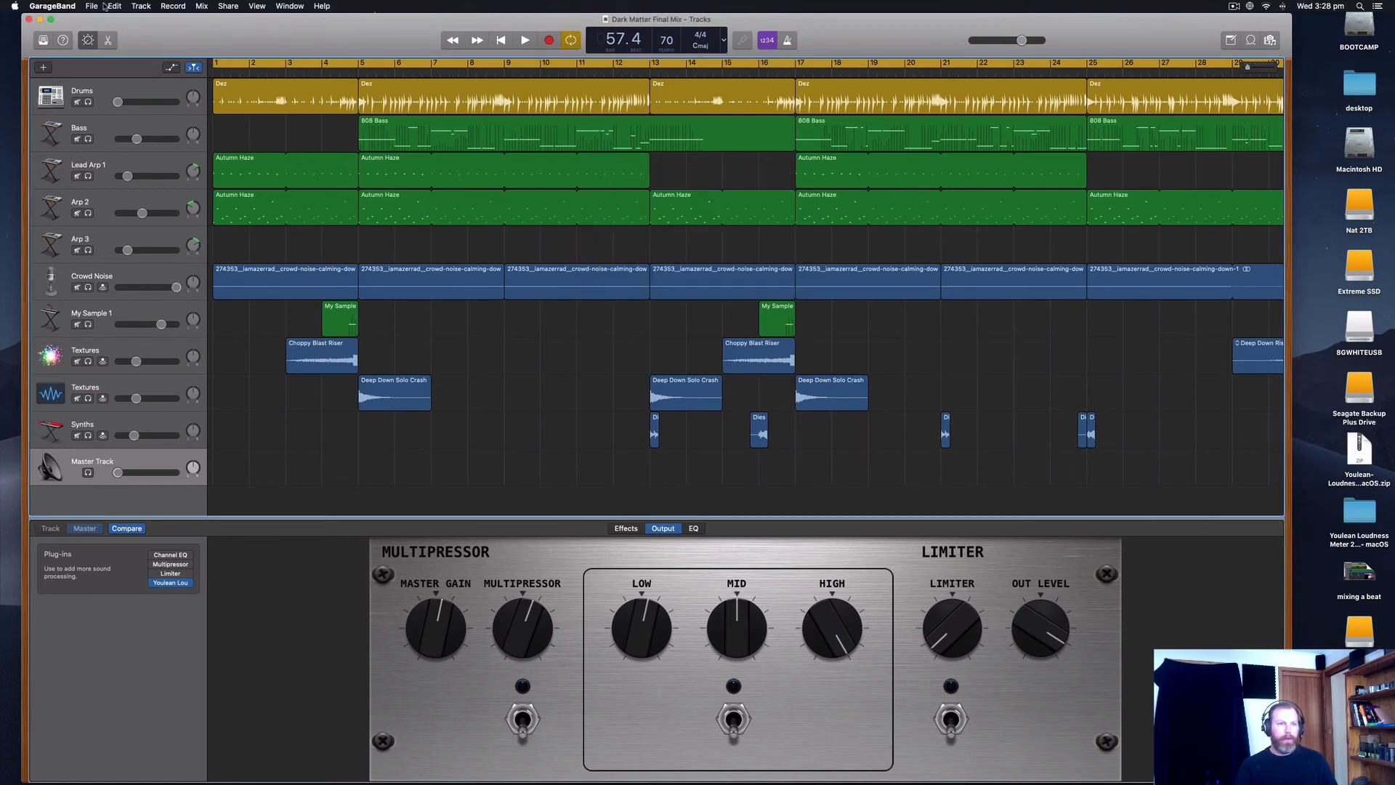
- Start a new empty project with one microphone audio track
{"action": "left_click", "coordinate": [91, 3]}
{"action": "left_click", "coordinate": [102, 27]}
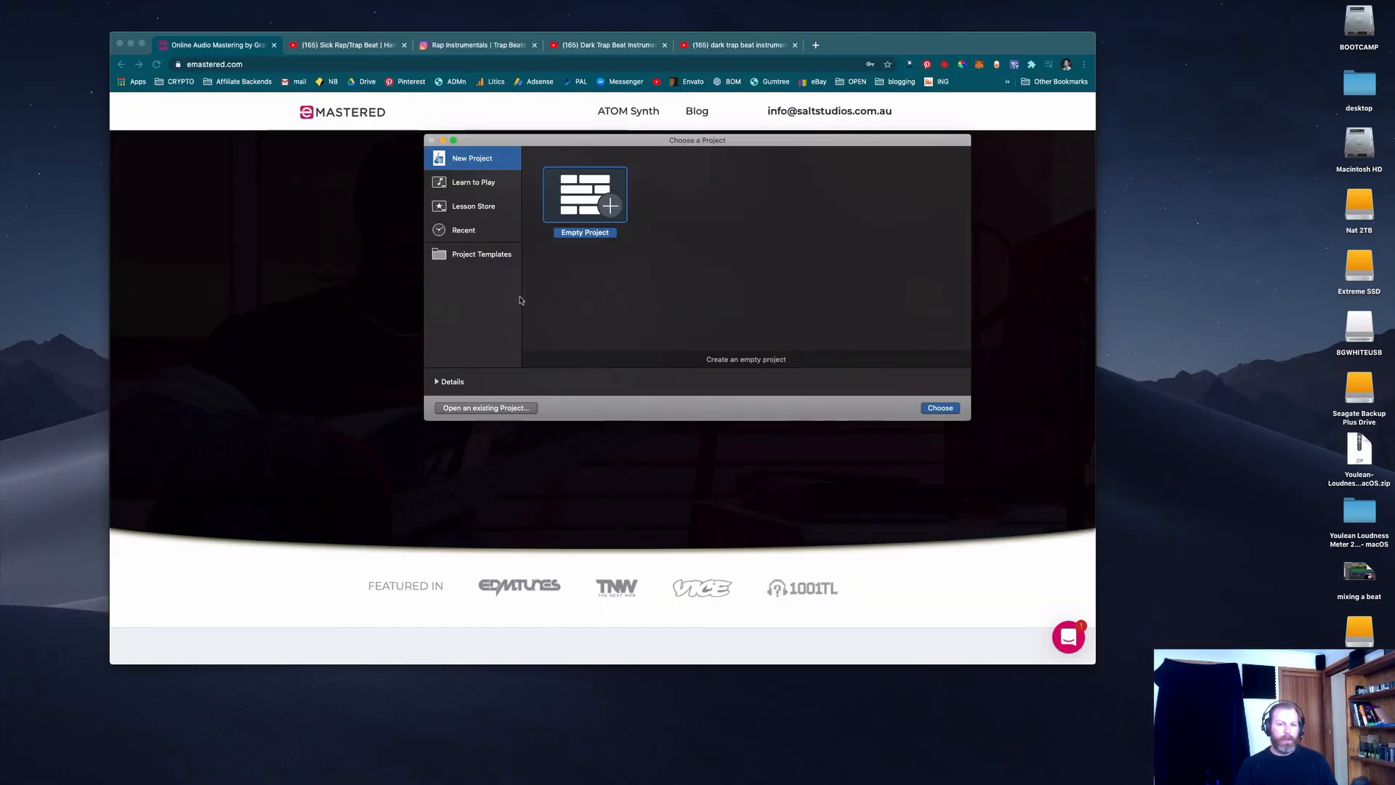
{"action": "double_click", "coordinate": [579, 199]}
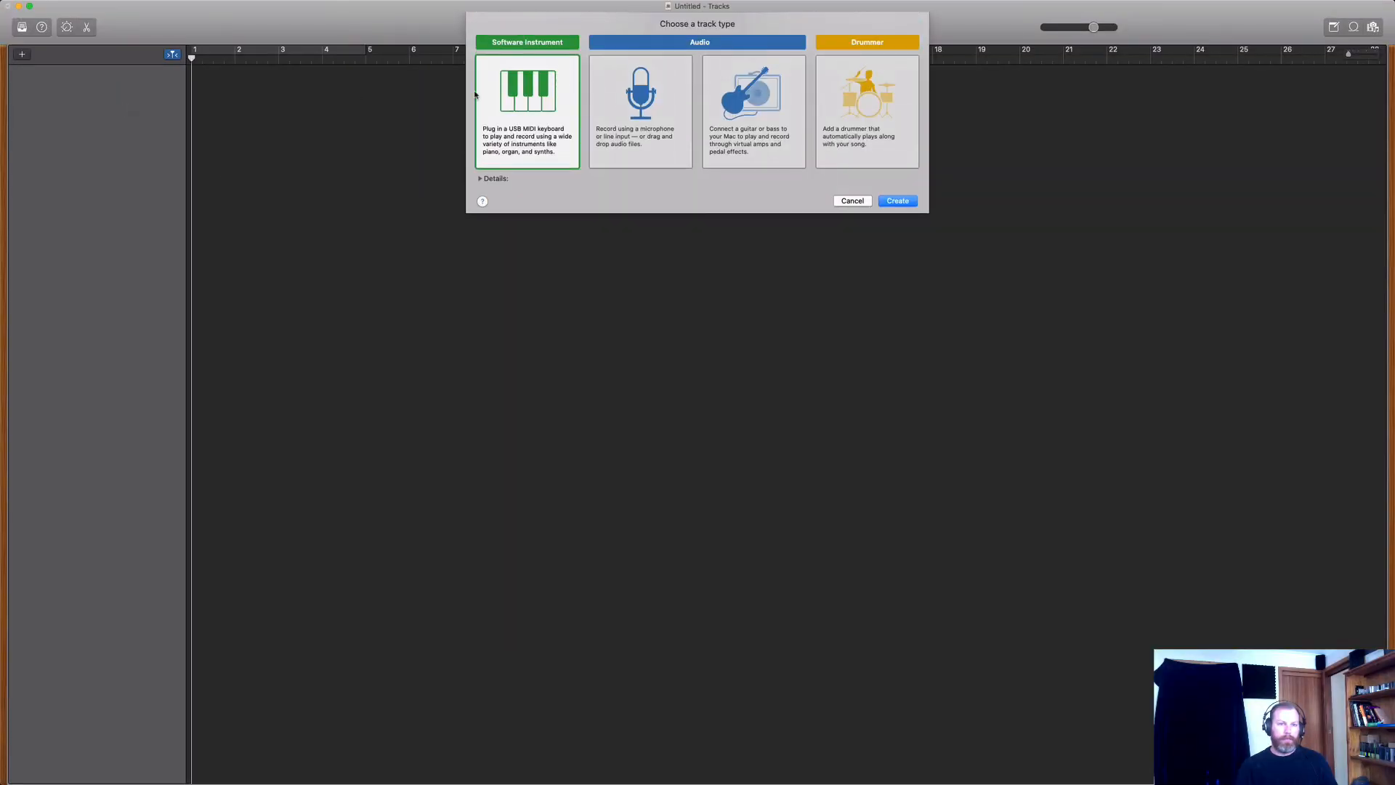
{"action": "double_click", "coordinate": [668, 108]}
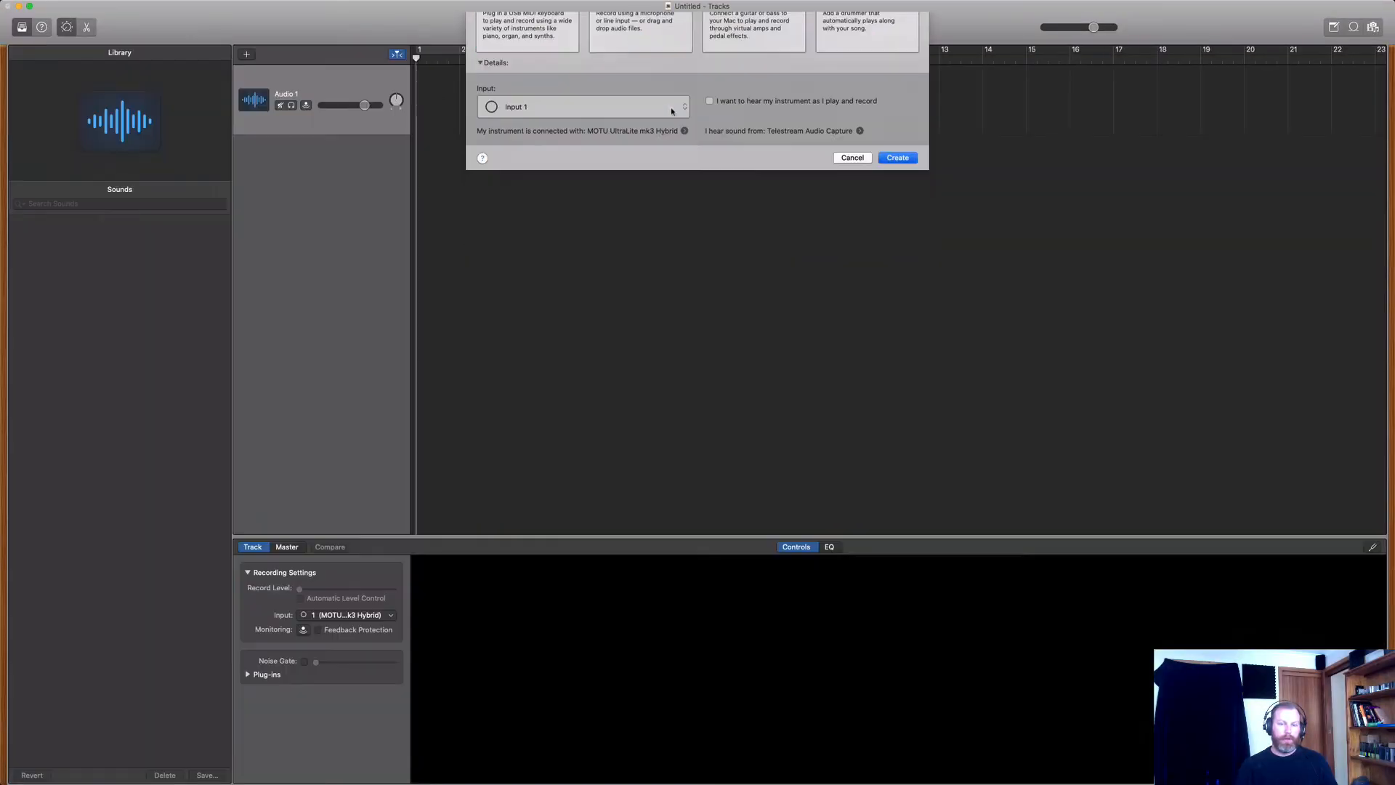
{"action": "left_click_drag", "start_coordinate": [358, 130], "coordinate": [356, 226]}
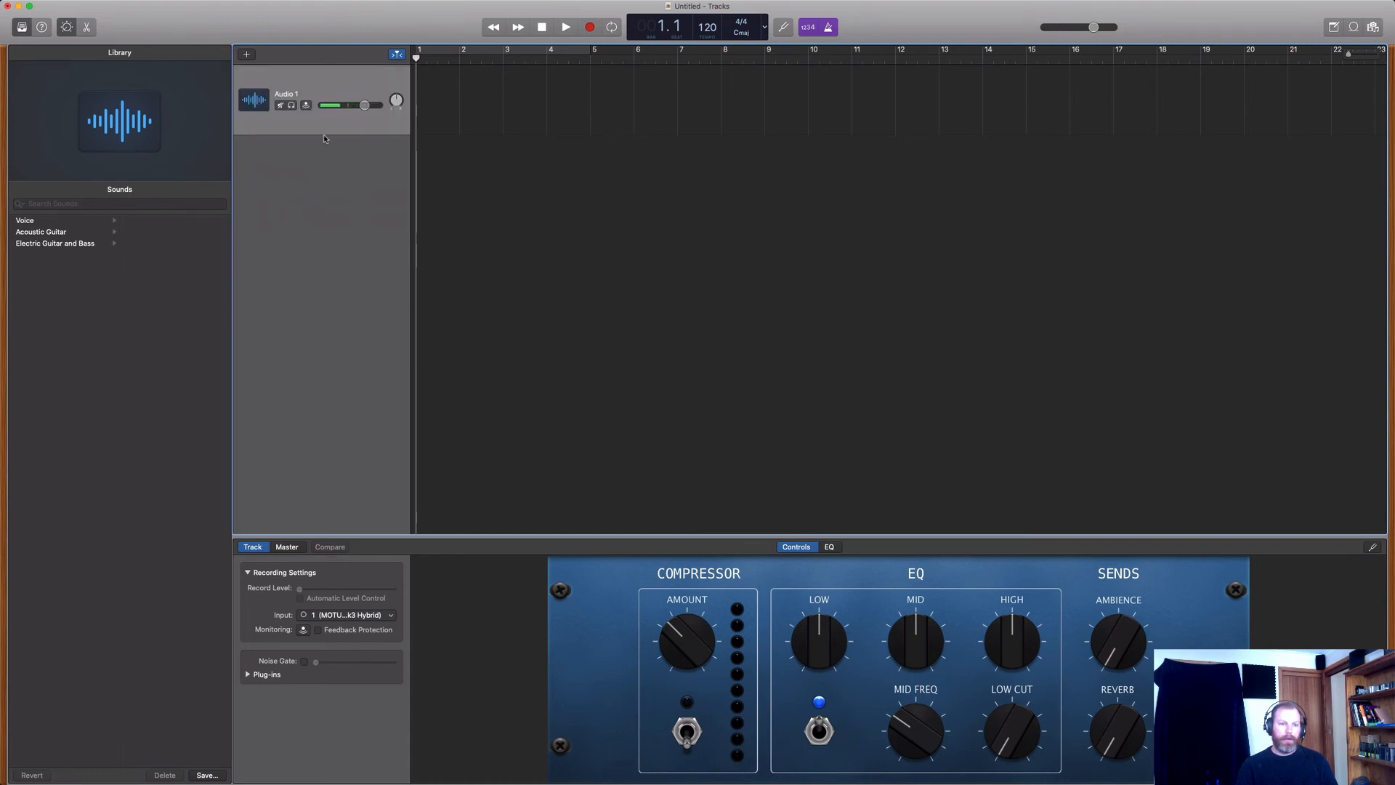
- Look over the Audio 1 track's master, EQ and control settings, and expand its plug-ins
{"action": "left_click", "coordinate": [280, 547]}
{"action": "left_click", "coordinate": [253, 546]}
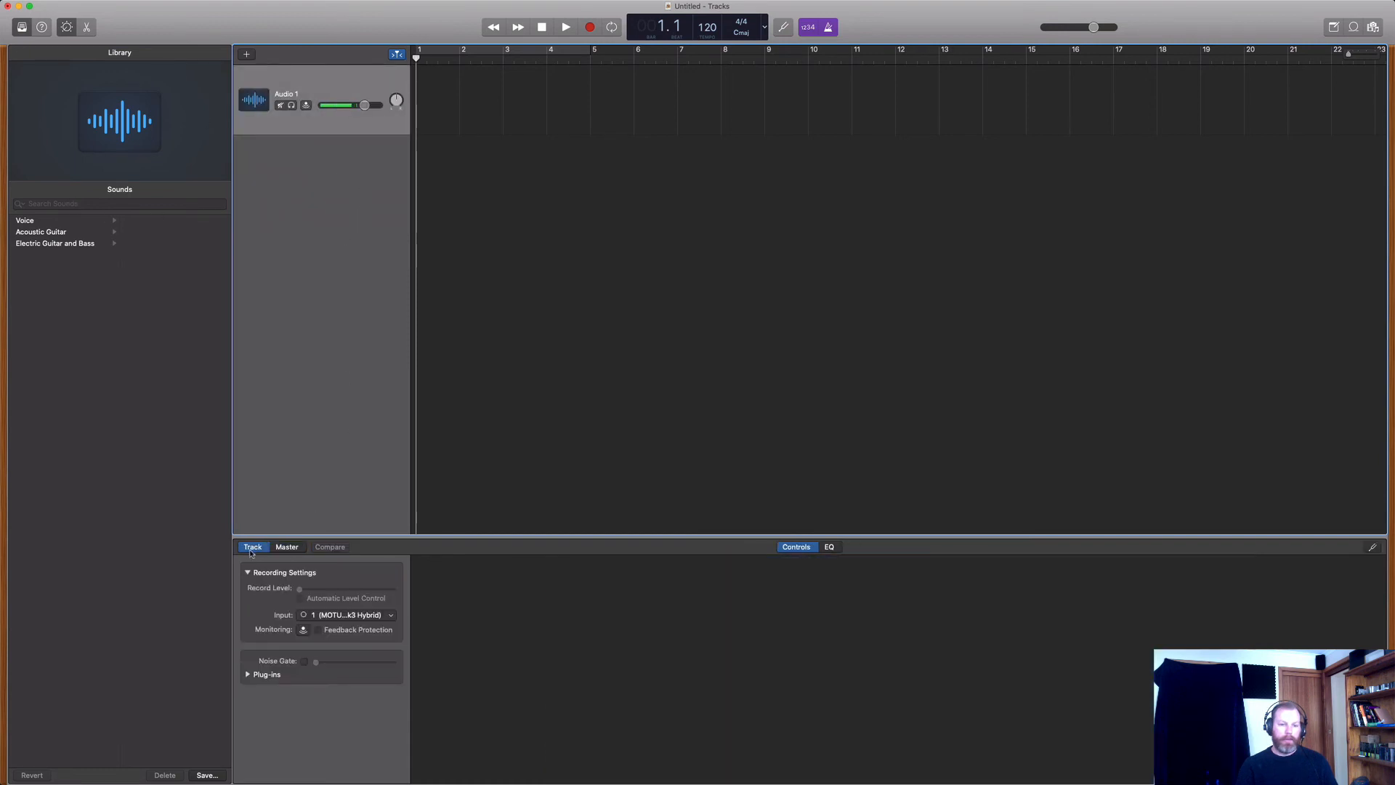
{"action": "left_click", "coordinate": [829, 547]}
{"action": "left_click", "coordinate": [796, 546]}
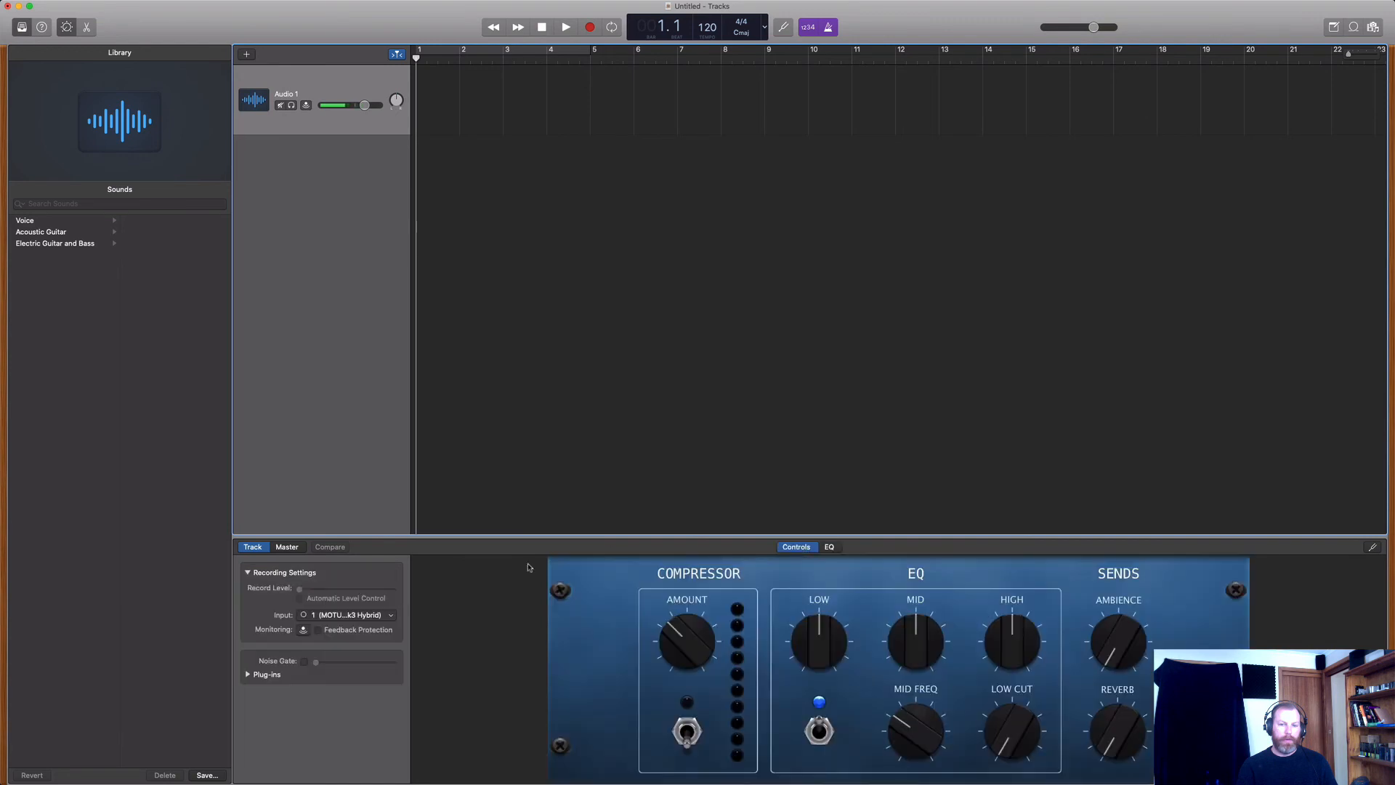
{"action": "left_click", "coordinate": [248, 674]}
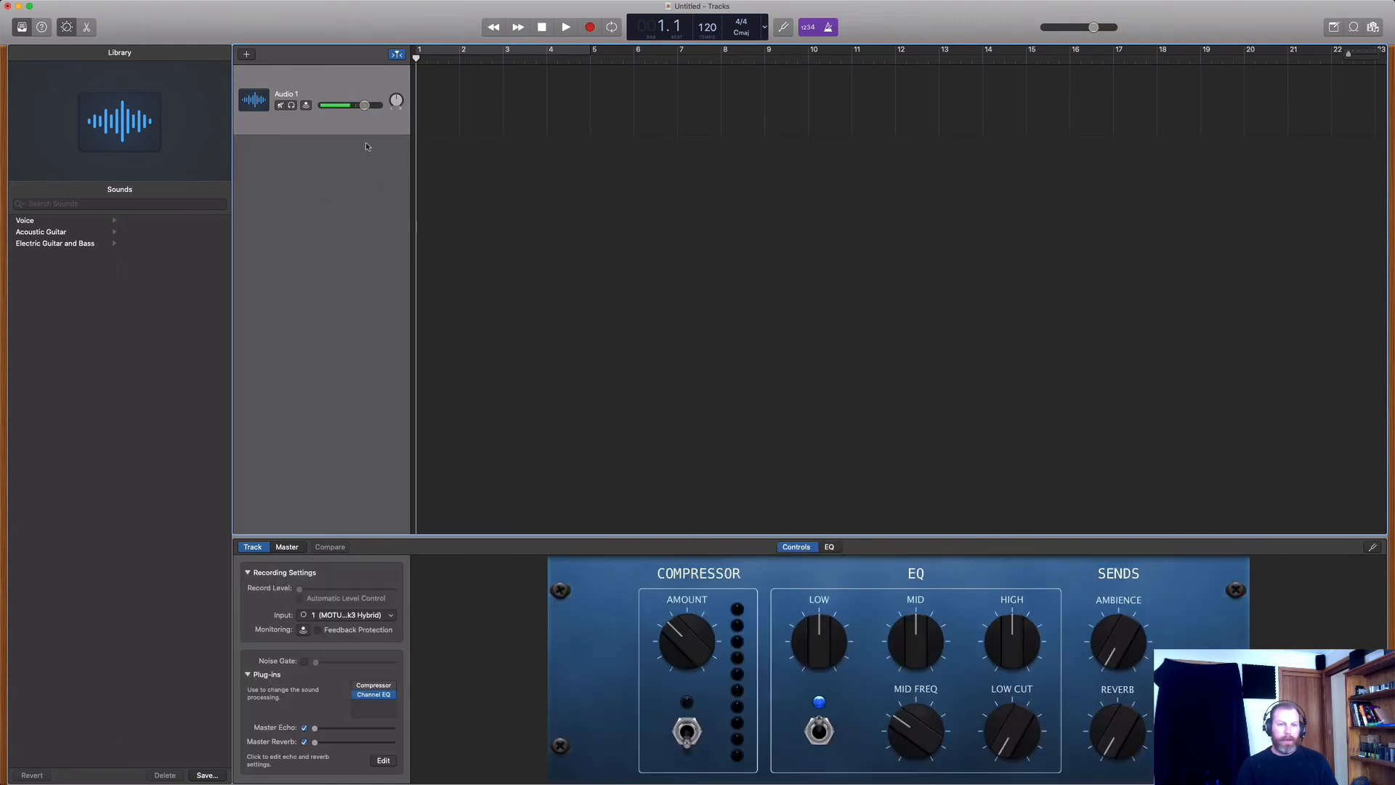
- Switch to Chrome and check the progress of the track upload on eMastered
{"action": "mouse_move", "coordinate": [467, 770]}
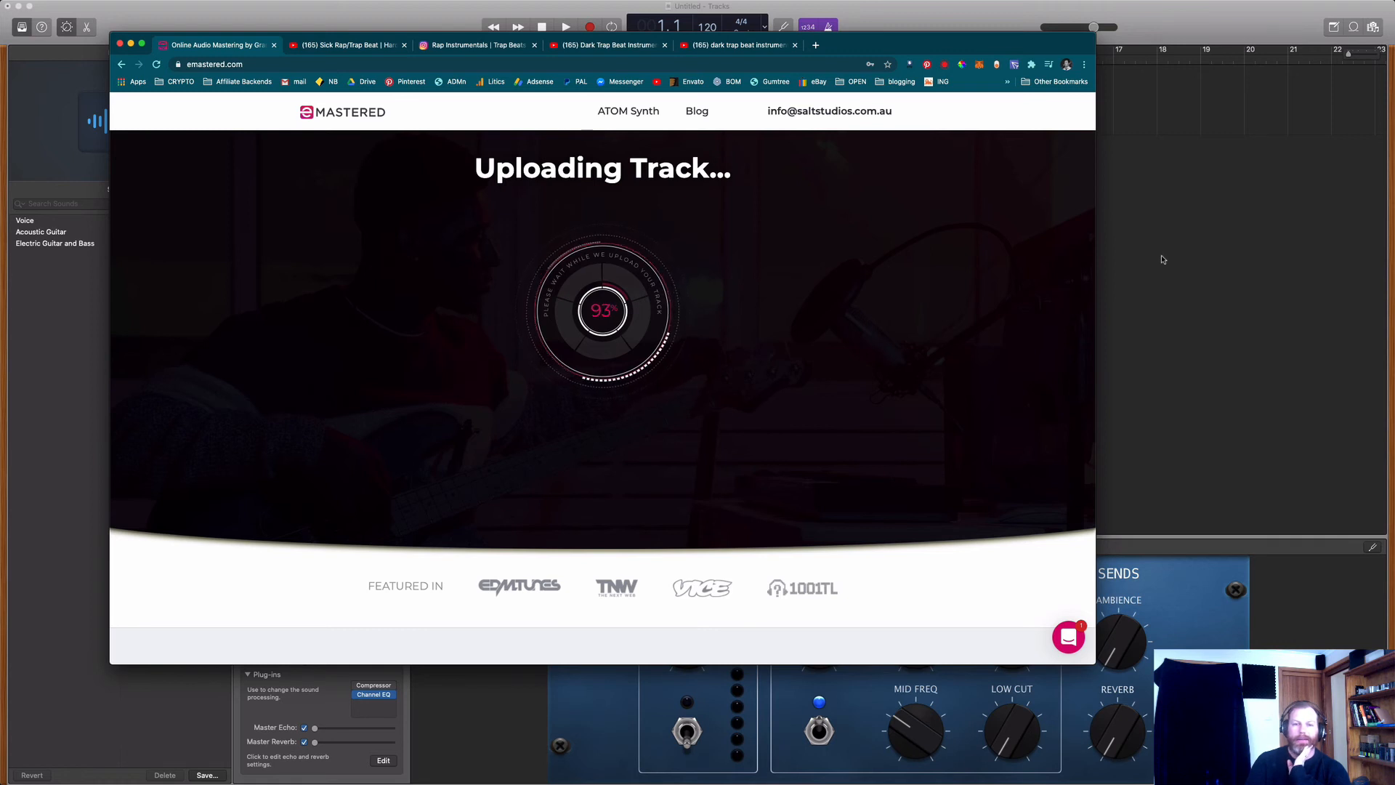
{"action": "left_click", "coordinate": [1234, 5]}
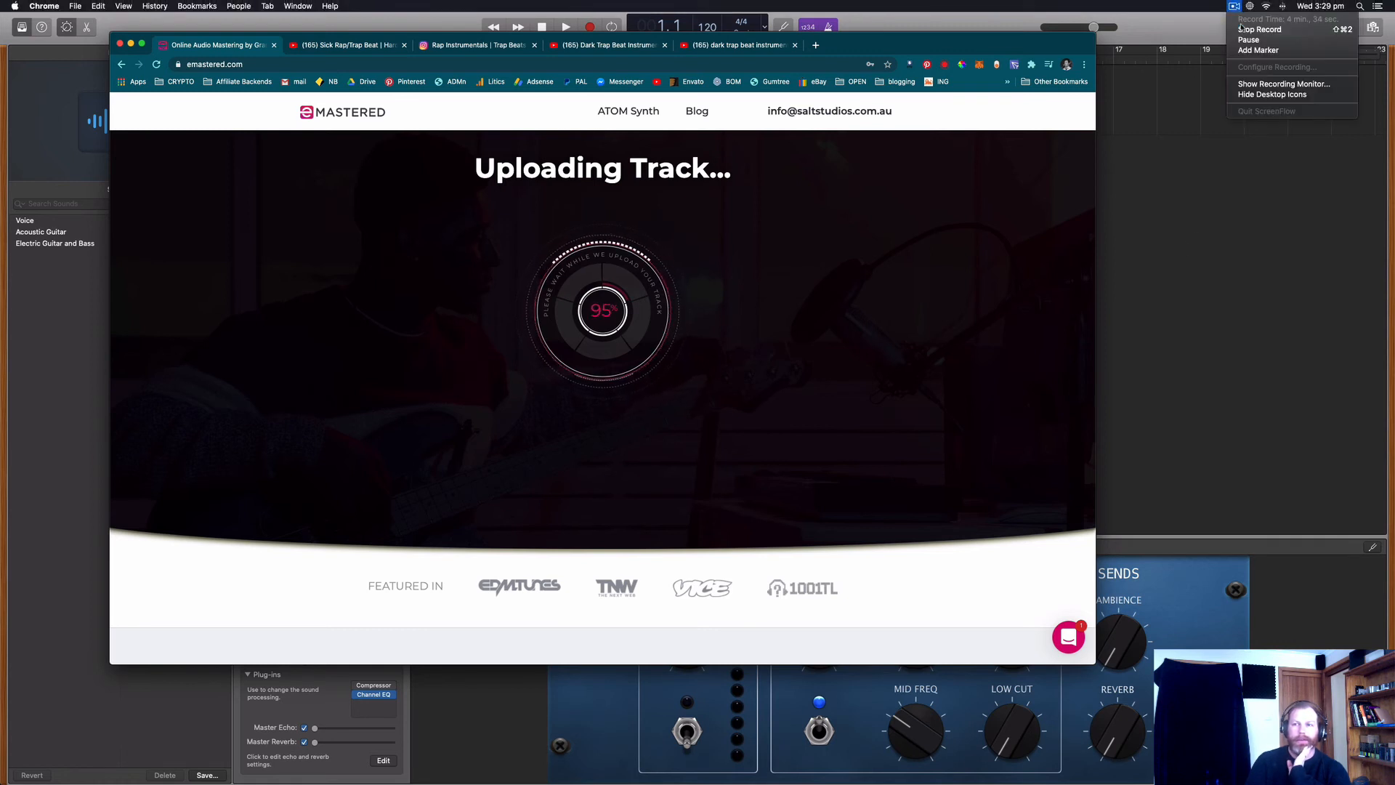
{"action": "left_click", "coordinate": [1242, 29]}
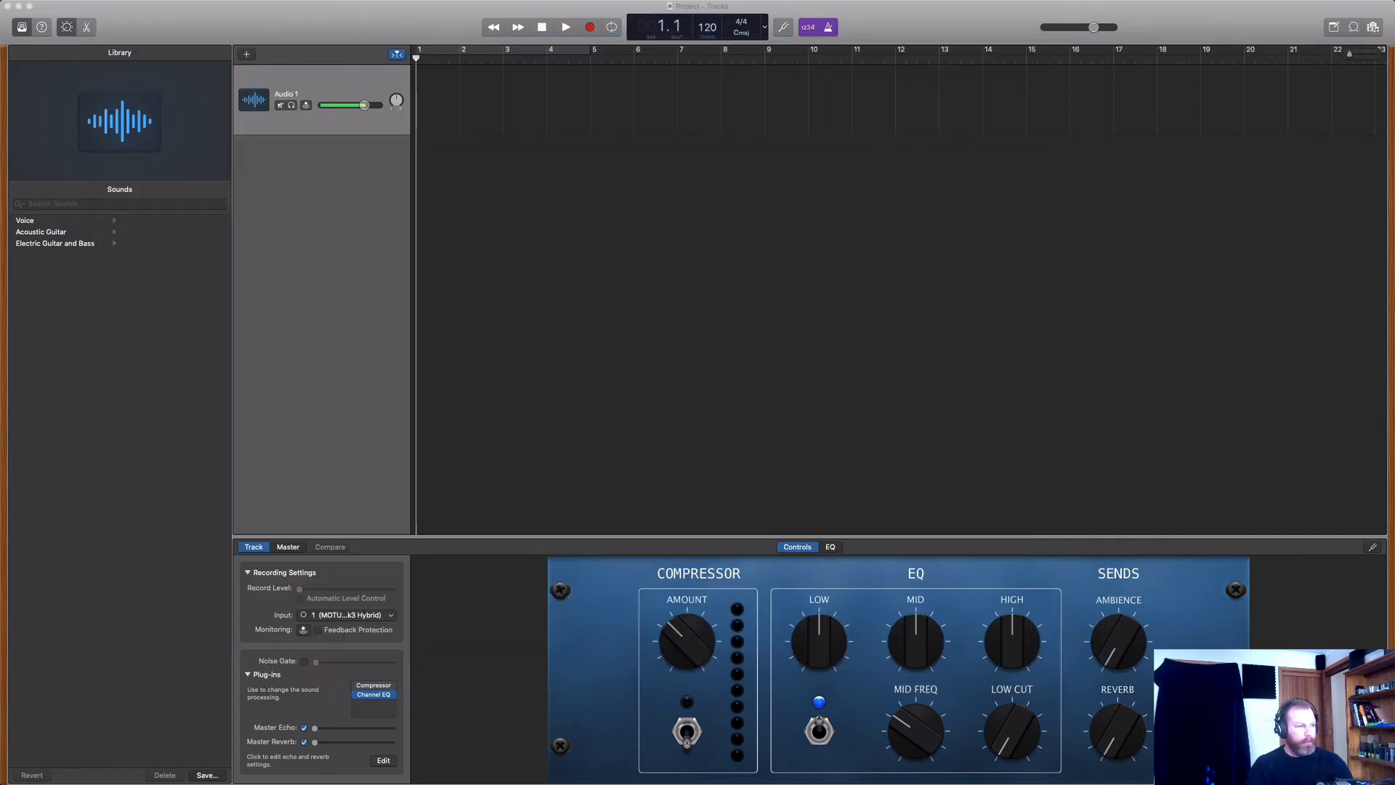
- Import the eMastered Dark Matter Final Mix HD WAV from the desktop onto a new track starting at bar 1
{"action": "left_click_drag", "start_coordinate": [379, 15], "coordinate": [200, 5]}
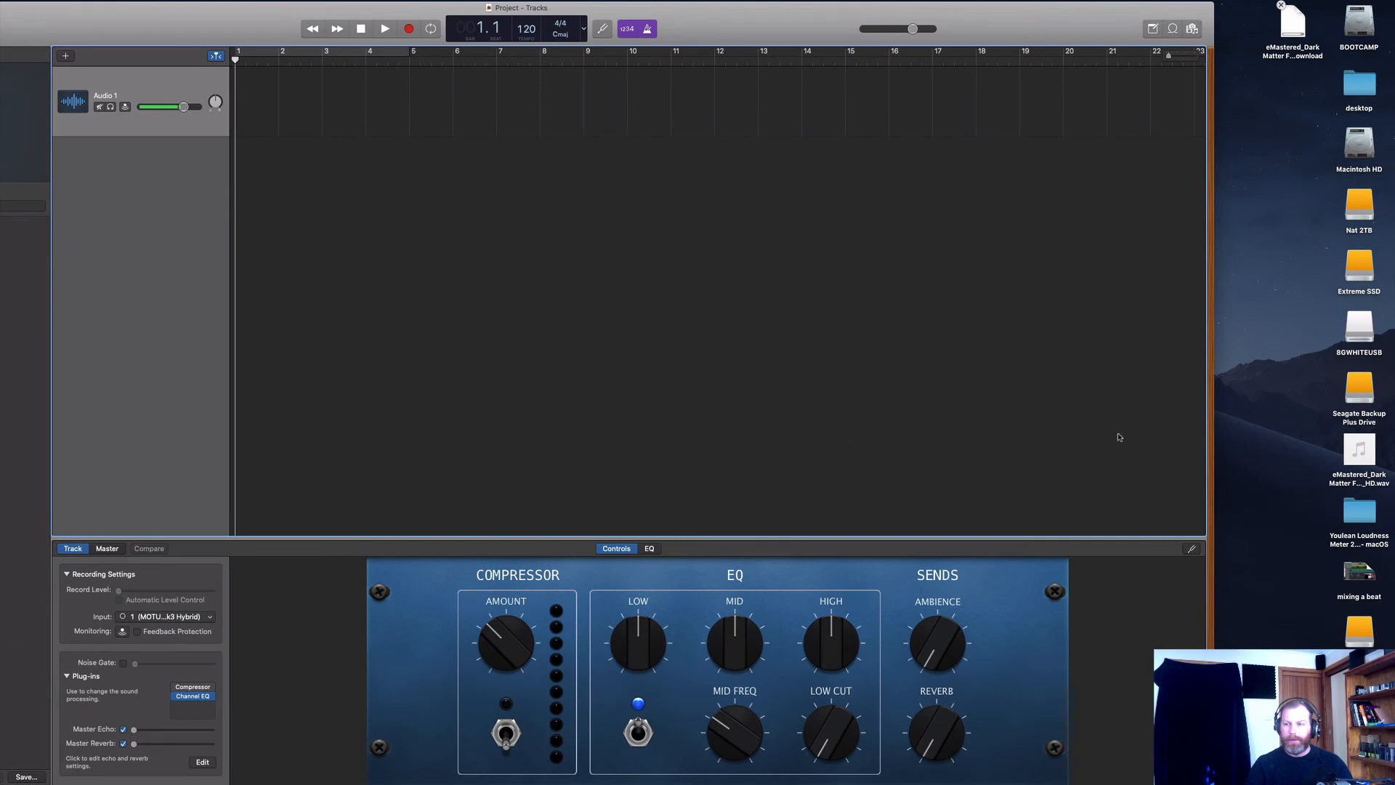
{"action": "left_click_drag", "start_coordinate": [1359, 446], "coordinate": [240, 171]}
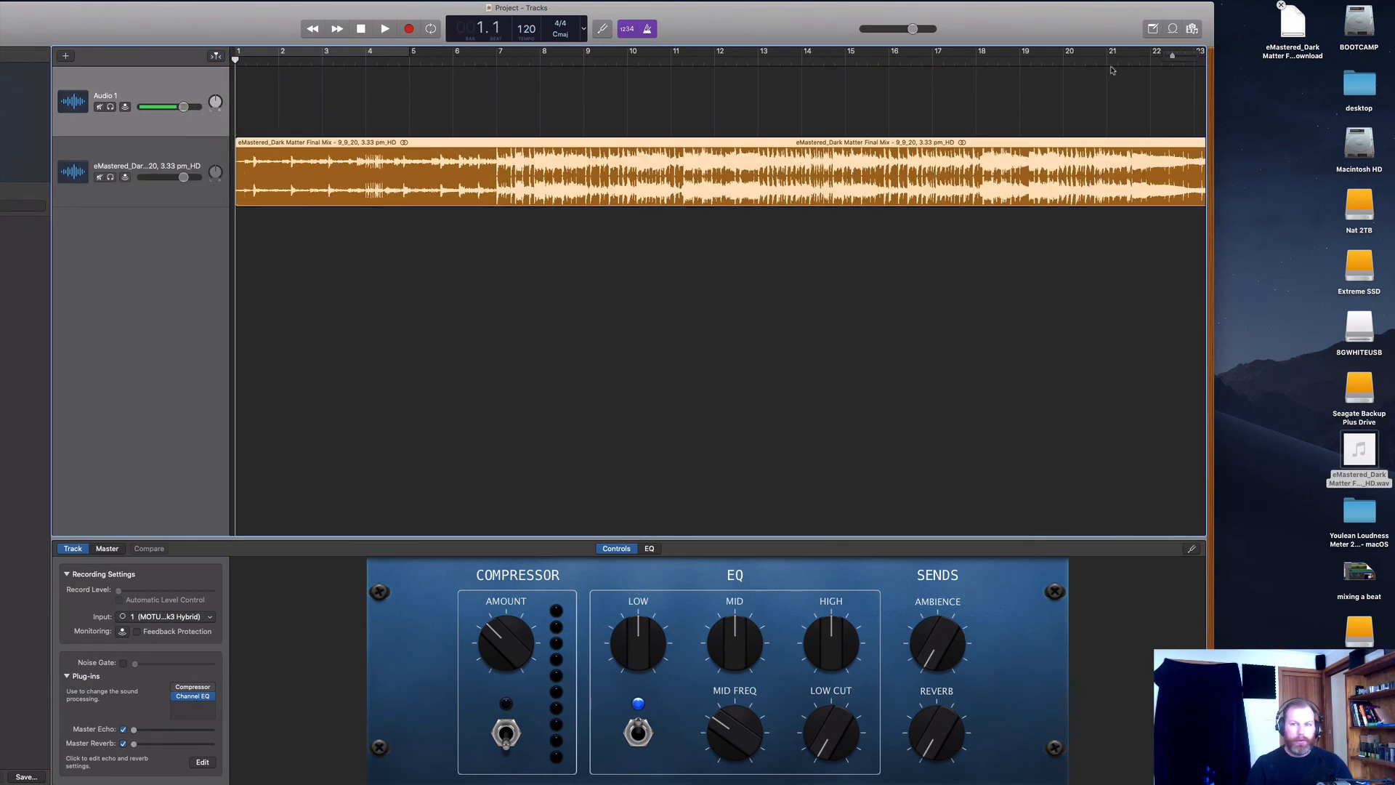
{"action": "left_click_drag", "start_coordinate": [1171, 57], "coordinate": [1163, 56]}
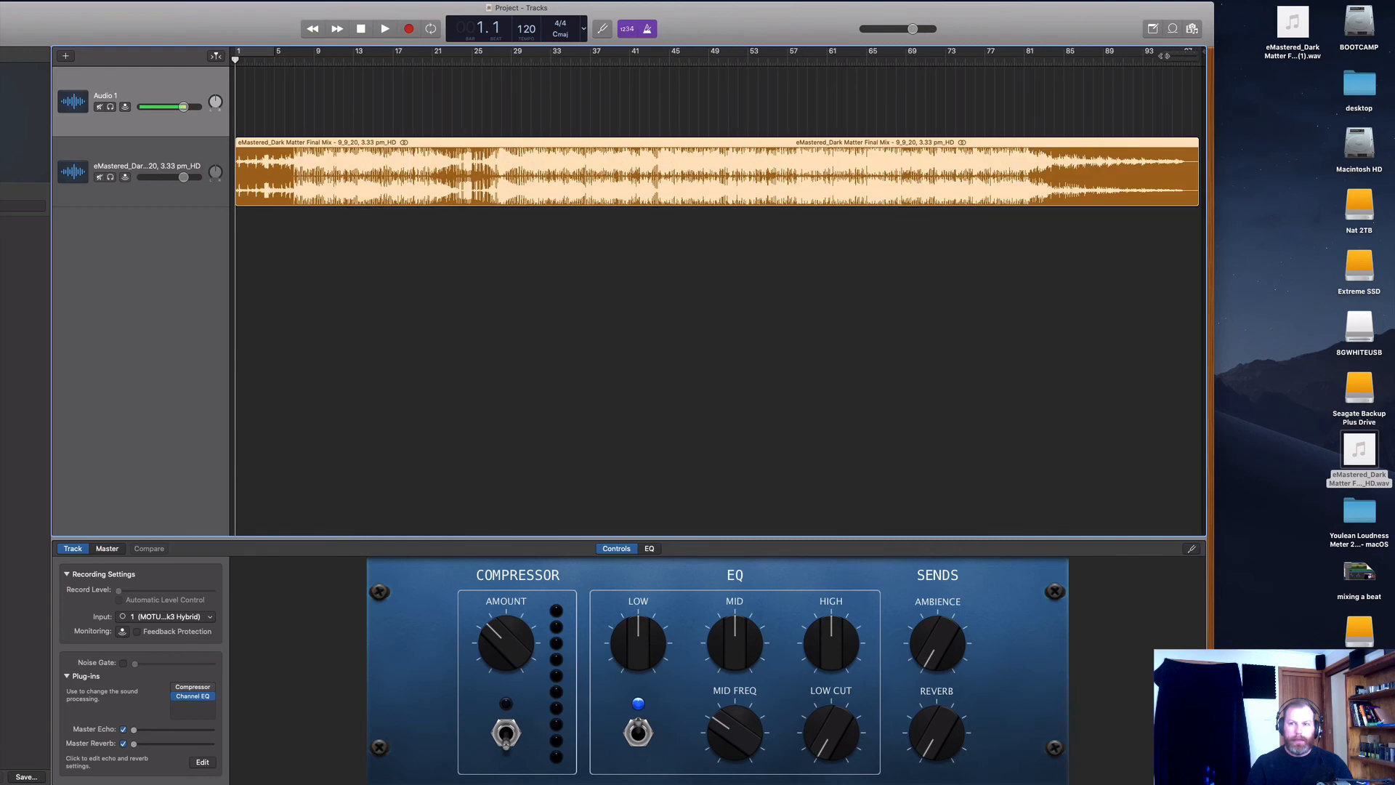
{"action": "left_click_drag", "start_coordinate": [976, 16], "coordinate": [1118, 14]}
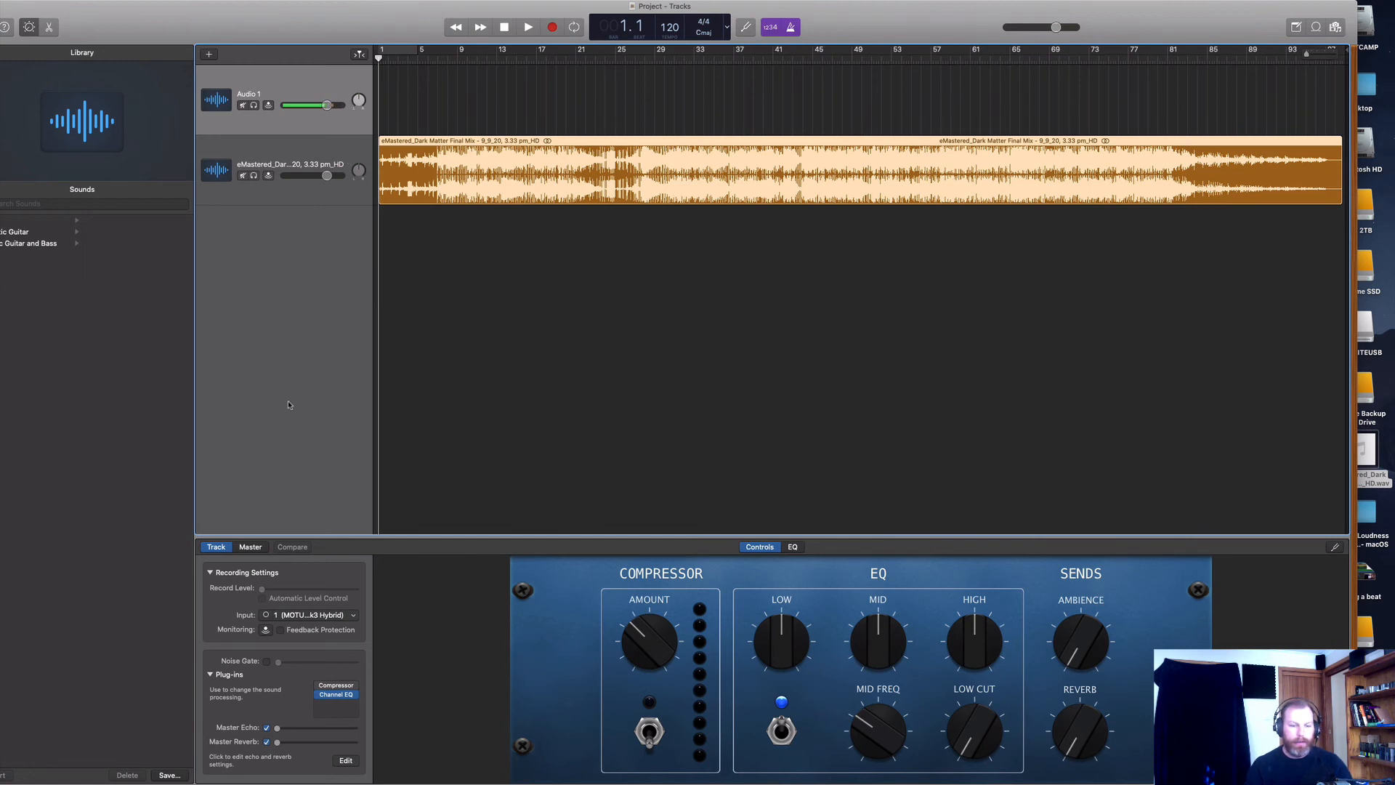
- Add Youlean Loudness Meter 2 after the Limiter on the master track and place its window clear of the audio region
{"action": "left_click", "coordinate": [260, 549]}
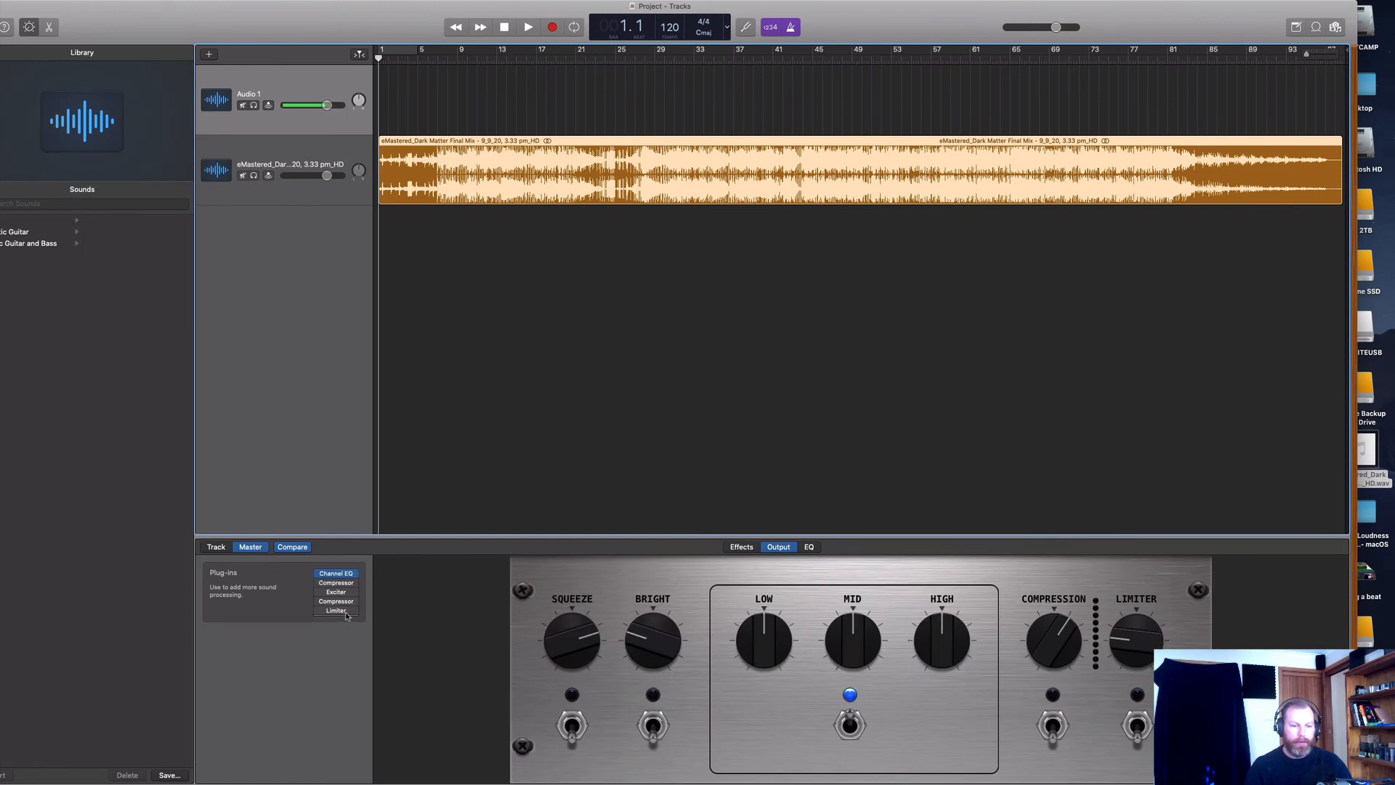
{"action": "left_click", "coordinate": [346, 615]}
{"action": "mouse_move", "coordinate": [366, 728]}
{"action": "mouse_move", "coordinate": [449, 738]}
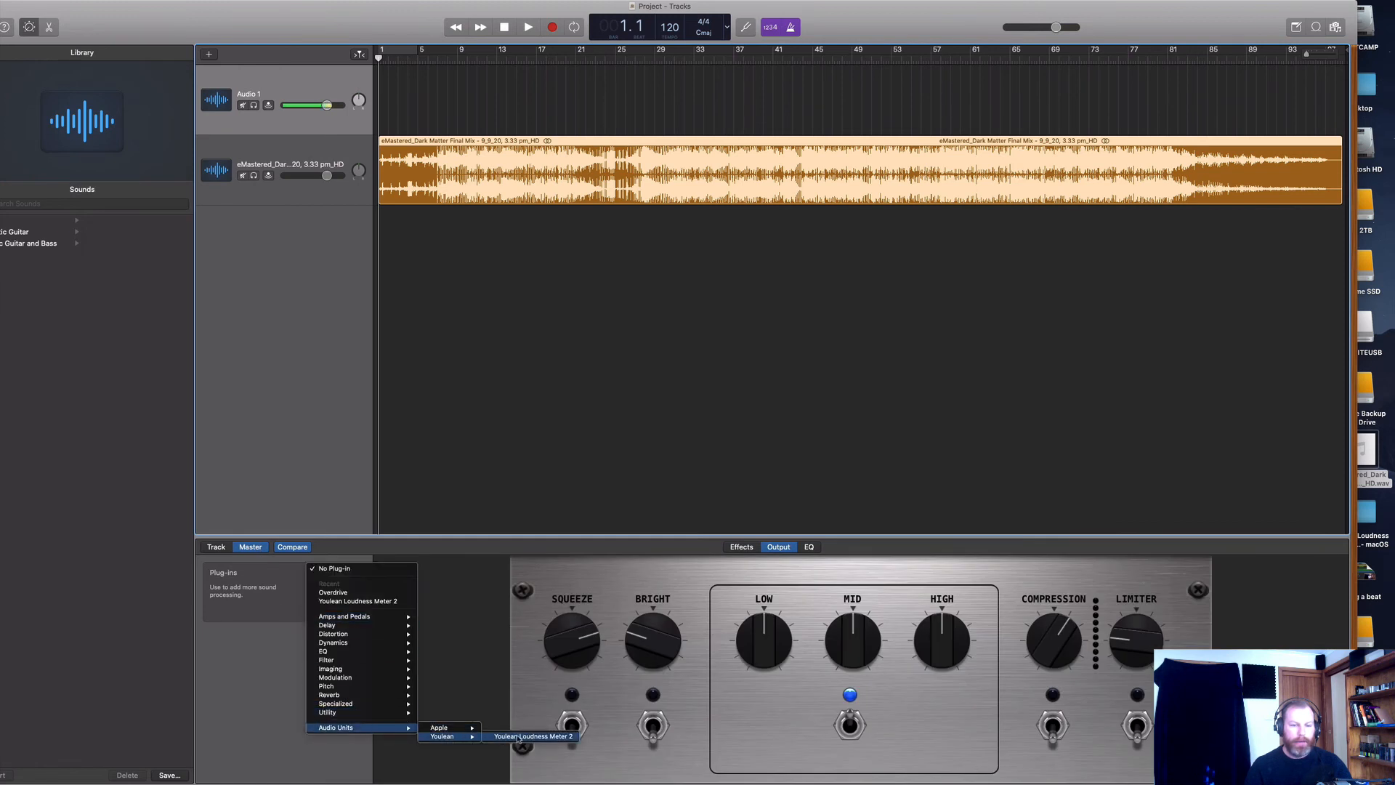
{"action": "left_click", "coordinate": [518, 737]}
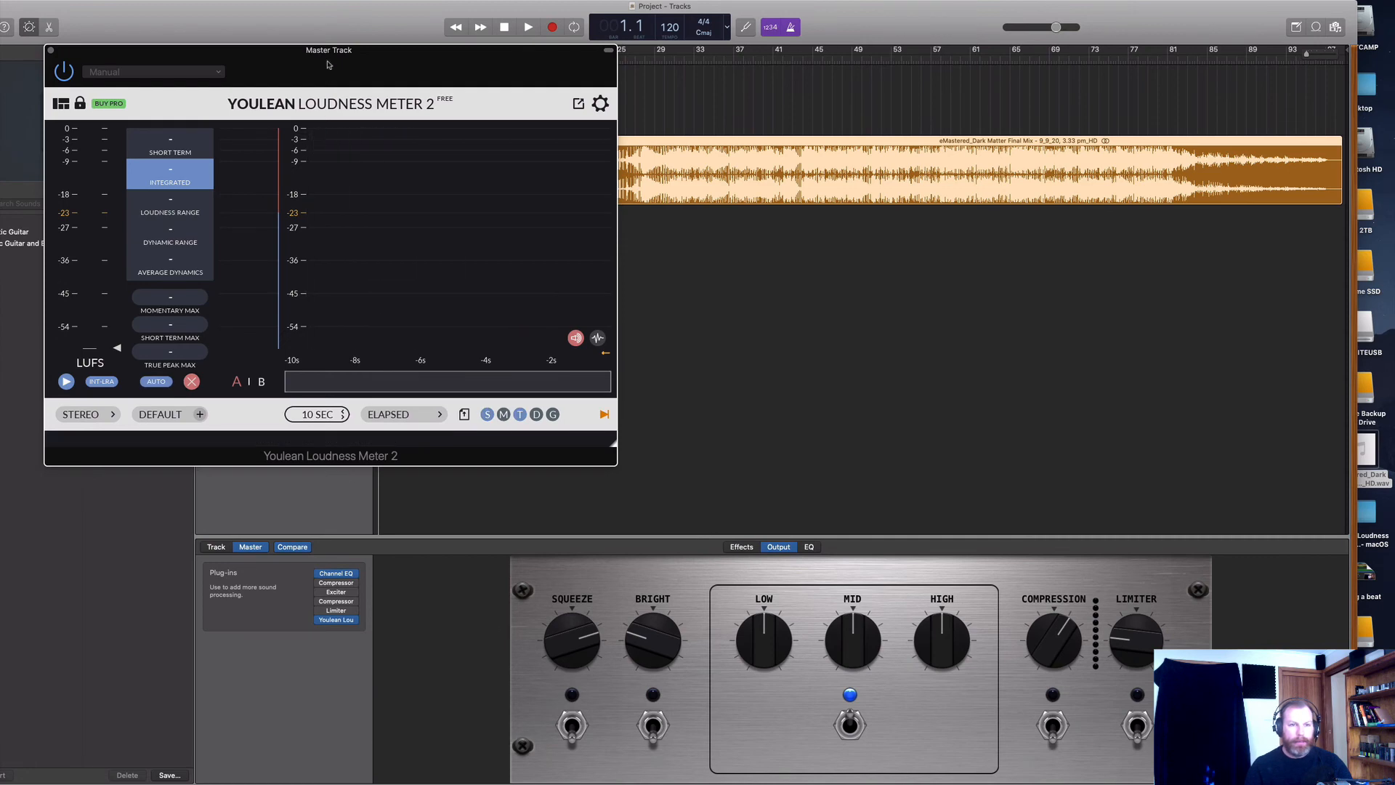
{"action": "left_click_drag", "start_coordinate": [329, 54], "coordinate": [337, 257]}
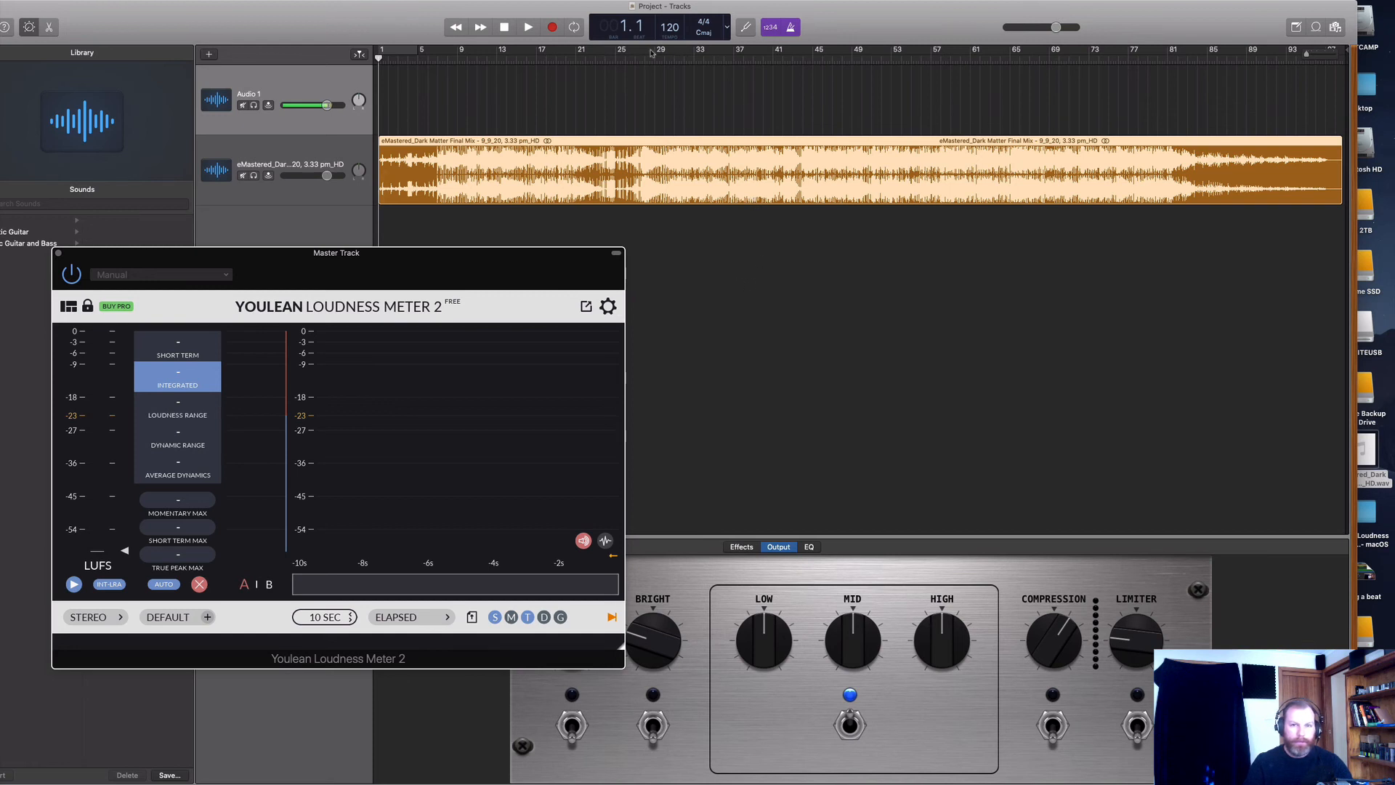
- Play the eMastered track from the start, measure its loudness through to the fade-out, and switch to Chrome
{"action": "left_click", "coordinate": [535, 29]}
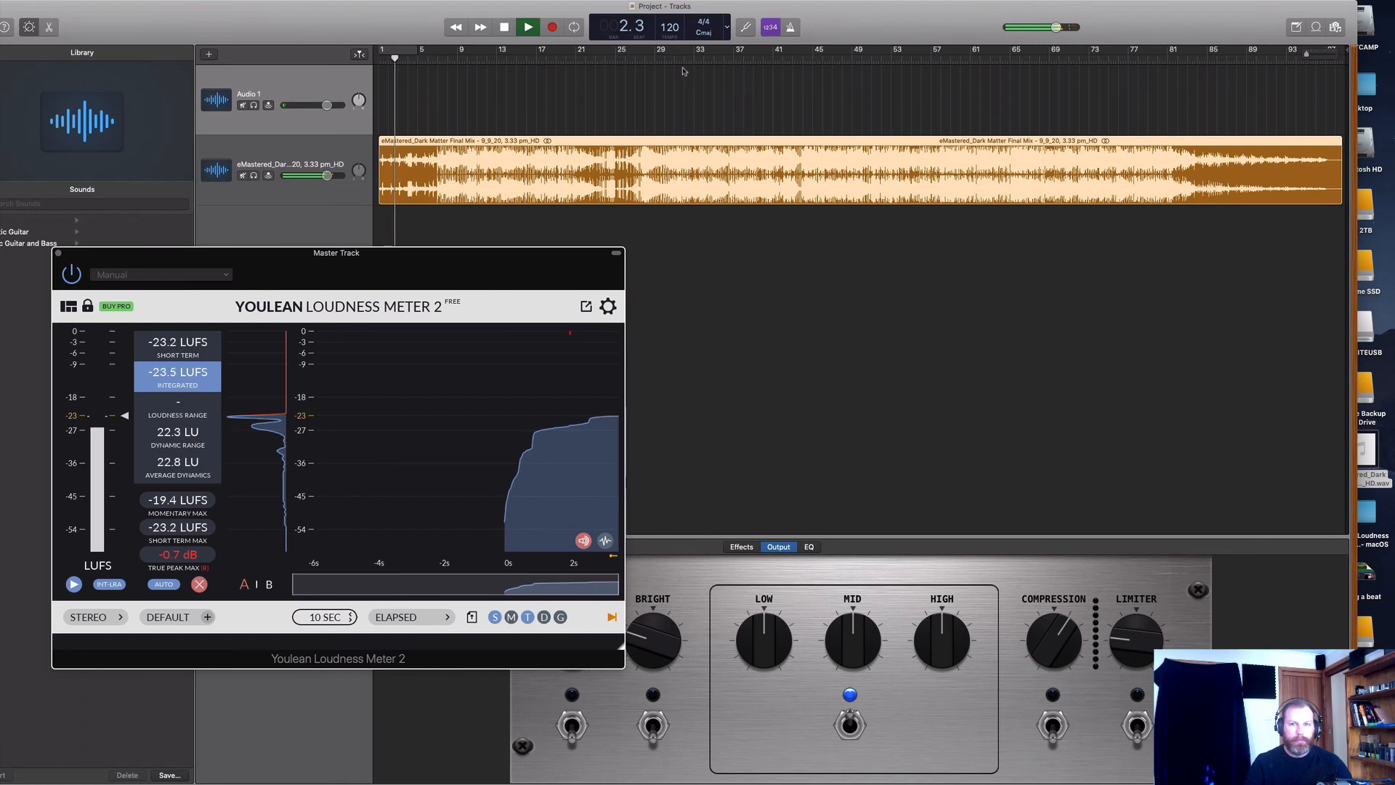
{"action": "left_click", "coordinate": [508, 30]}
{"action": "left_click", "coordinate": [508, 30]}
{"action": "left_click", "coordinate": [528, 29]}
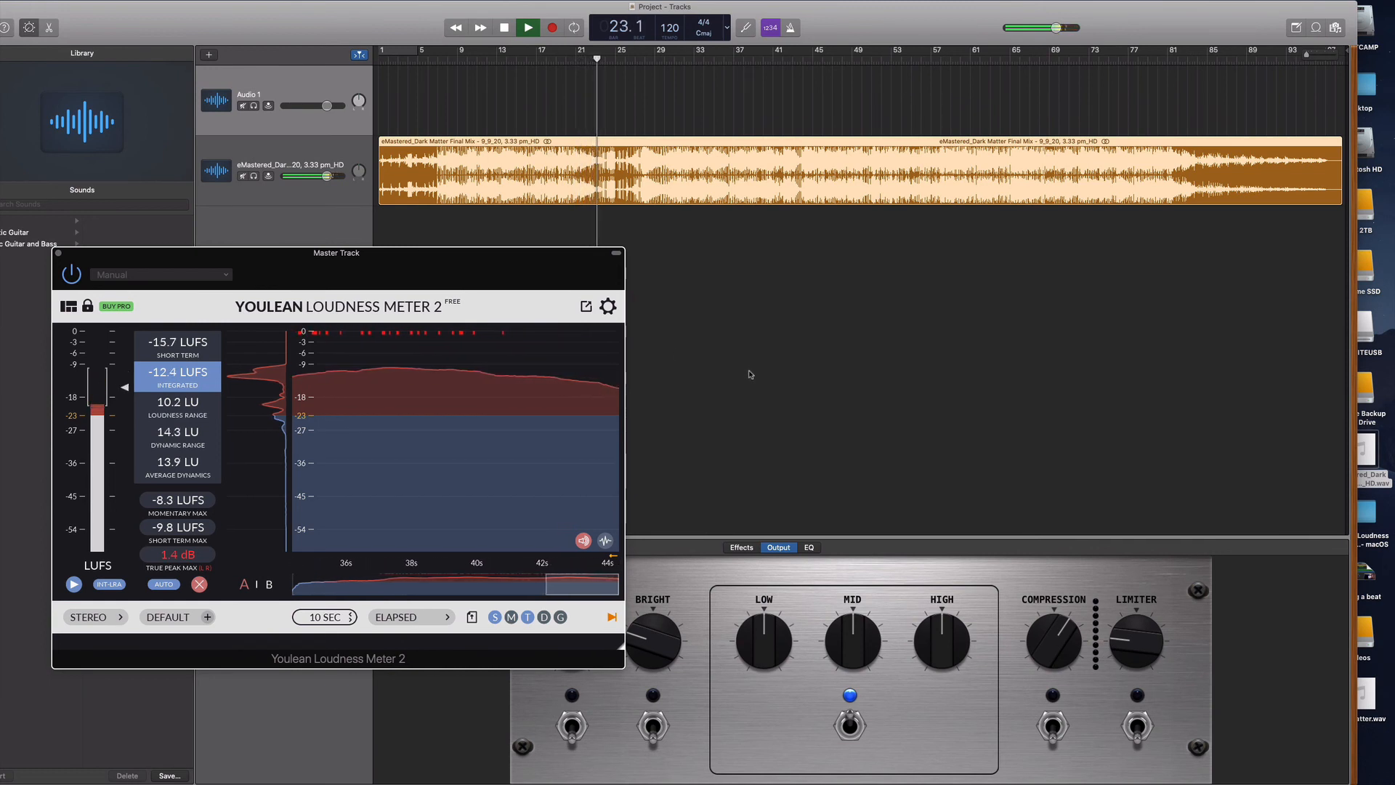
{"action": "mouse_move", "coordinate": [606, 759]}
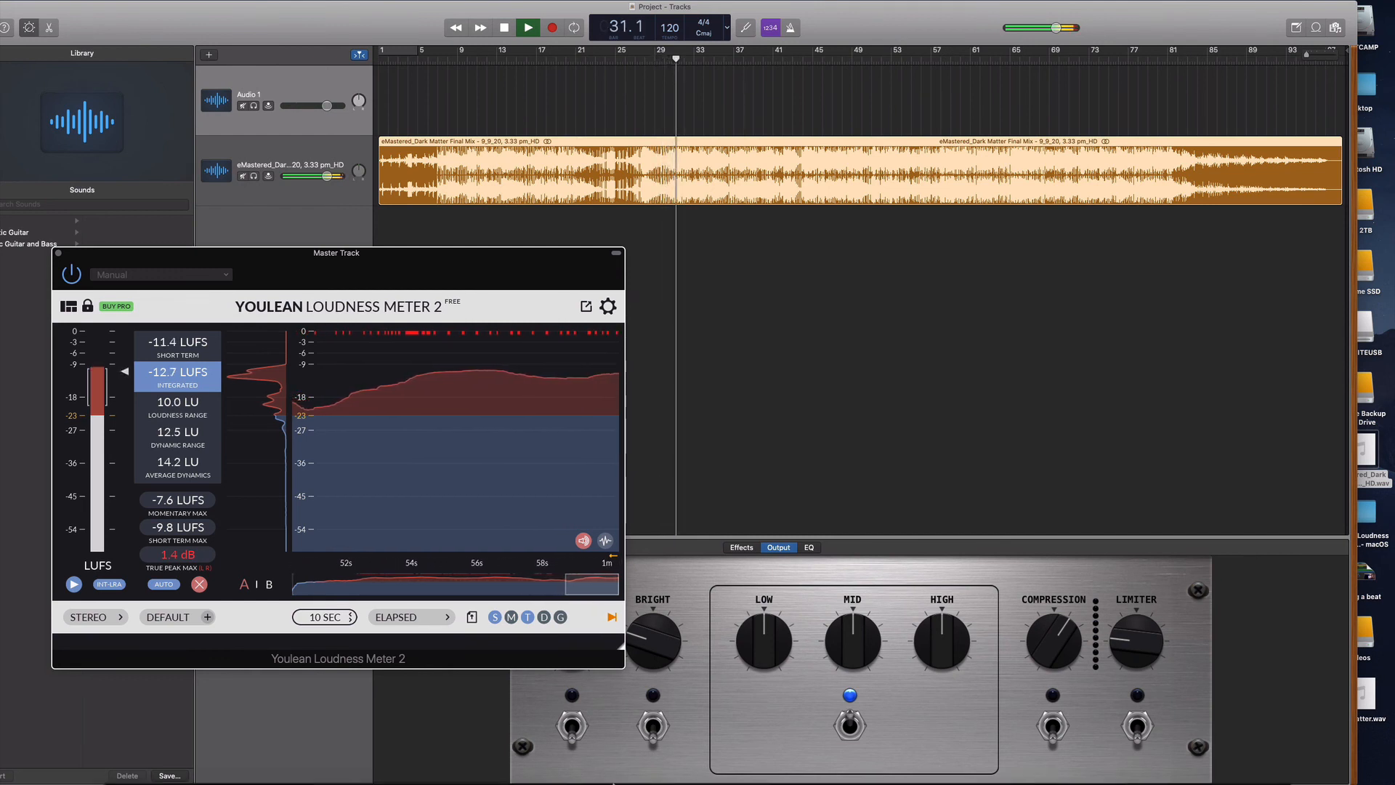
{"action": "left_click", "coordinate": [463, 761]}
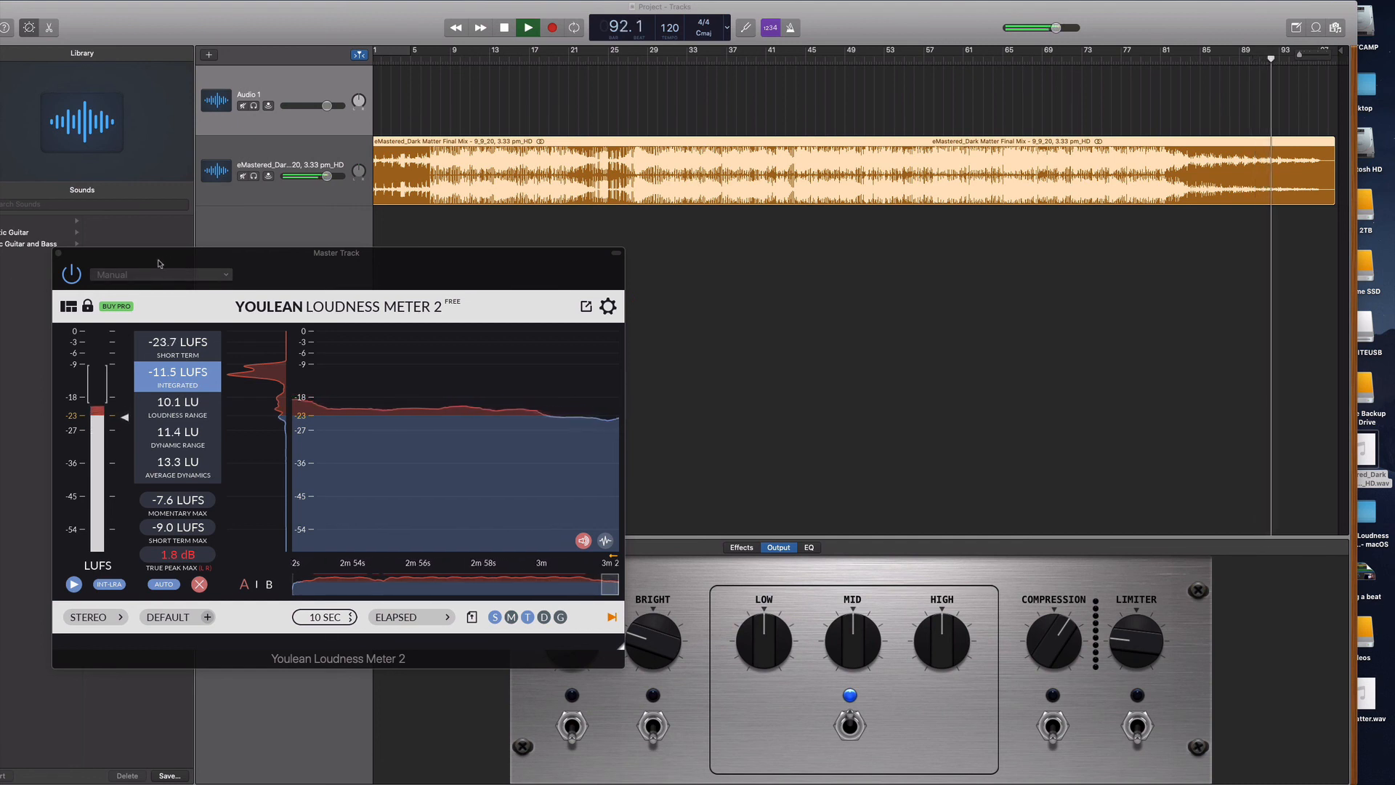
{"action": "mouse_move", "coordinate": [1235, 8]}
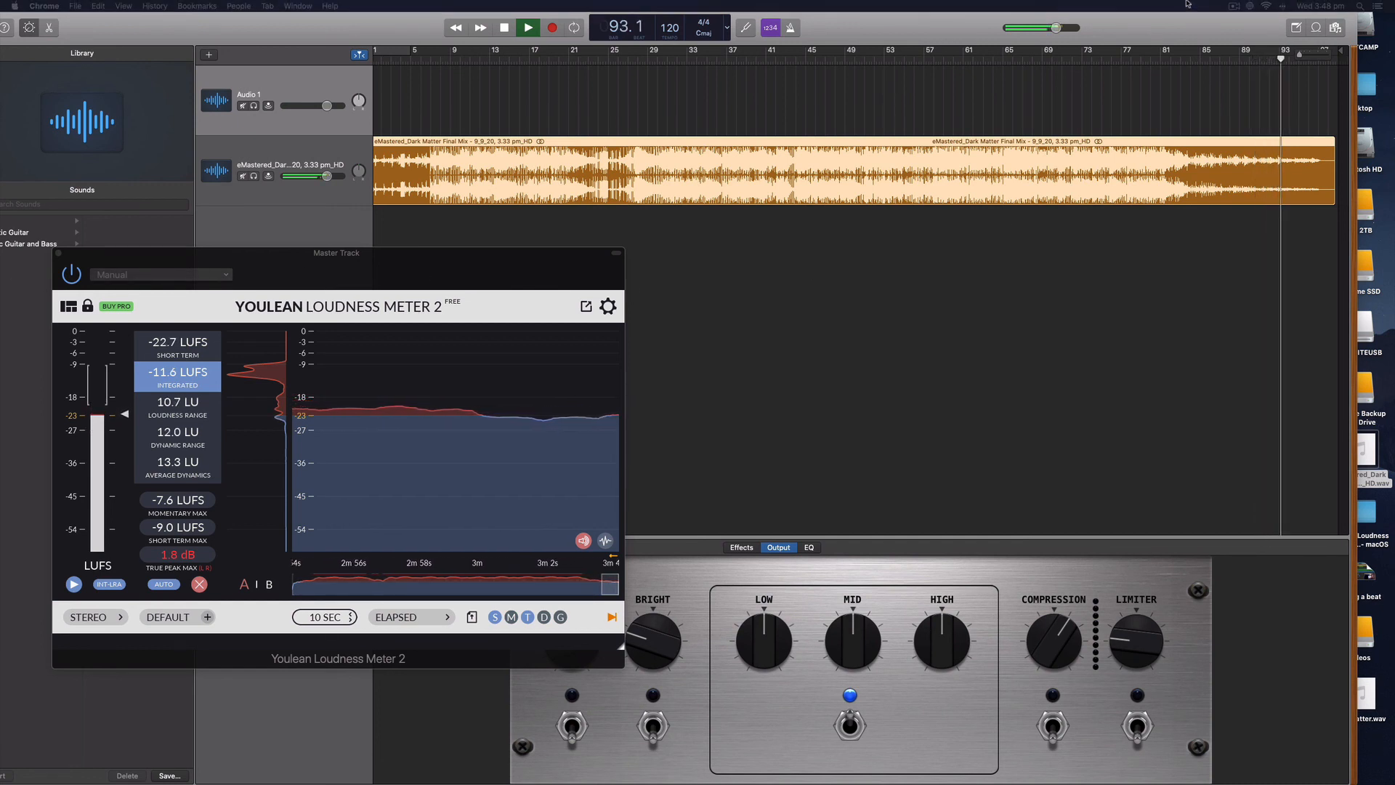